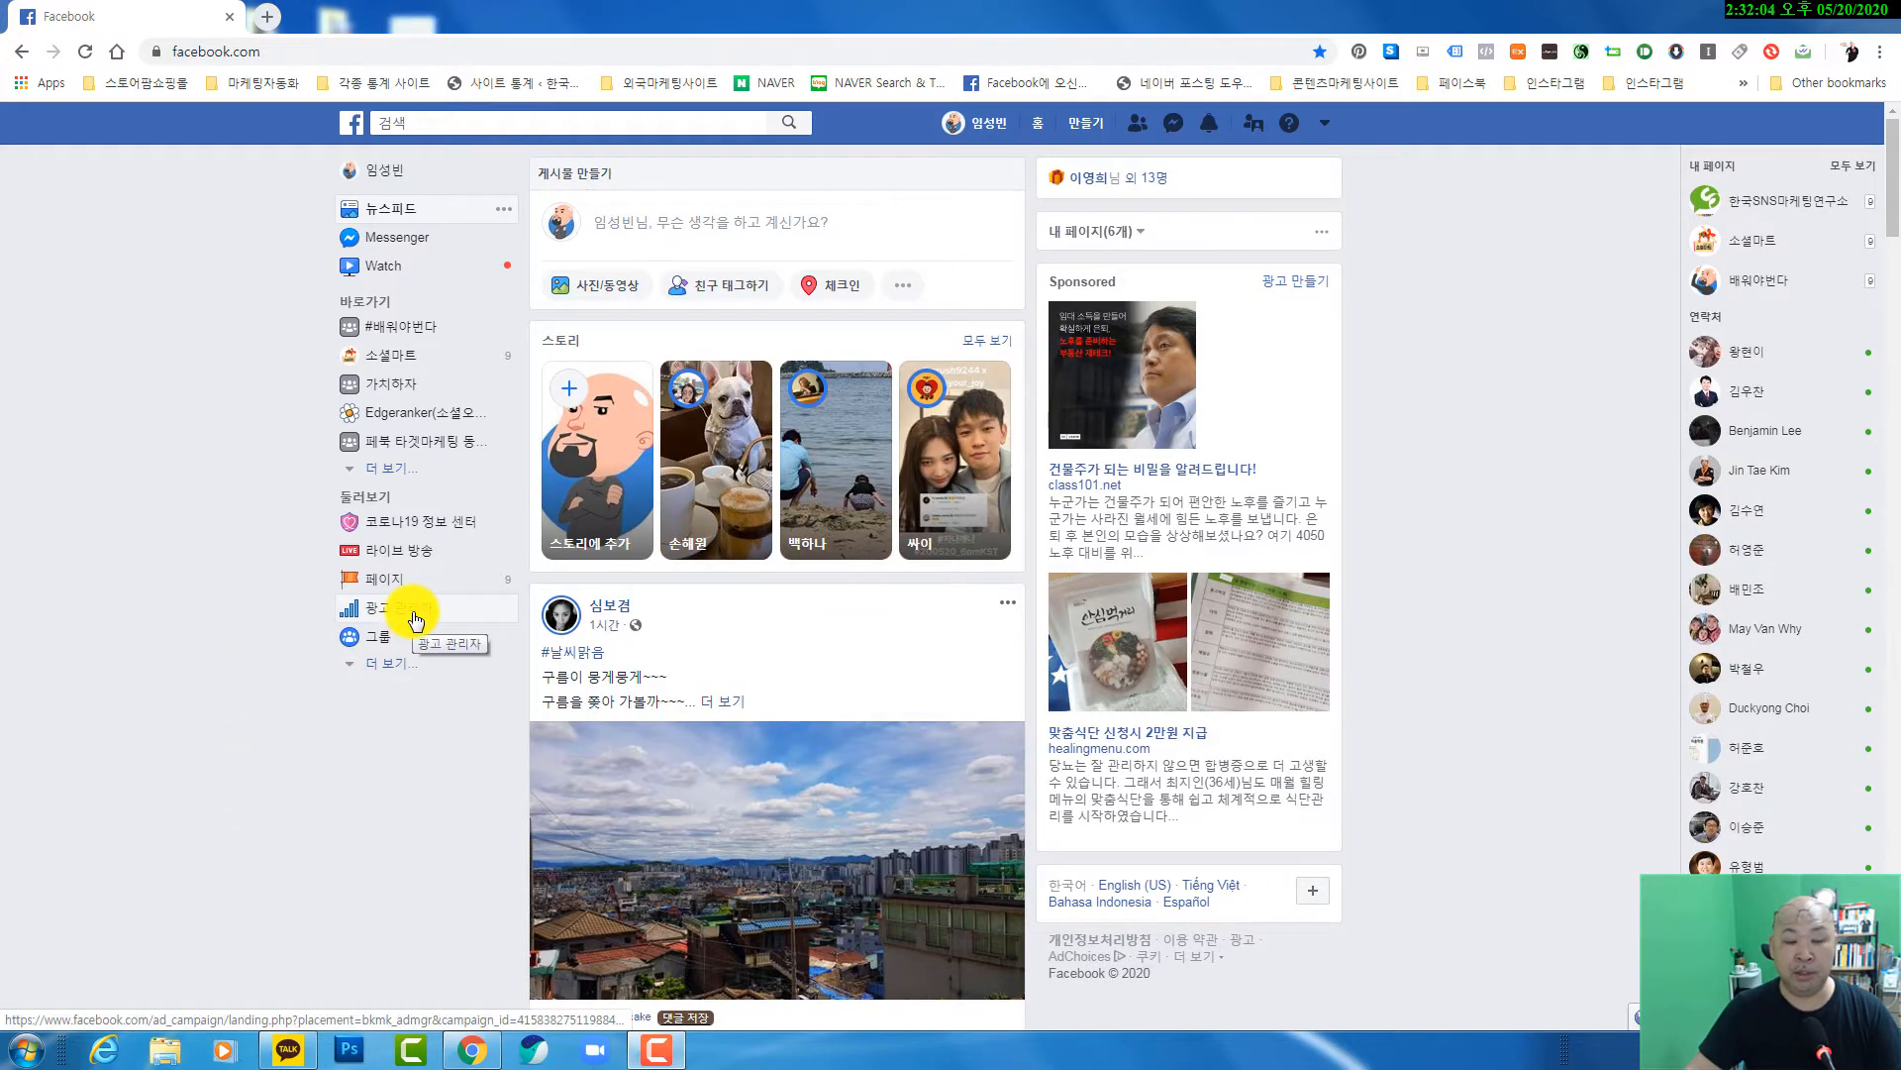
- Expand the shortcuts and explore lists on the Facebook home page, and open the ad account list through 광고 관리
click(376, 466)
click(391, 902)
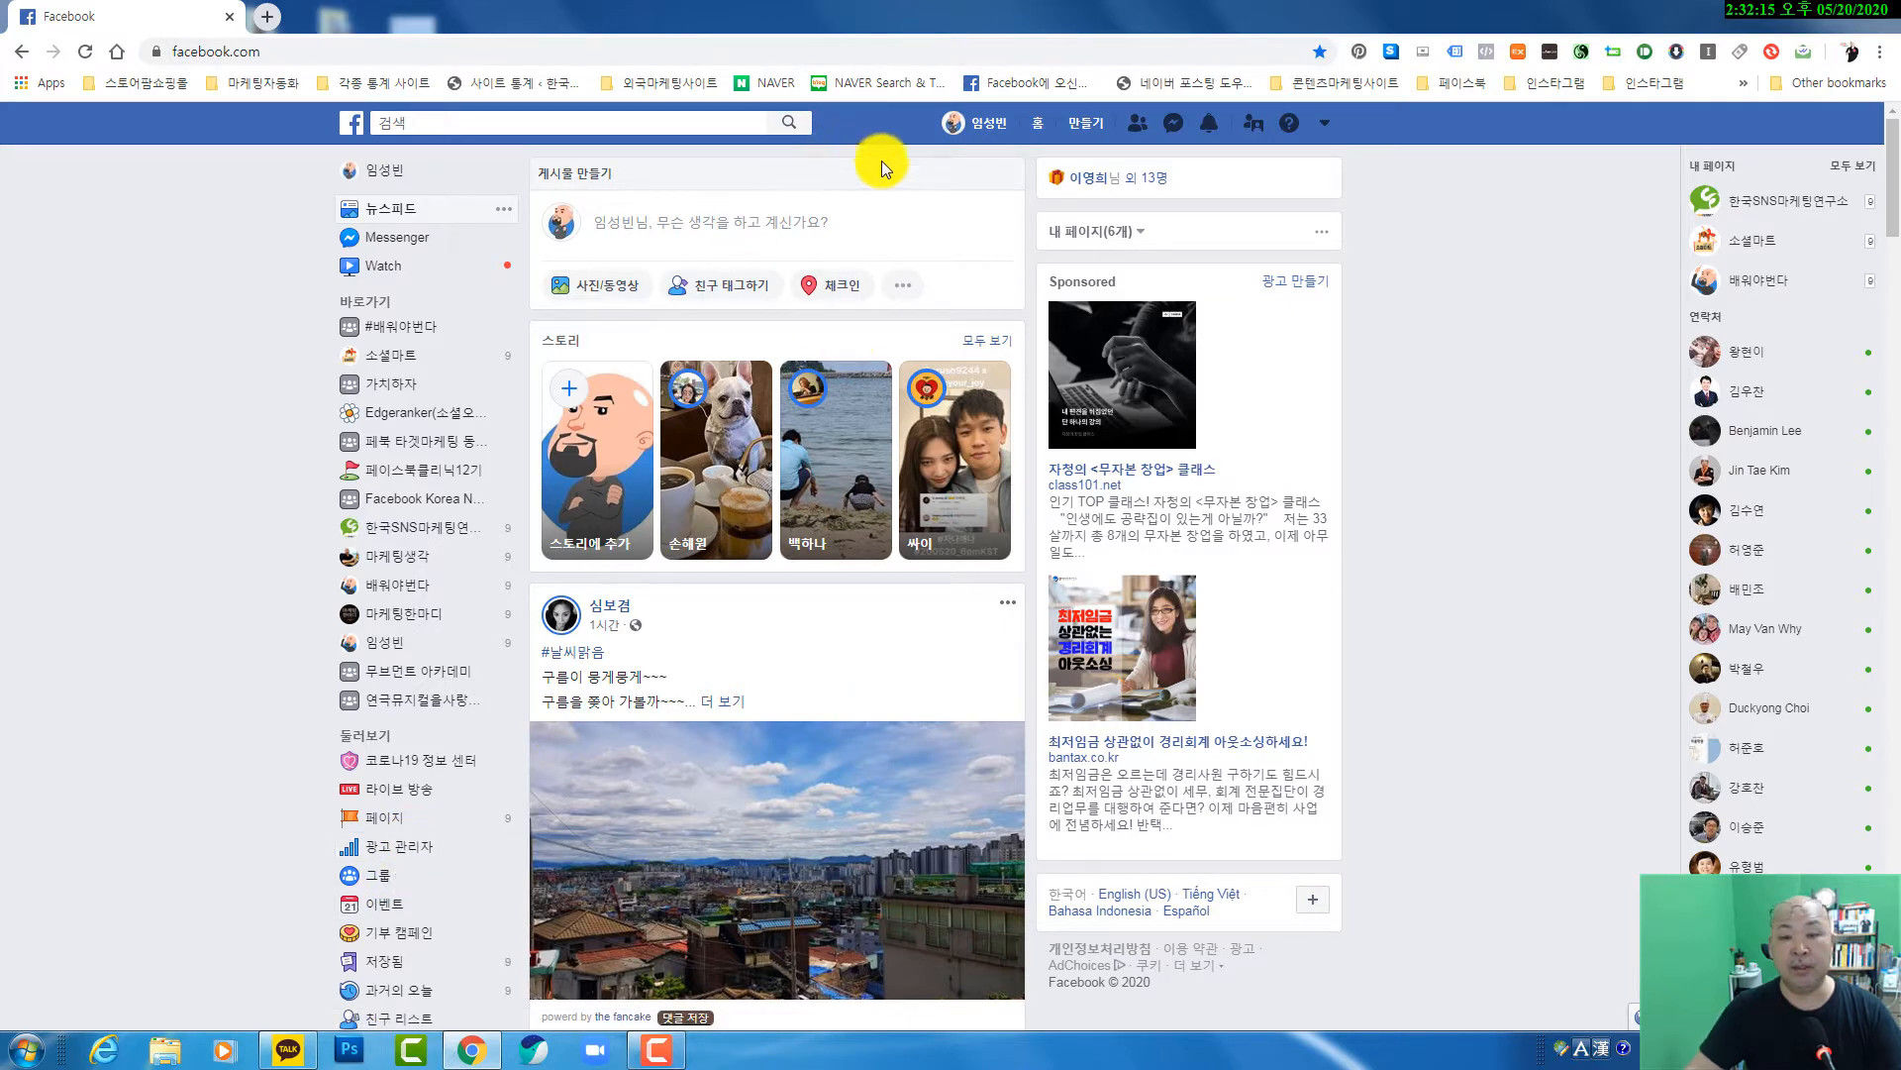
click(1327, 125)
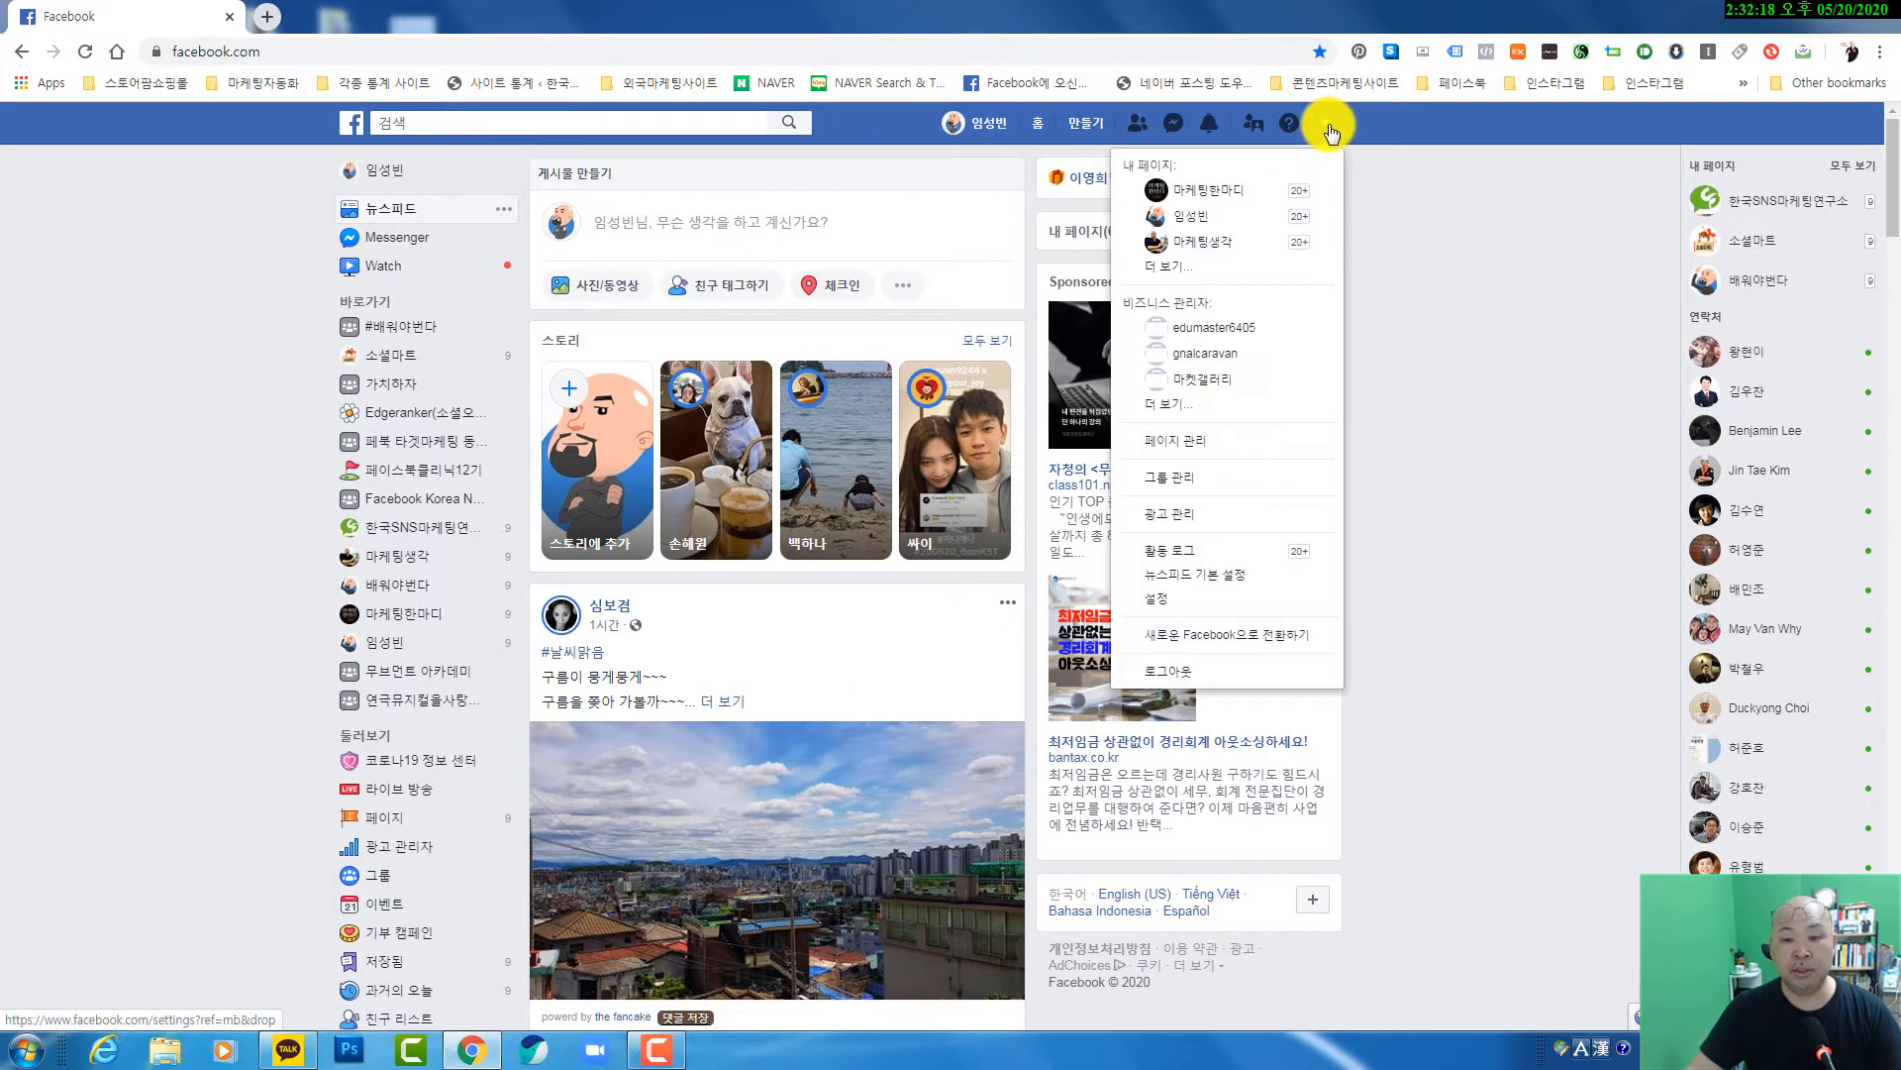
click(1197, 514)
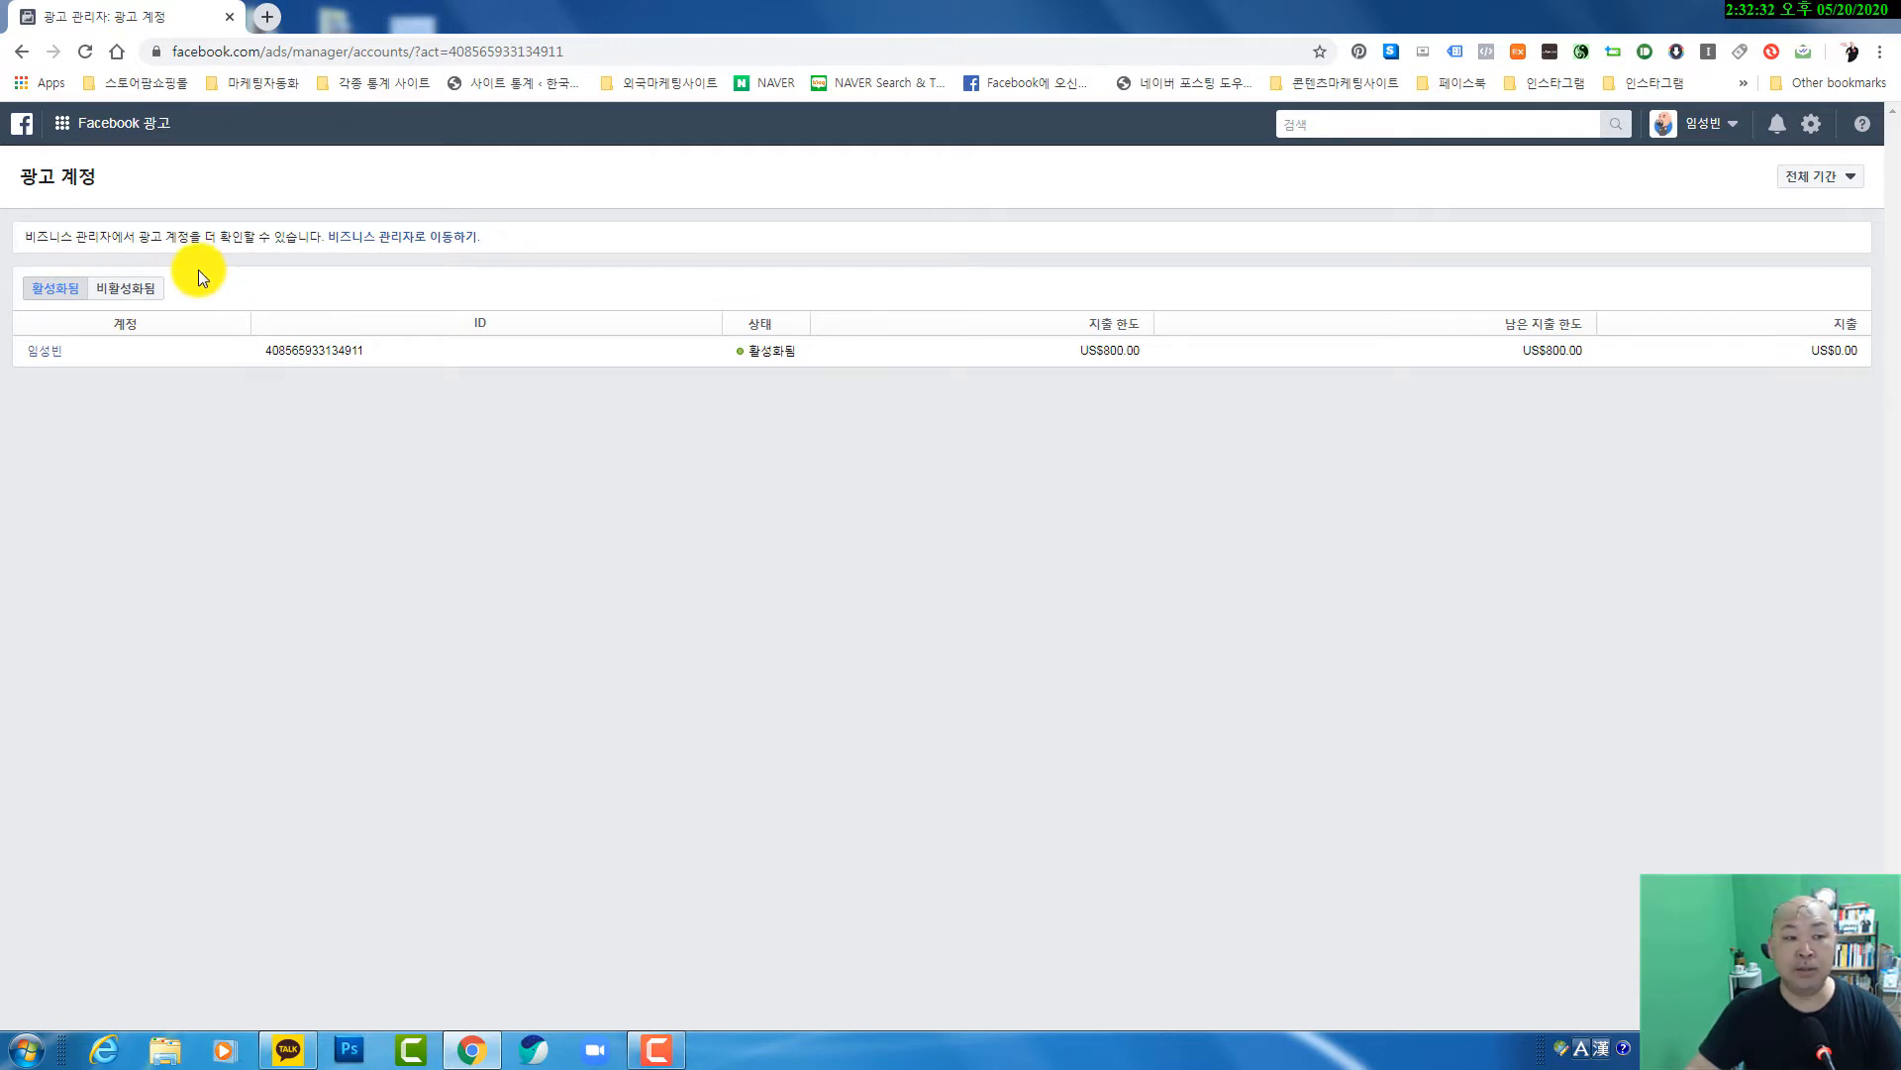
- Return to the Facebook home feed and open 광고 관리자
click(987, 86)
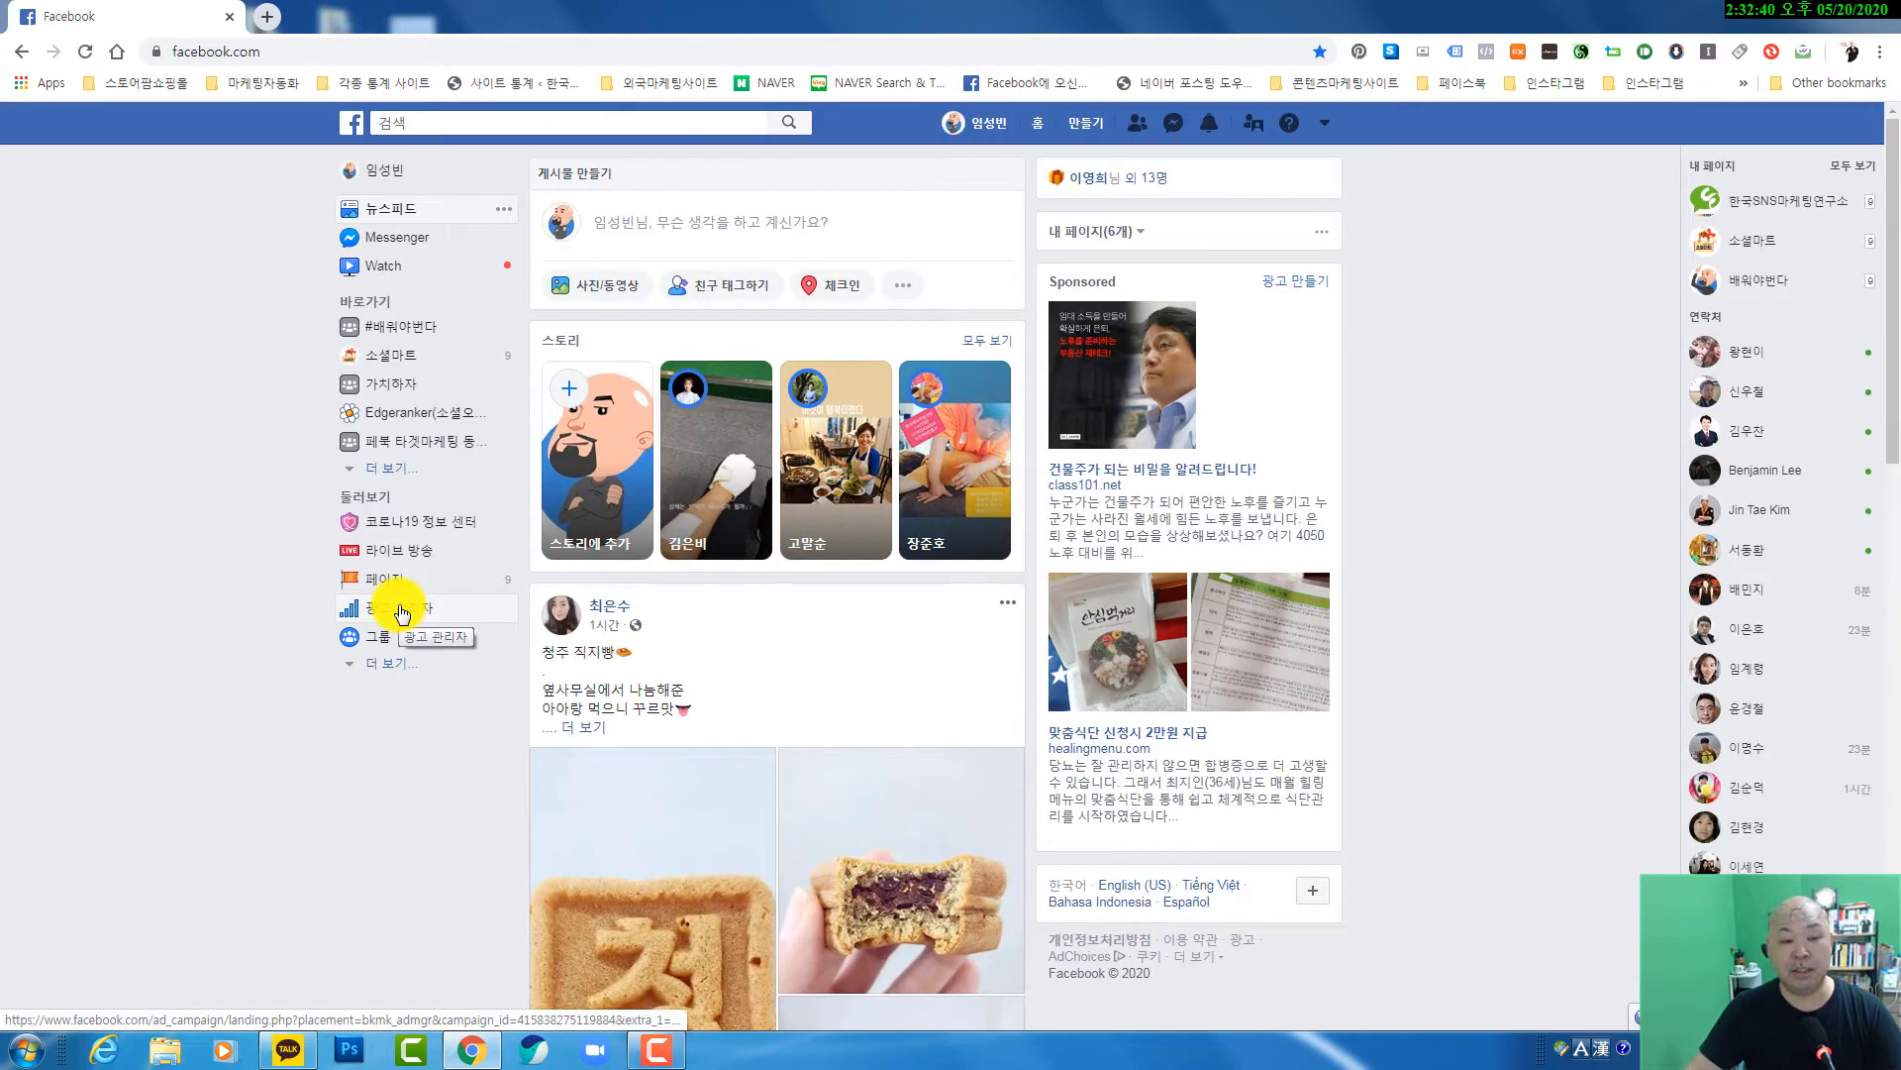
click(401, 611)
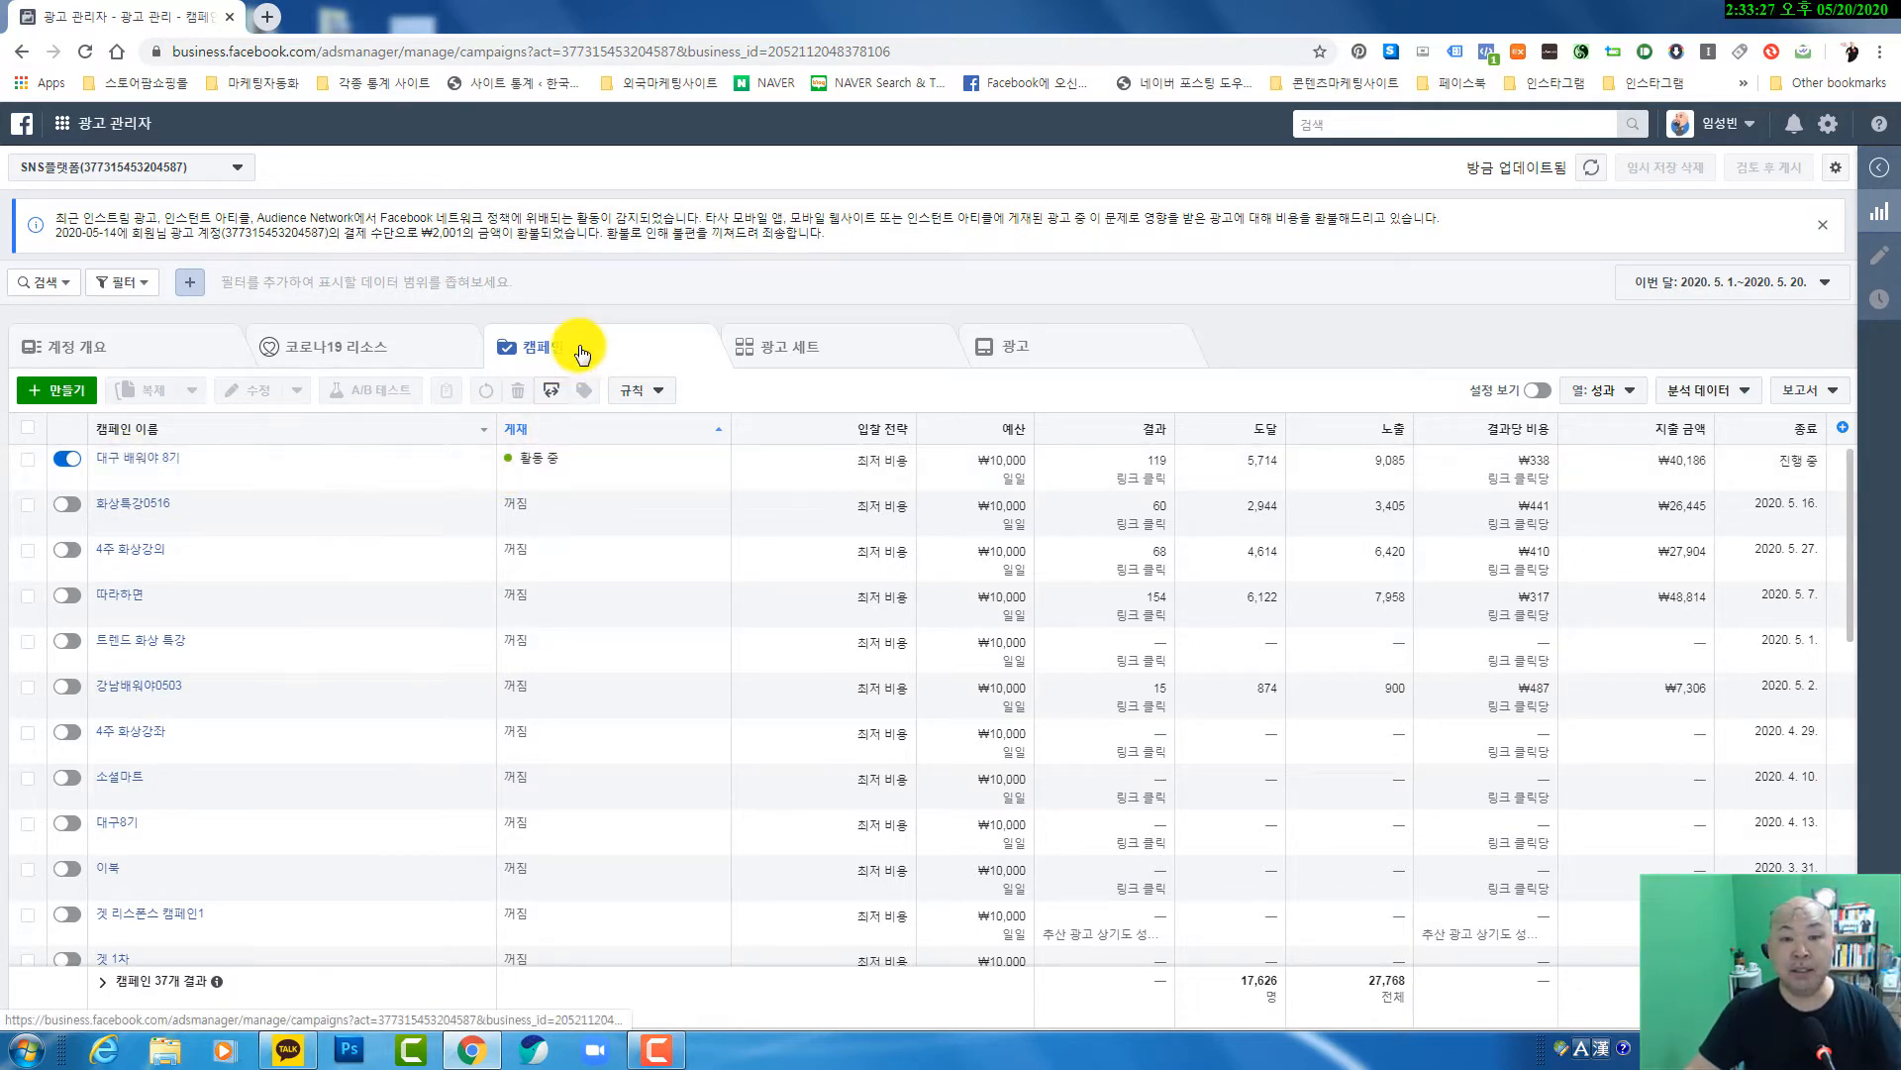
- View the ad set and campaign lists, and select the 대구 배워야 8기 campaign to show only its ad sets and ads
click(835, 352)
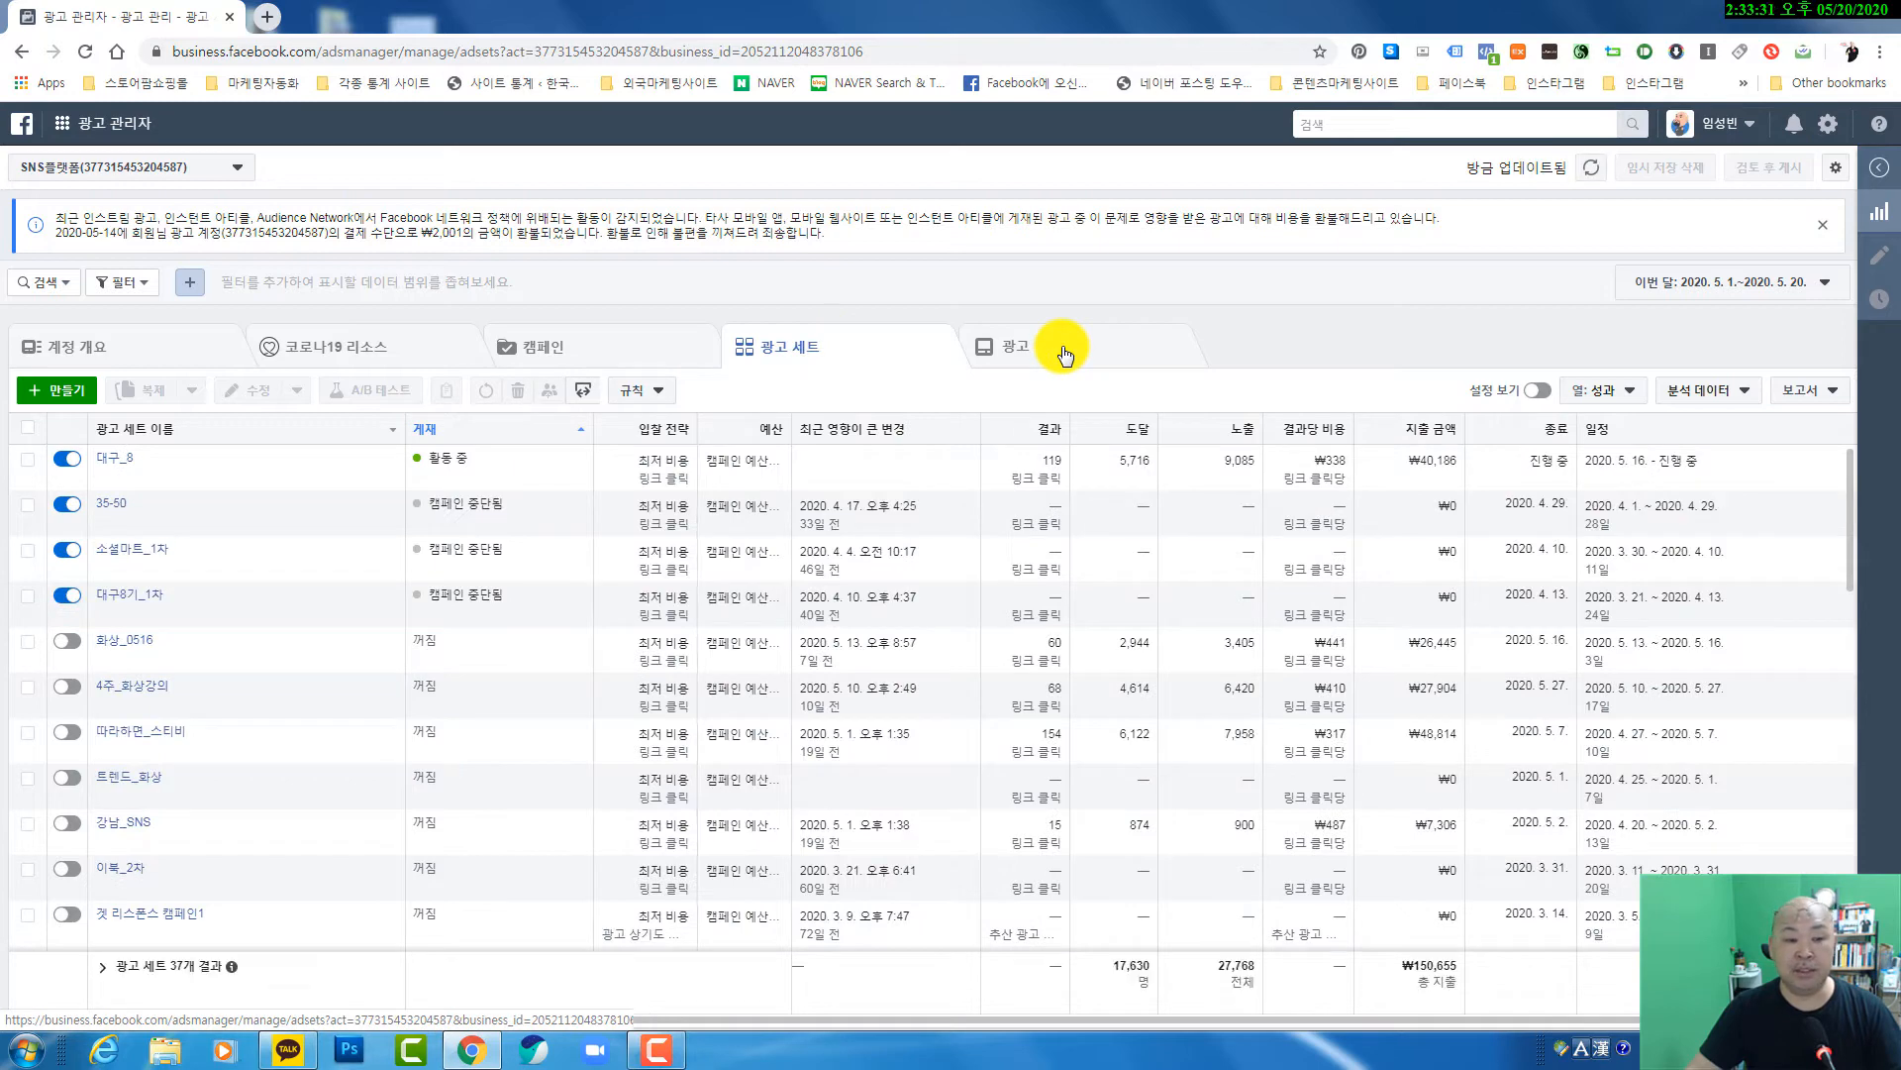
click(542, 347)
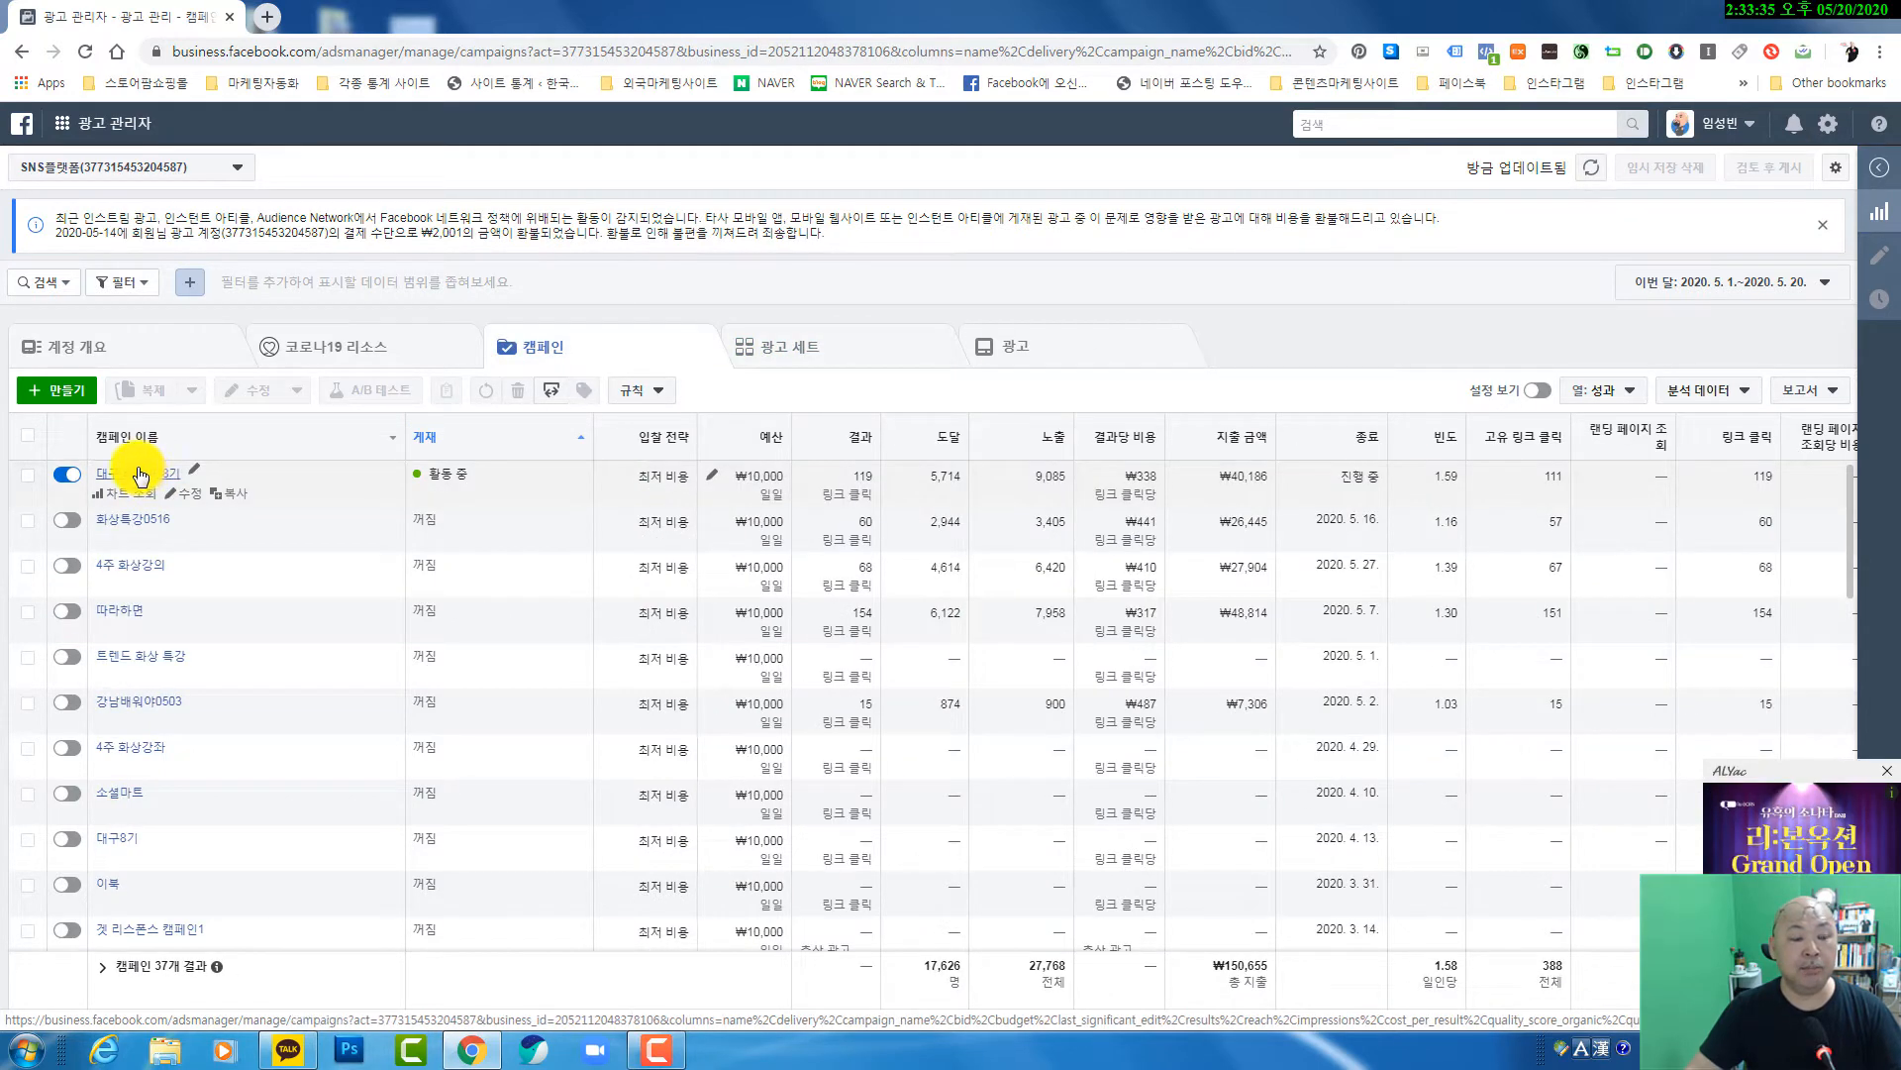
click(539, 480)
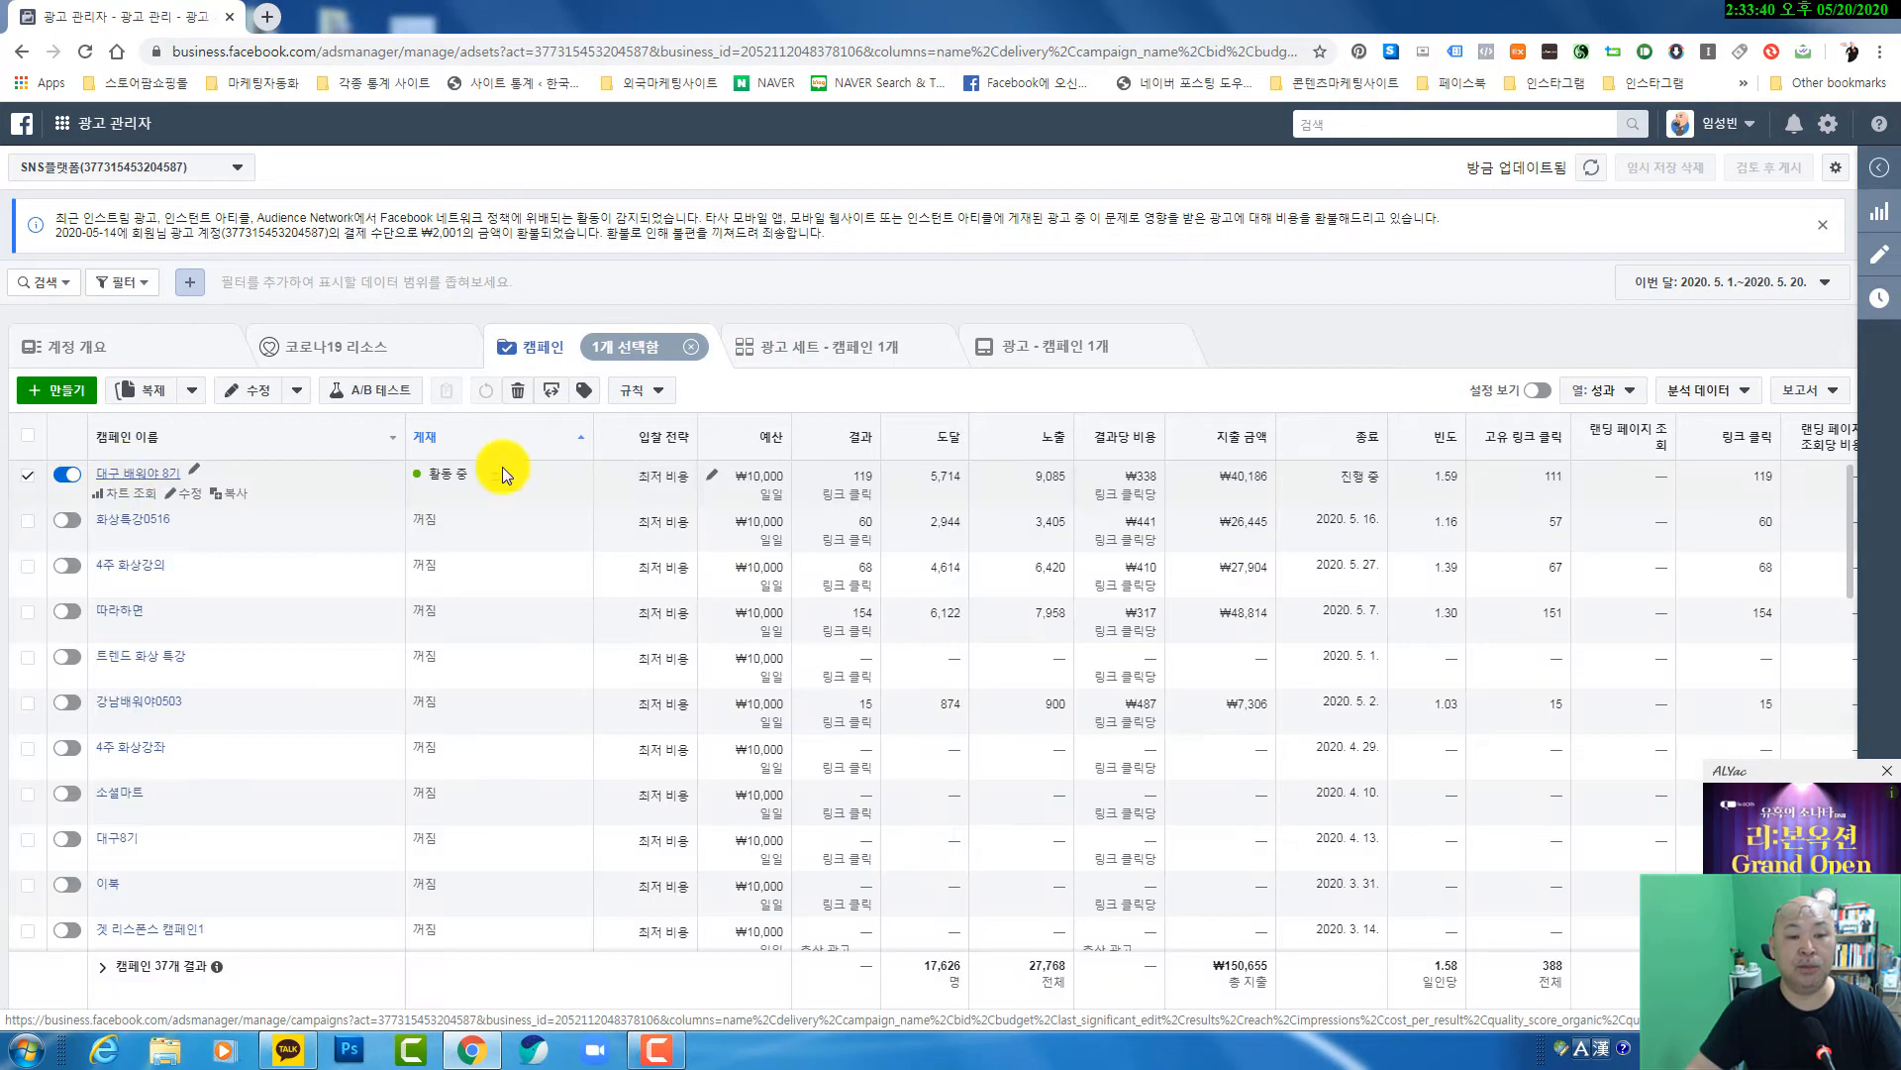
click(871, 347)
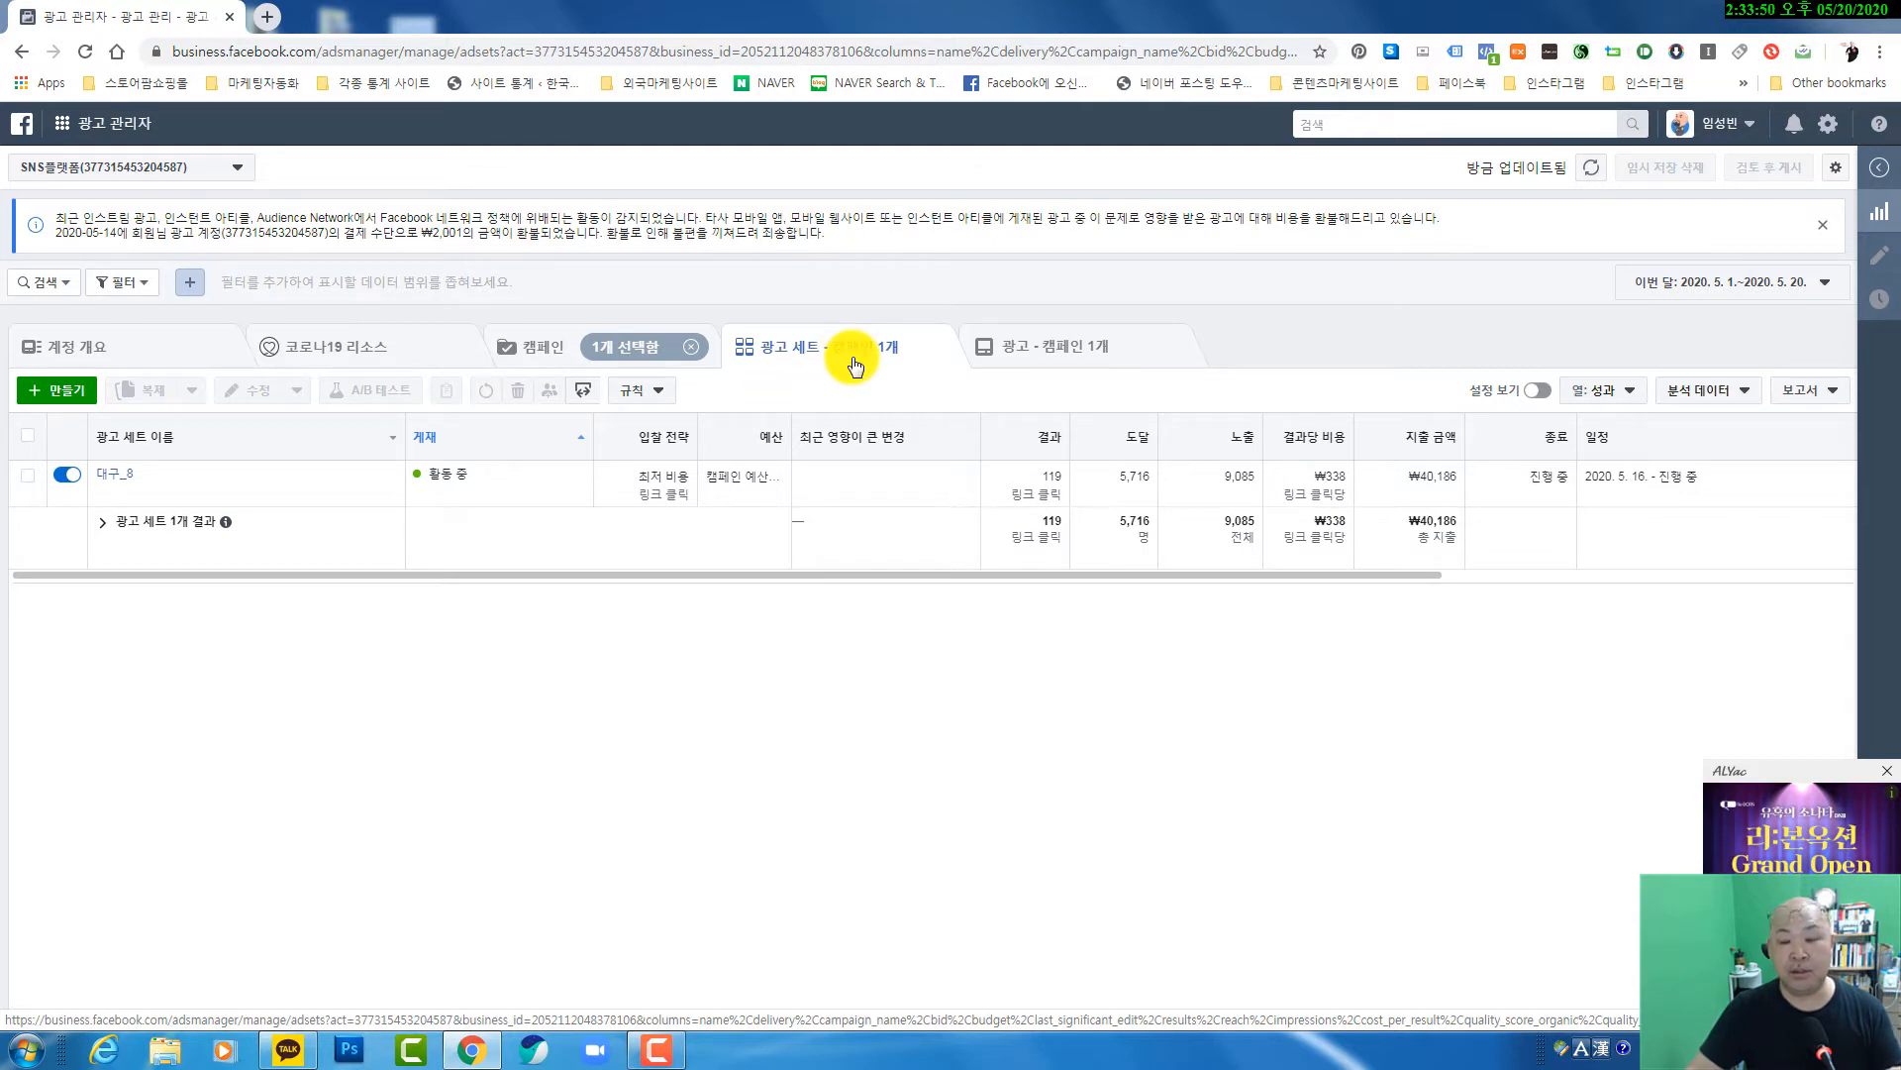
click(1064, 360)
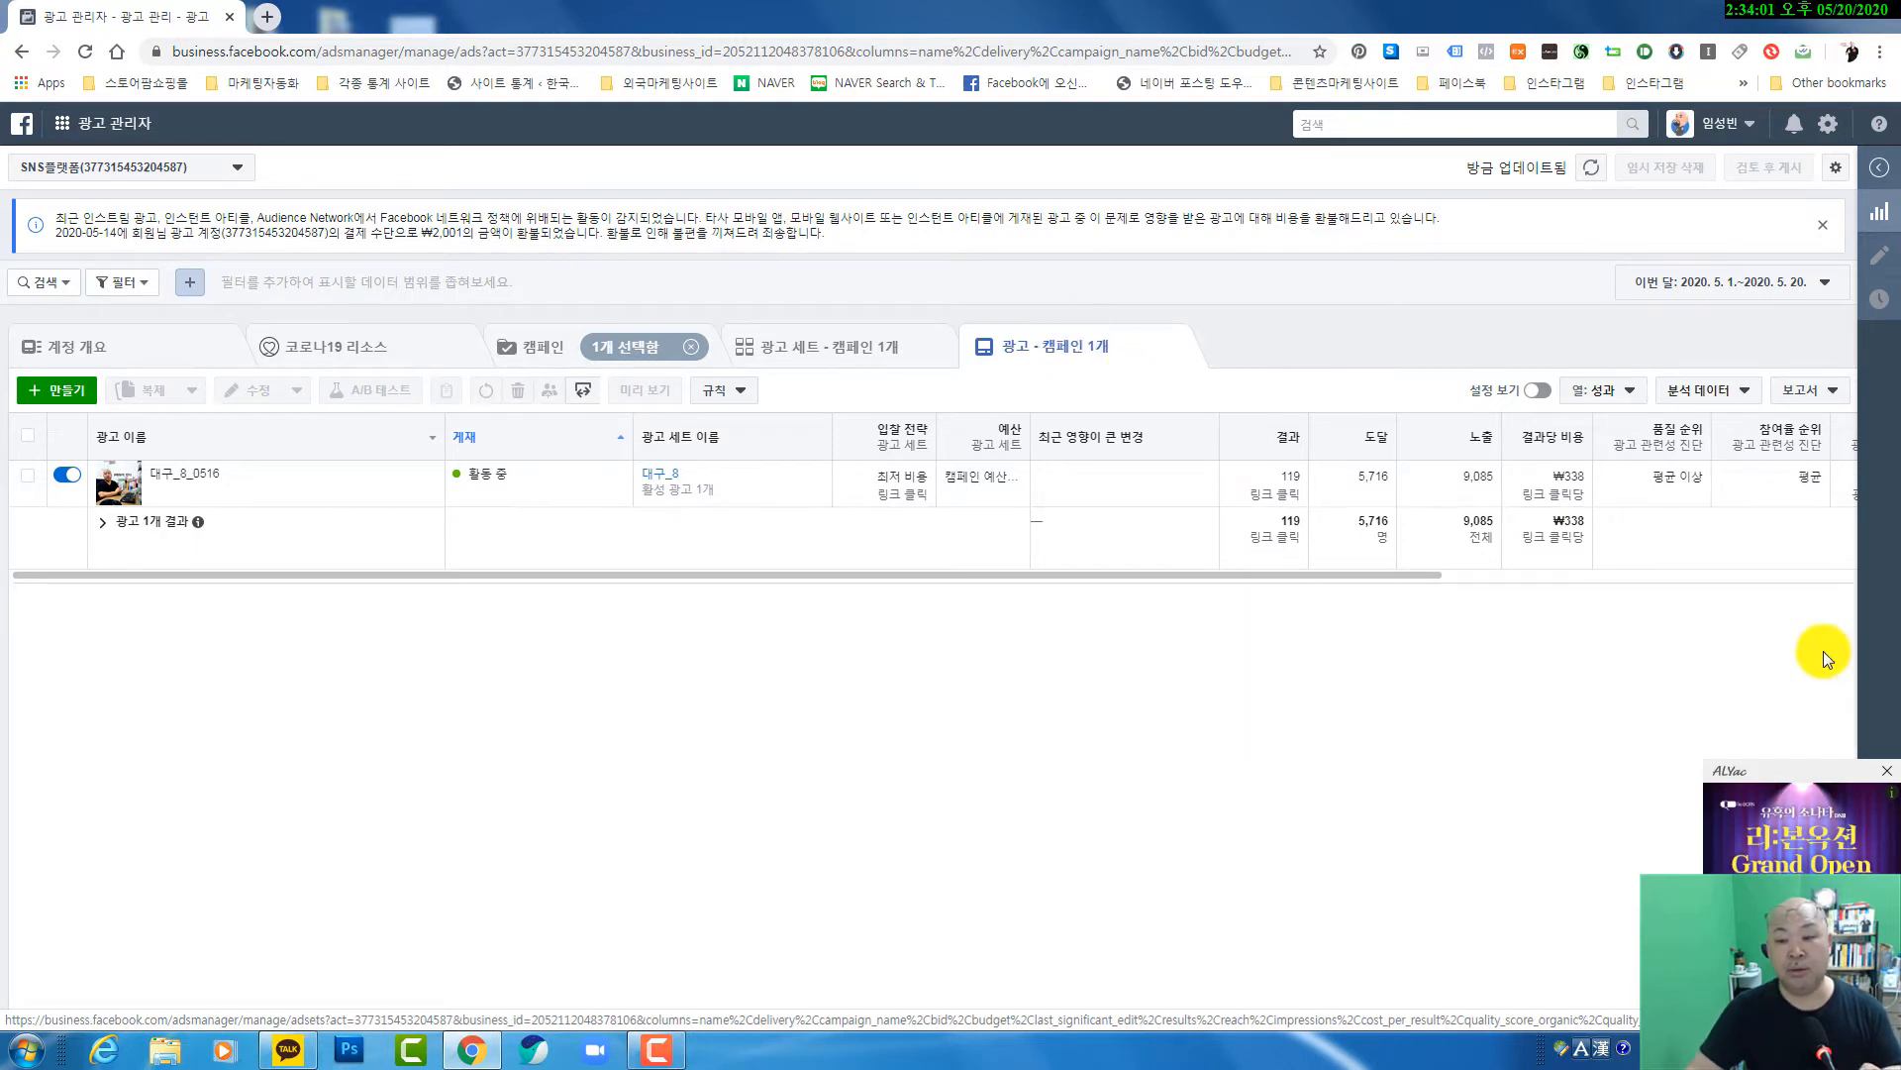
- Return to the campaign list, open the ad sets of 대구 배워야 8기 and examine all their performance columns
click(543, 358)
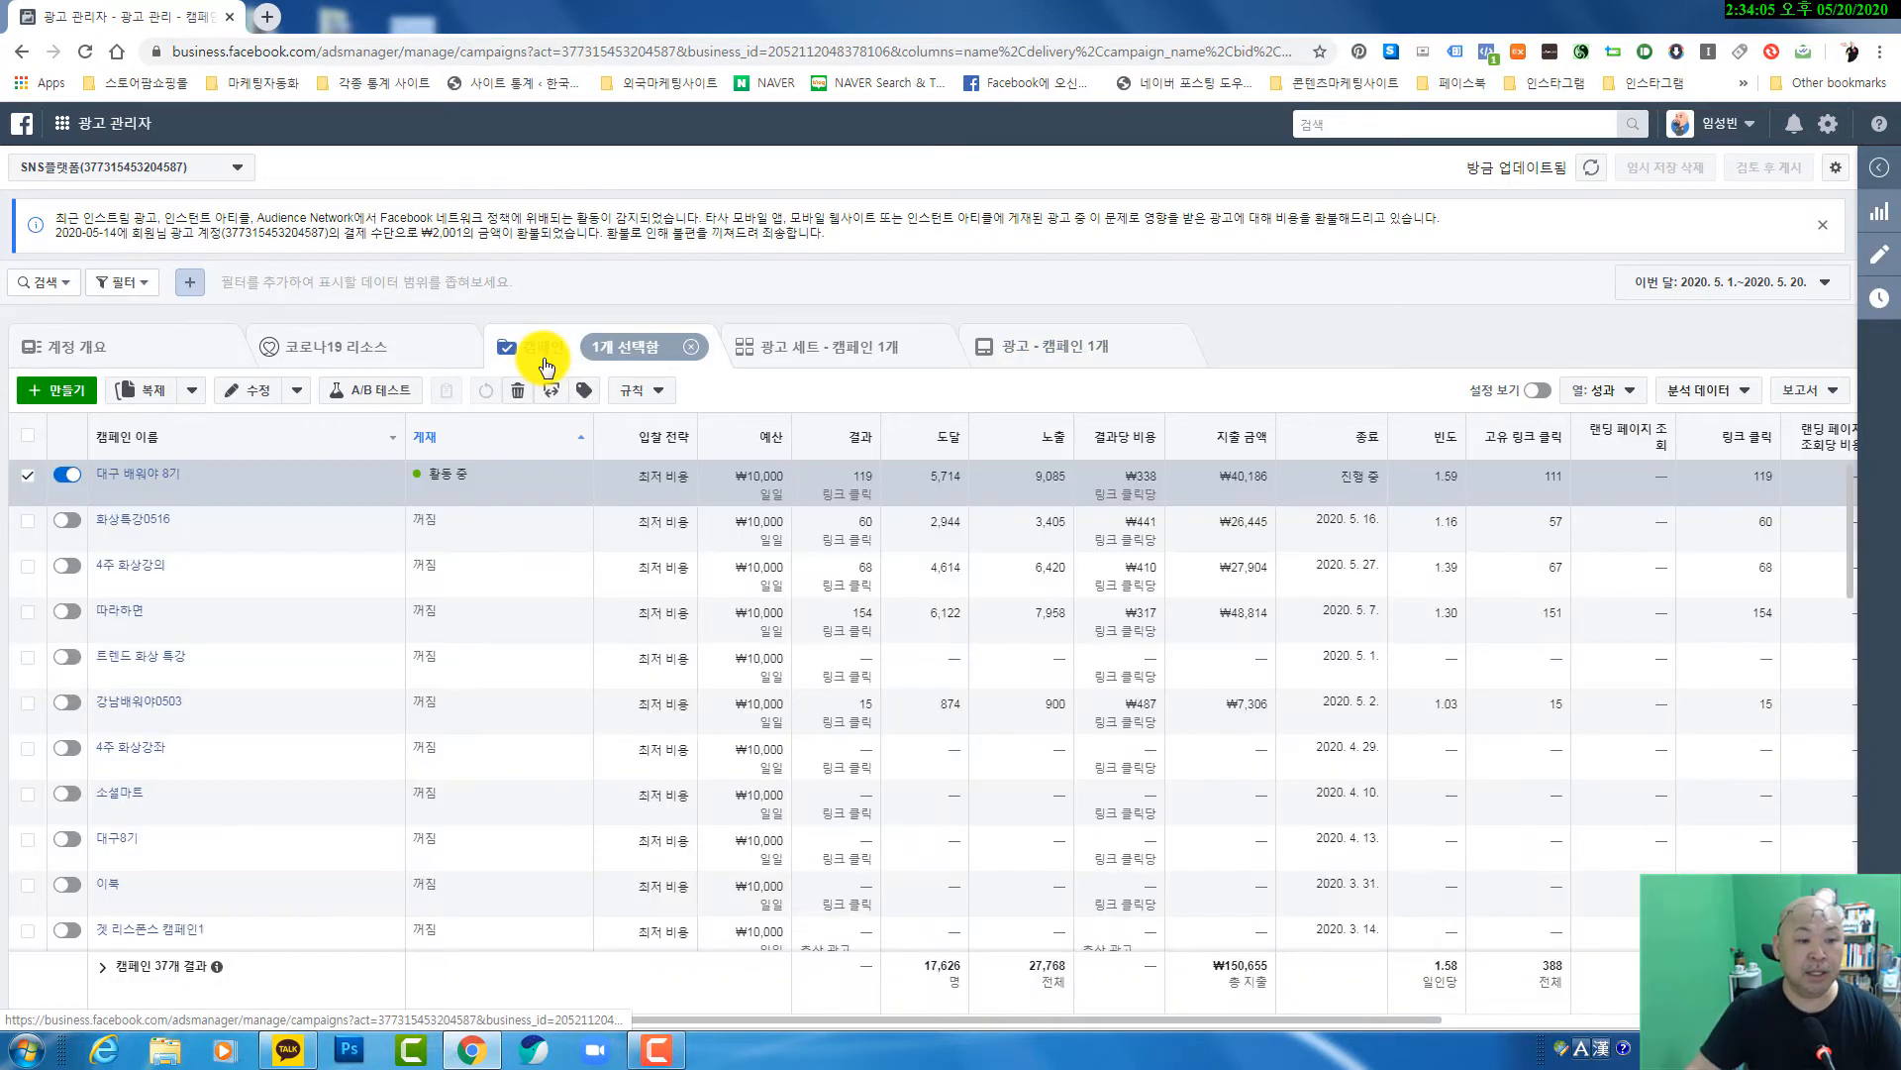
click(132, 479)
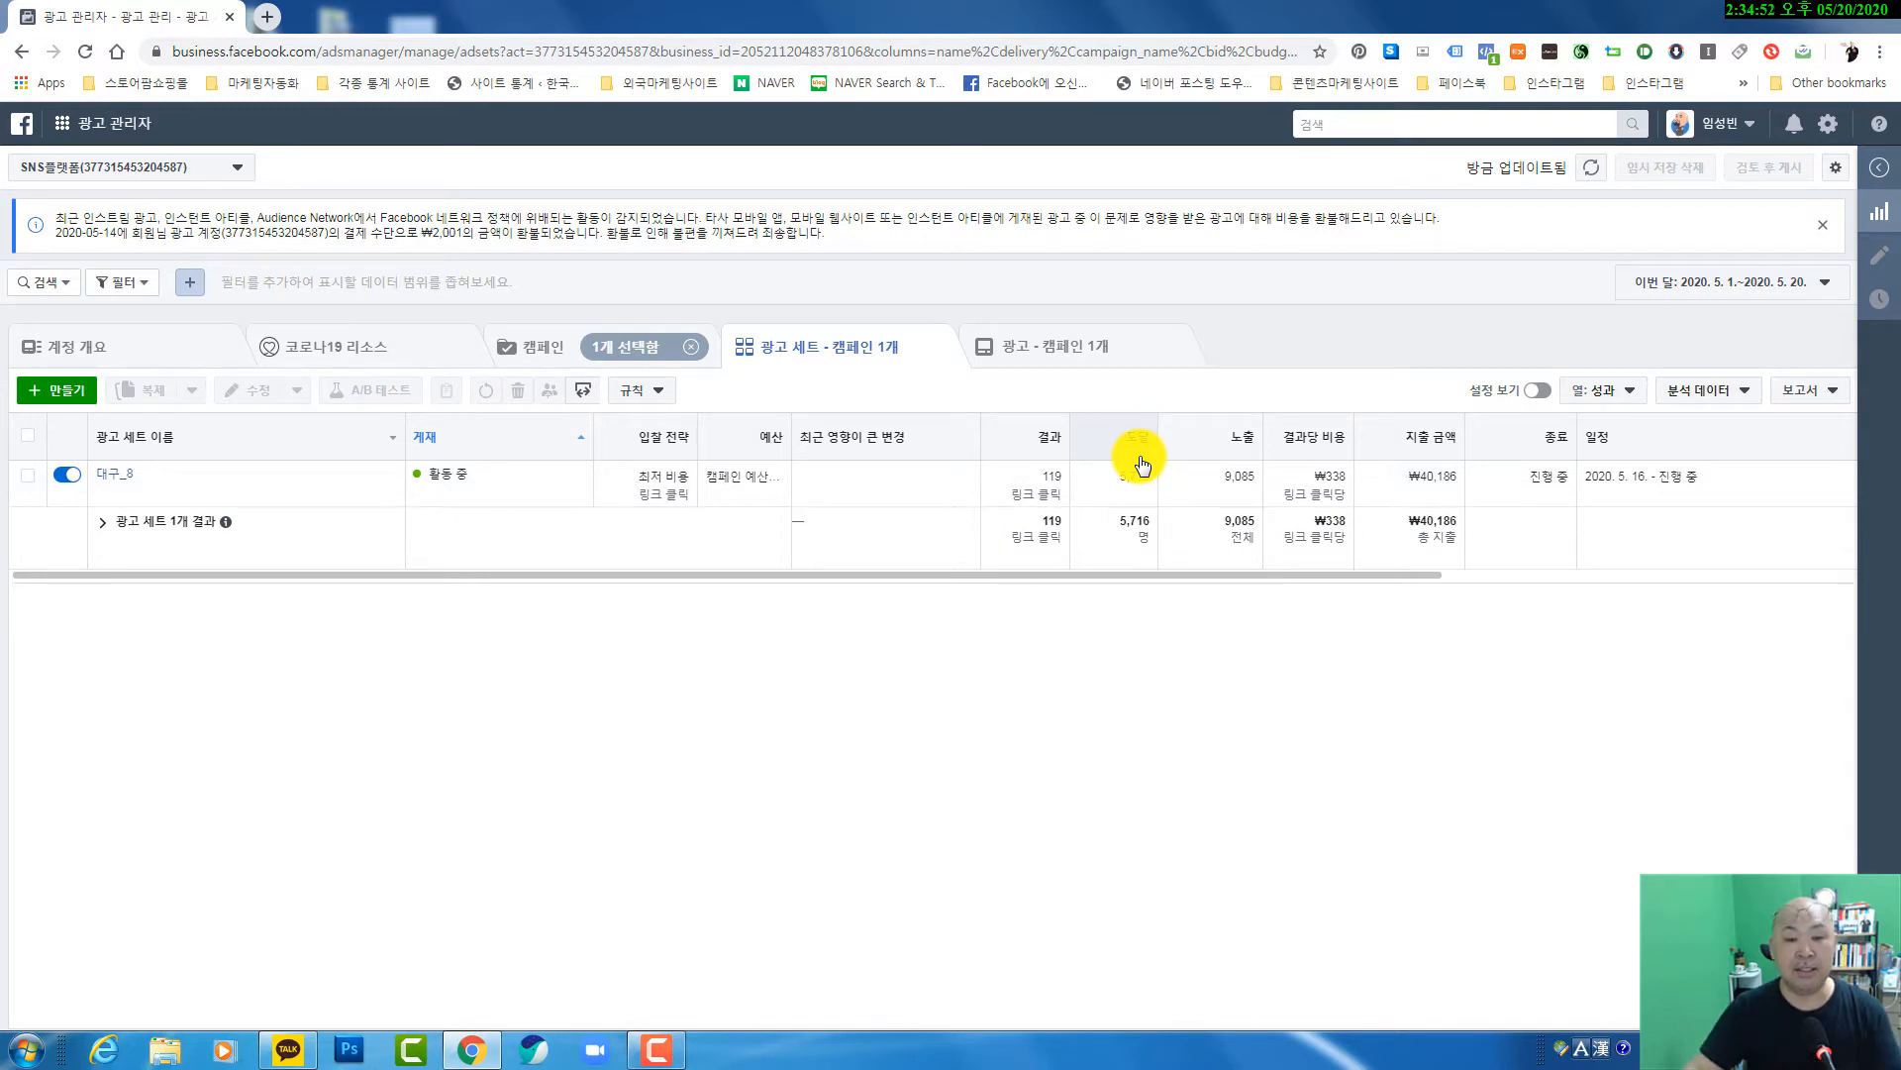
mouse_move(1058, 442)
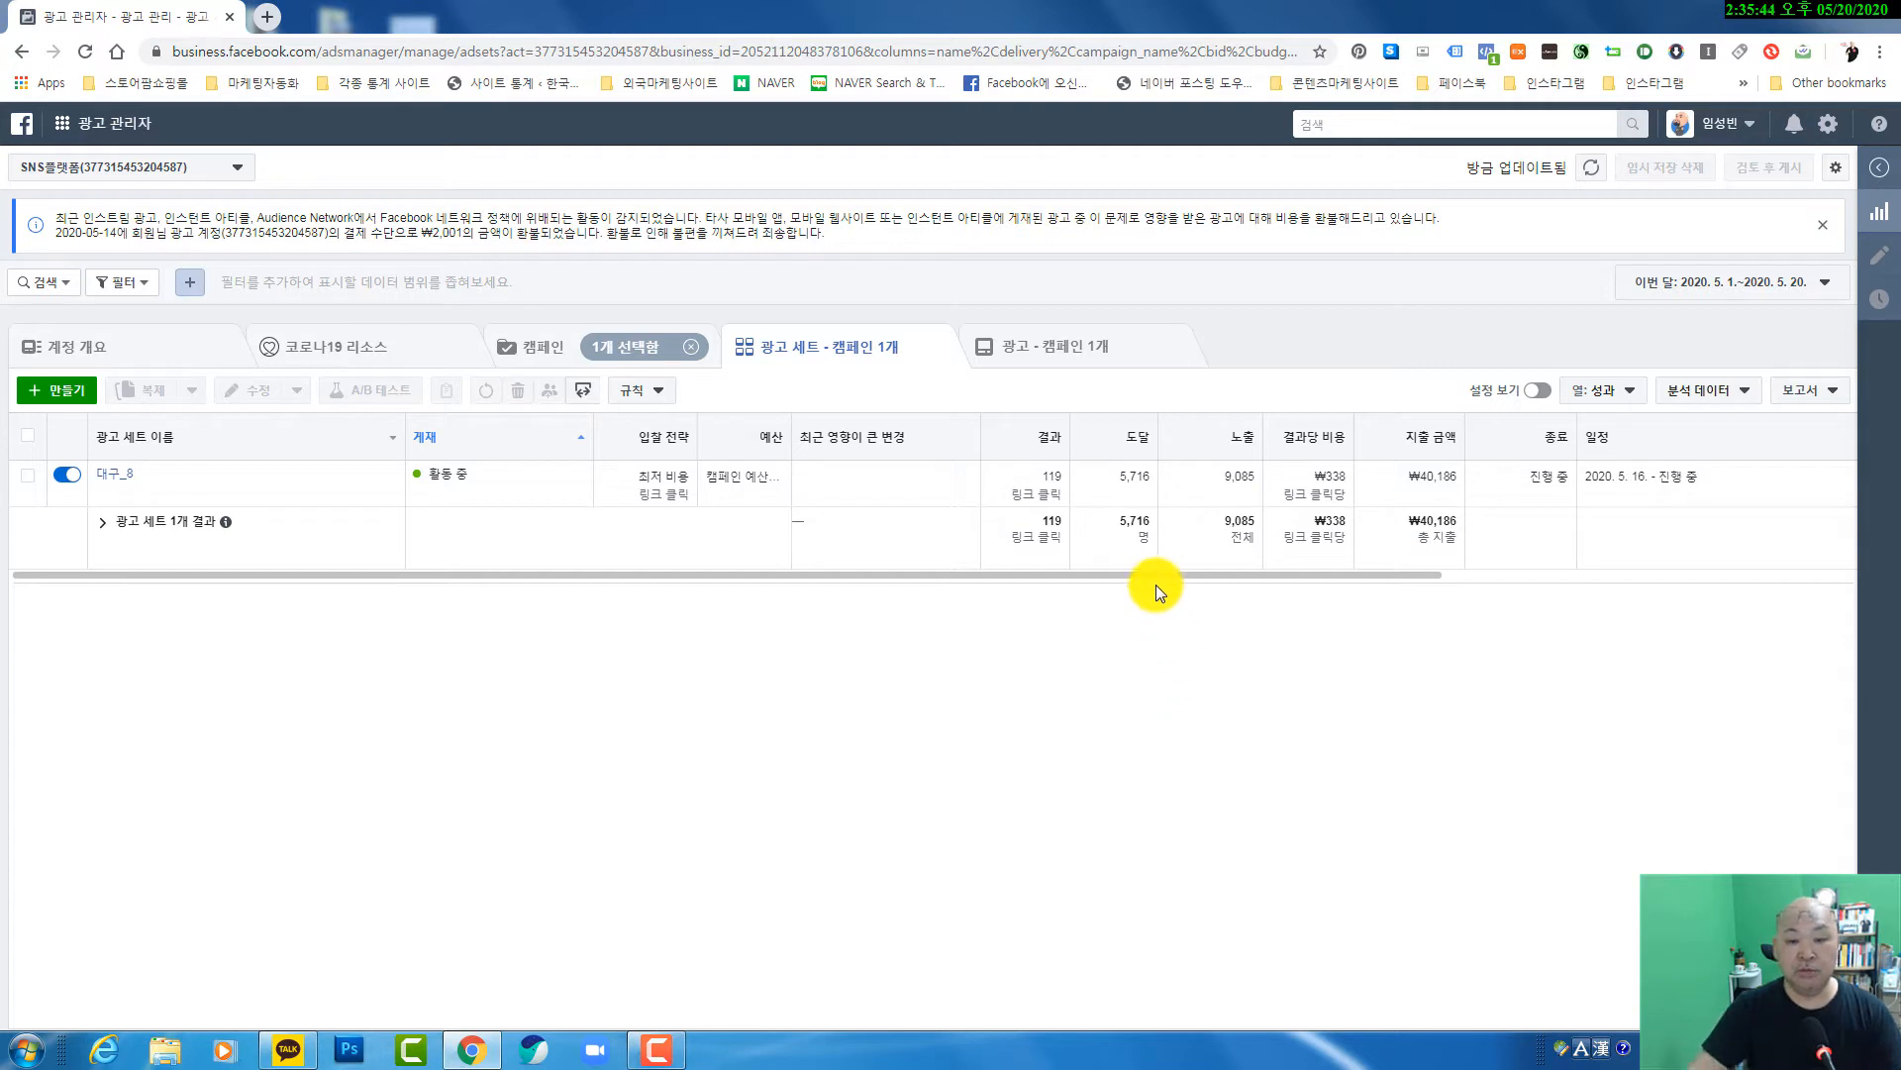
drag(1217, 574, 1561, 660)
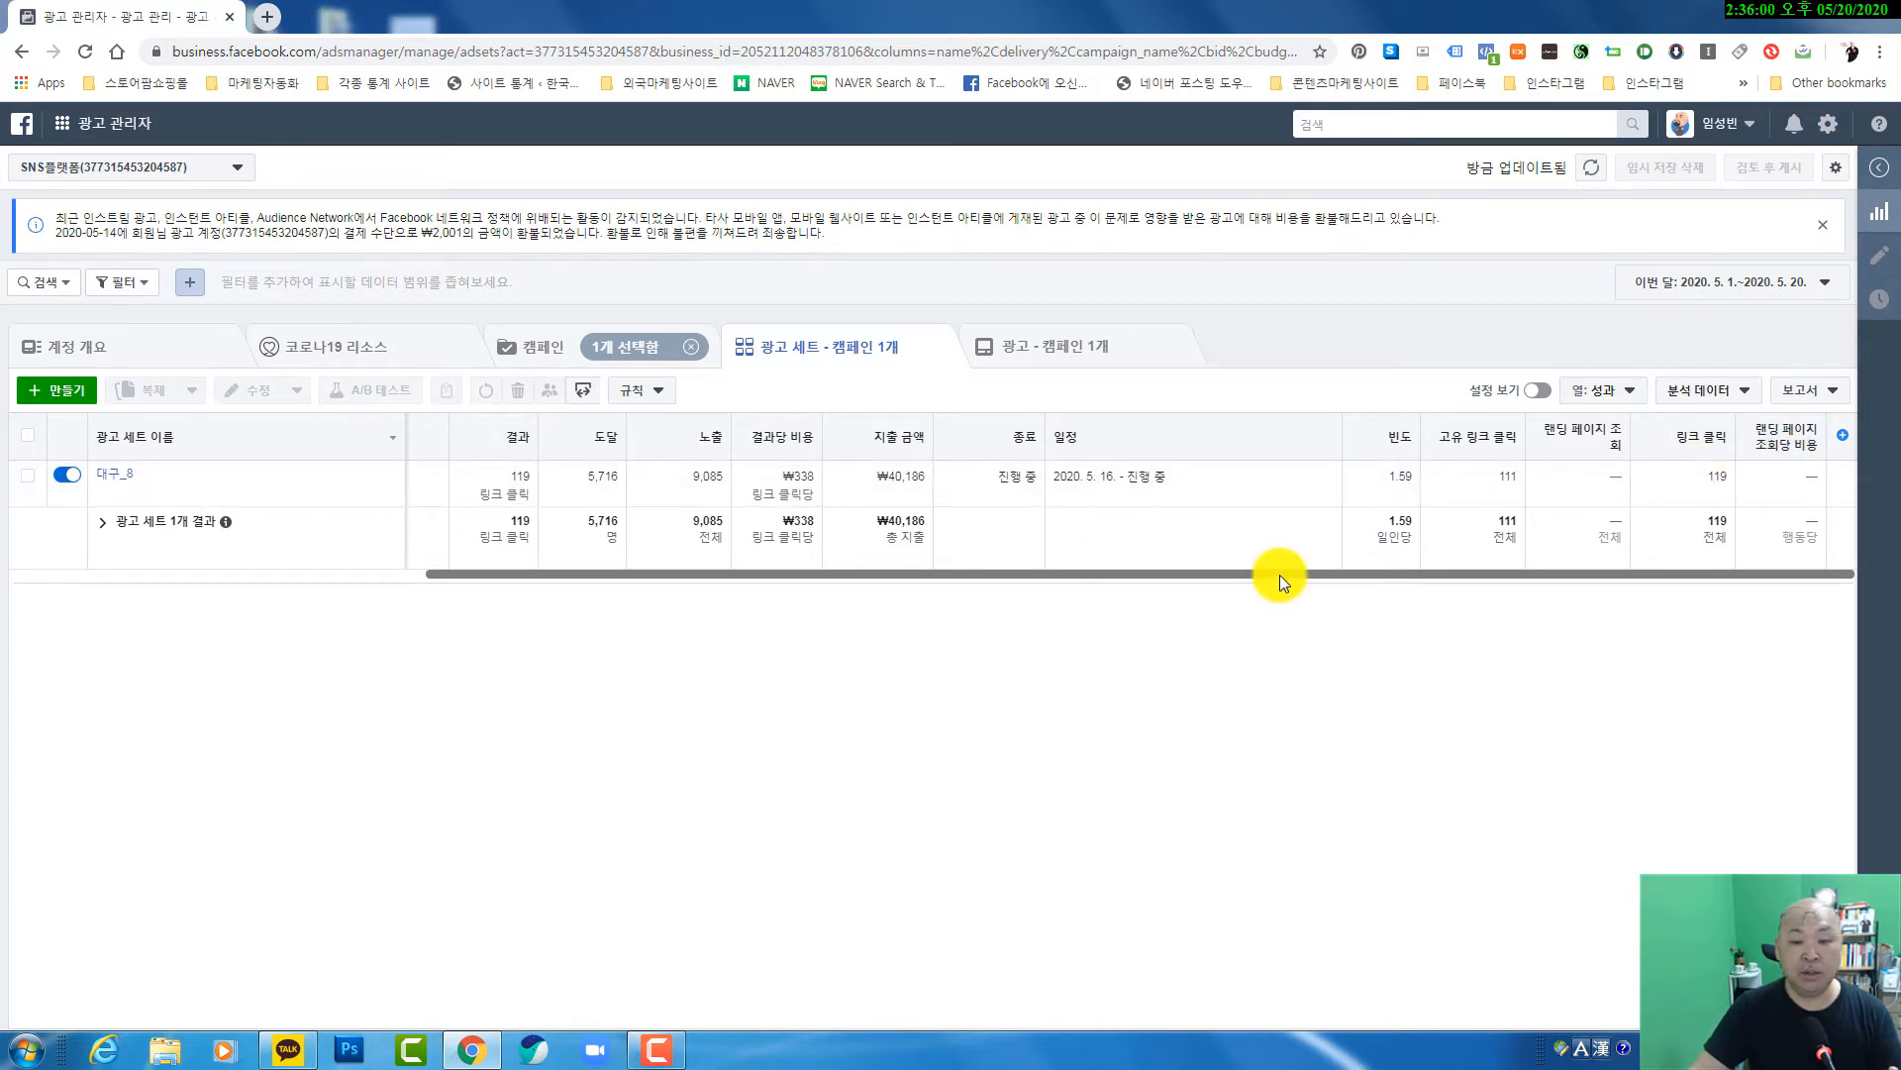
drag(1280, 574, 828, 574)
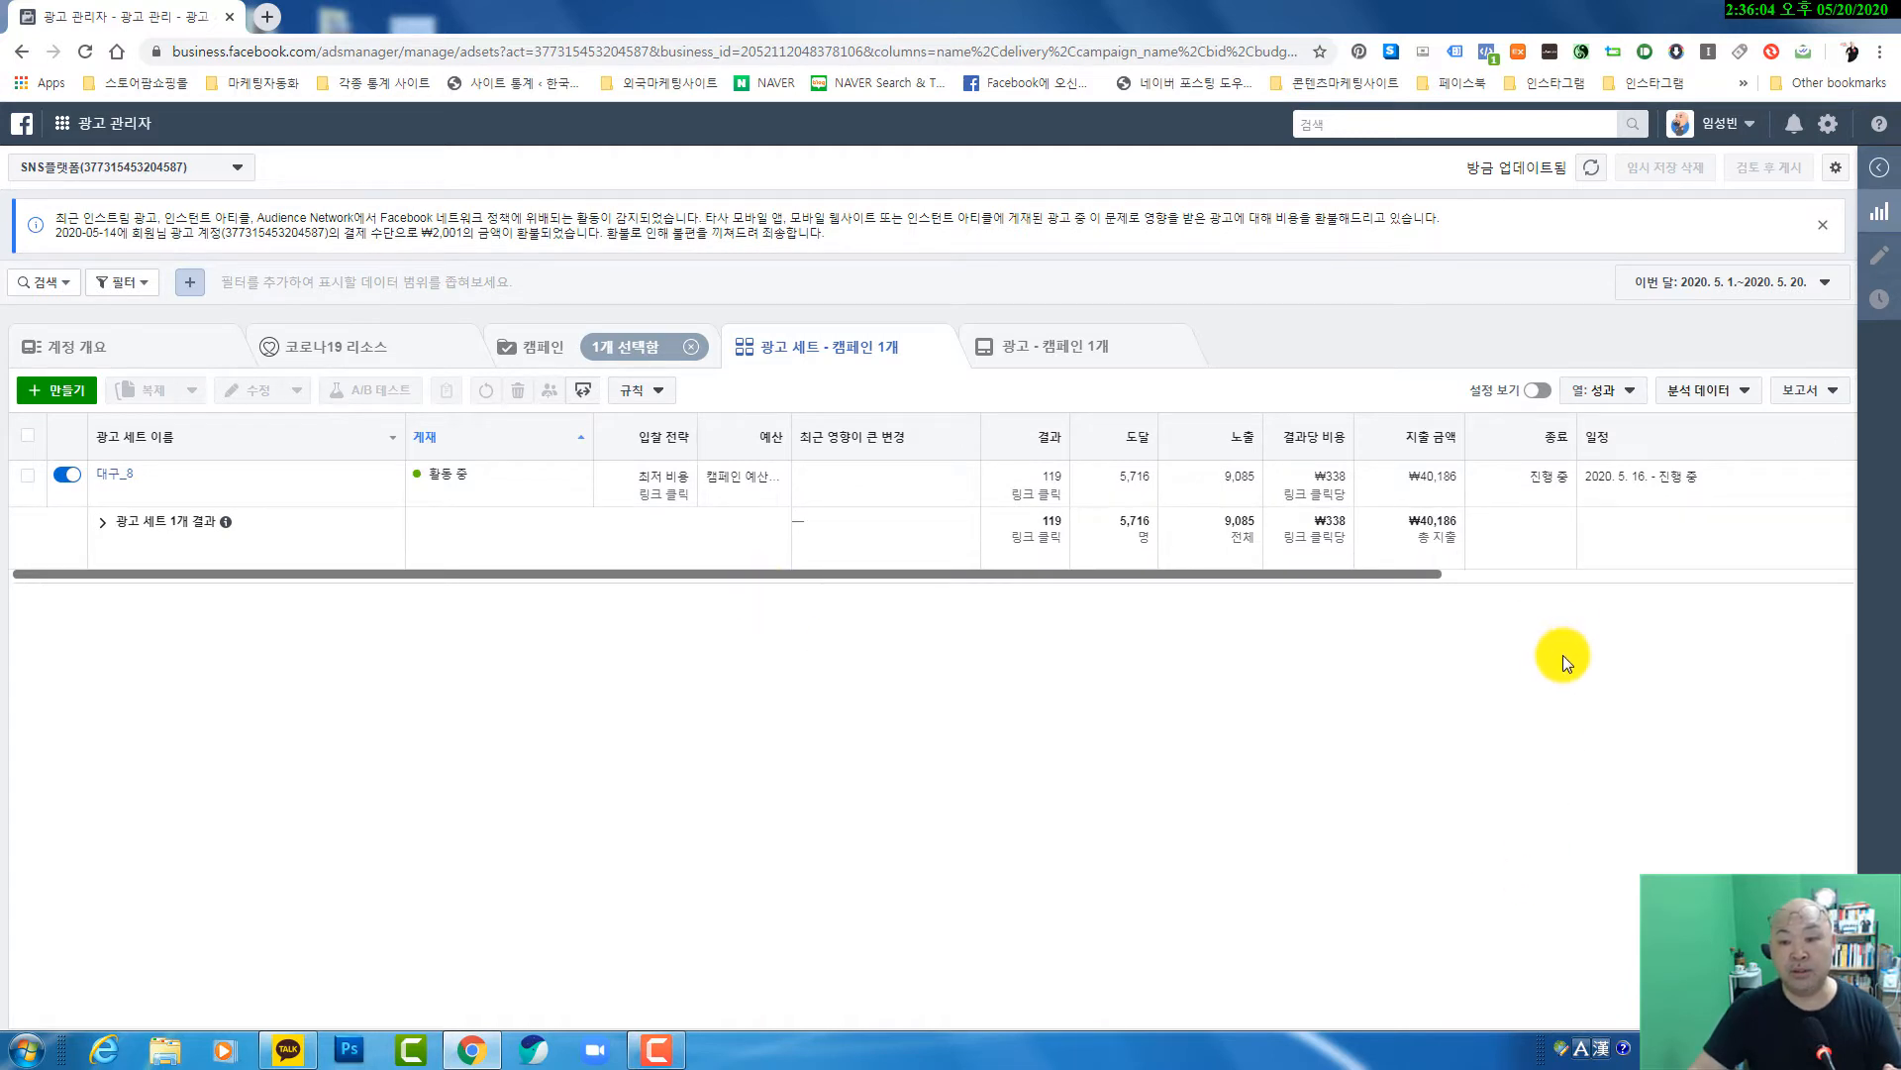
- Change the column preset to 성과 및 클릭 and review the impression, click, CTR and CPC columns of ad set 대구_8
click(1620, 400)
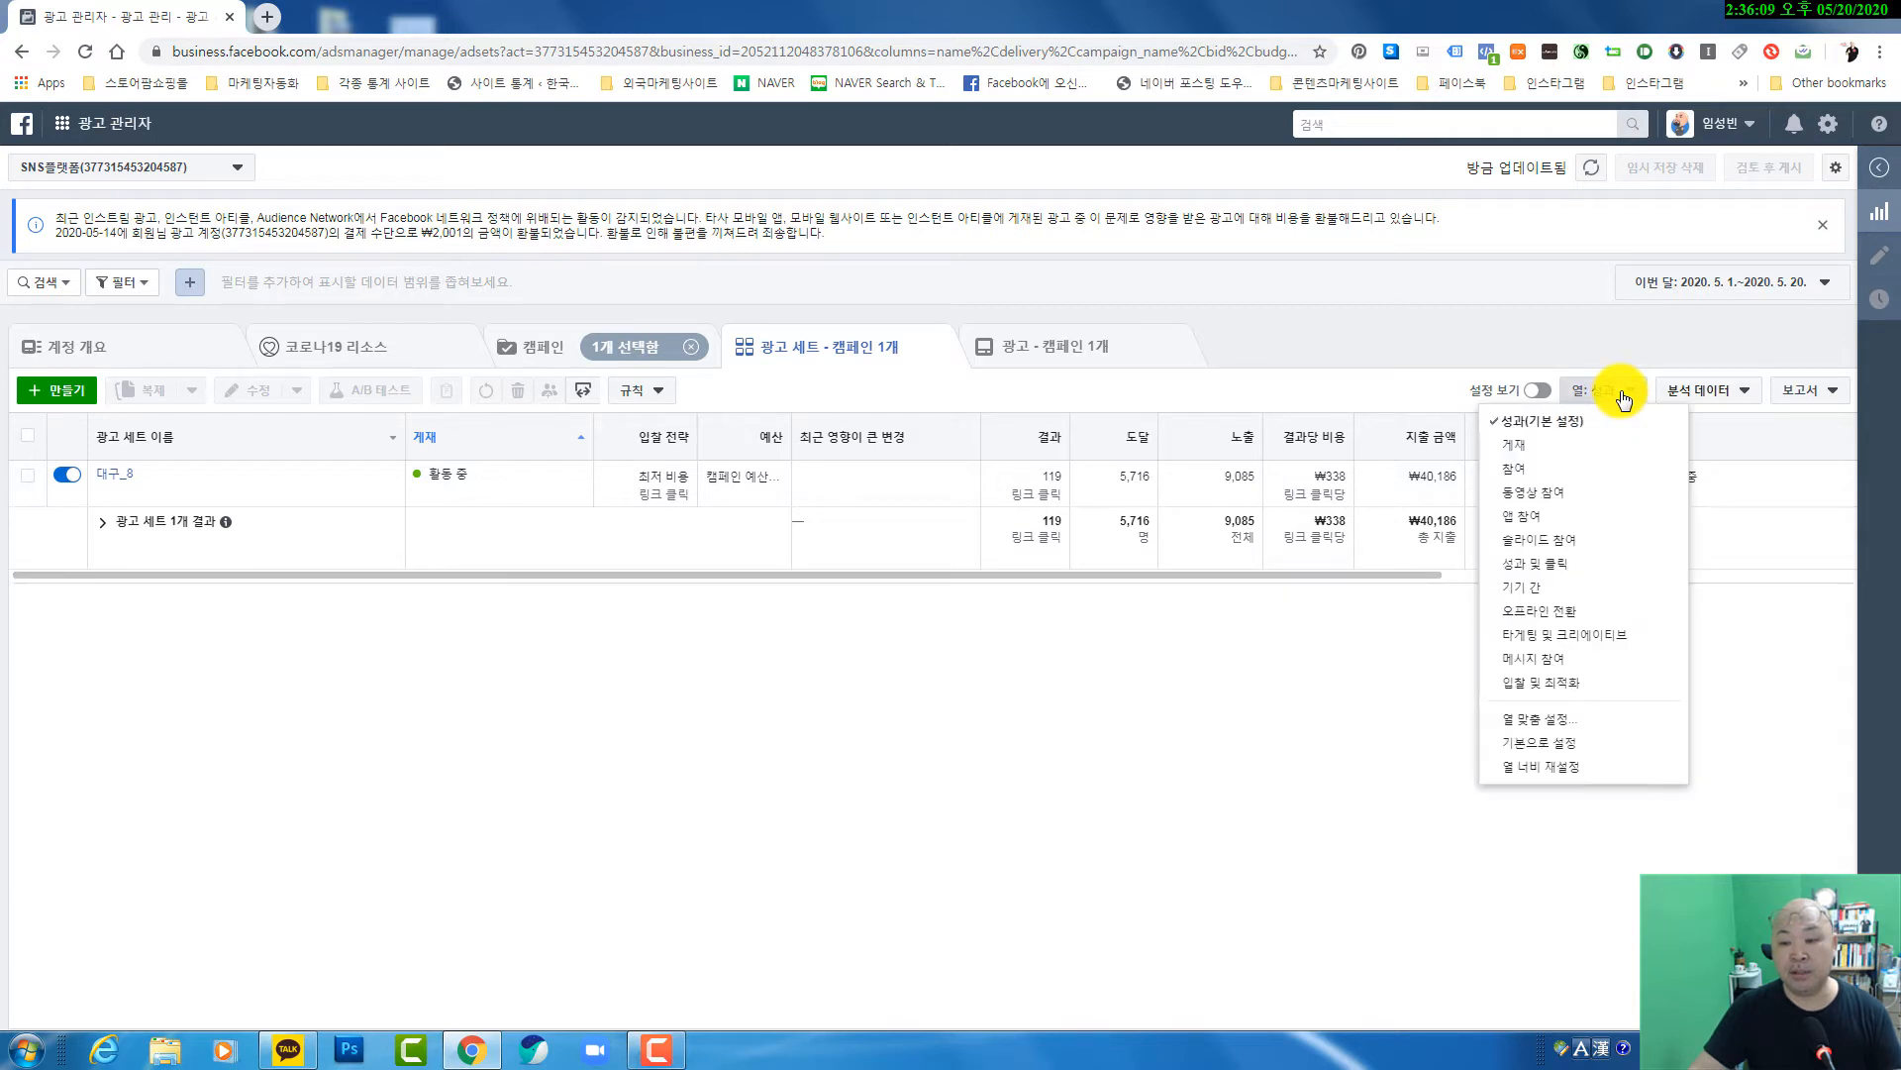
click(1565, 568)
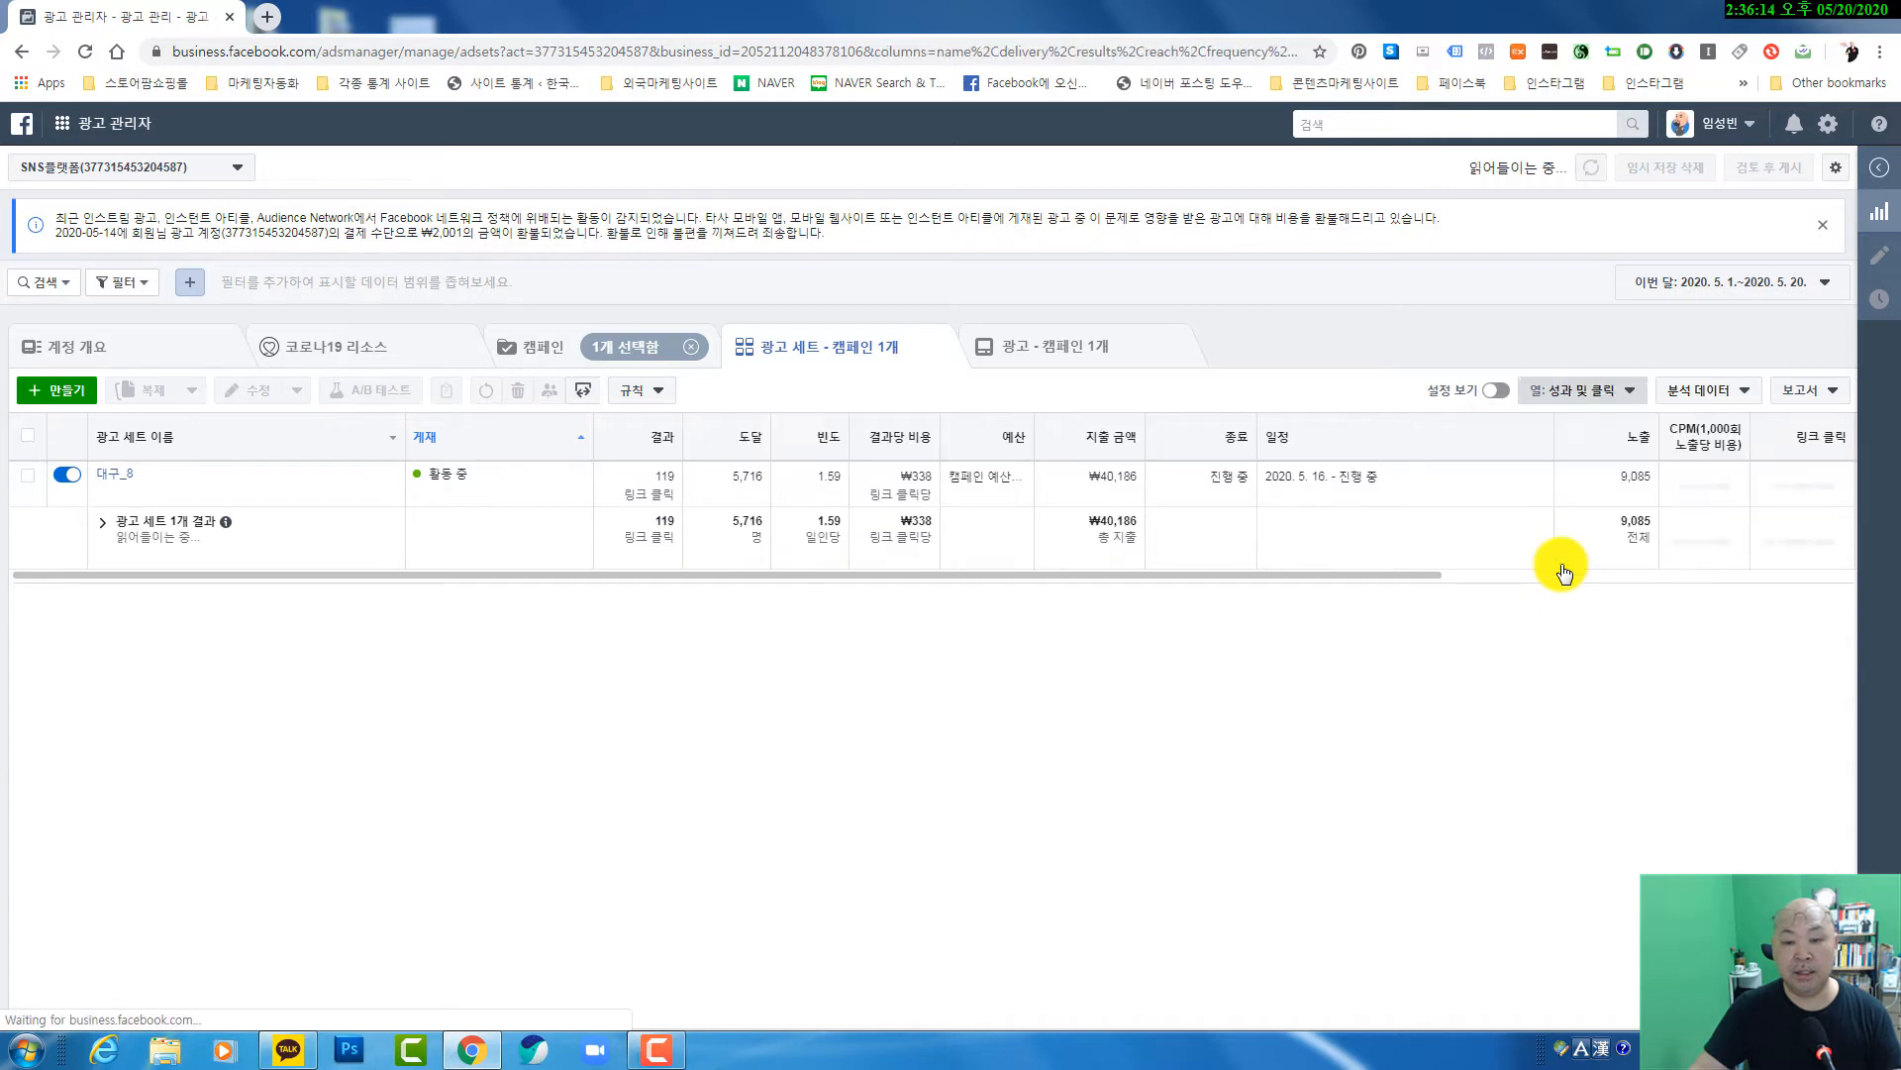
drag(885, 571, 1521, 646)
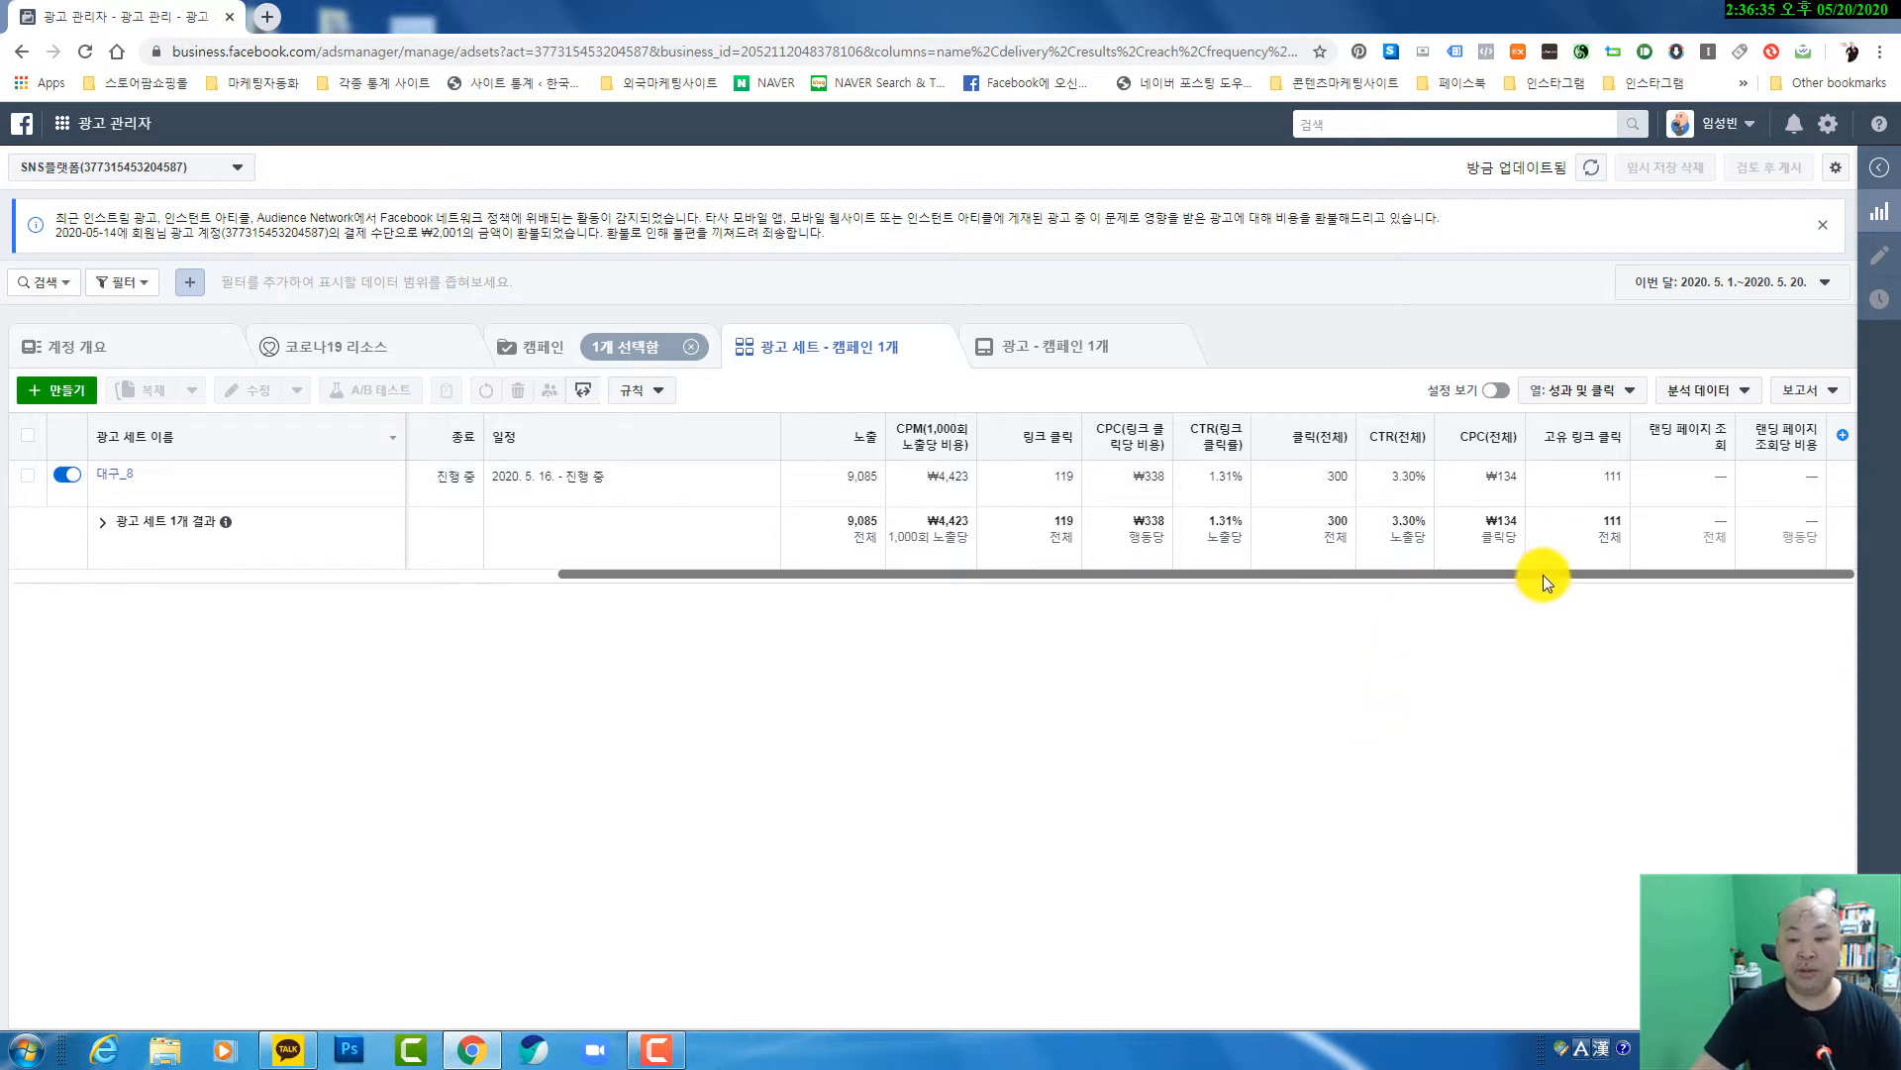
drag(1543, 574, 1519, 574)
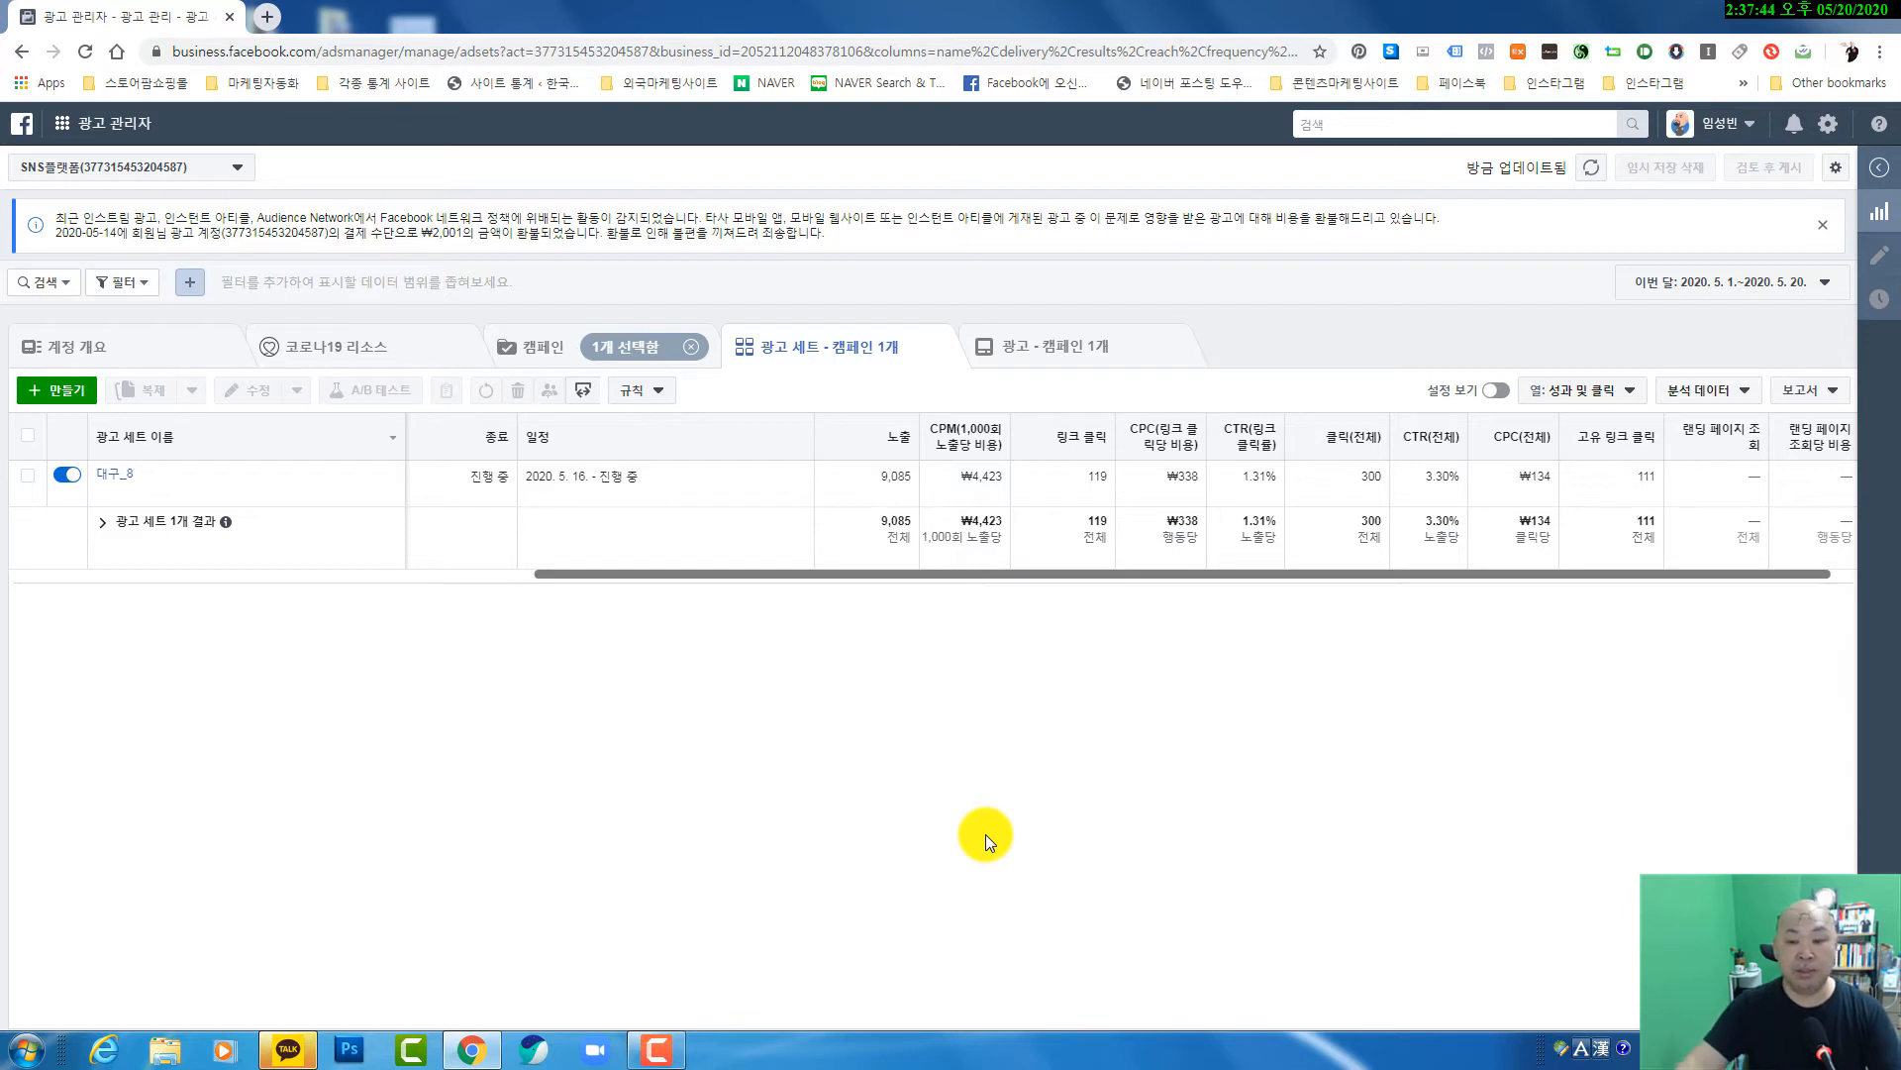
drag(1059, 572, 576, 567)
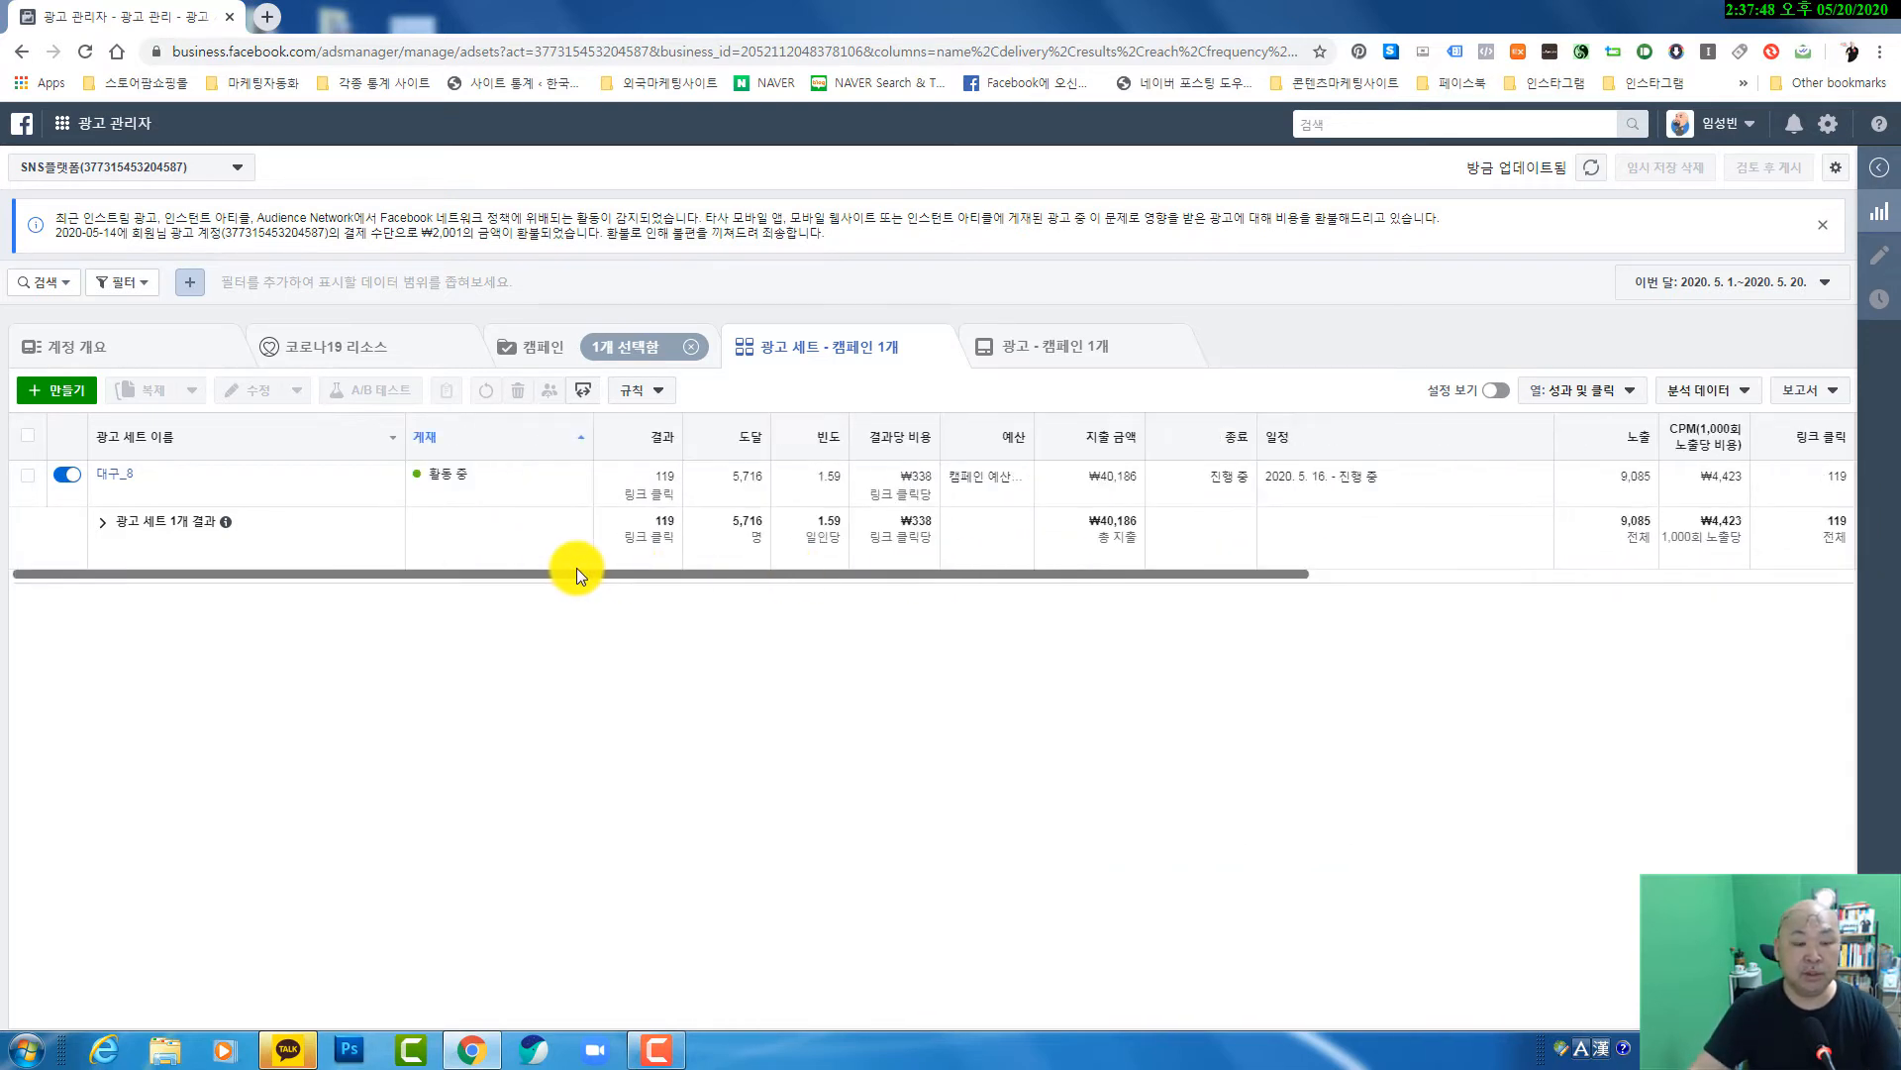
- Show the campaign's ads and examine the relevance rankings, click metrics and landing page columns of 대구_8_0516
click(1079, 348)
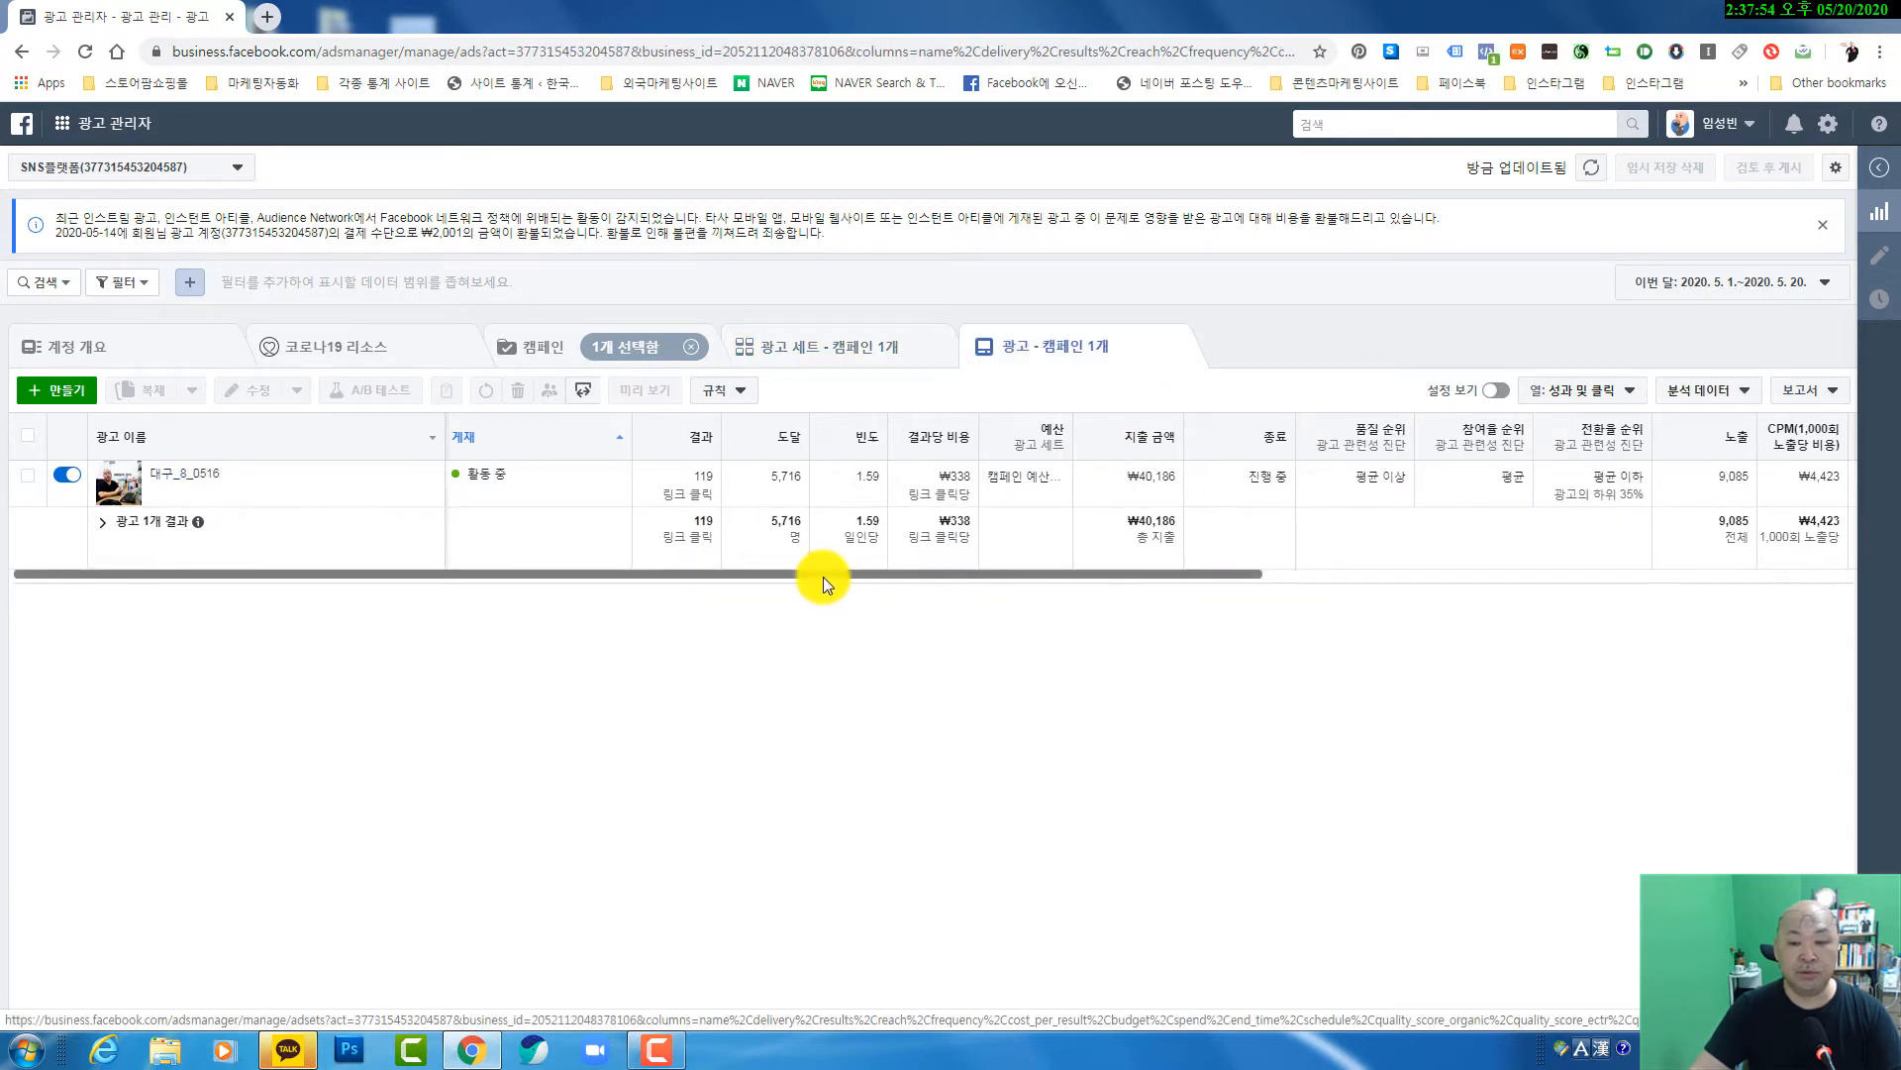
drag(822, 579, 935, 578)
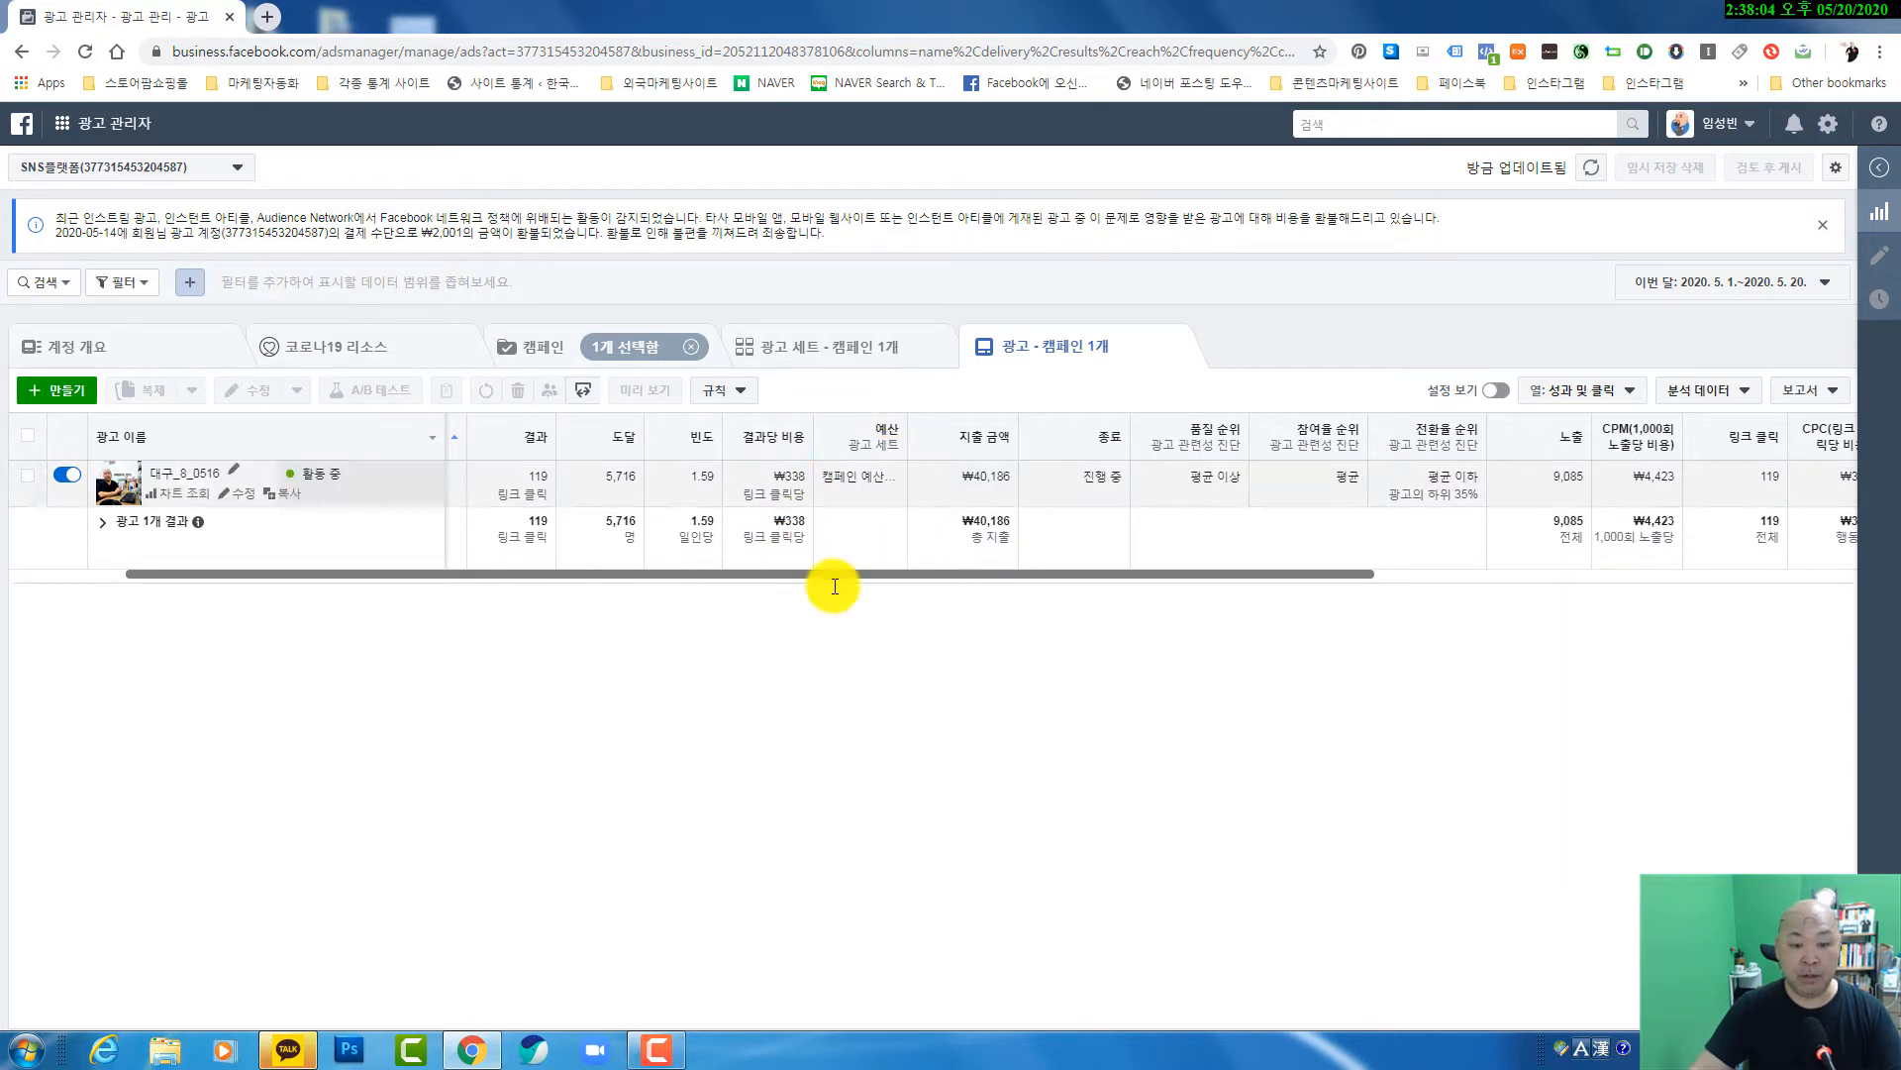
drag(853, 574, 1144, 545)
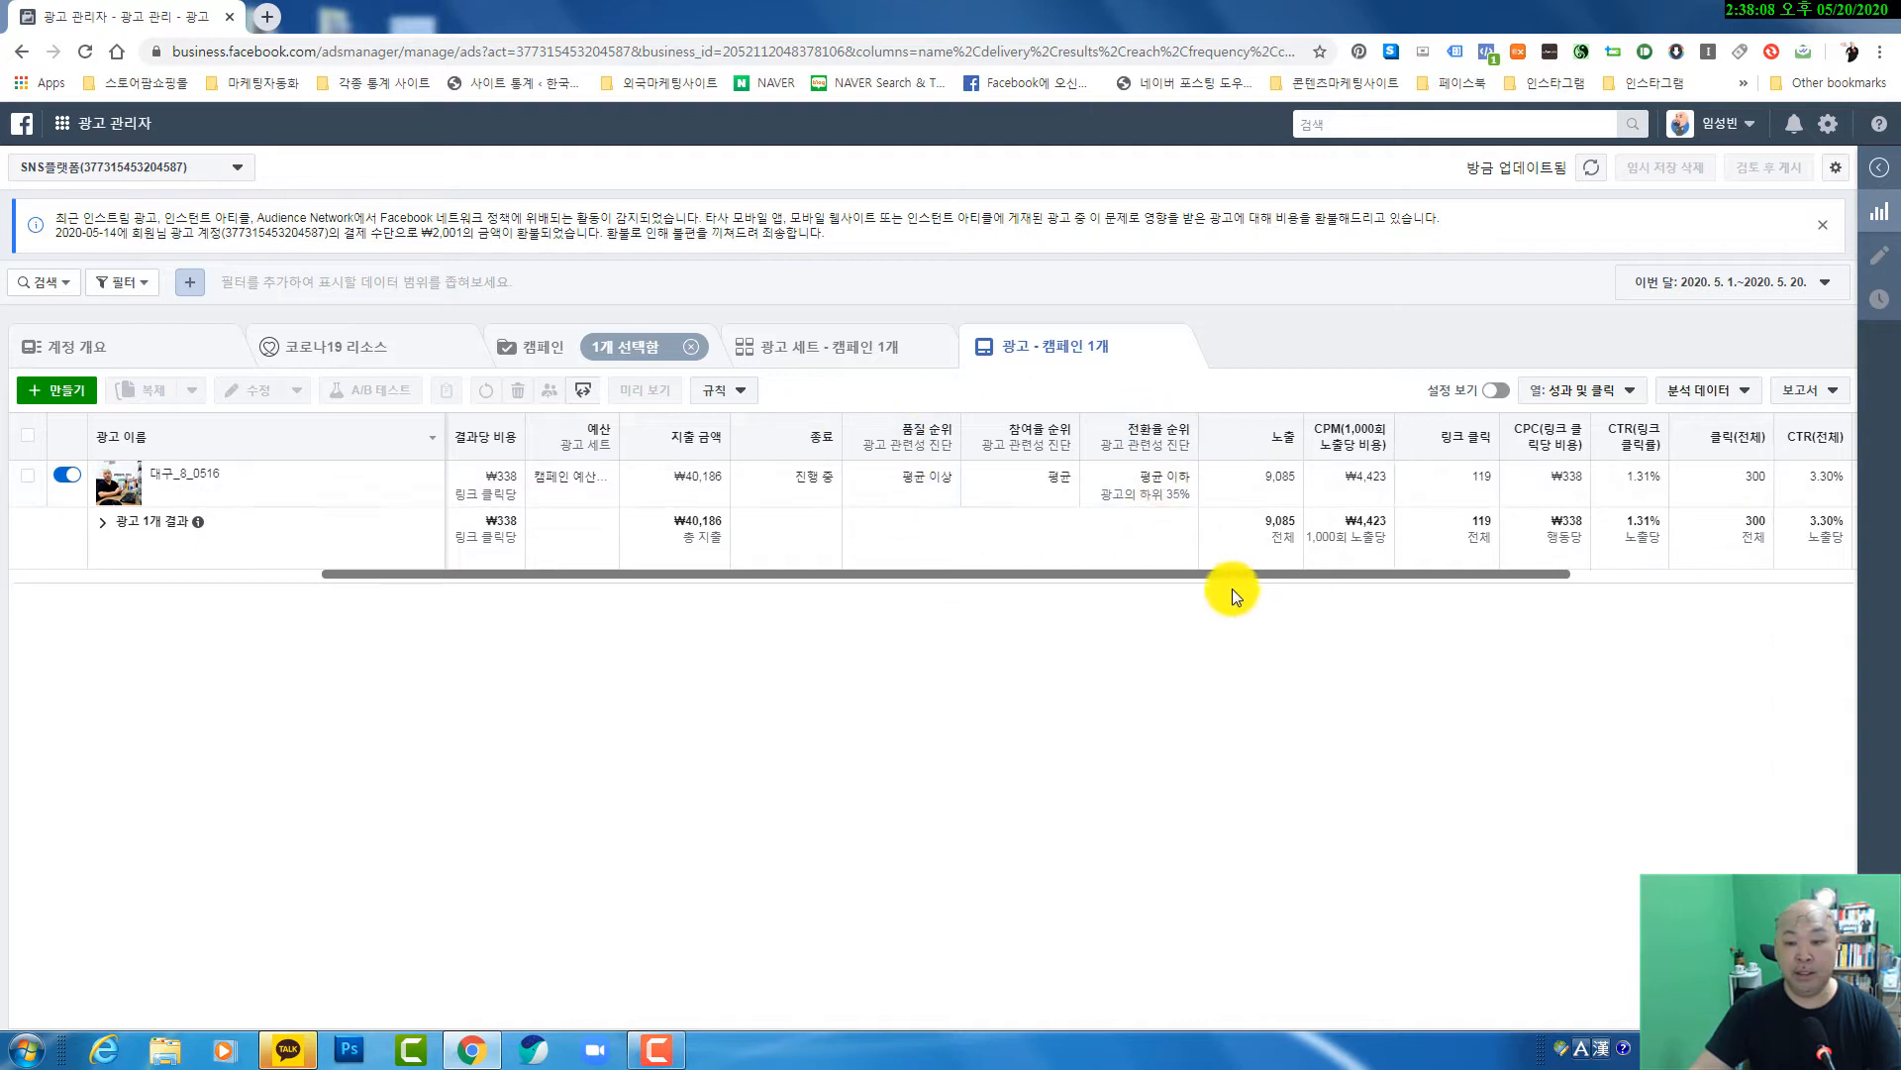
drag(1222, 574, 1594, 590)
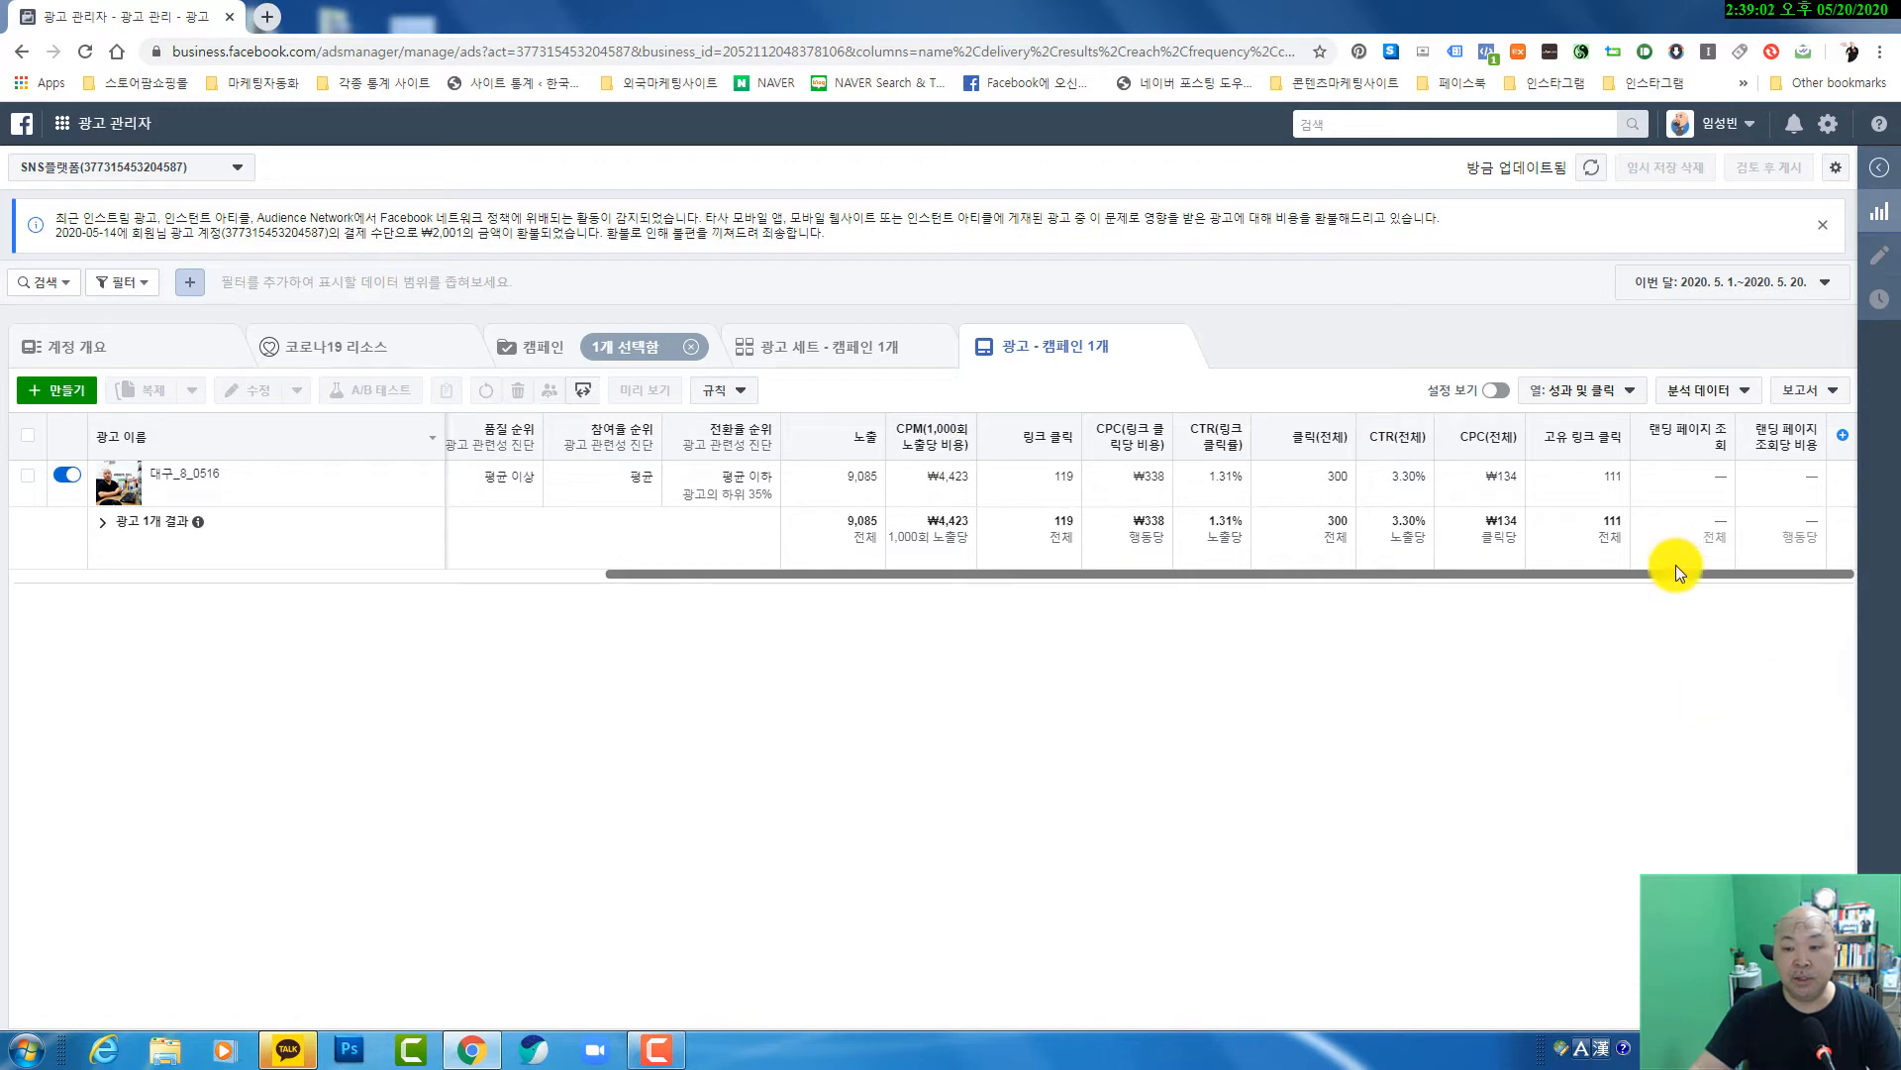
- Break down the 대구_8_0516 ad's results by 연령 및 성별 and review the metrics of each age and gender group
click(1715, 401)
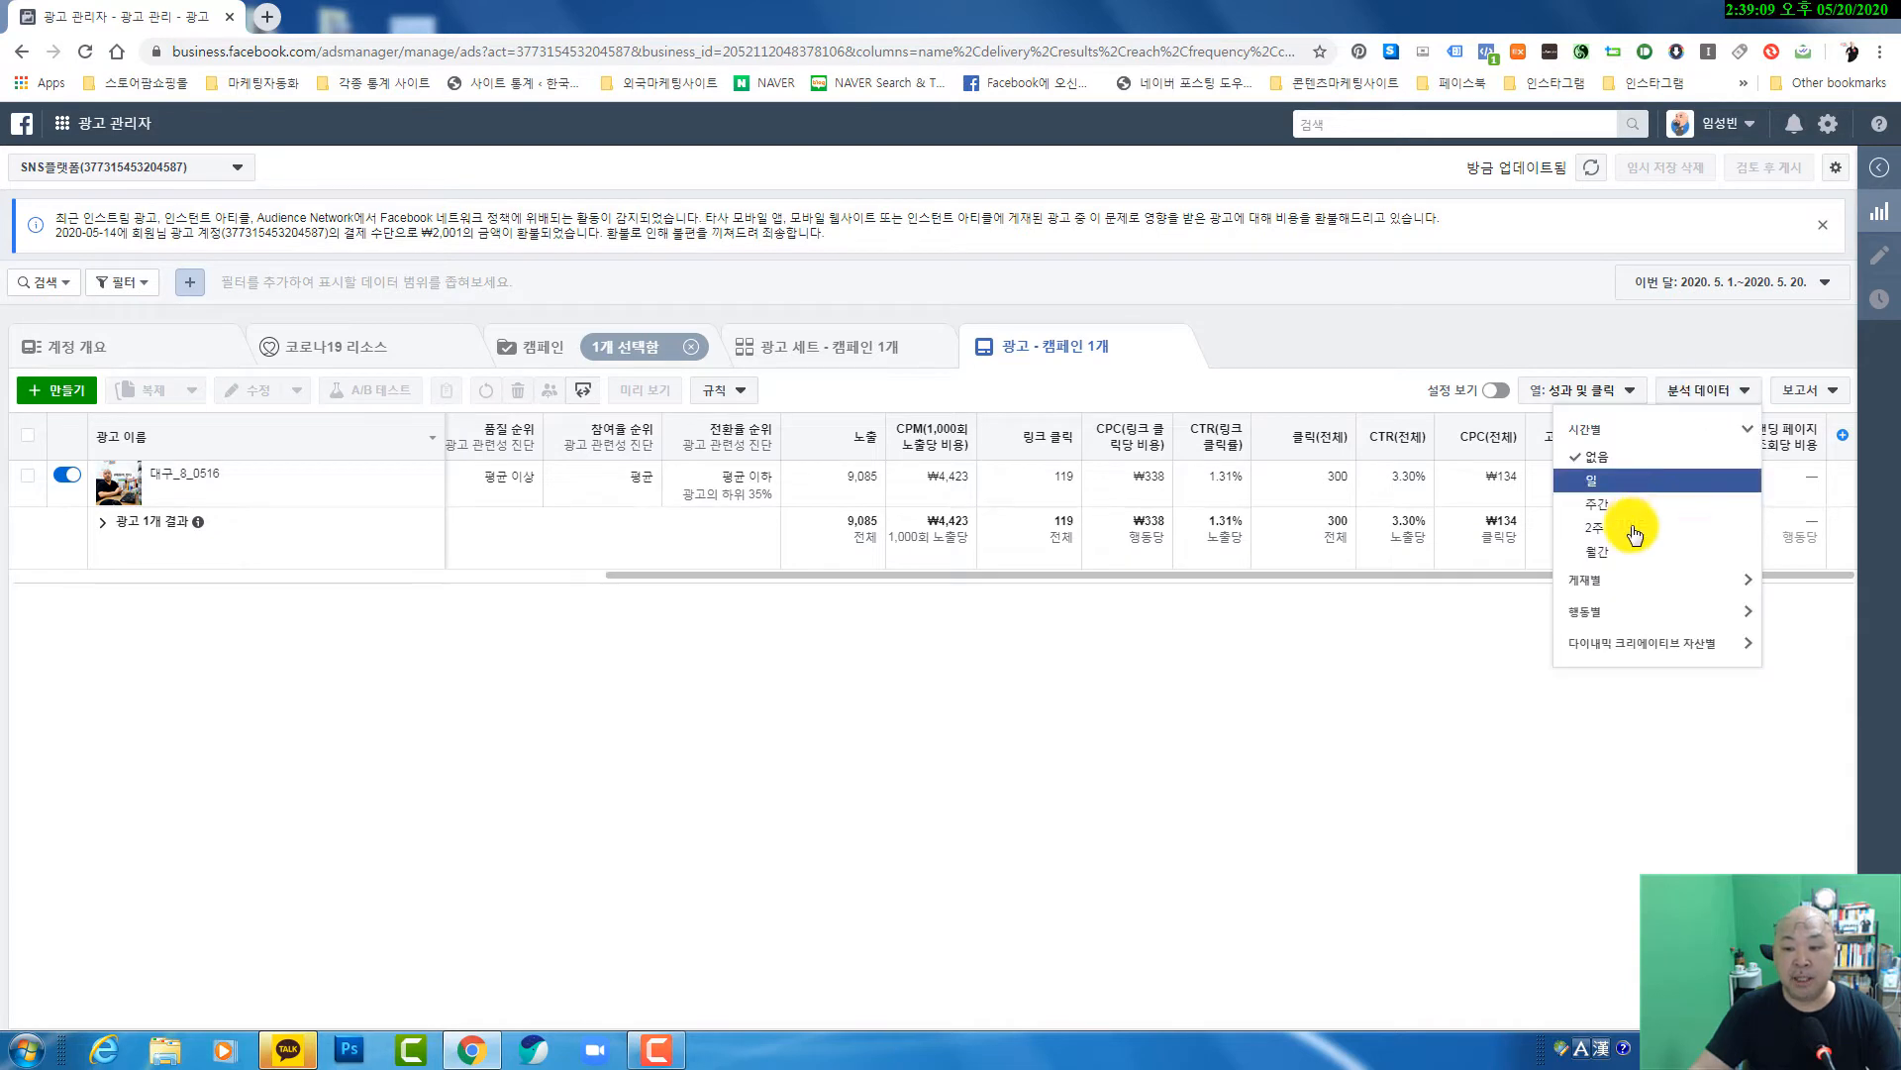
click(1614, 582)
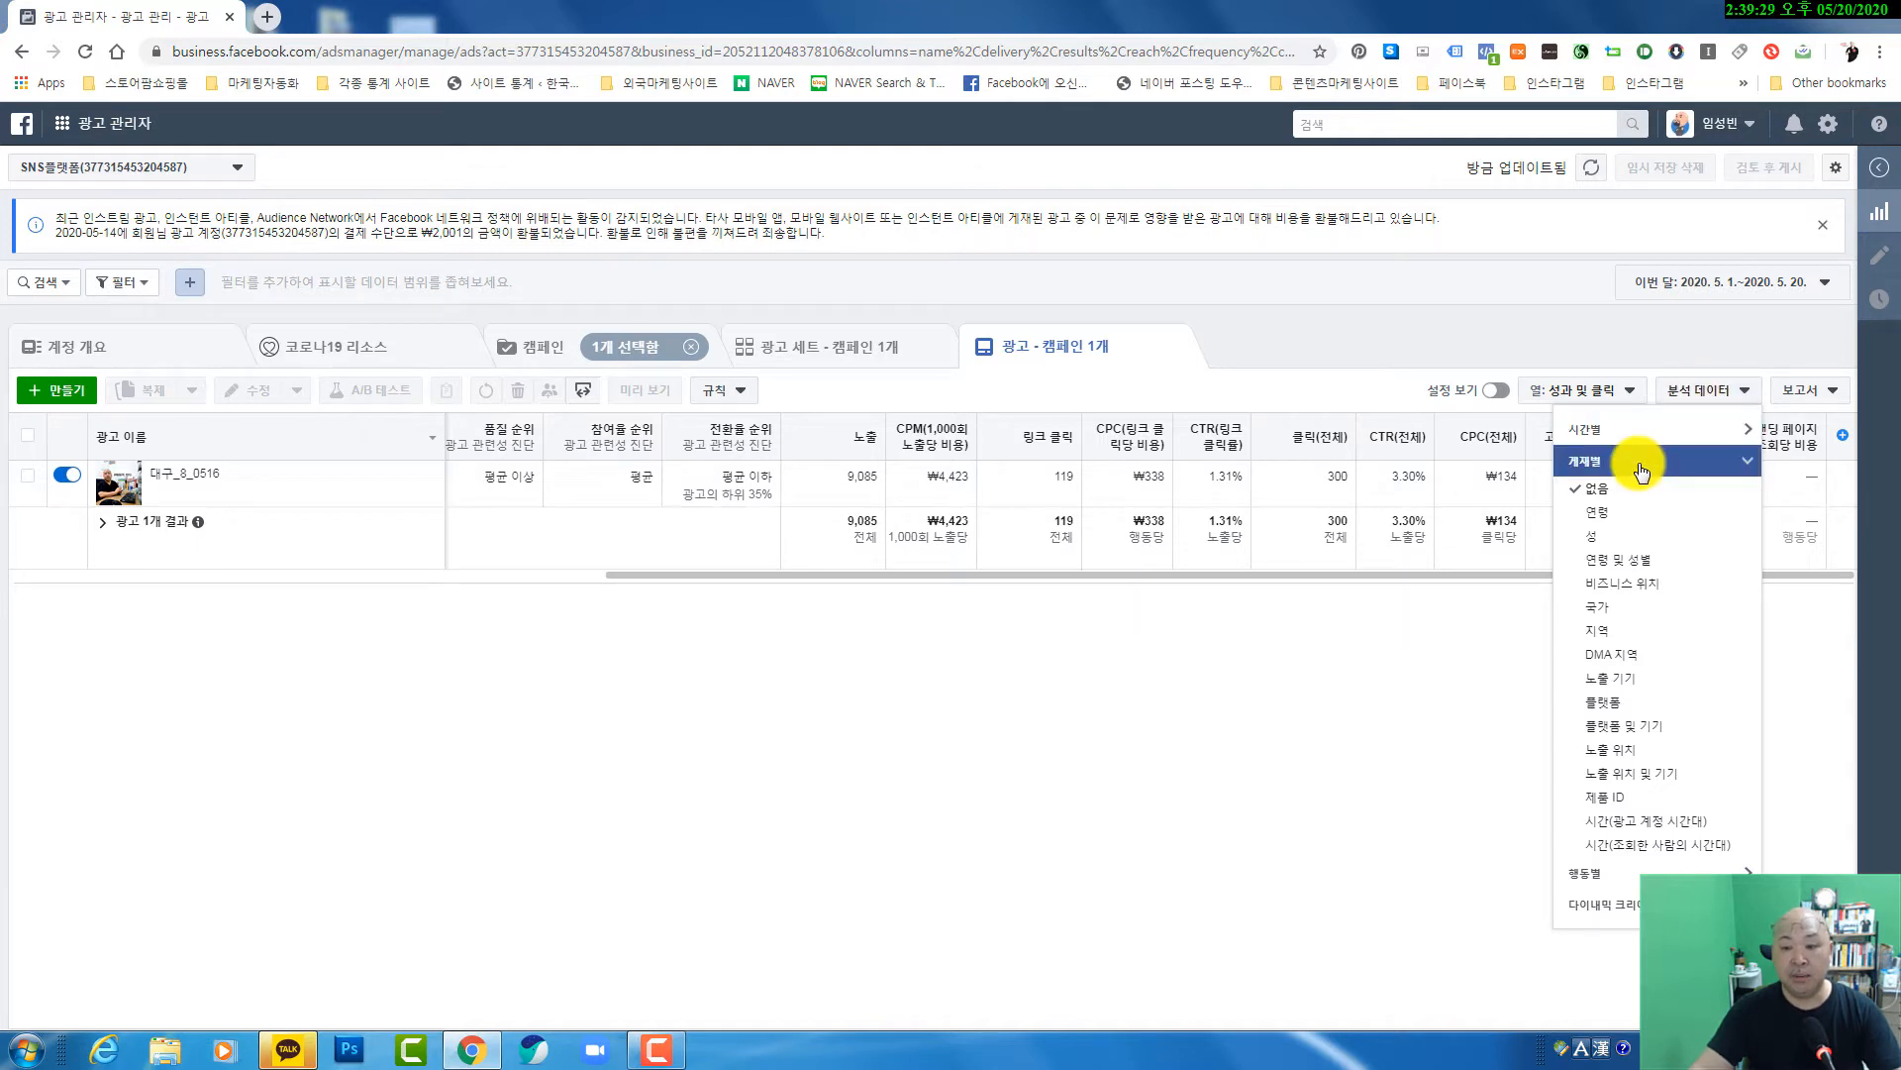
click(1624, 562)
drag(1406, 816, 793, 821)
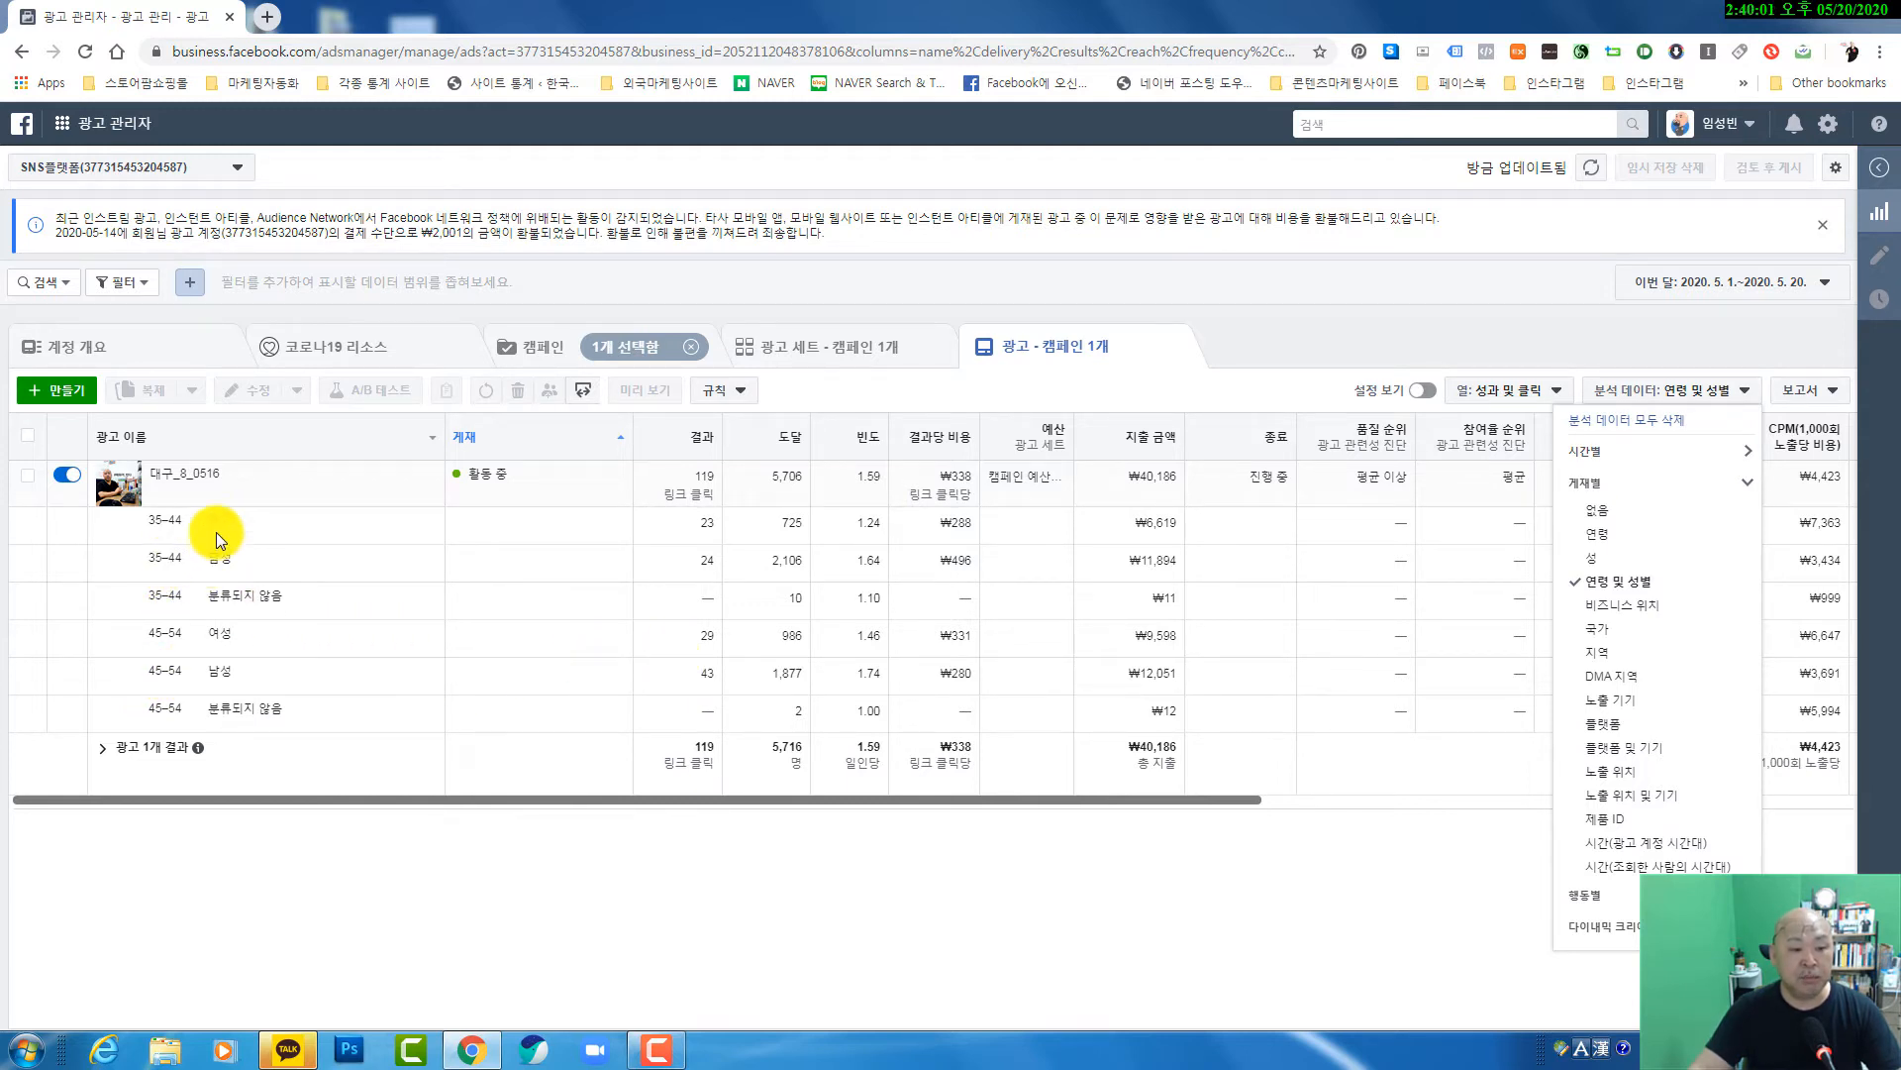
drag(700, 520, 705, 635)
click(894, 1012)
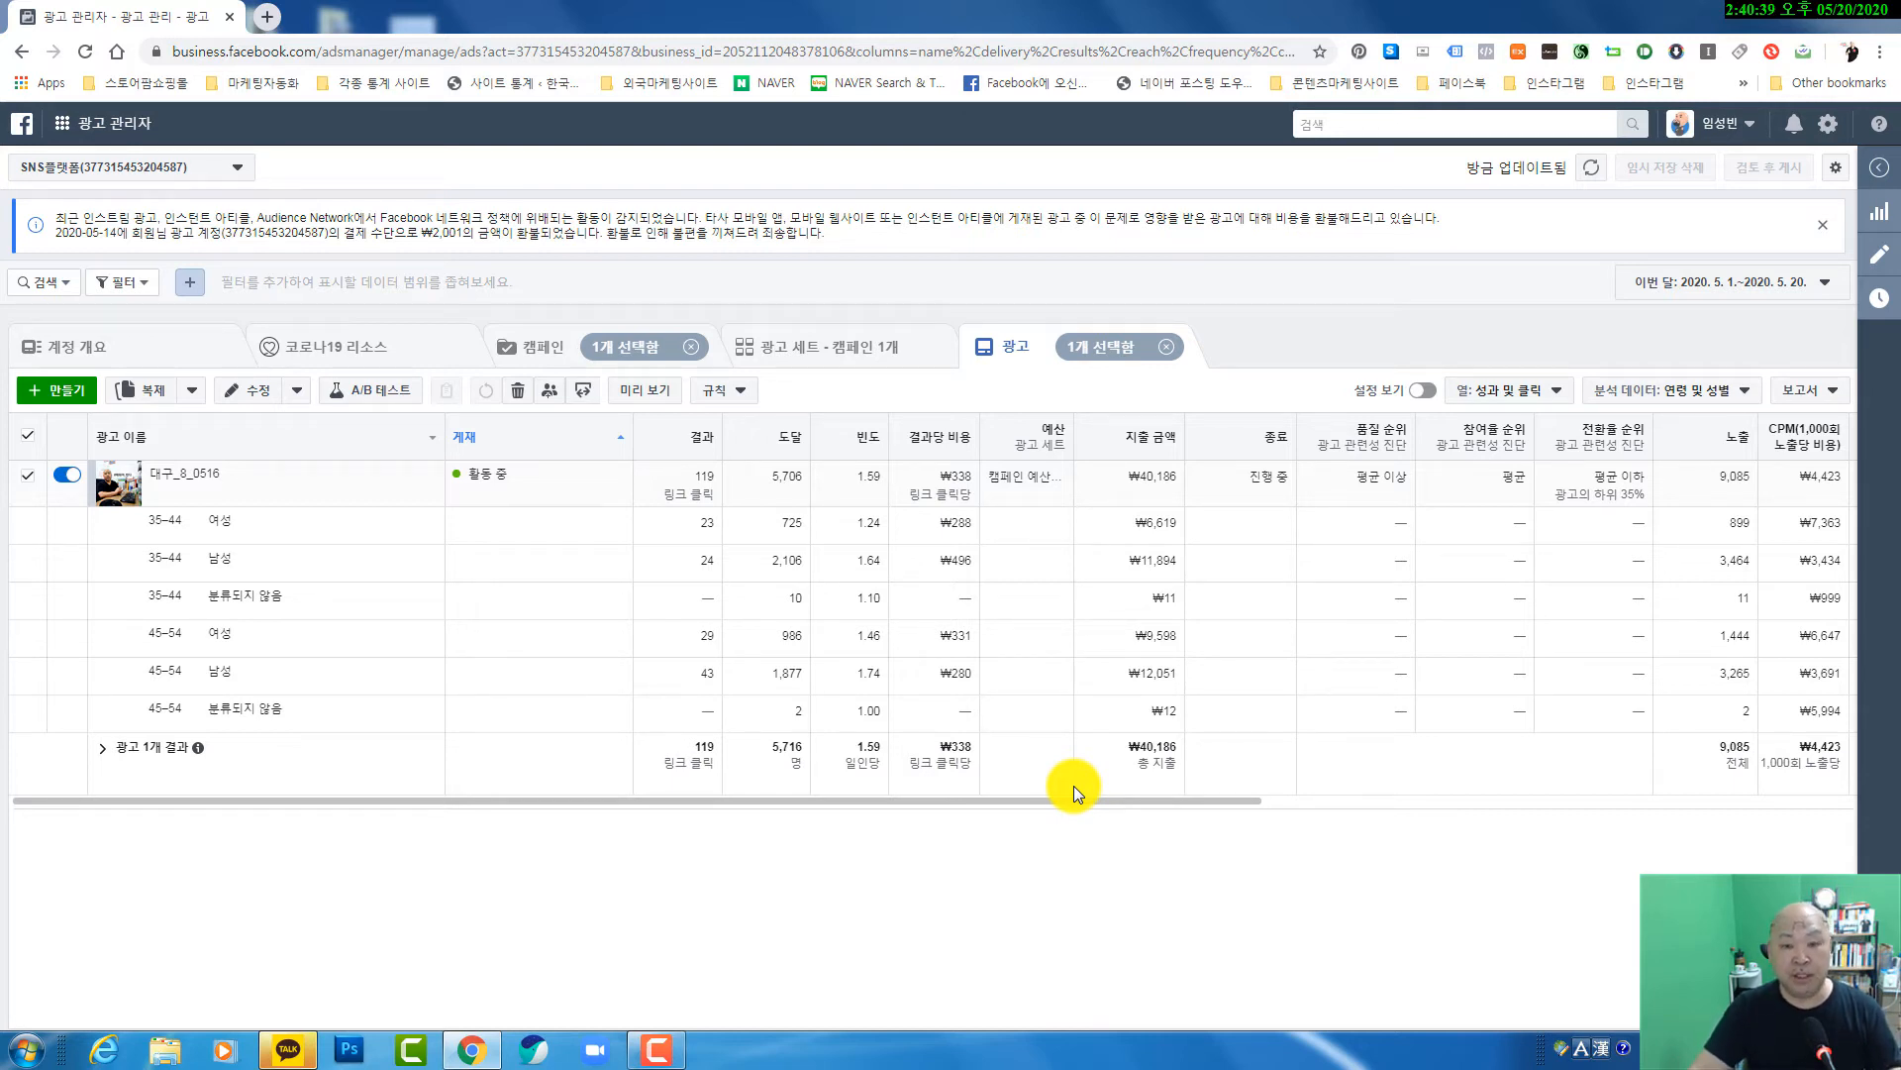
drag(1045, 799, 1583, 833)
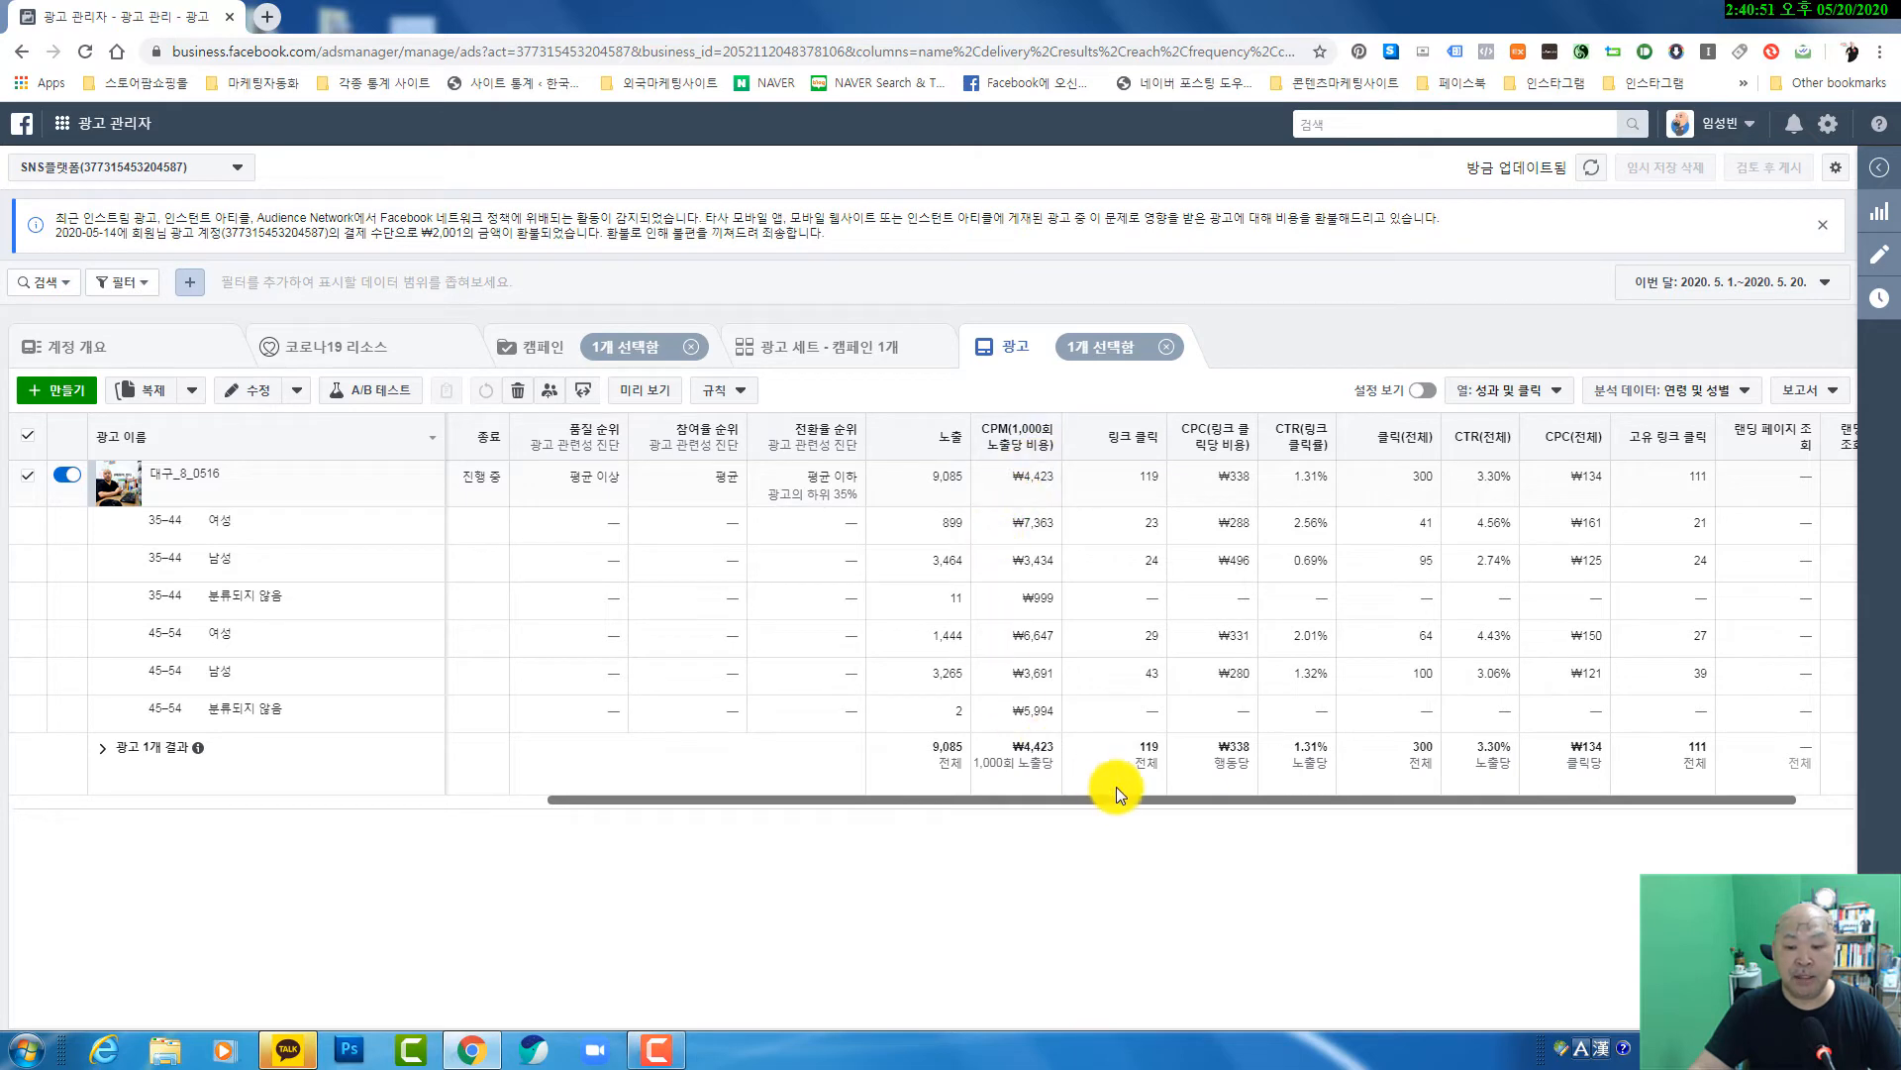
drag(1132, 798, 733, 812)
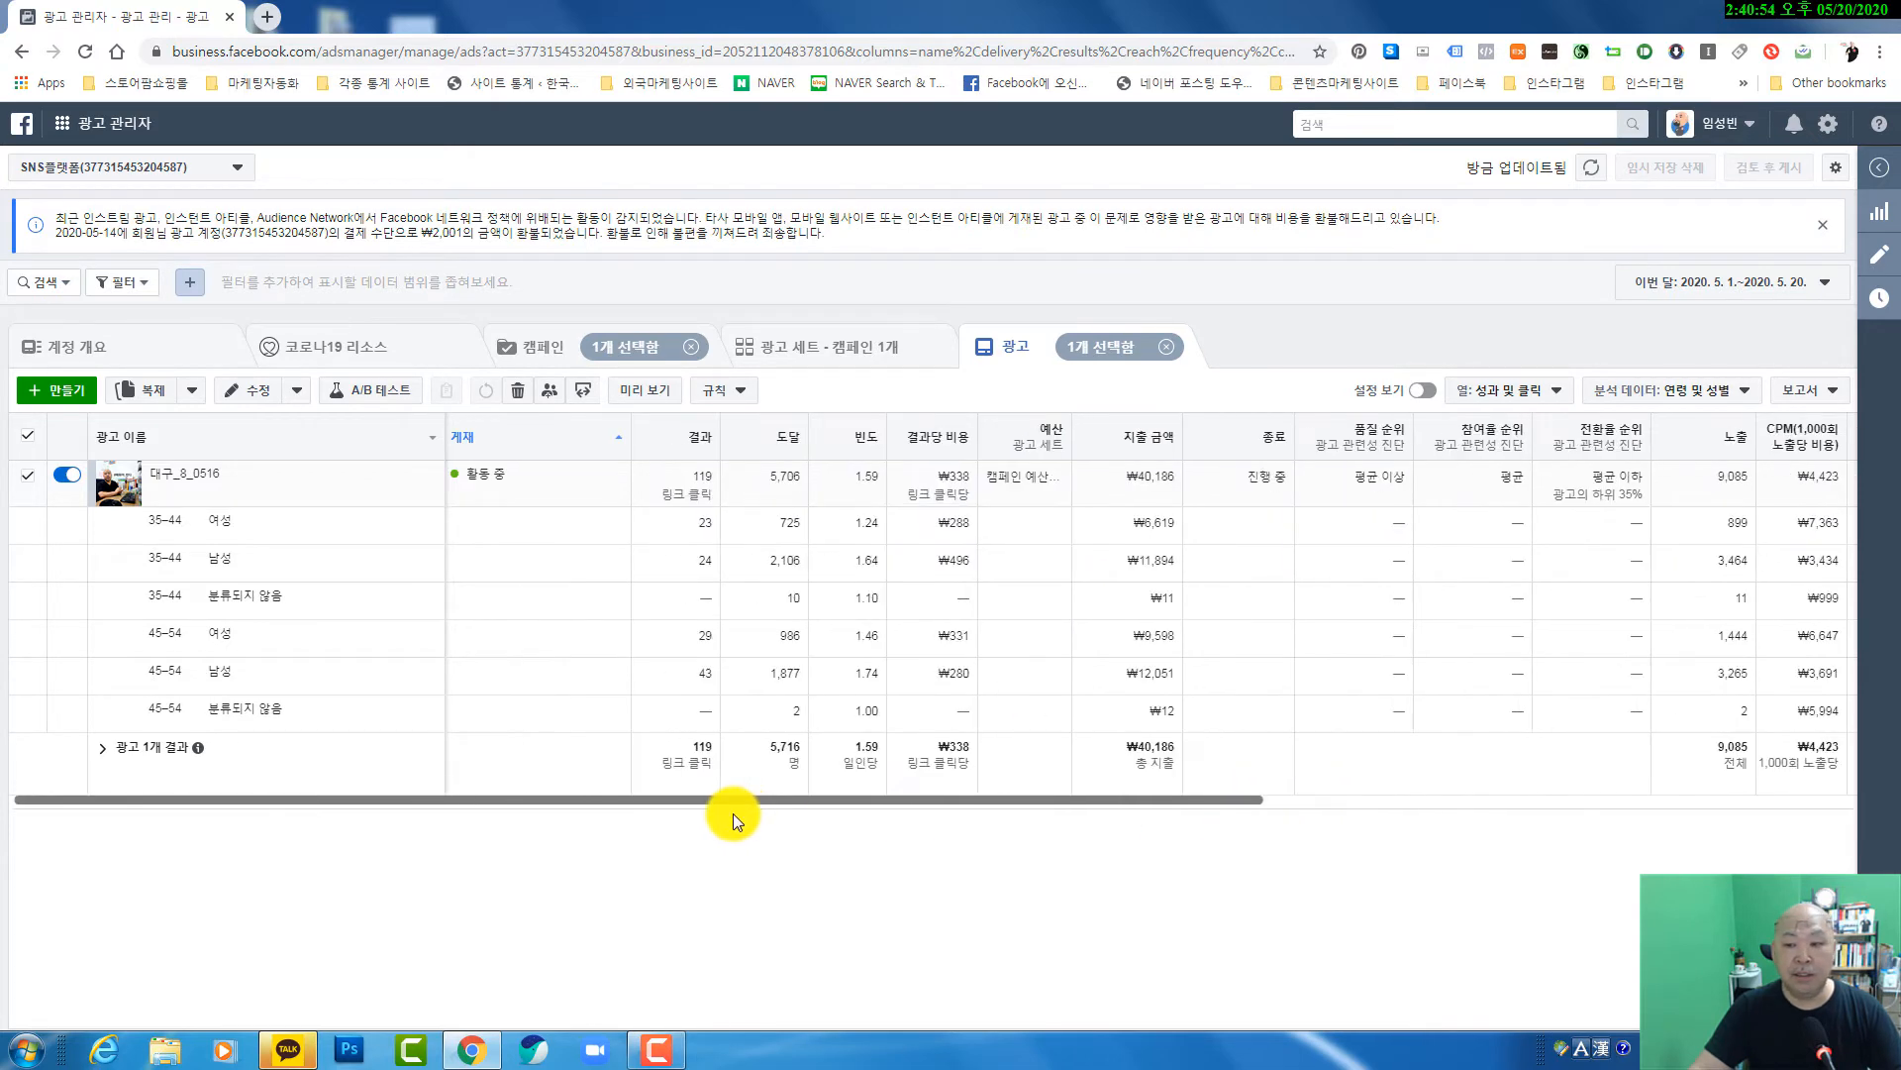
- Change the ad's breakdown to 지역 and review the metrics of each region
click(1704, 396)
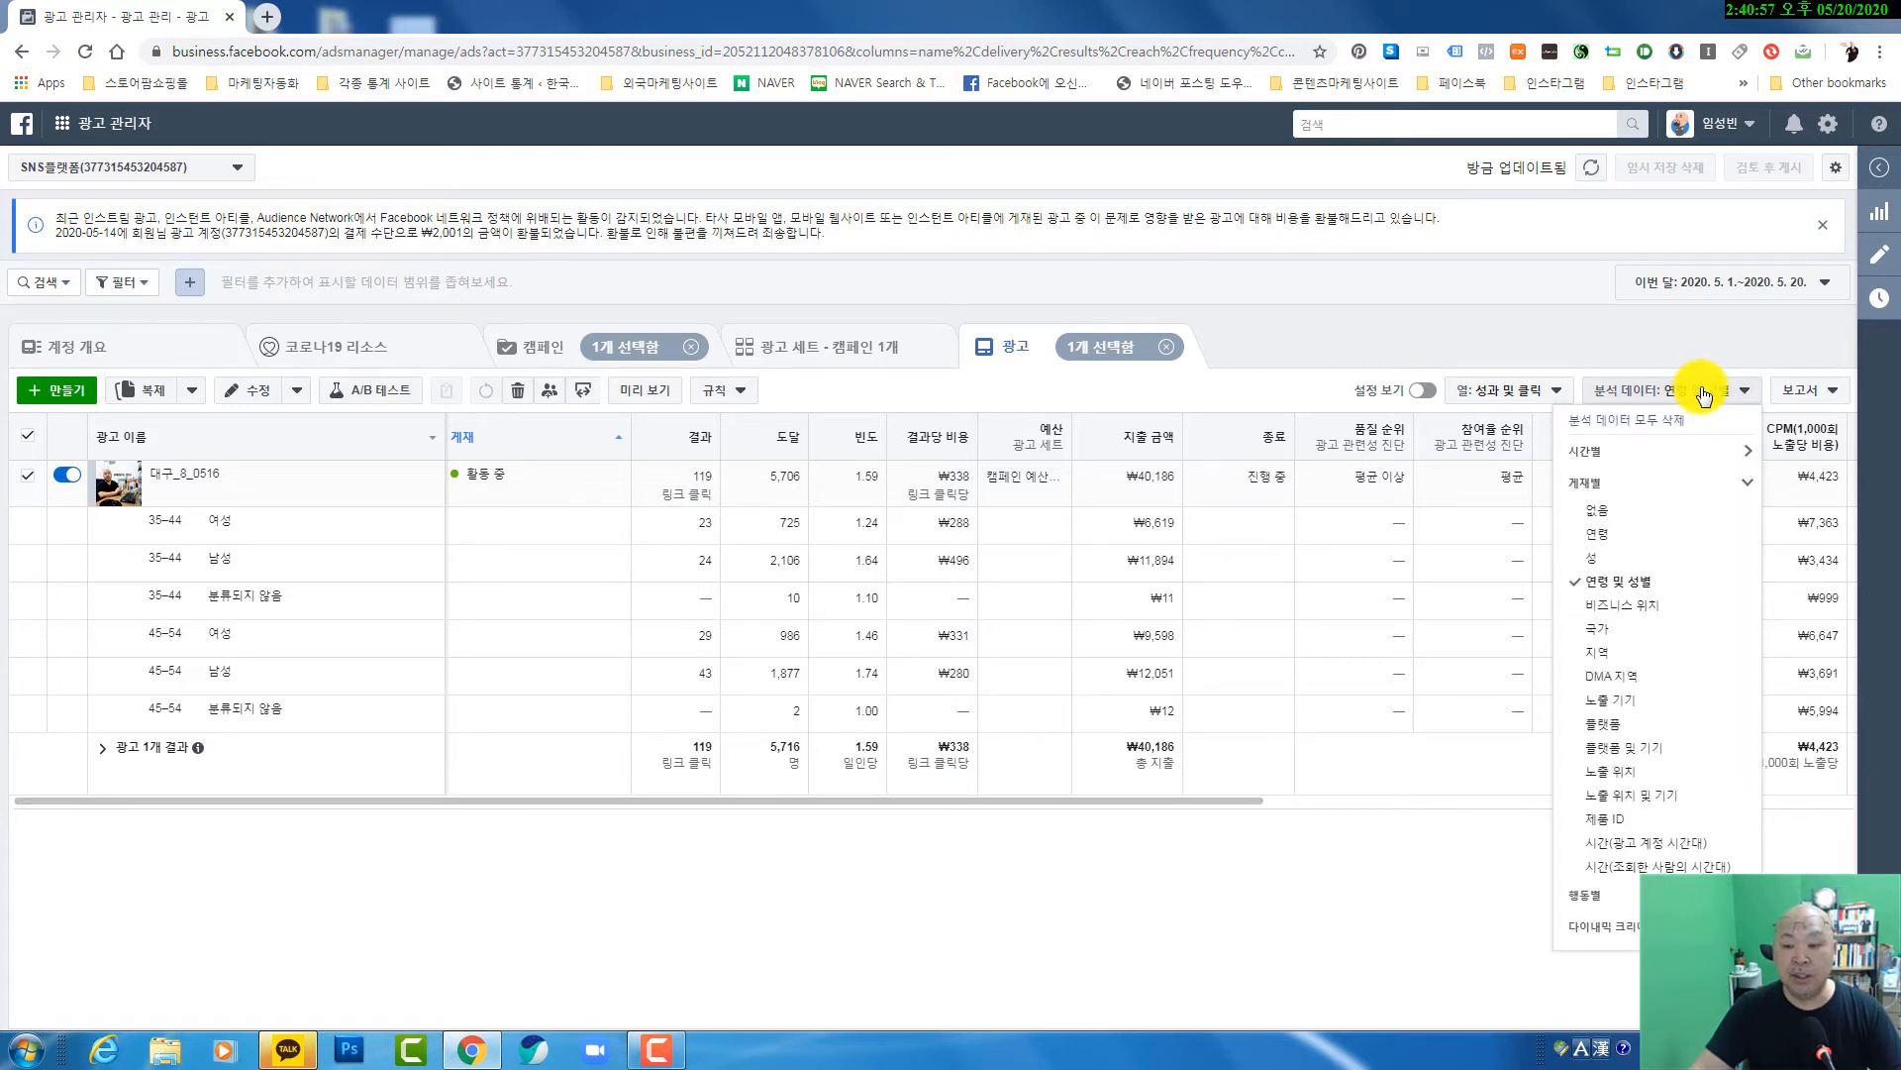
click(1656, 658)
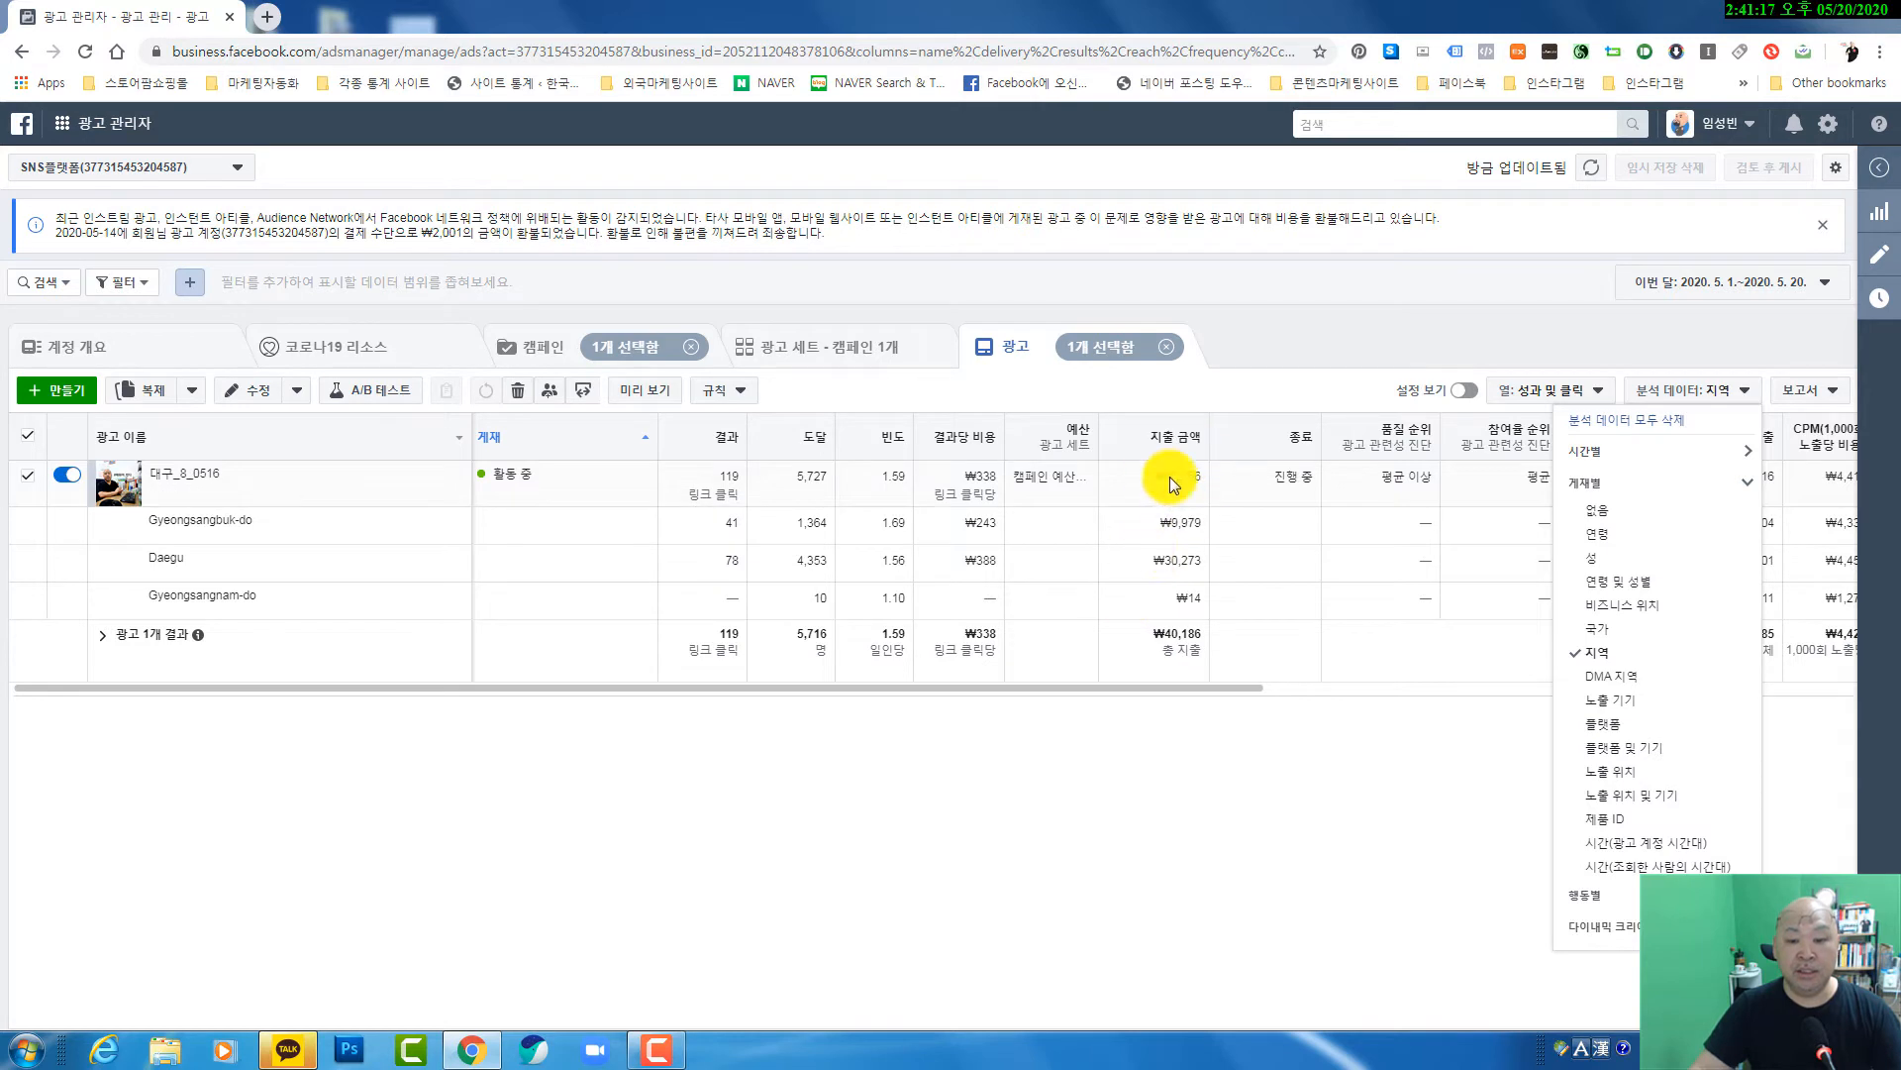
click(1020, 828)
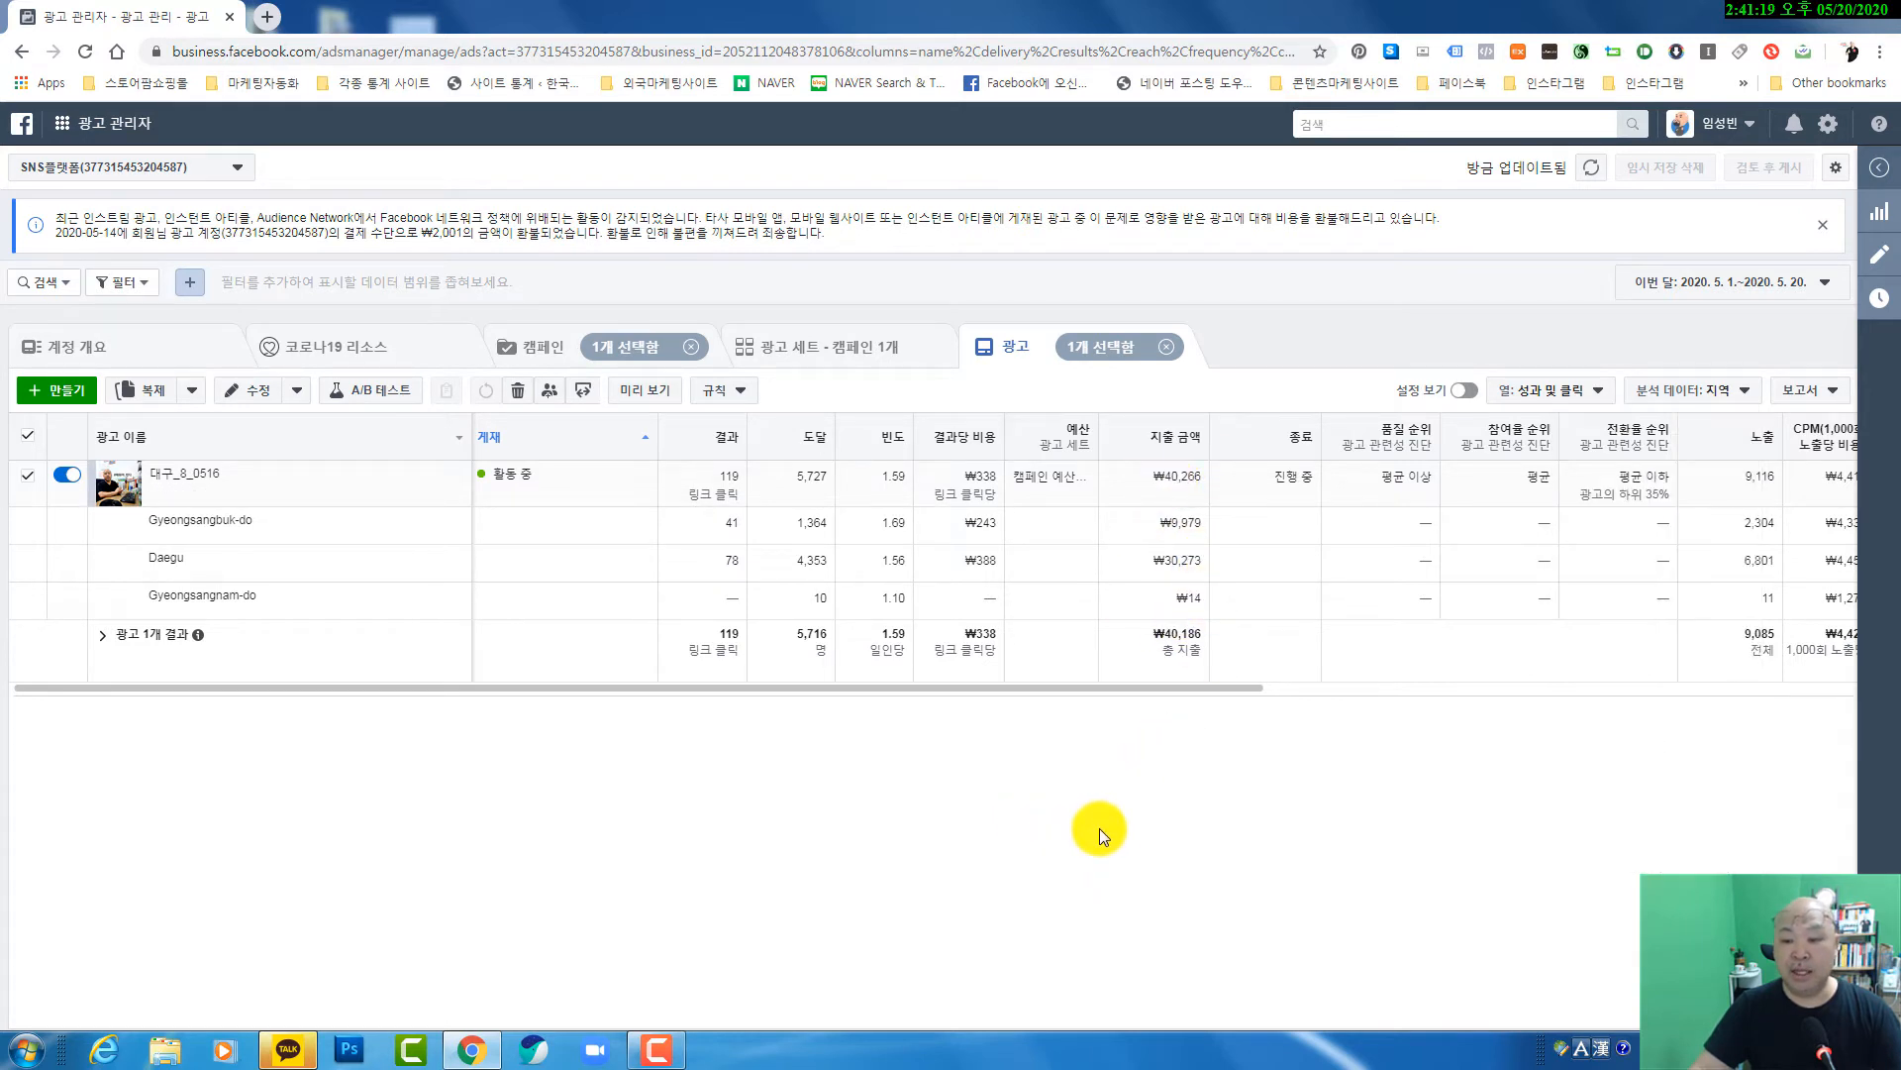
drag(1111, 689, 1755, 713)
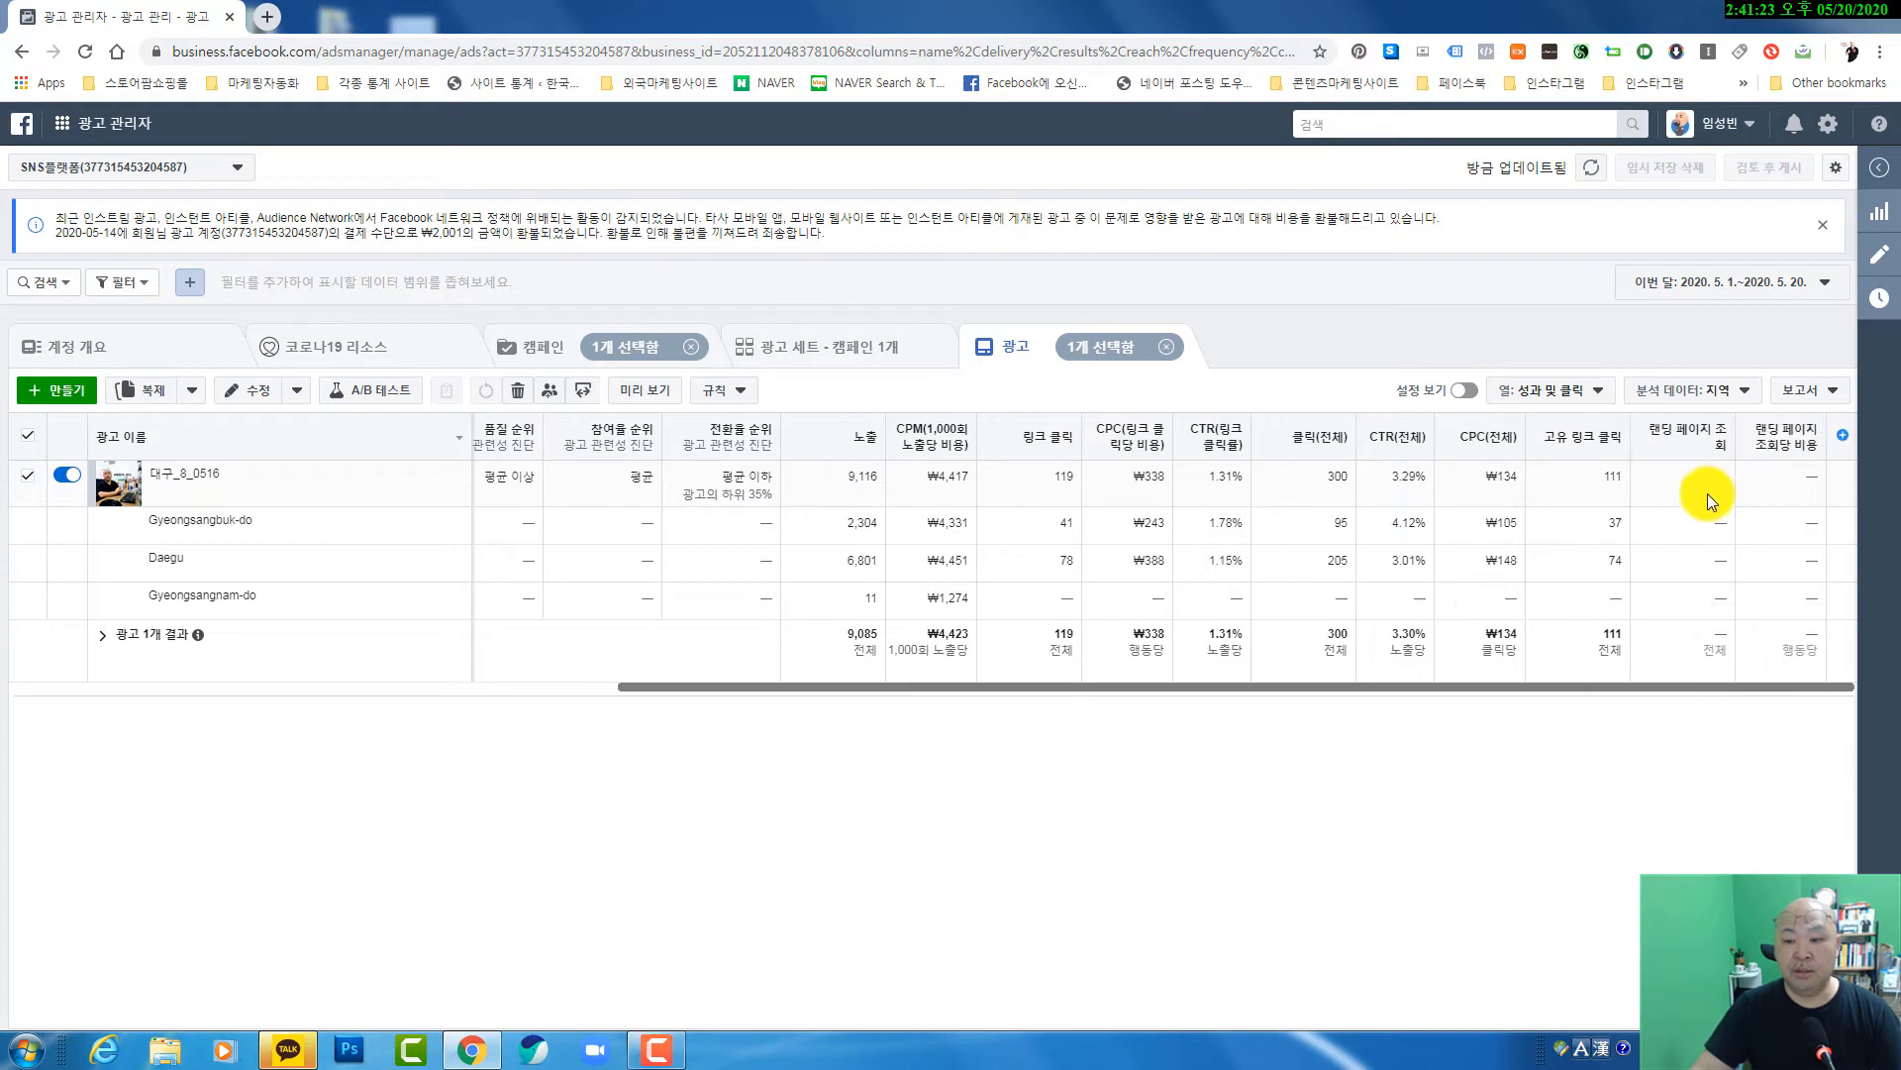
- Change the ad's breakdown to 플랫폼 및 기기 and review the results, reach and cost of each platform and device
click(1719, 399)
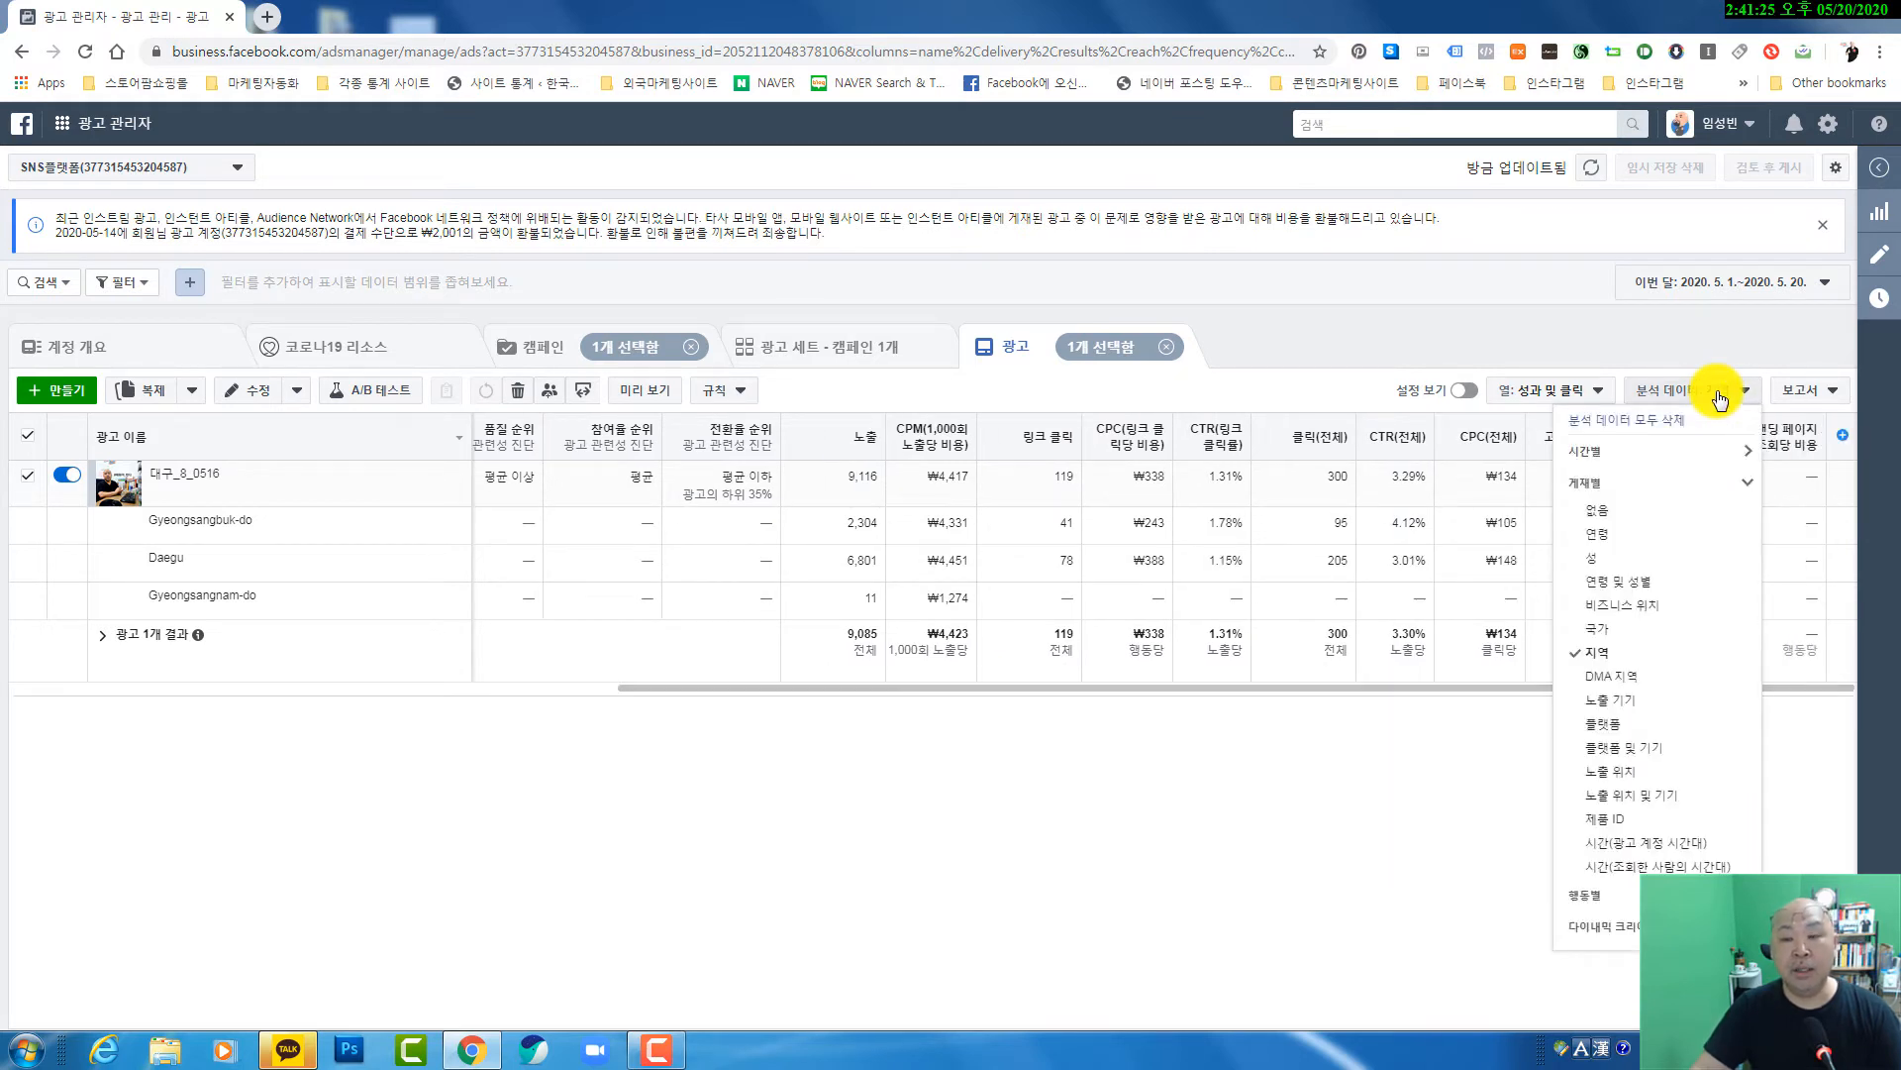
click(1665, 751)
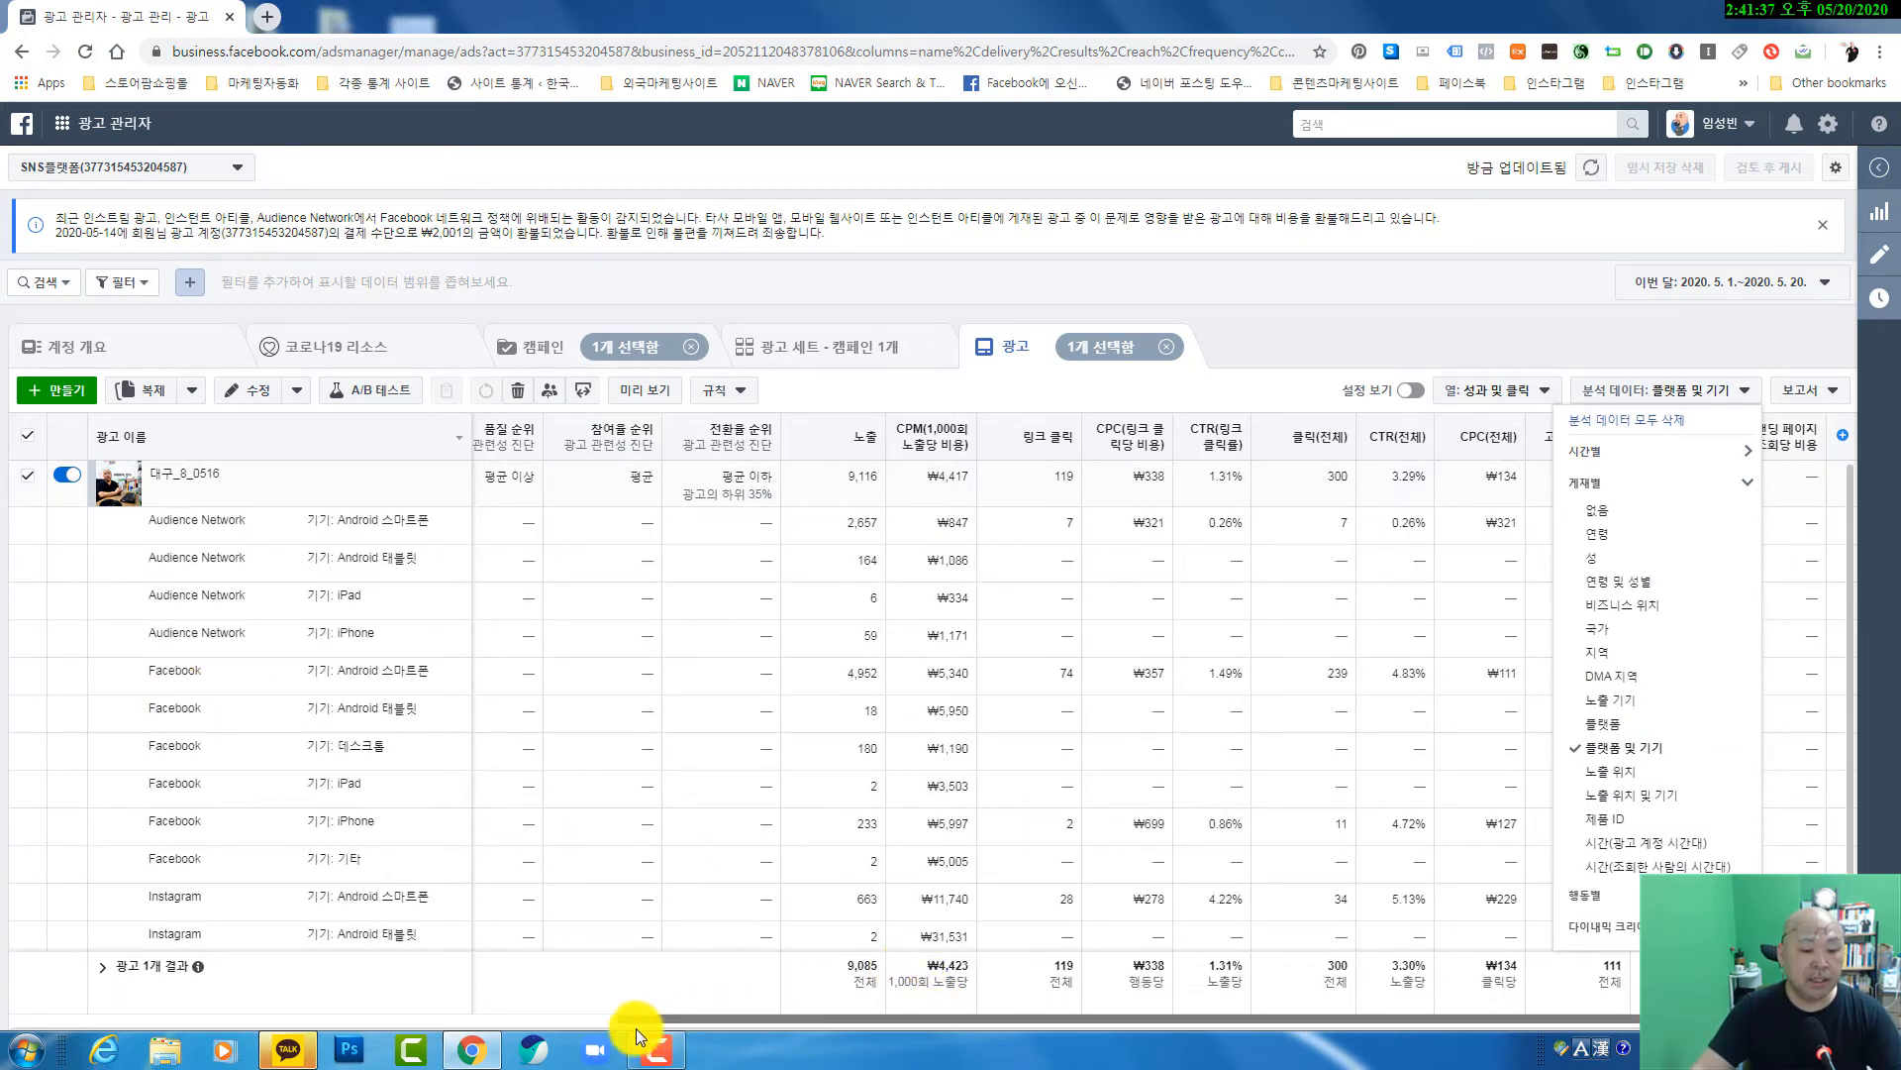
drag(636, 1018, 153, 1014)
click(153, 1014)
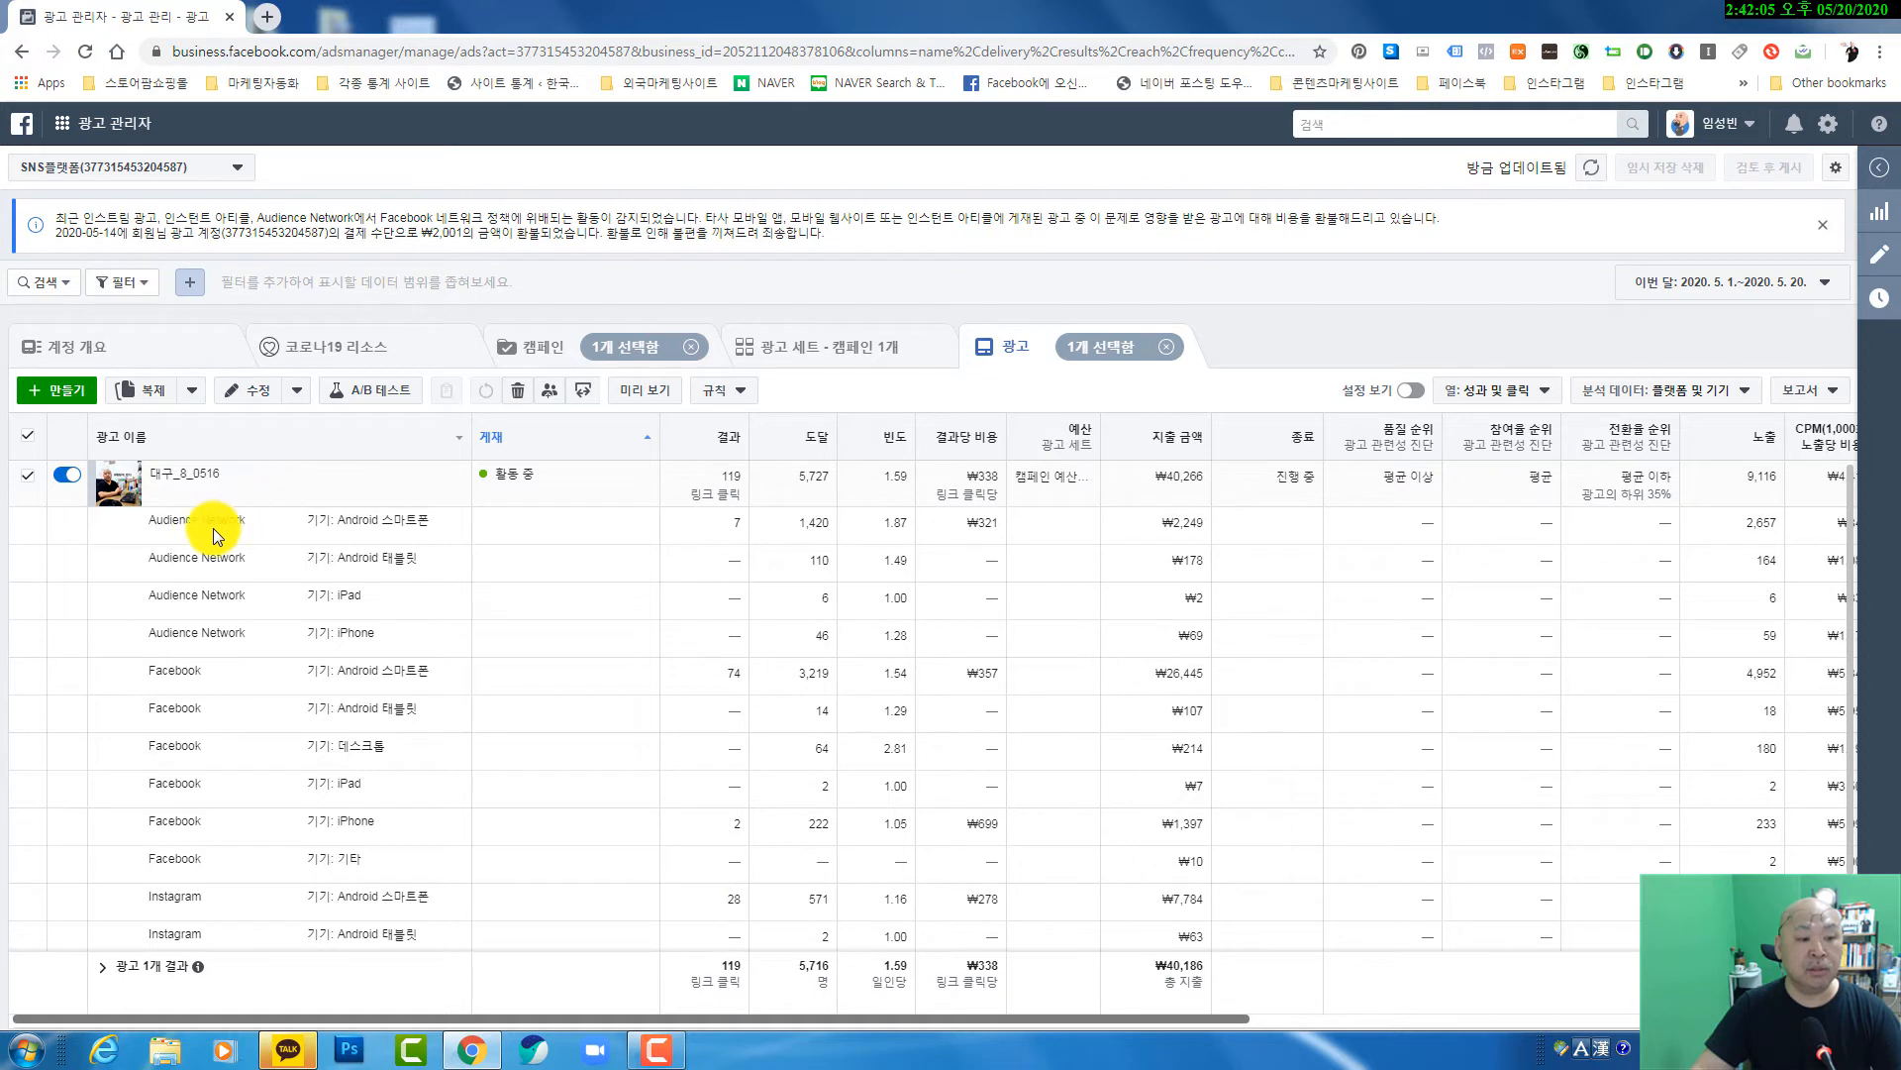
mouse_move(199, 527)
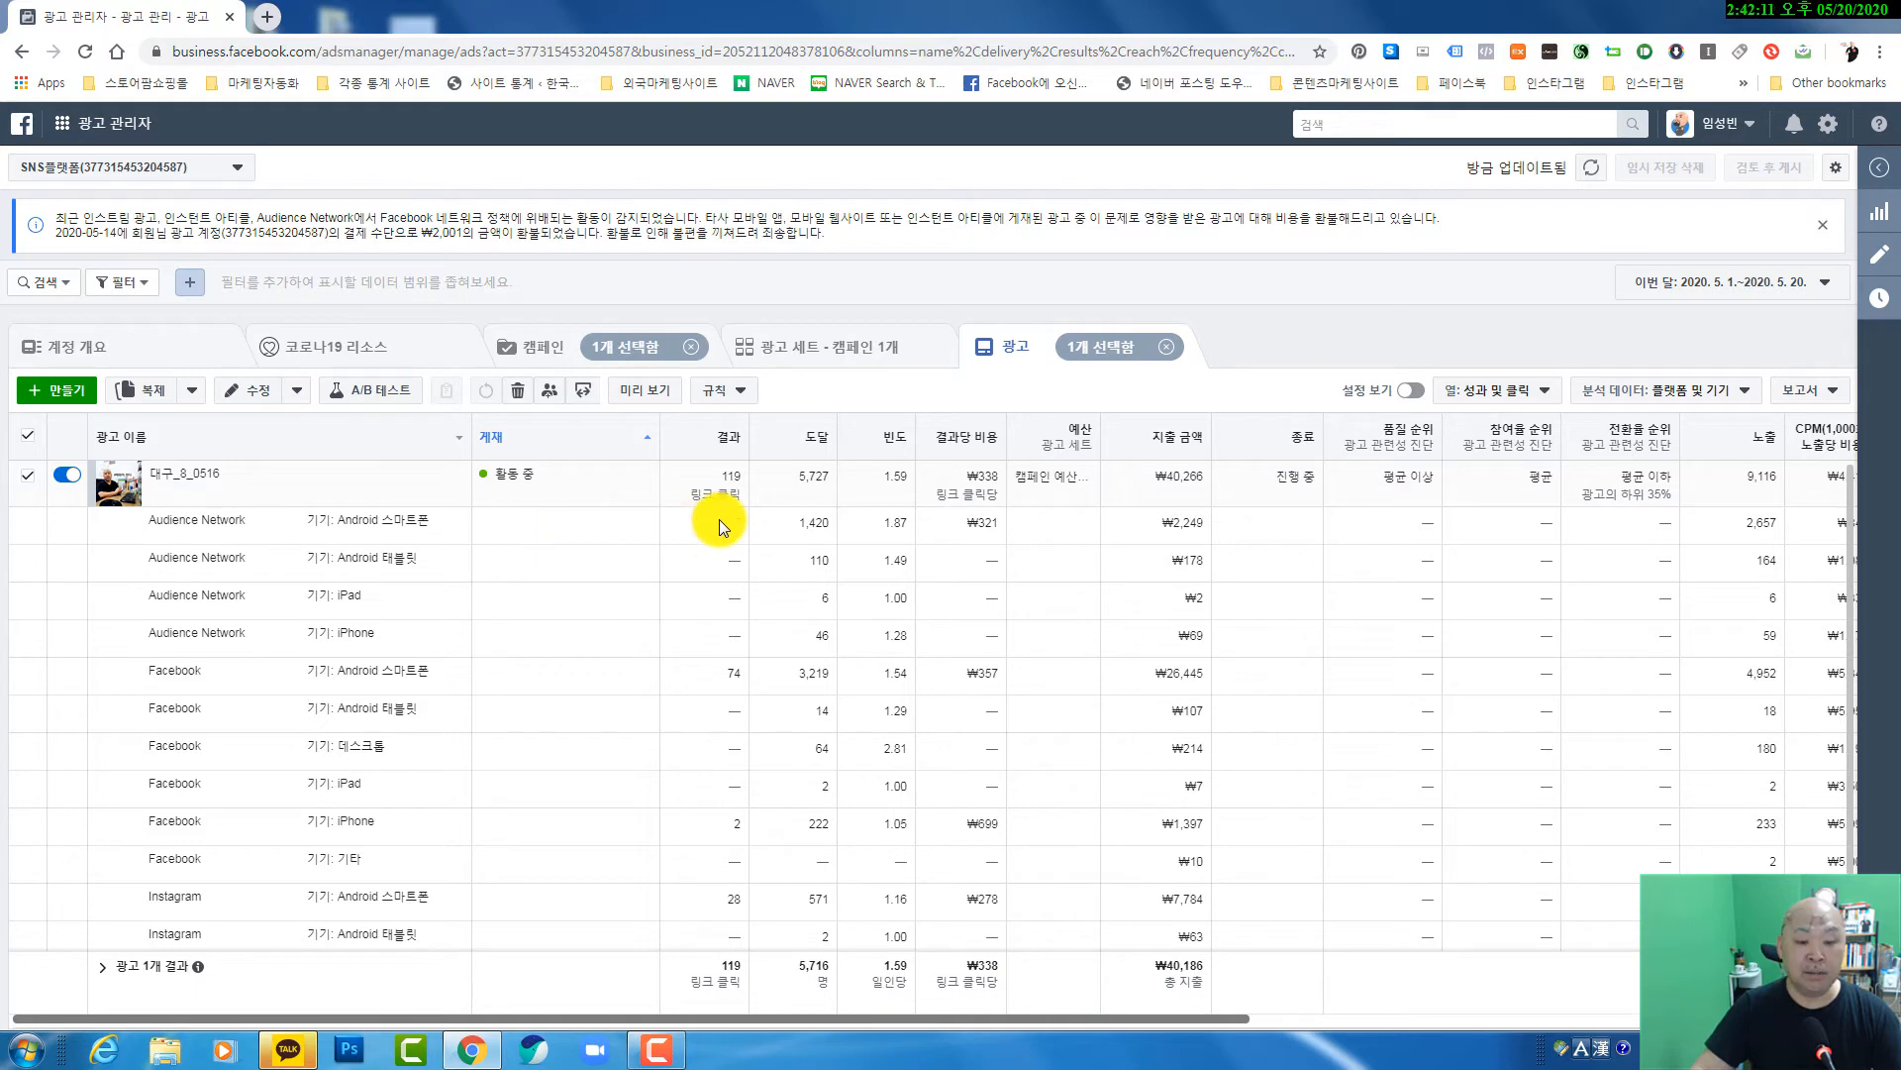
scroll(709, 715, down, 1)
scroll(639, 547, up, 1)
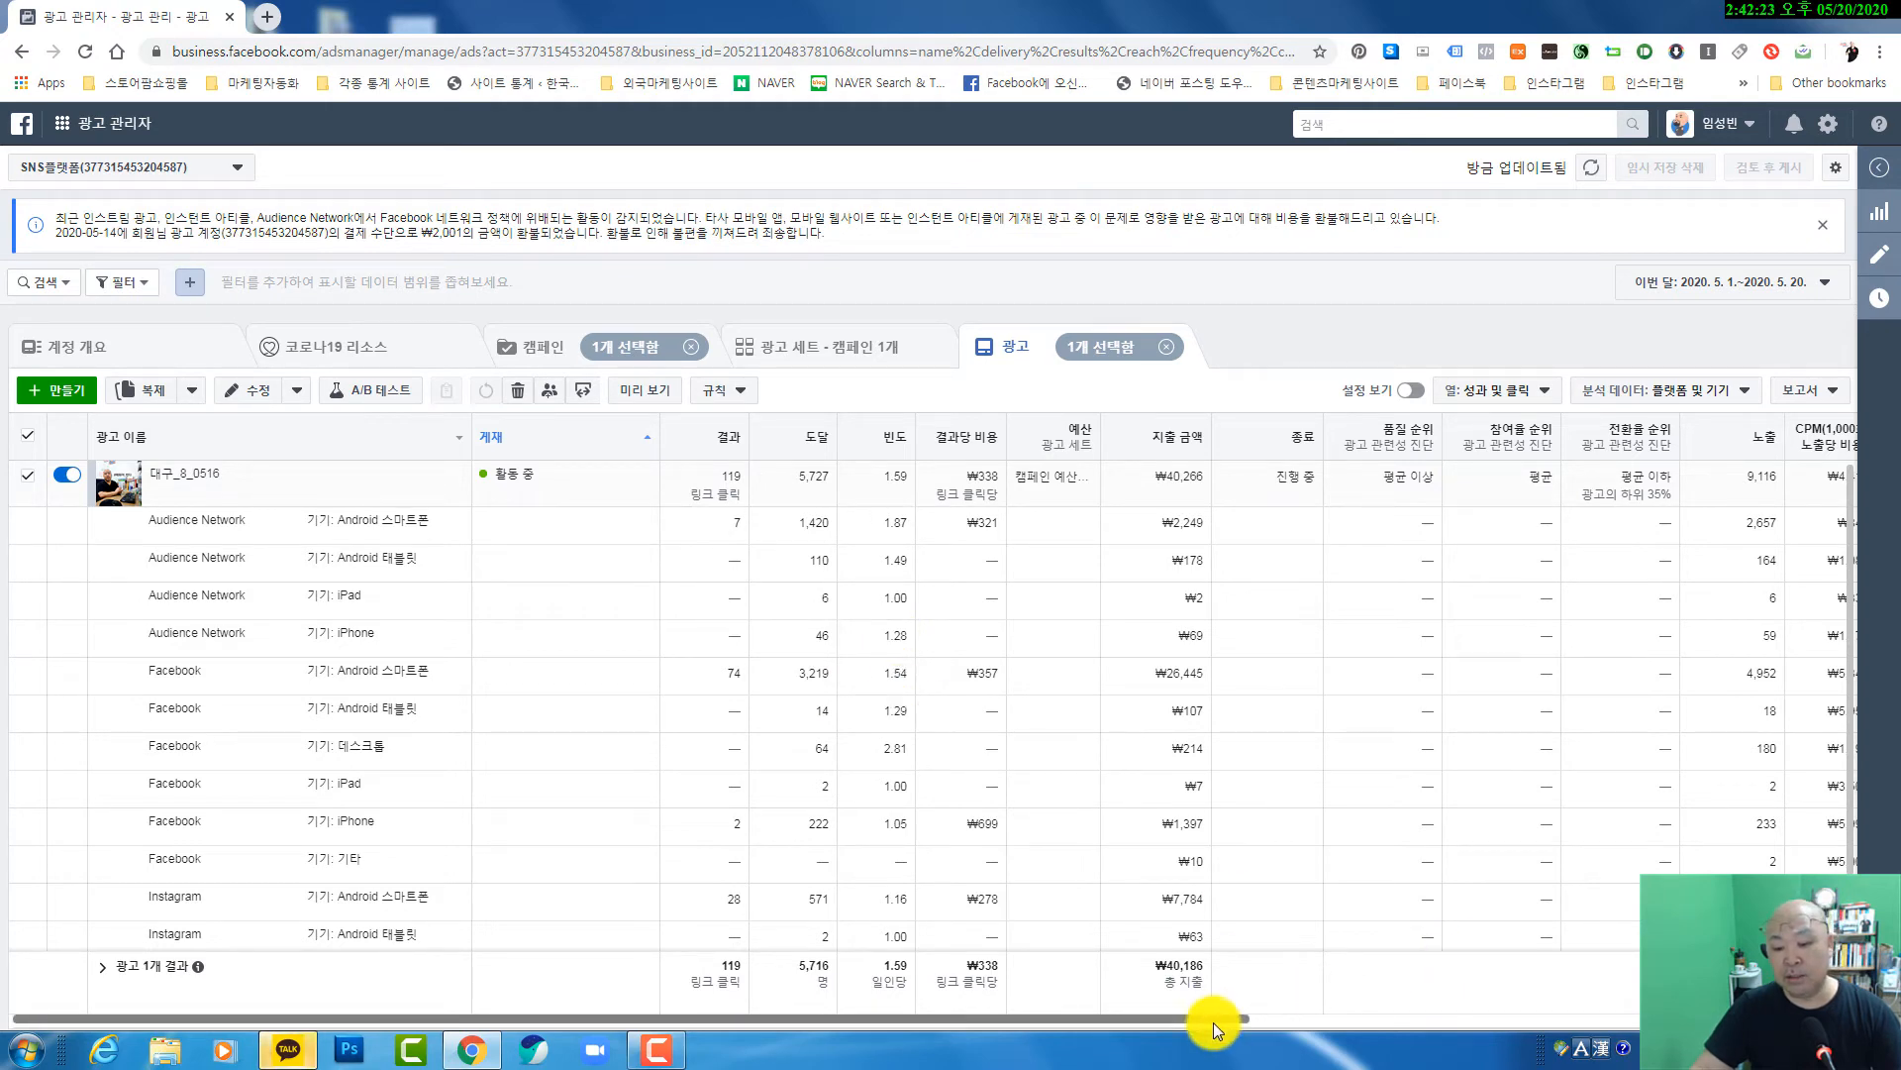
drag(1215, 1022, 932, 1059)
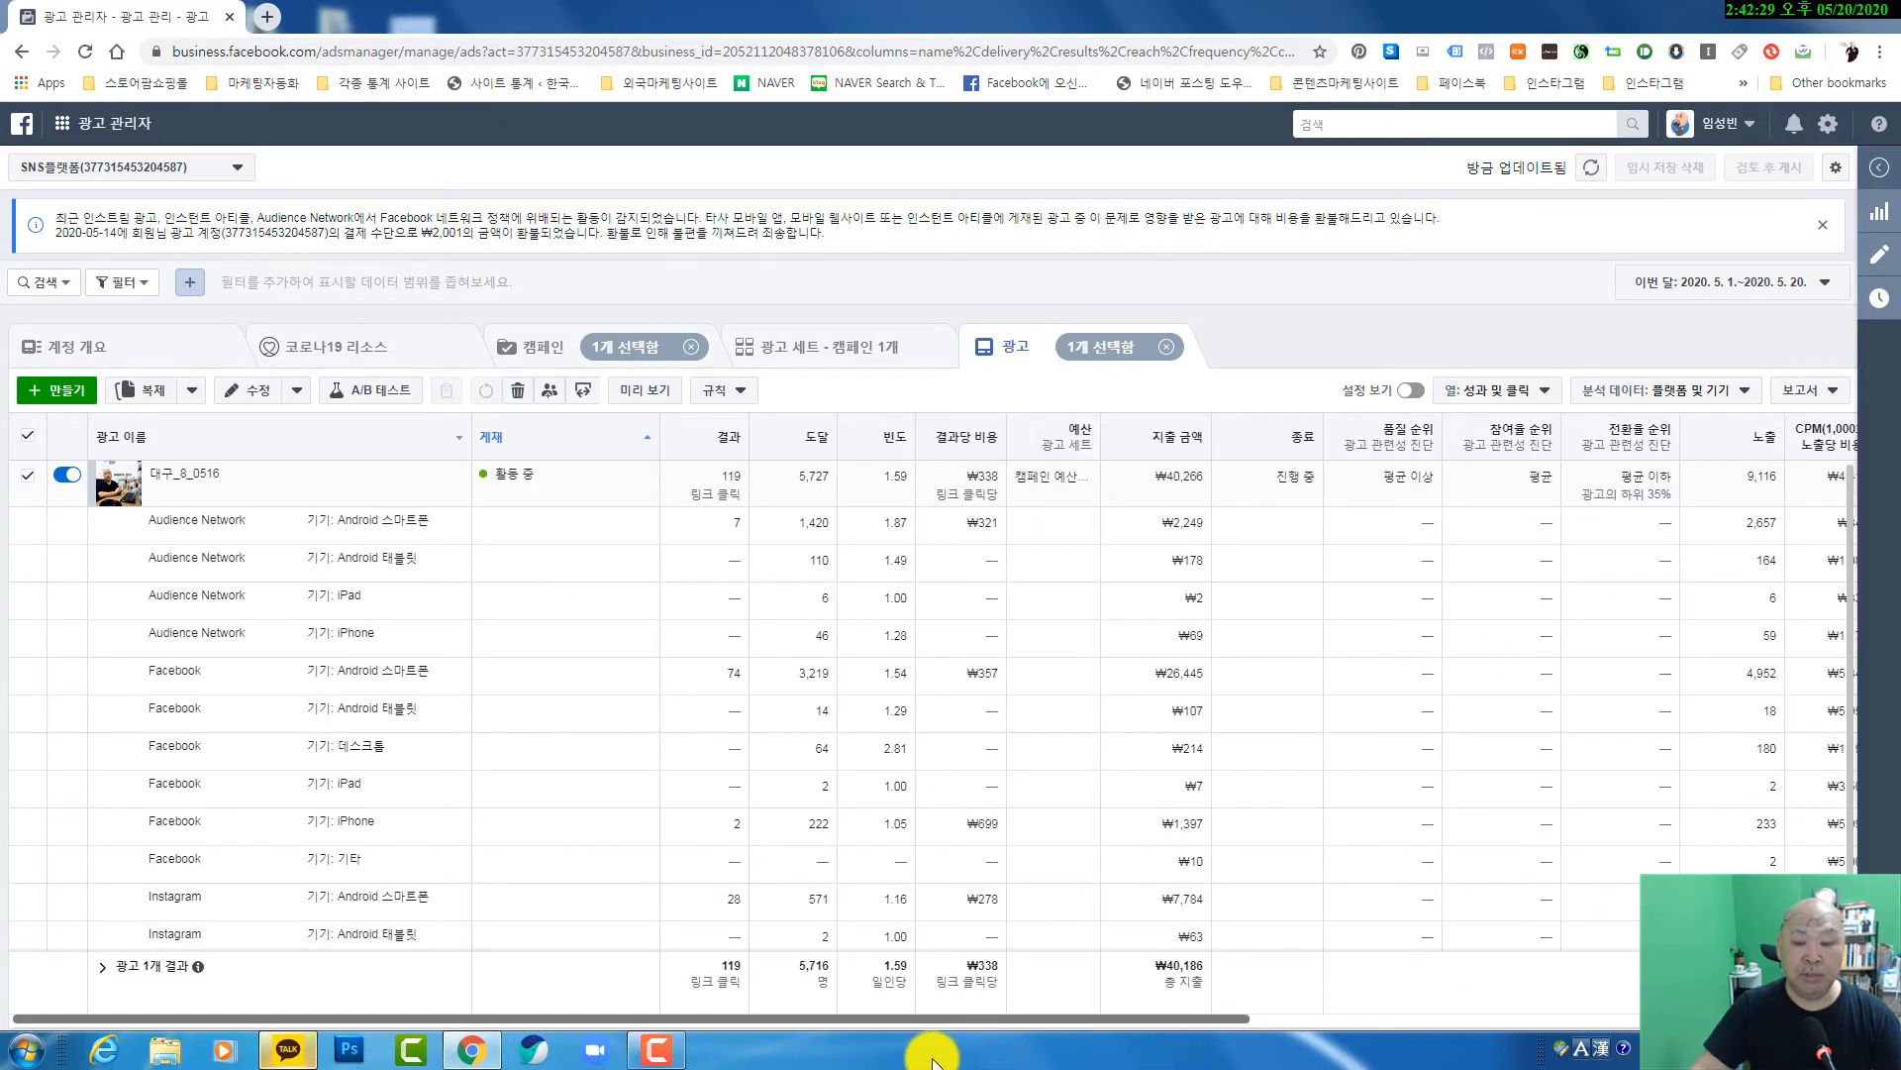
- Change the ad's breakdown to 노출 위치 및 기기 and review the metrics of every placement and device combination
click(1697, 398)
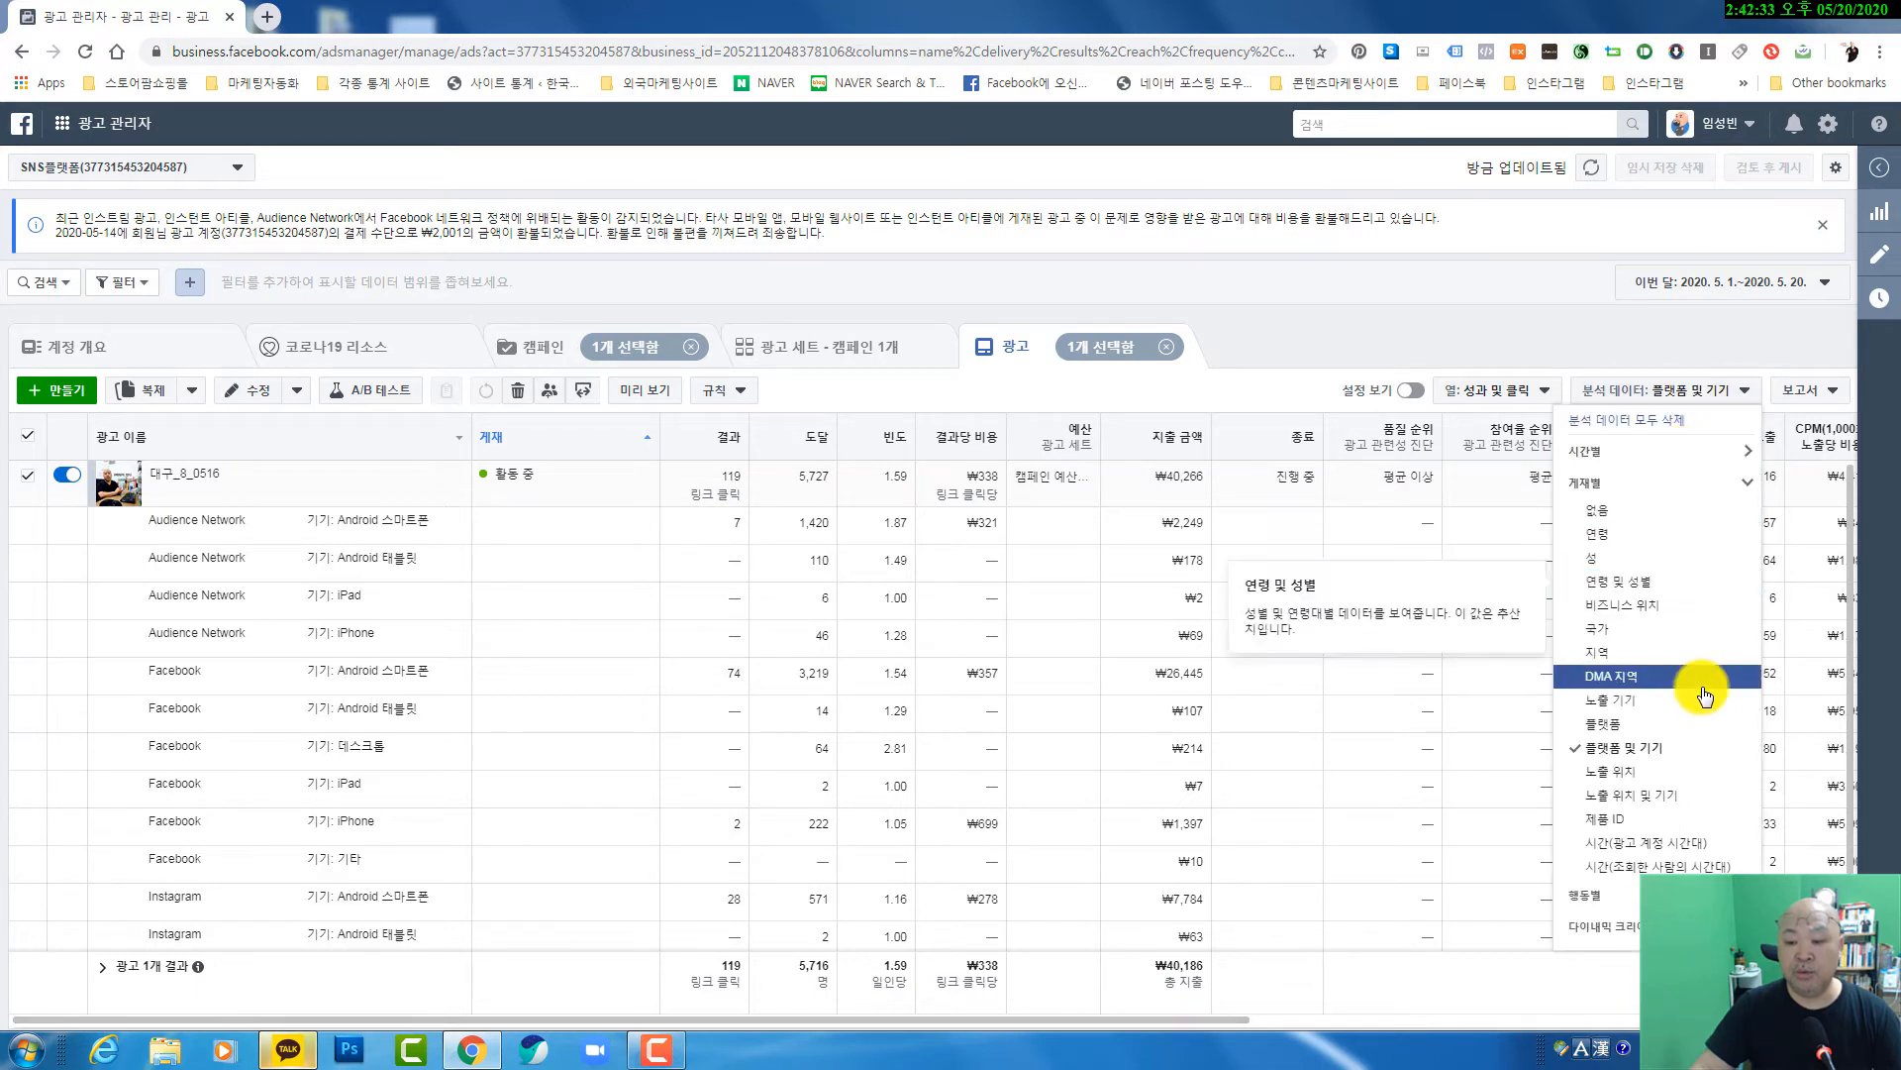
click(1690, 797)
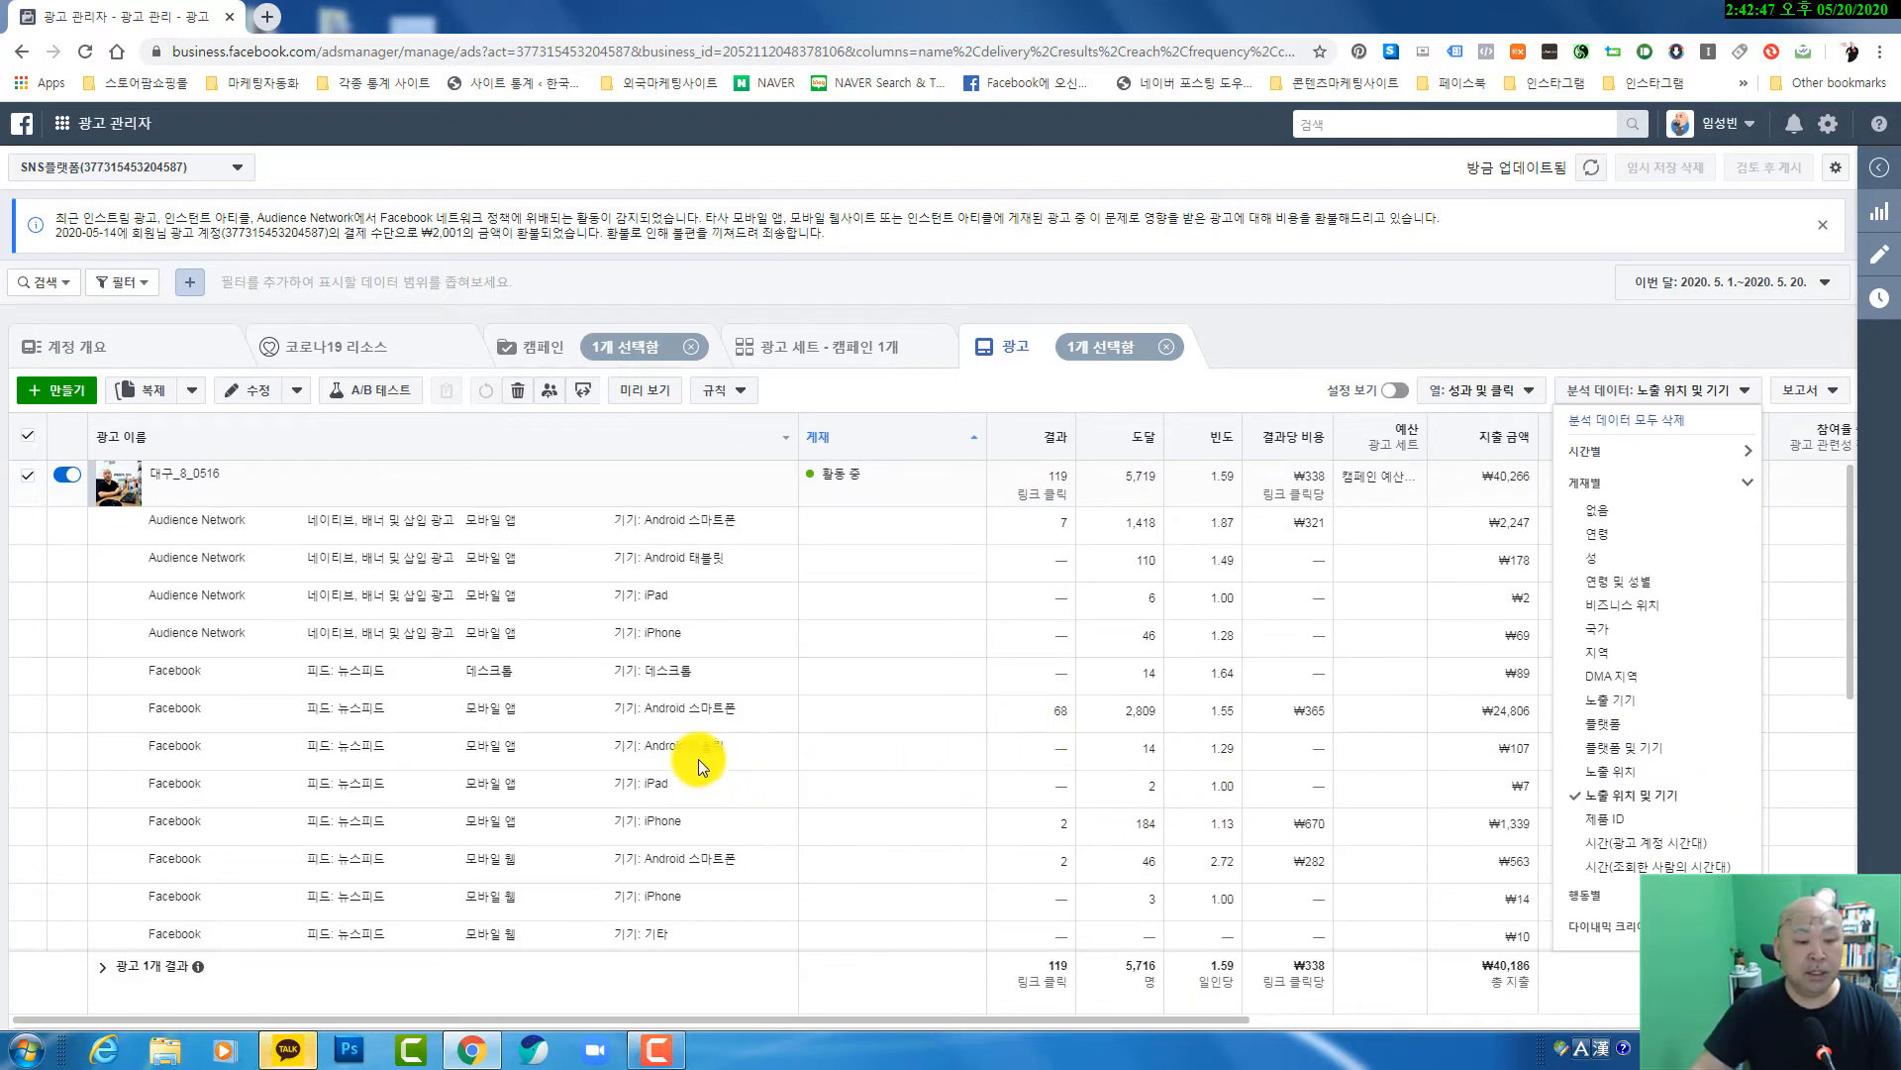
mouse_move(660, 711)
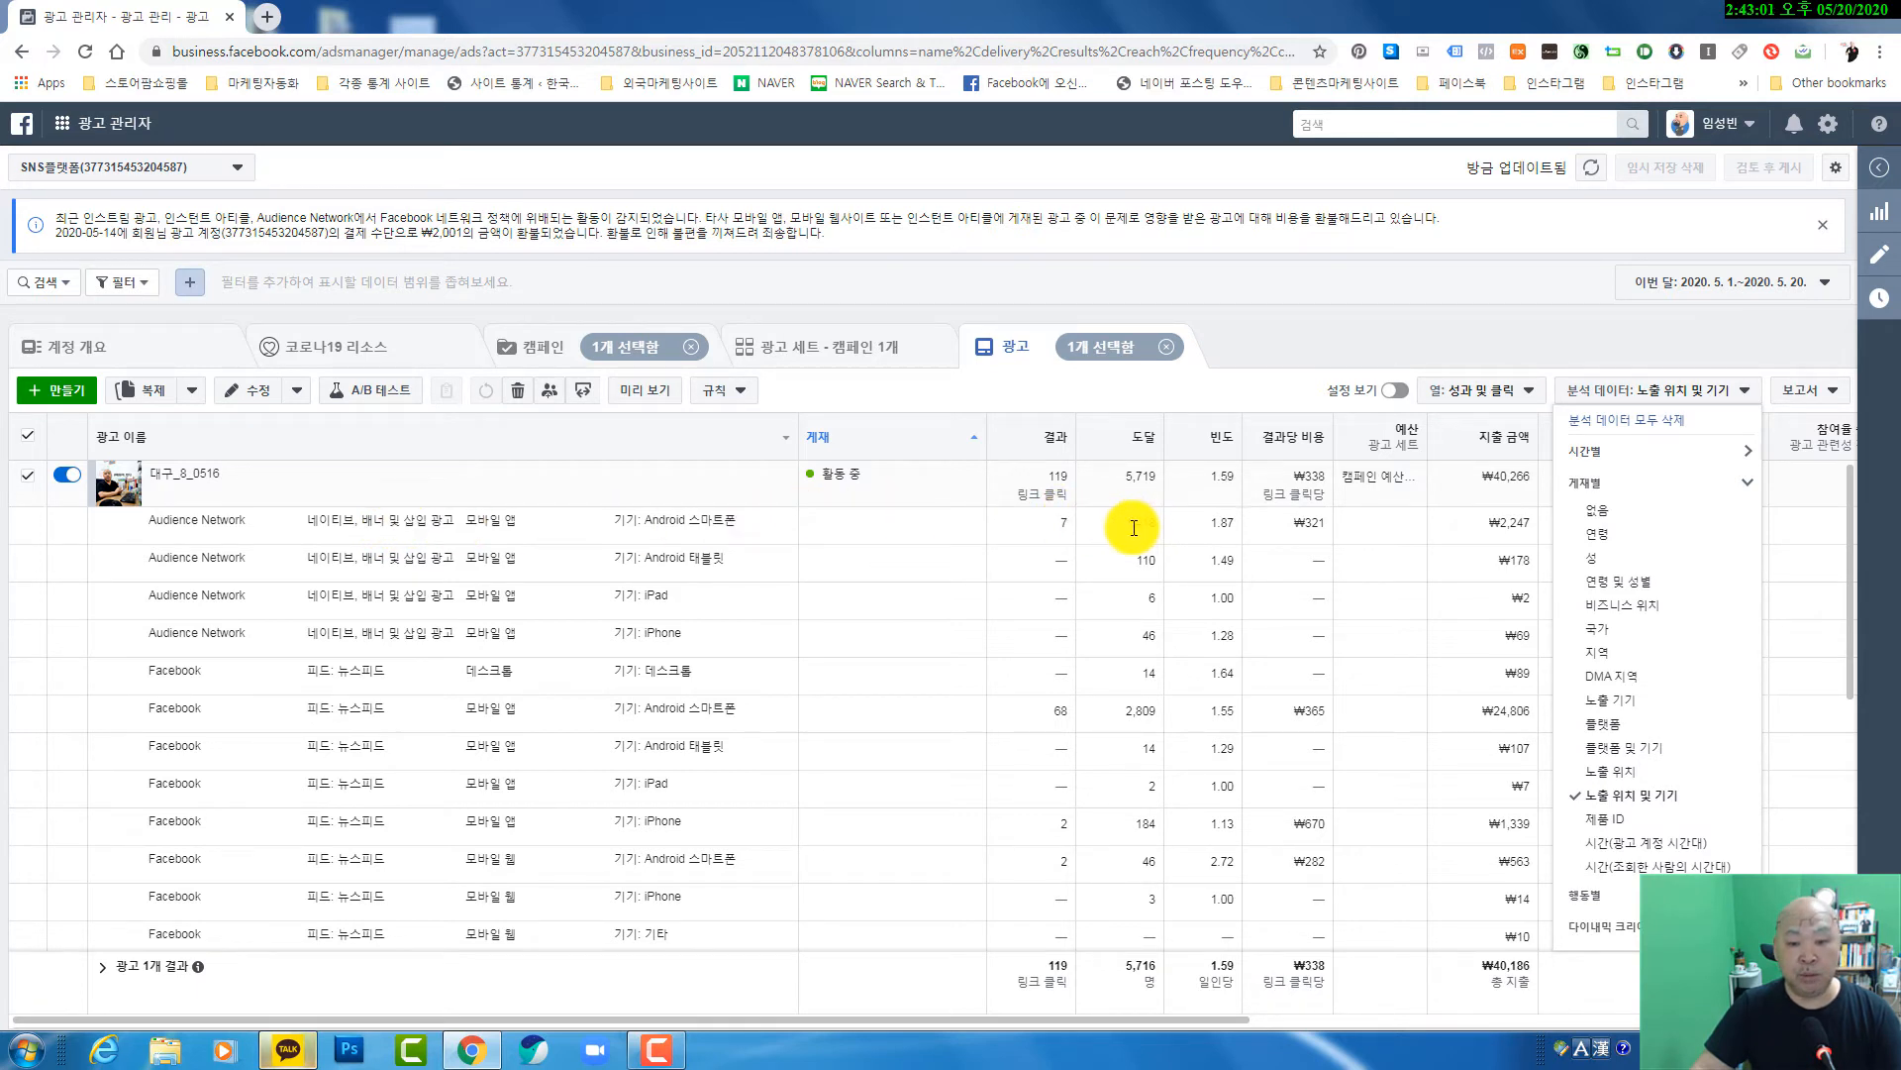
drag(1151, 517, 1067, 538)
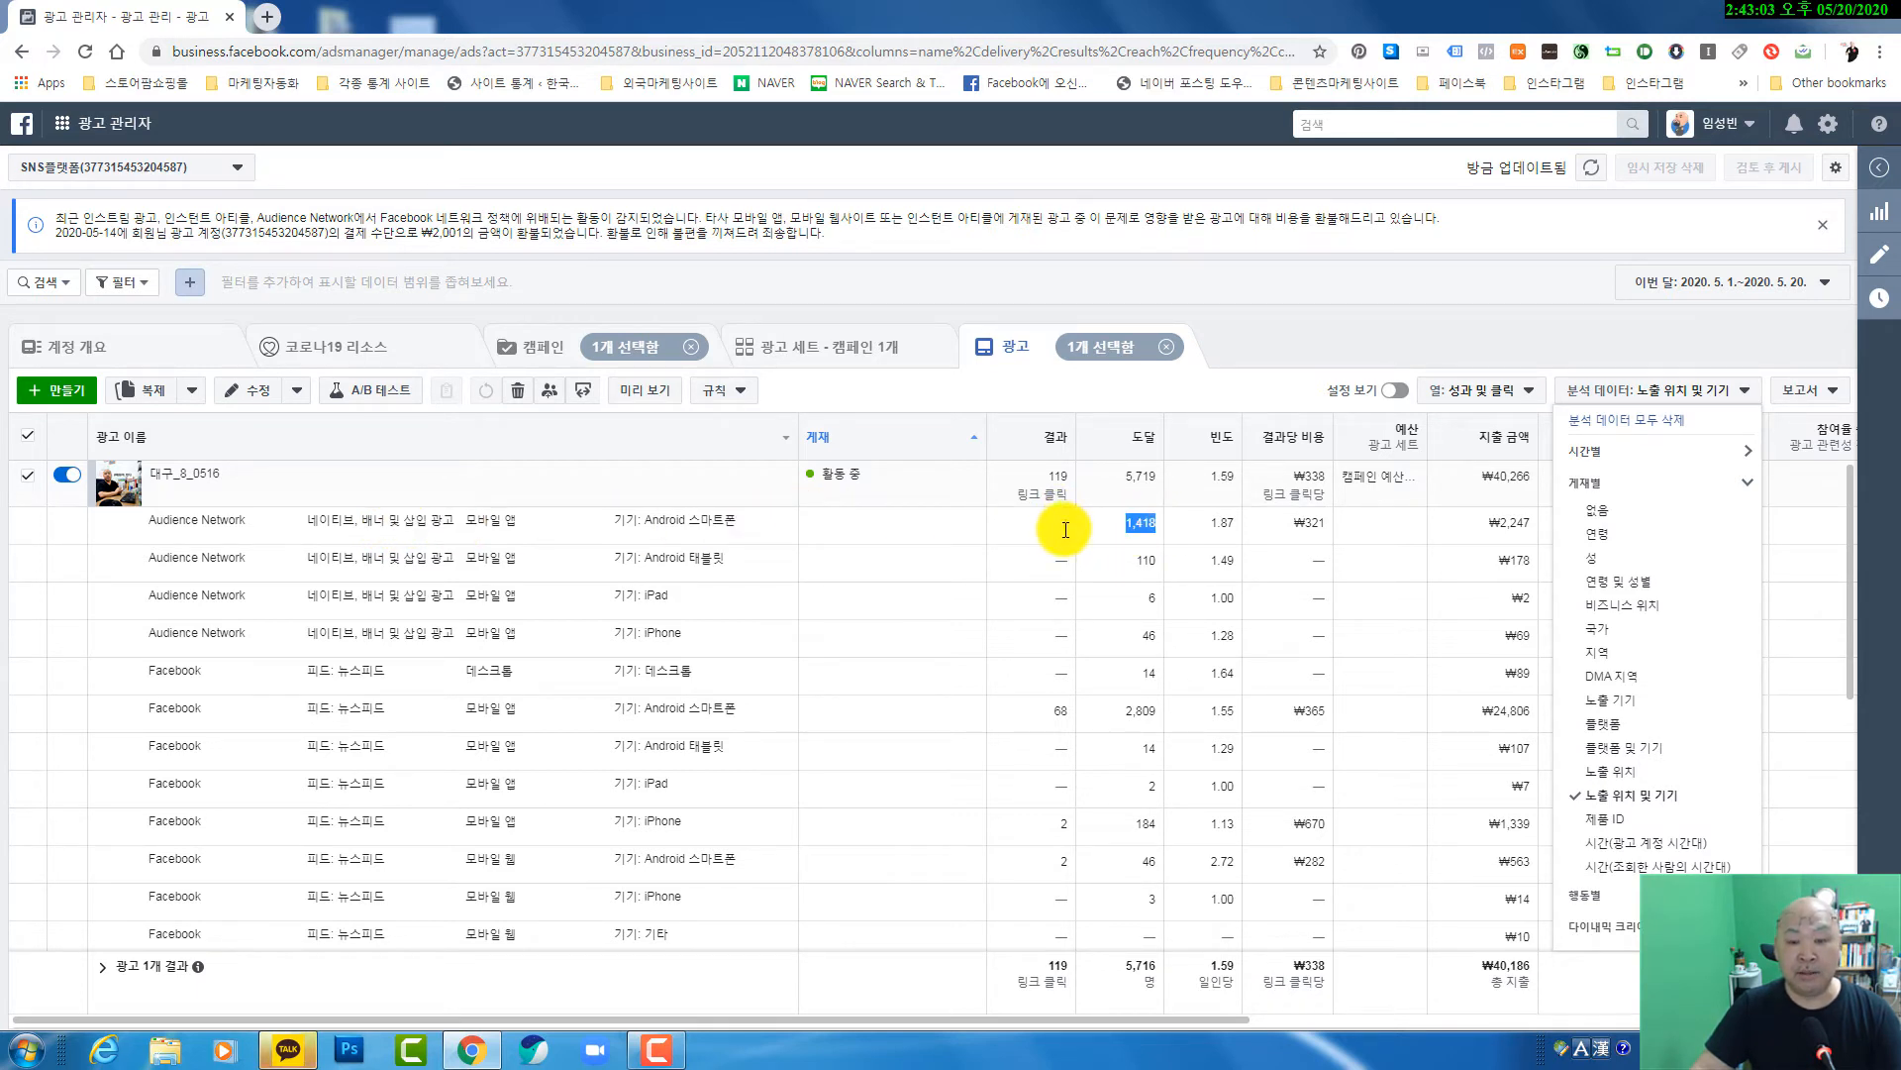
scroll(980, 683, down, 2)
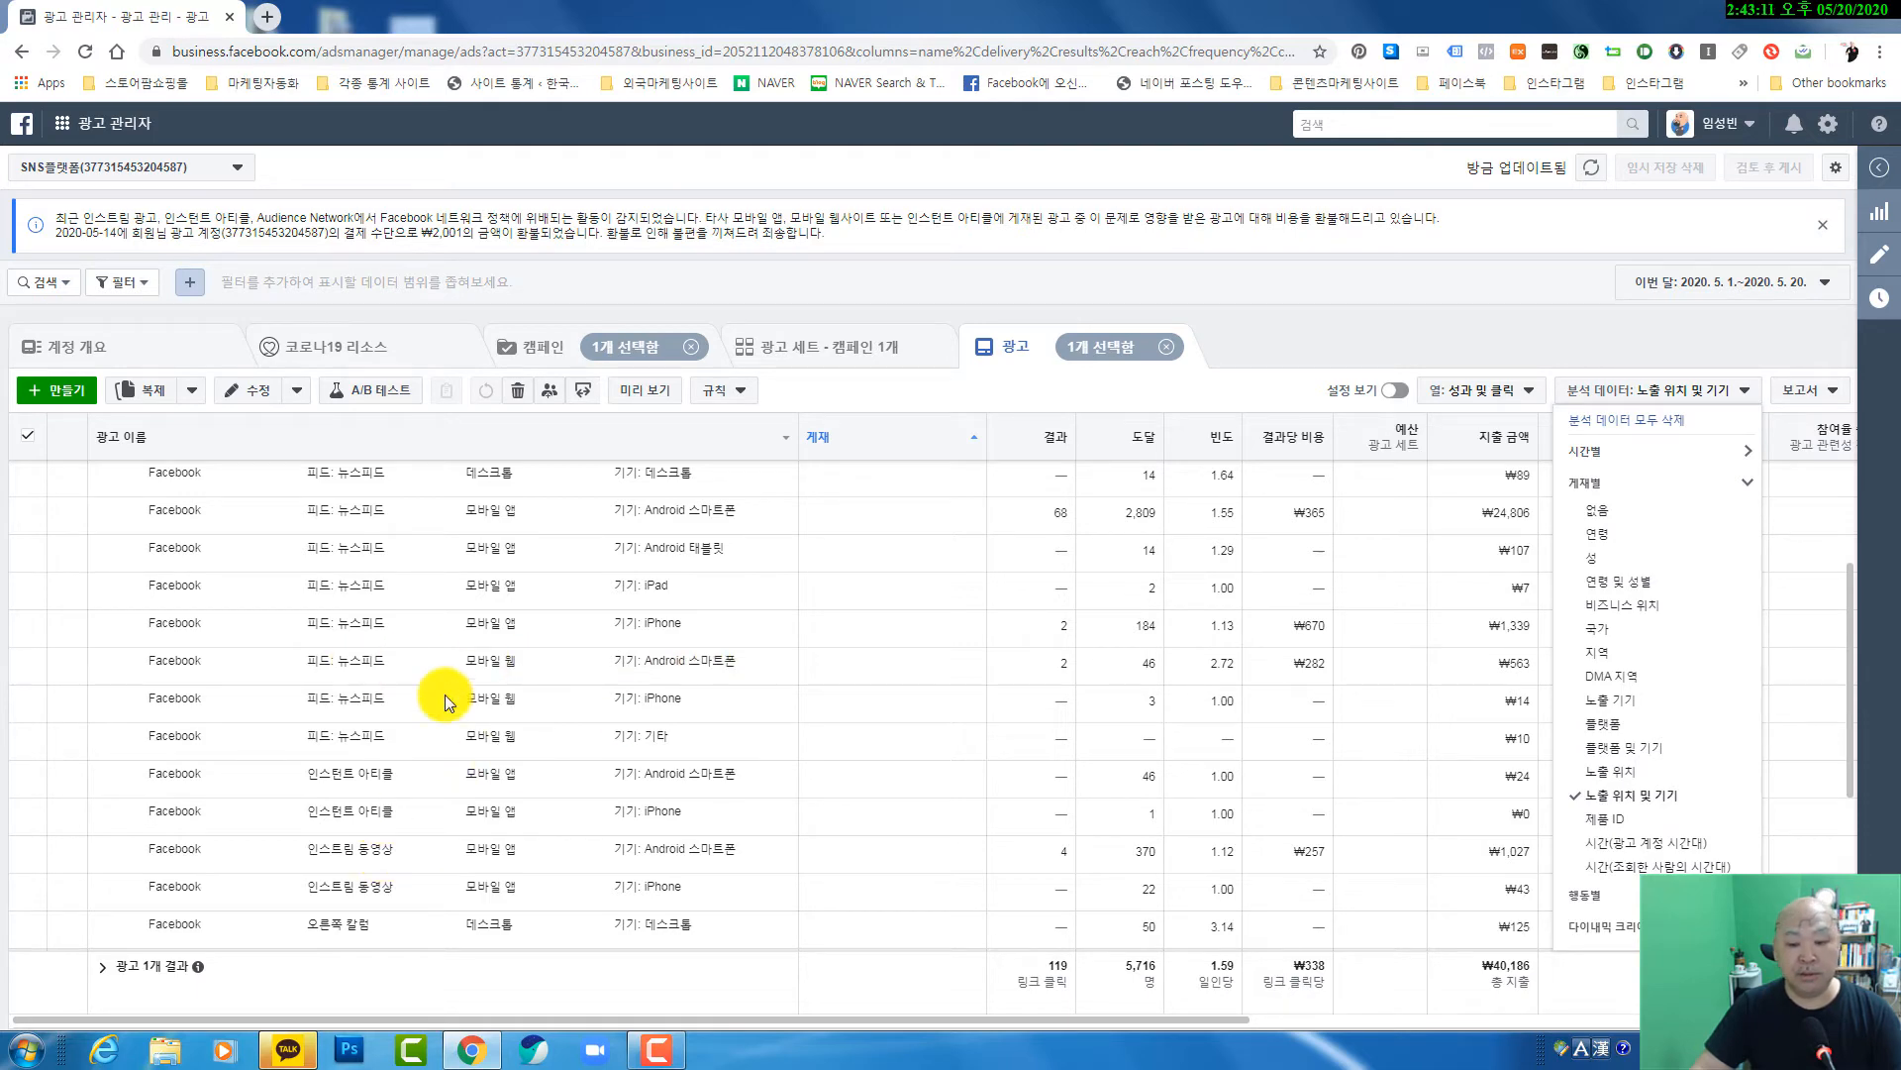
scroll(1359, 887, down, 3)
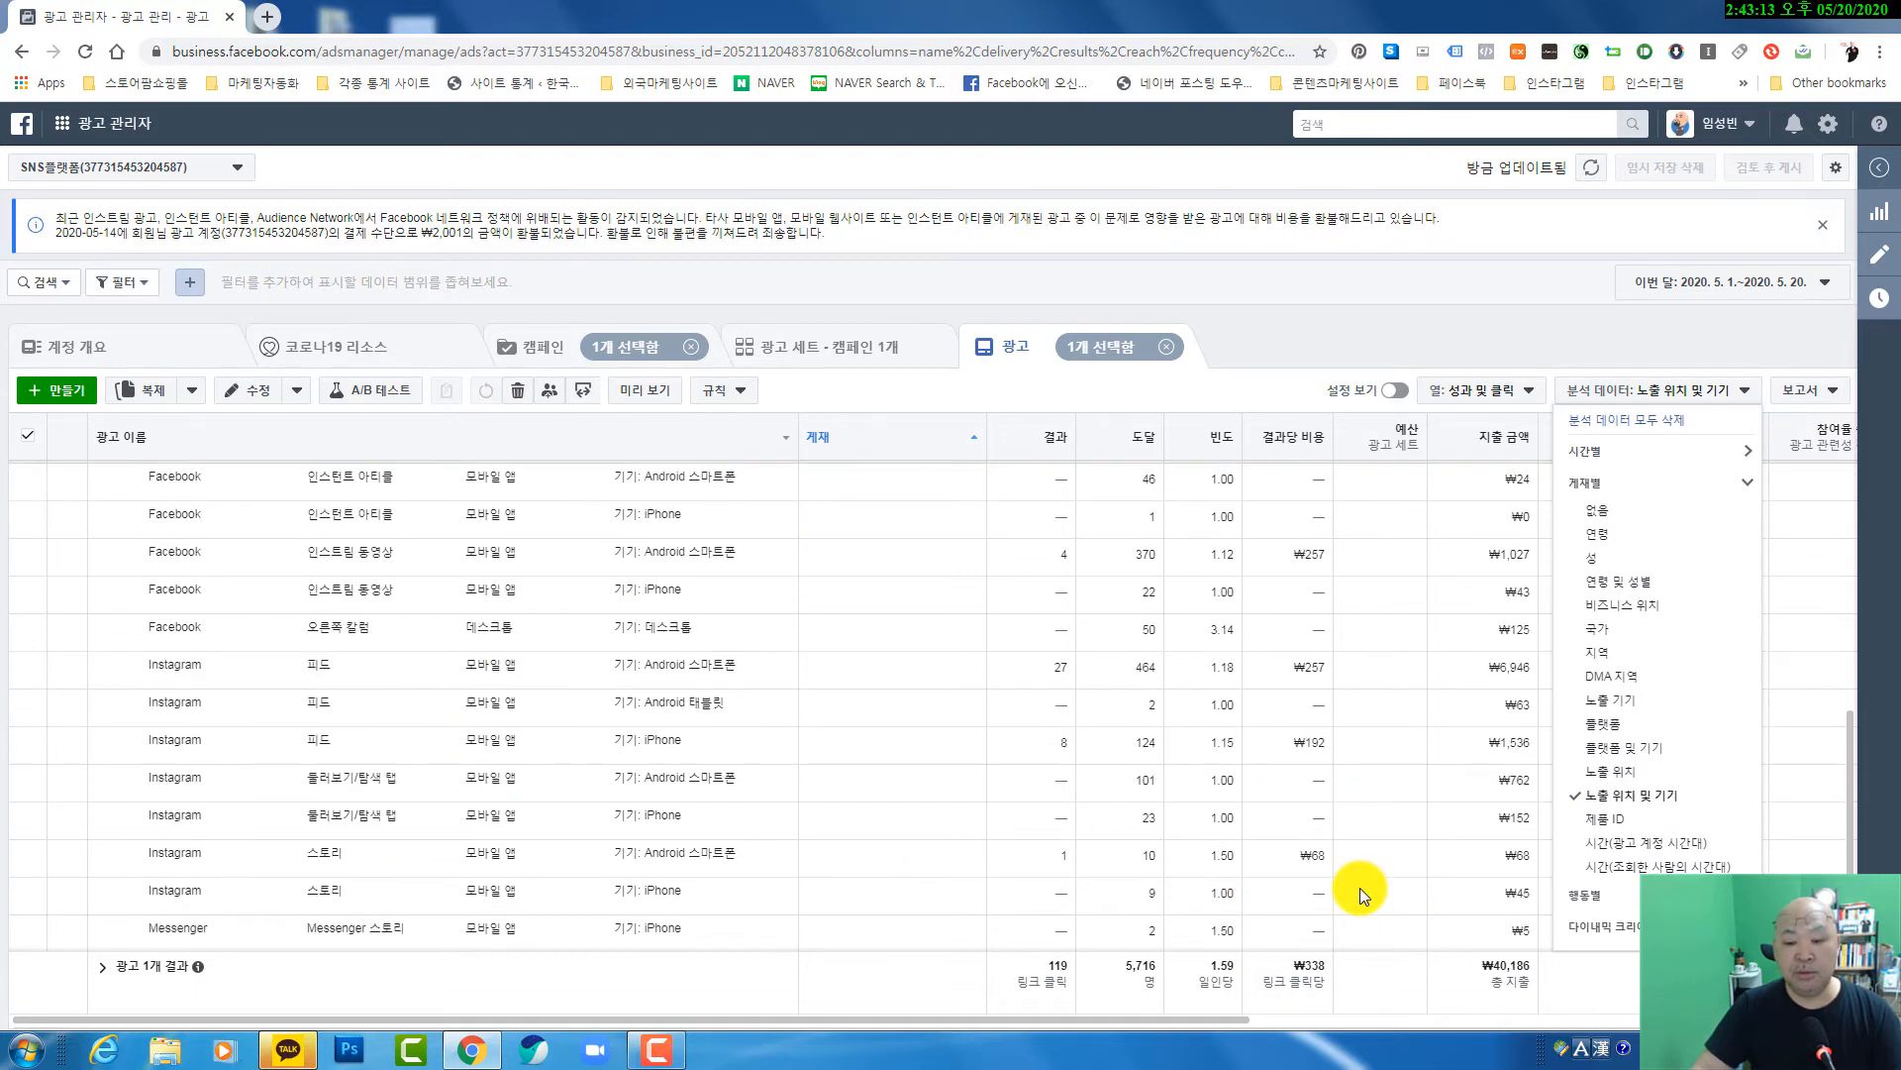
scroll(1358, 887, up, 6)
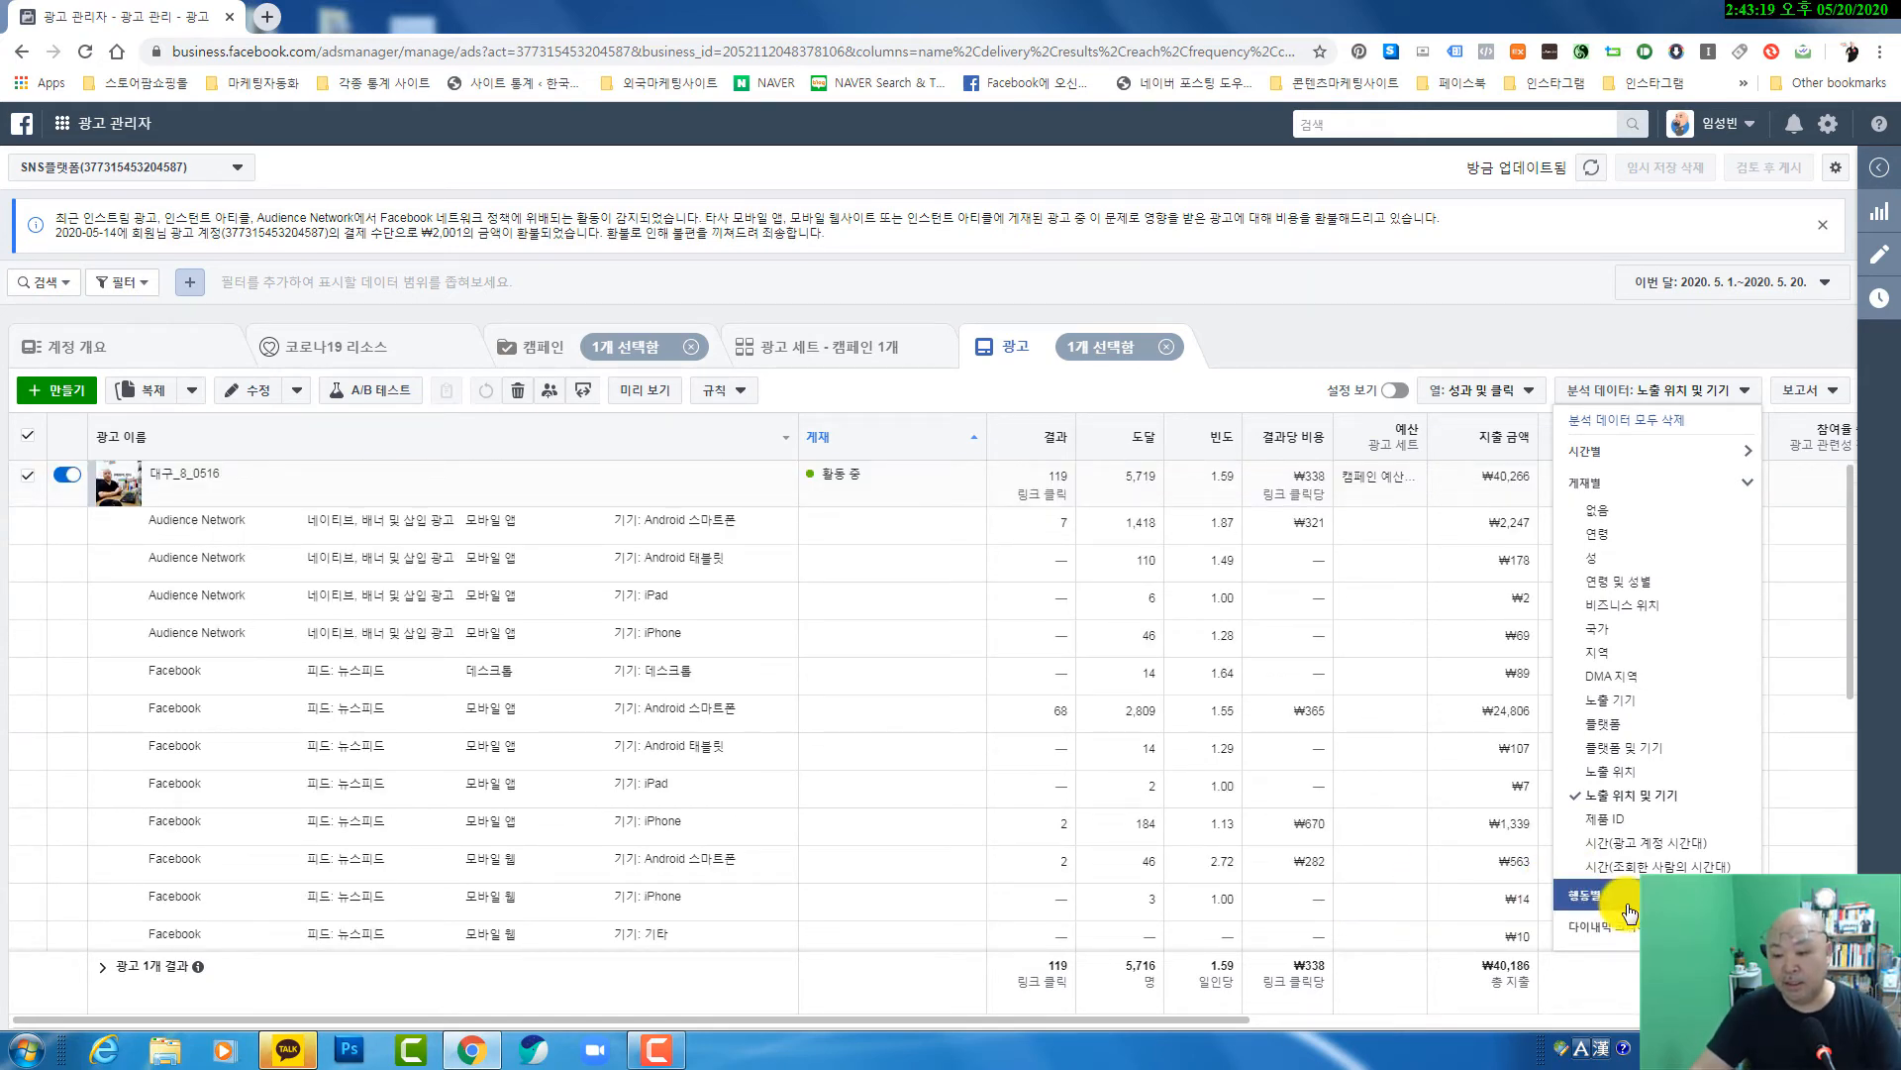
- Change the ad's breakdown to 시간(광고 계정 시간대) and review the results and costs for each hour of the day
click(1684, 894)
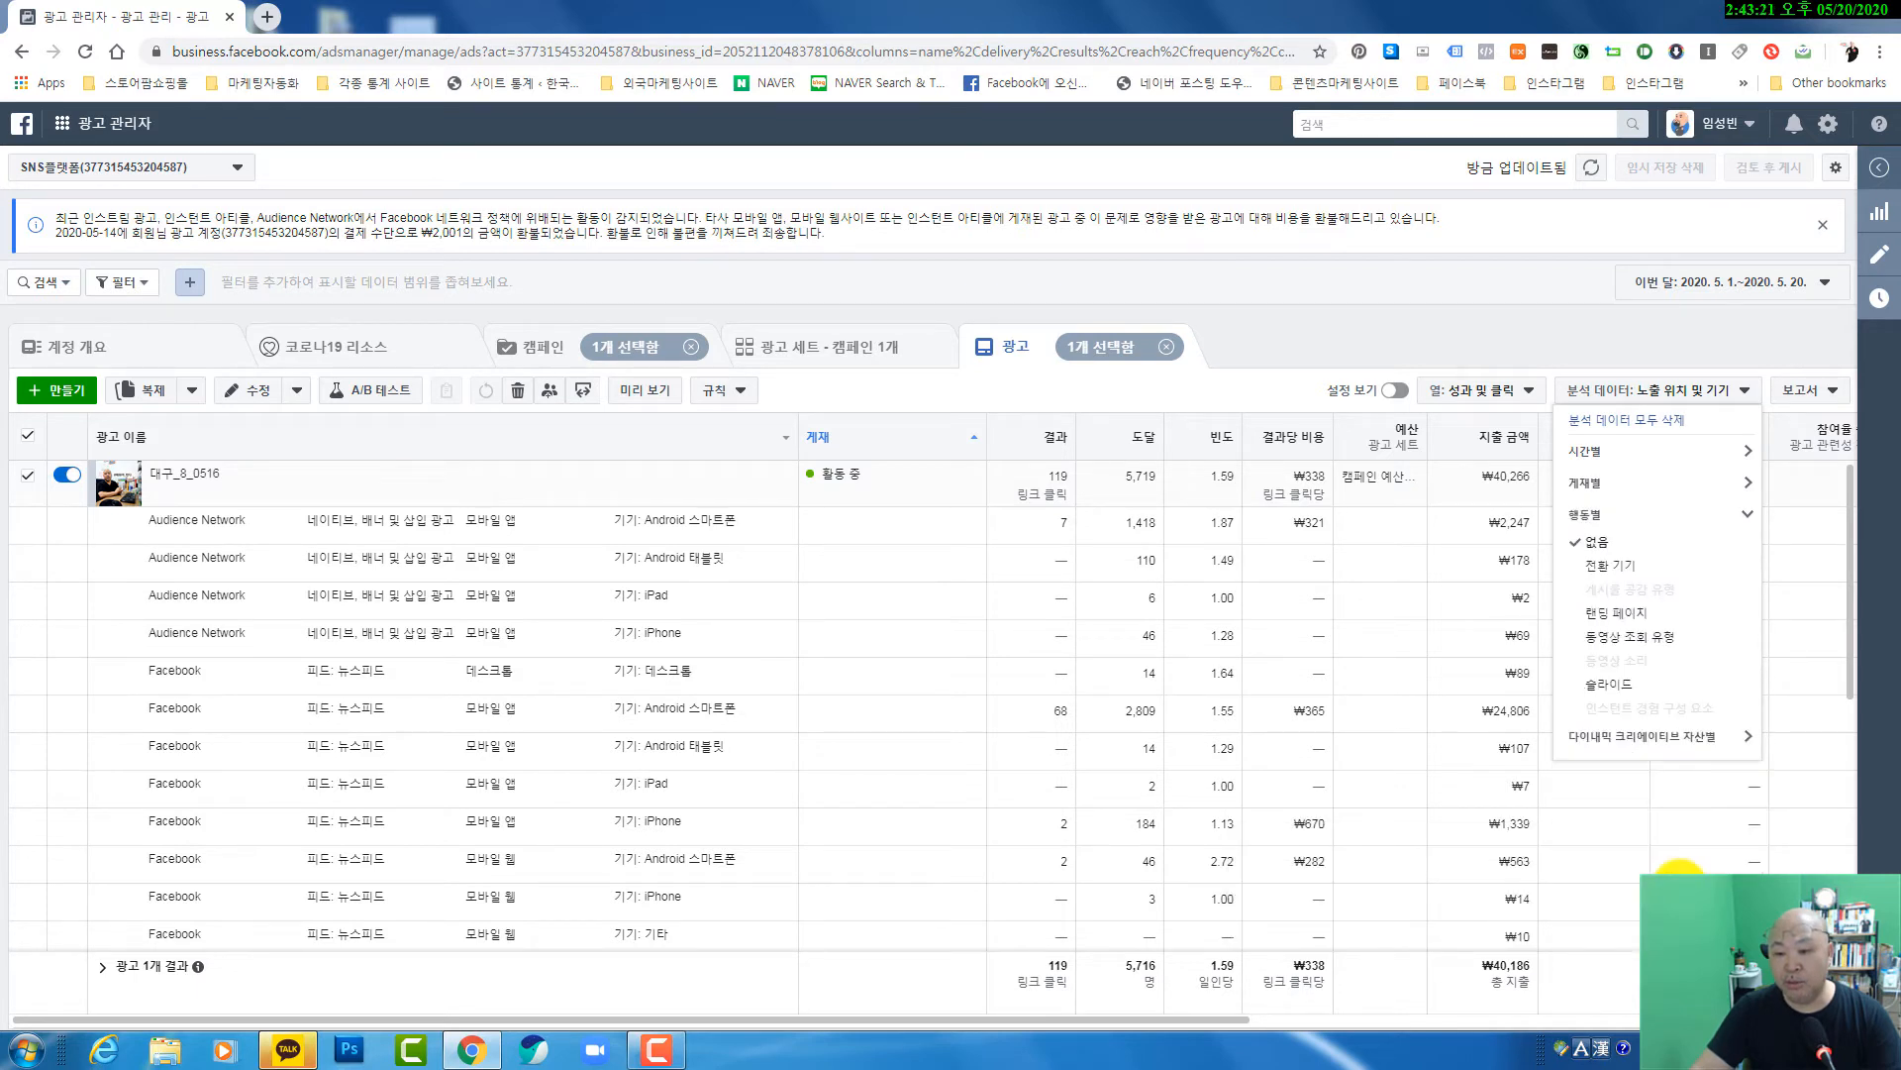
click(1614, 512)
click(1614, 483)
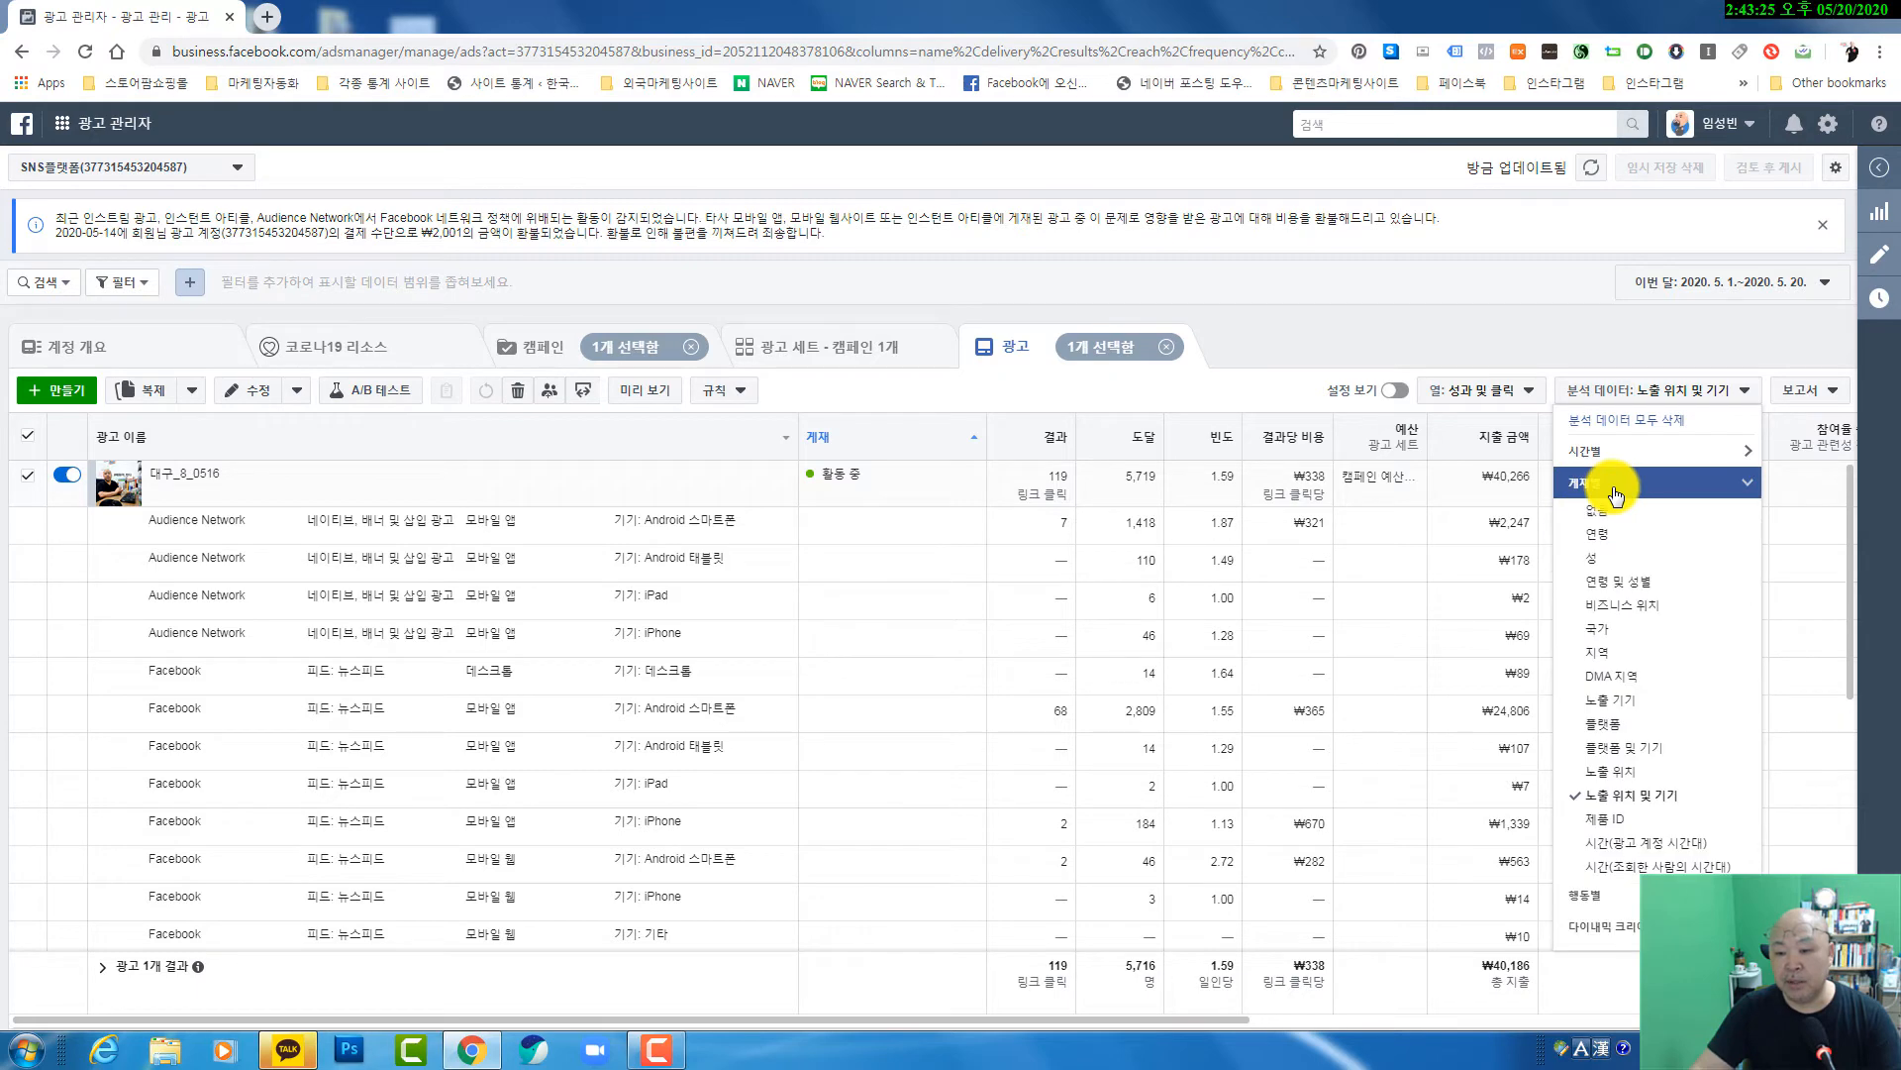
click(1676, 844)
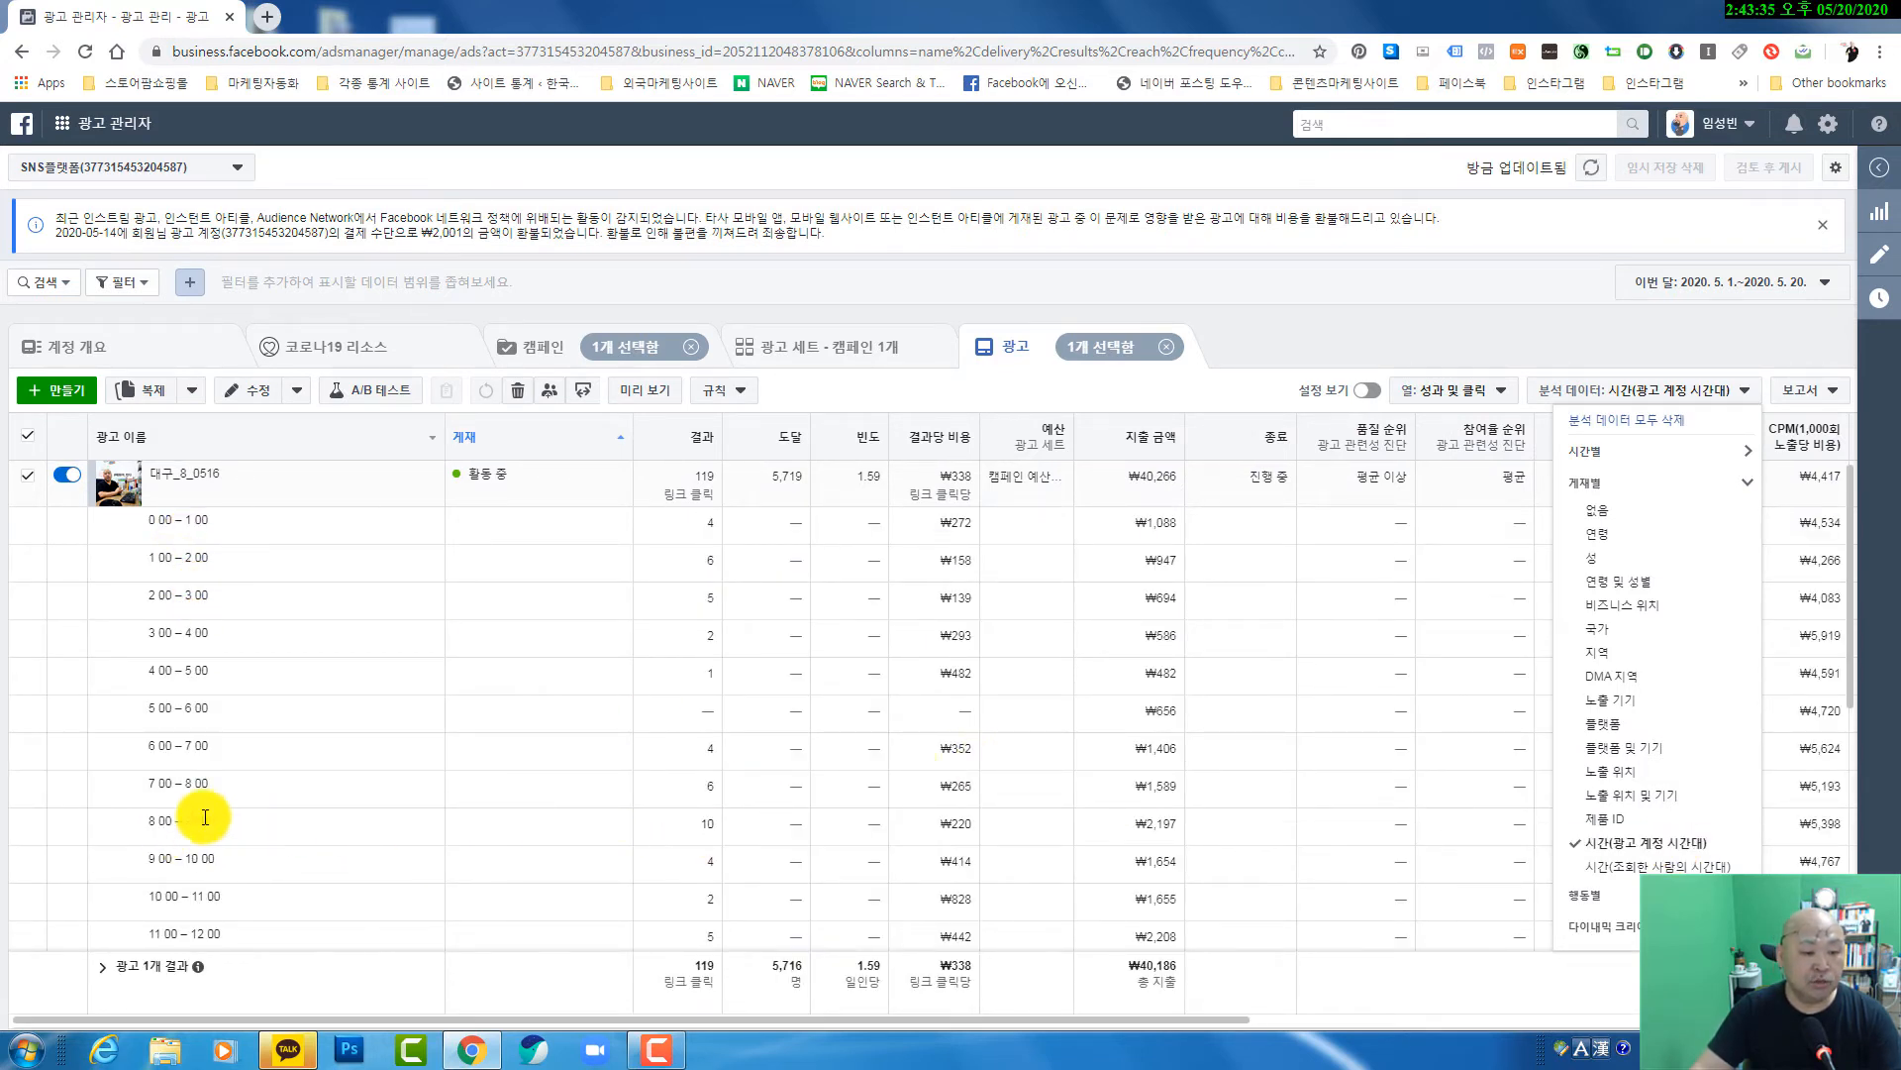
scroll(715, 834, down, 5)
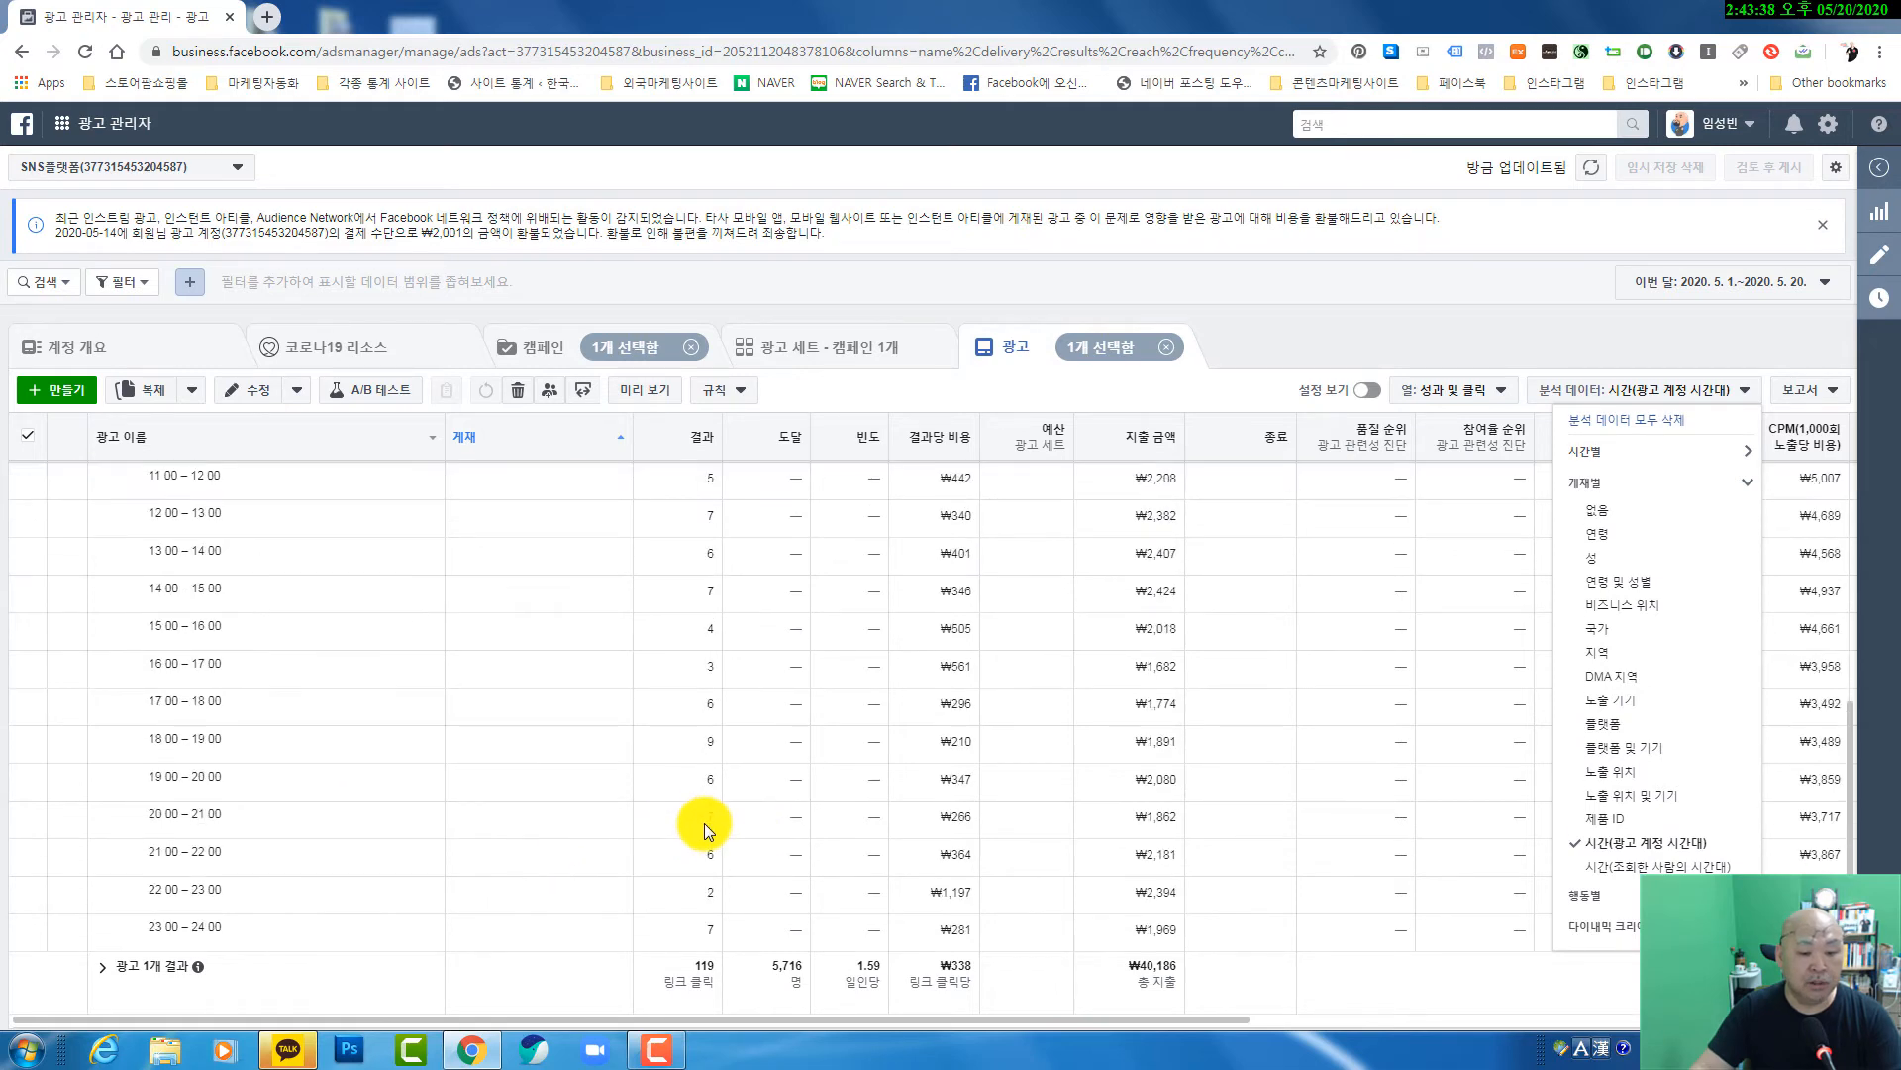
scroll(684, 778, up, 5)
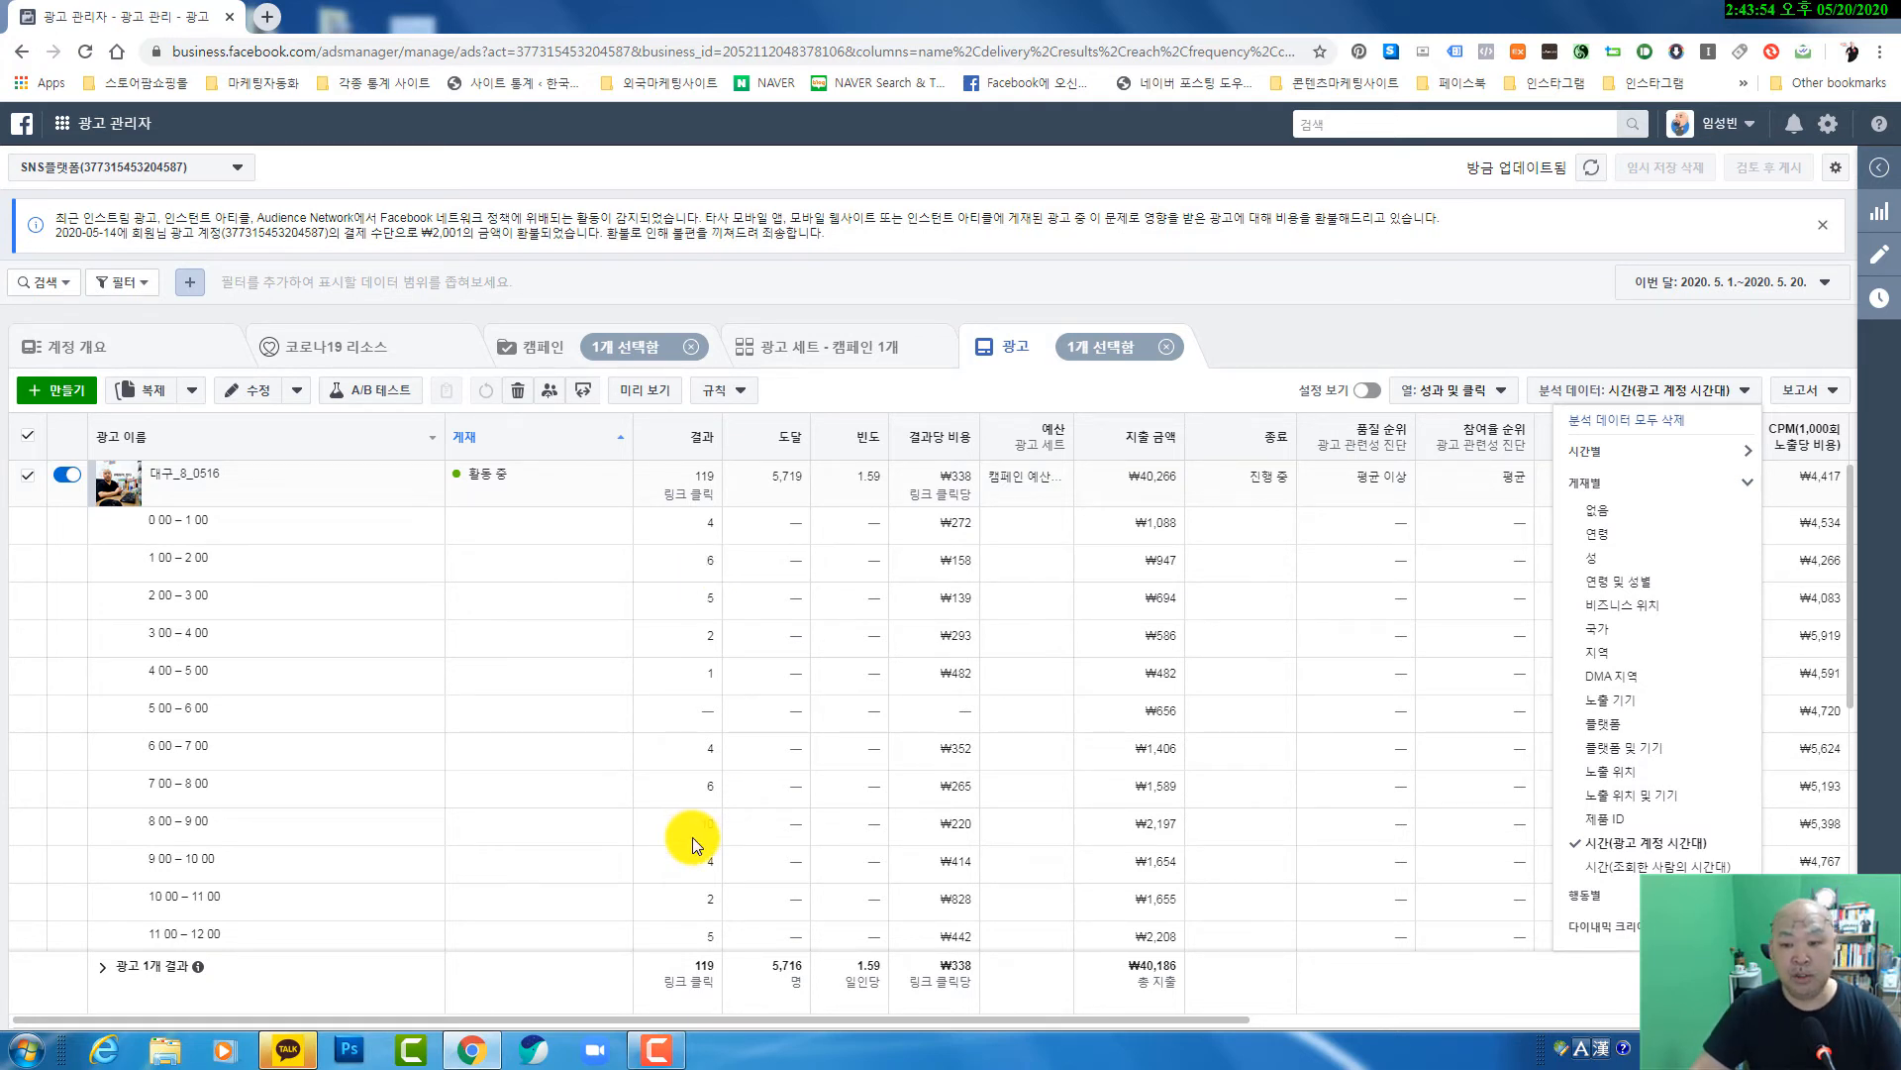
click(1553, 311)
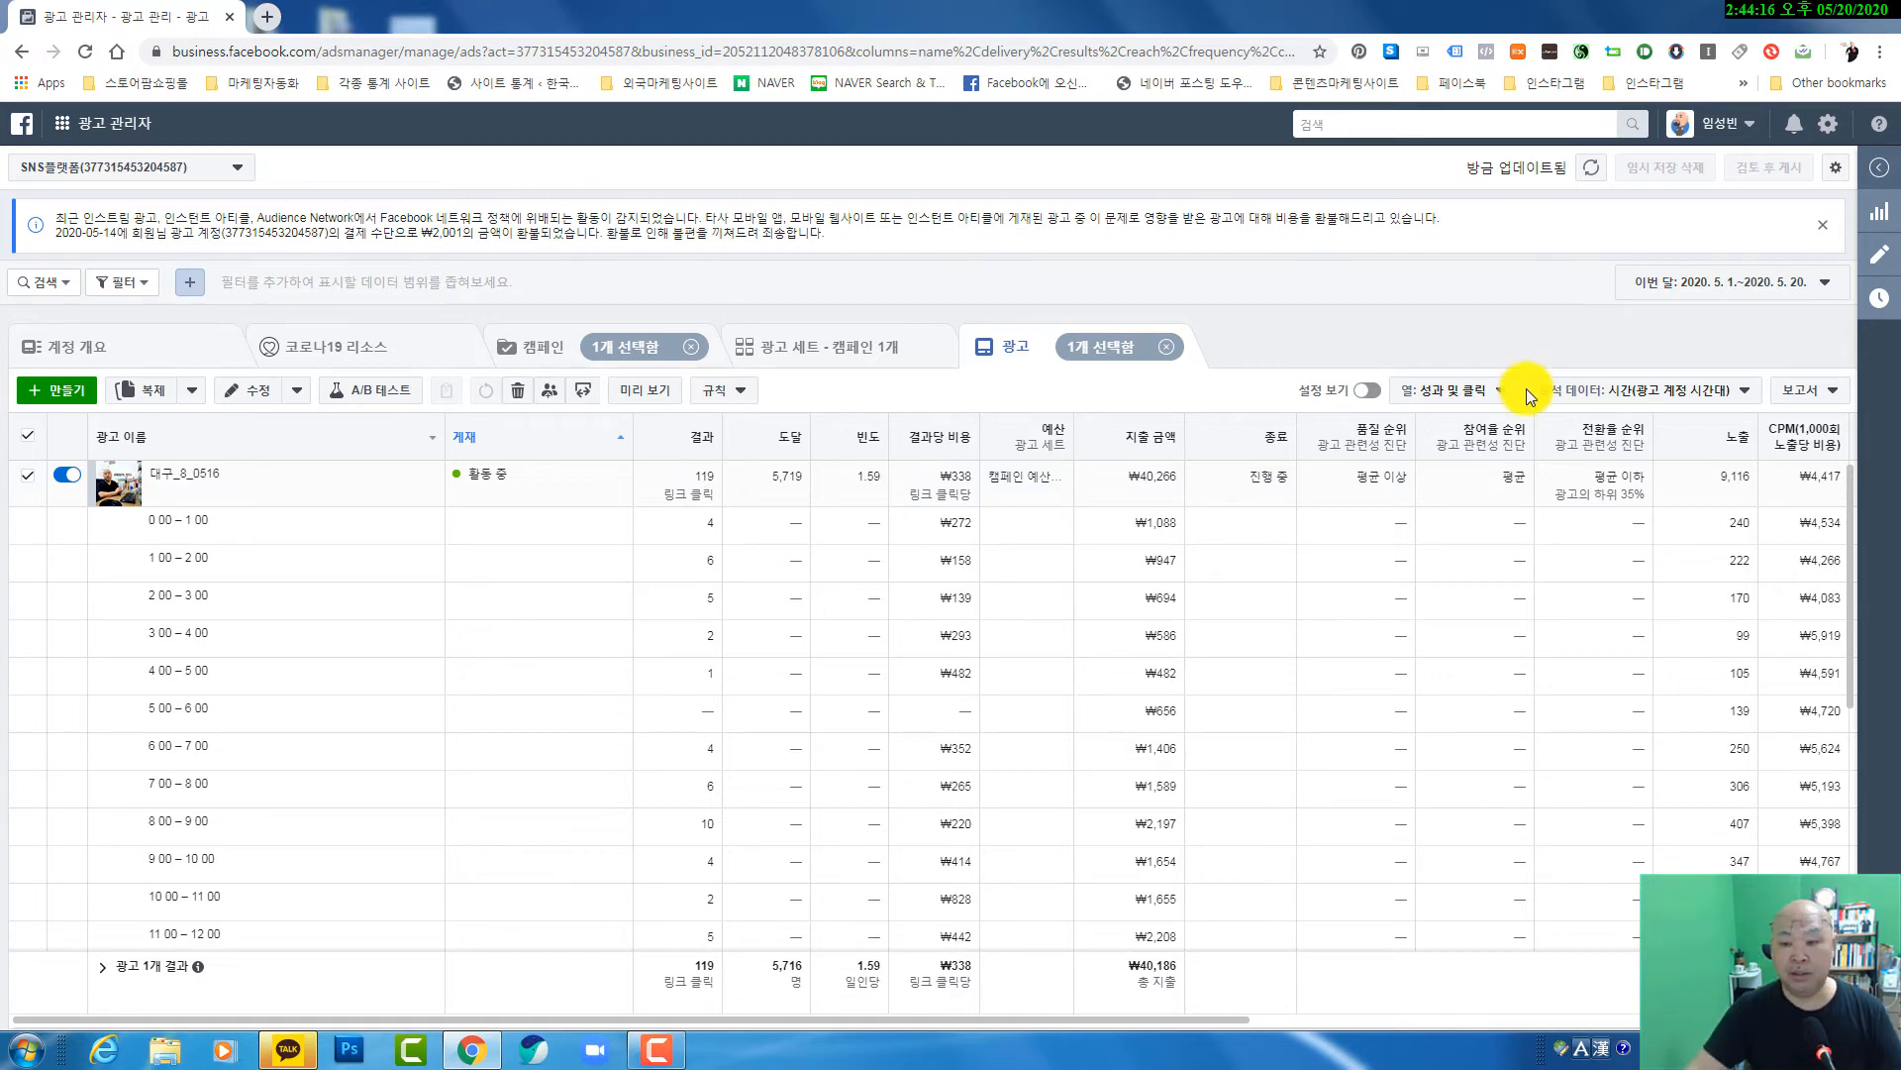
- Export the hourly ad table data in .xls format
click(1828, 402)
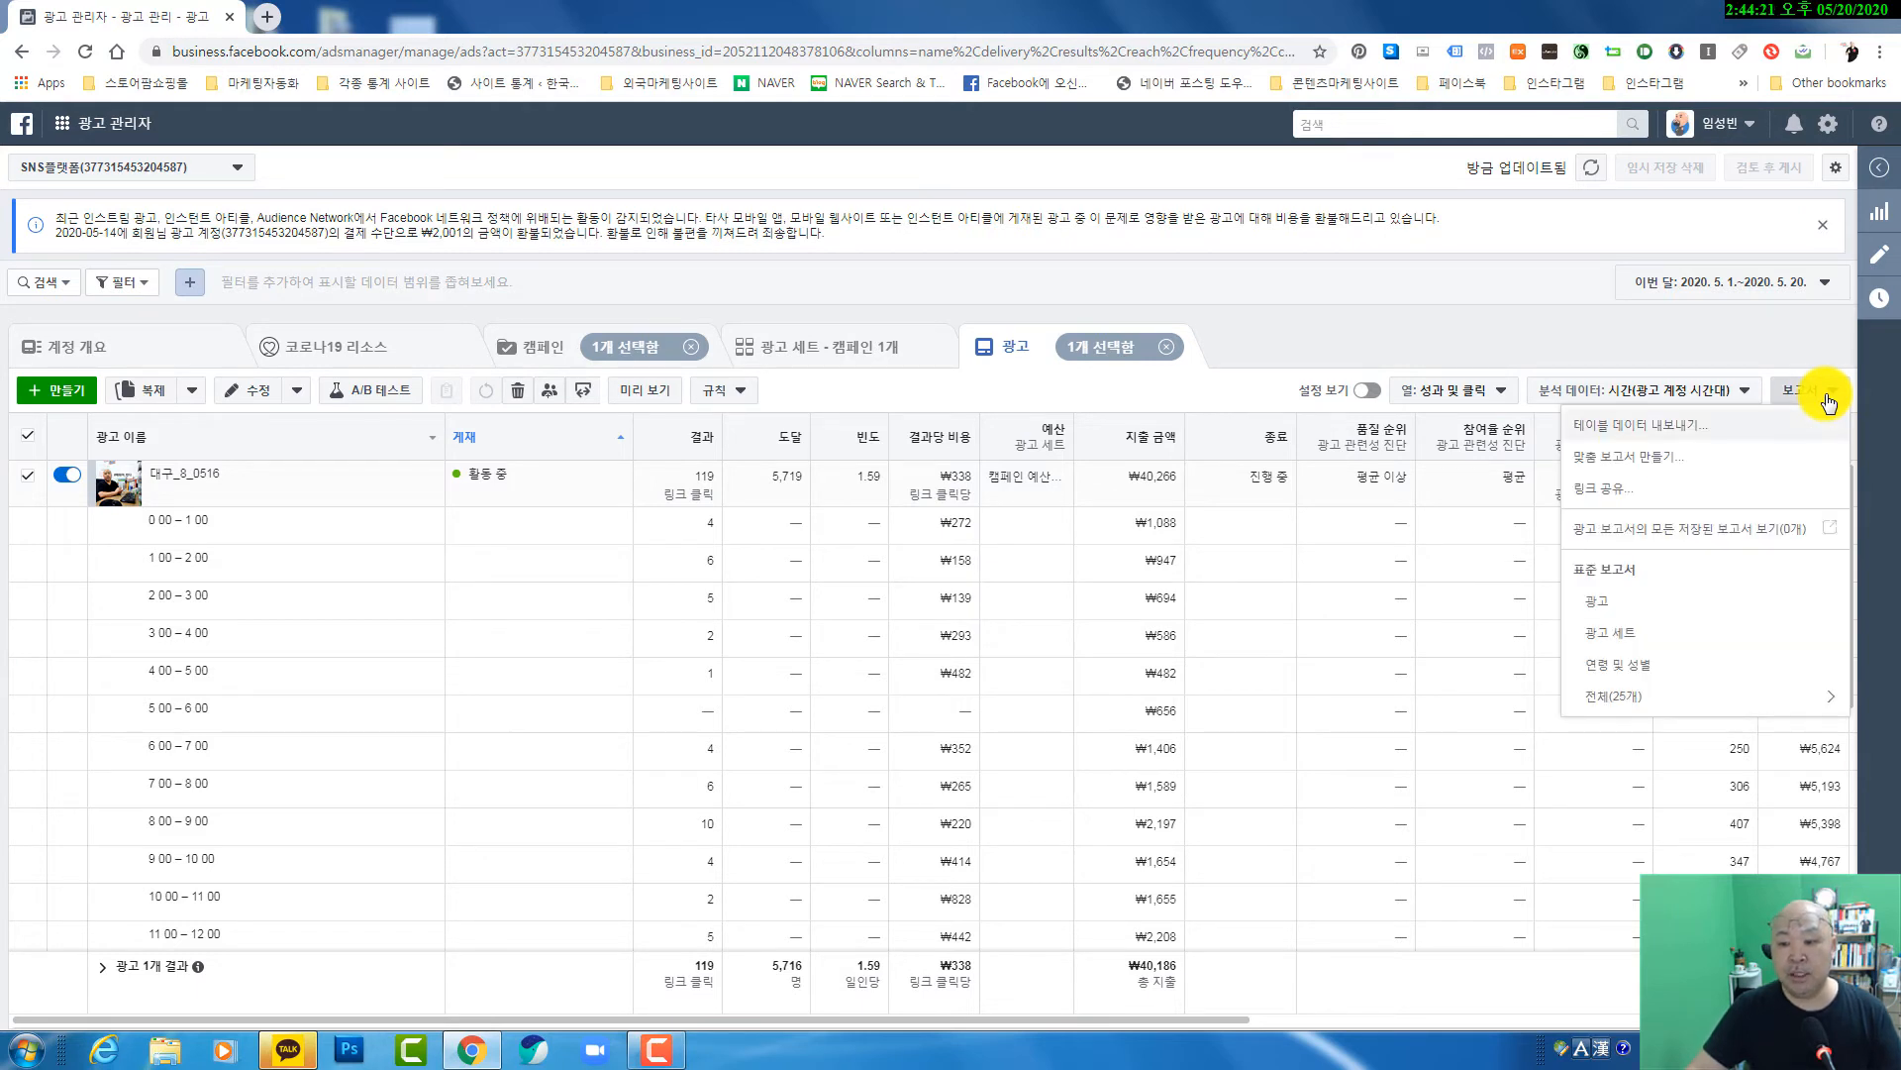
click(1639, 426)
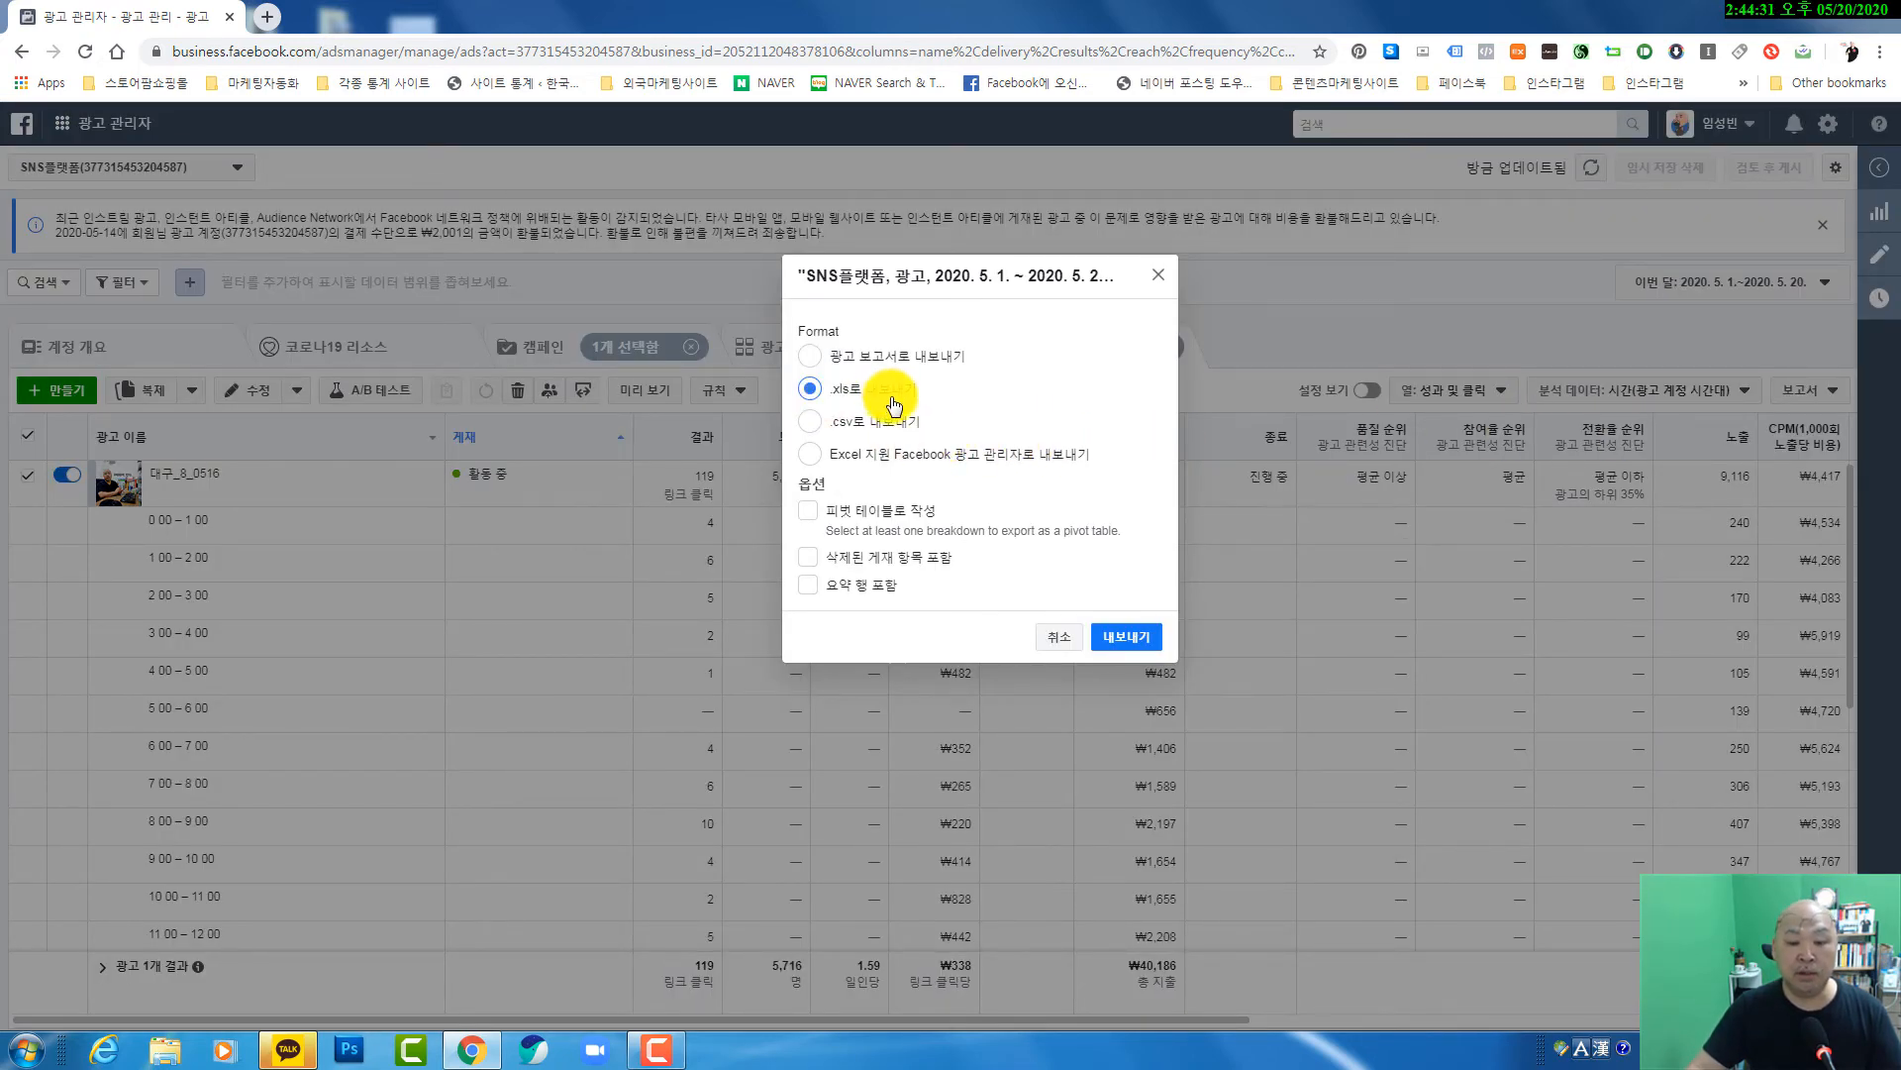
click(1133, 641)
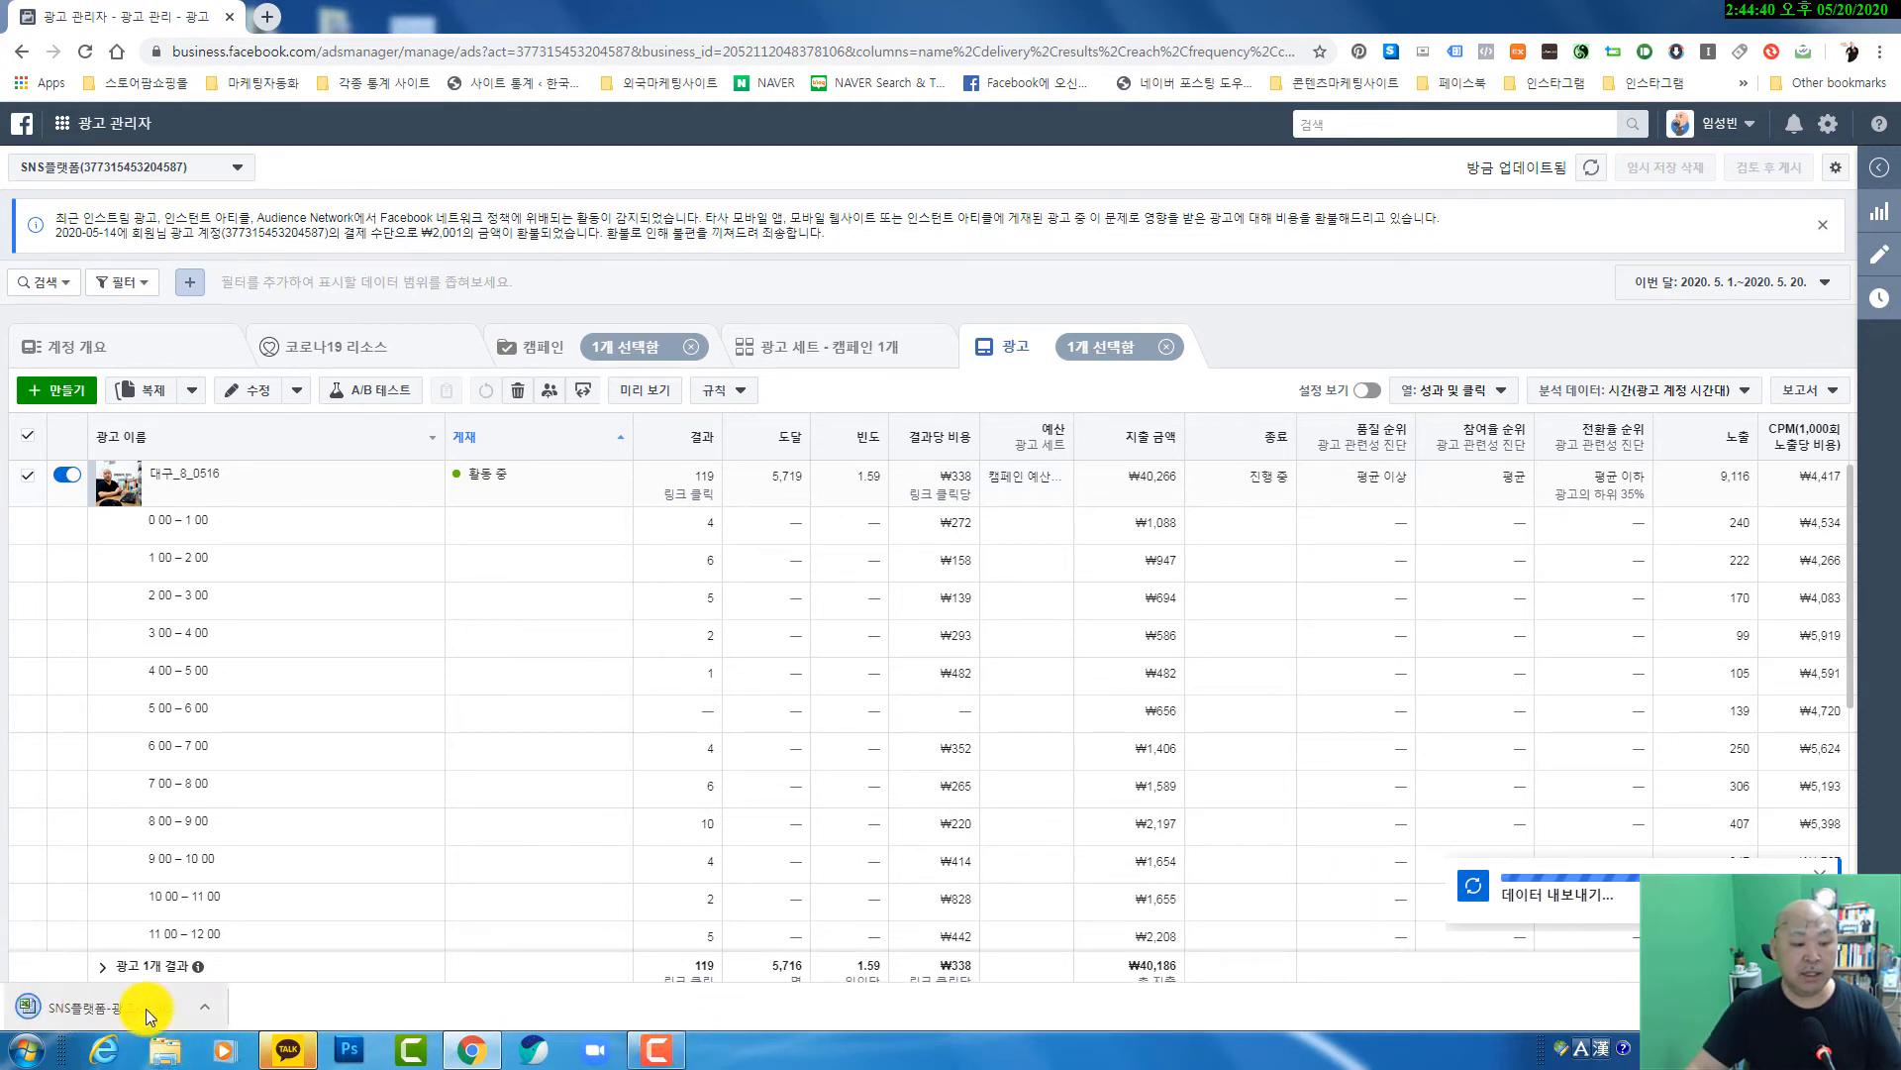
- Open the exported .xls report in Excel, look through its hourly data columns, and close it
click(81, 1008)
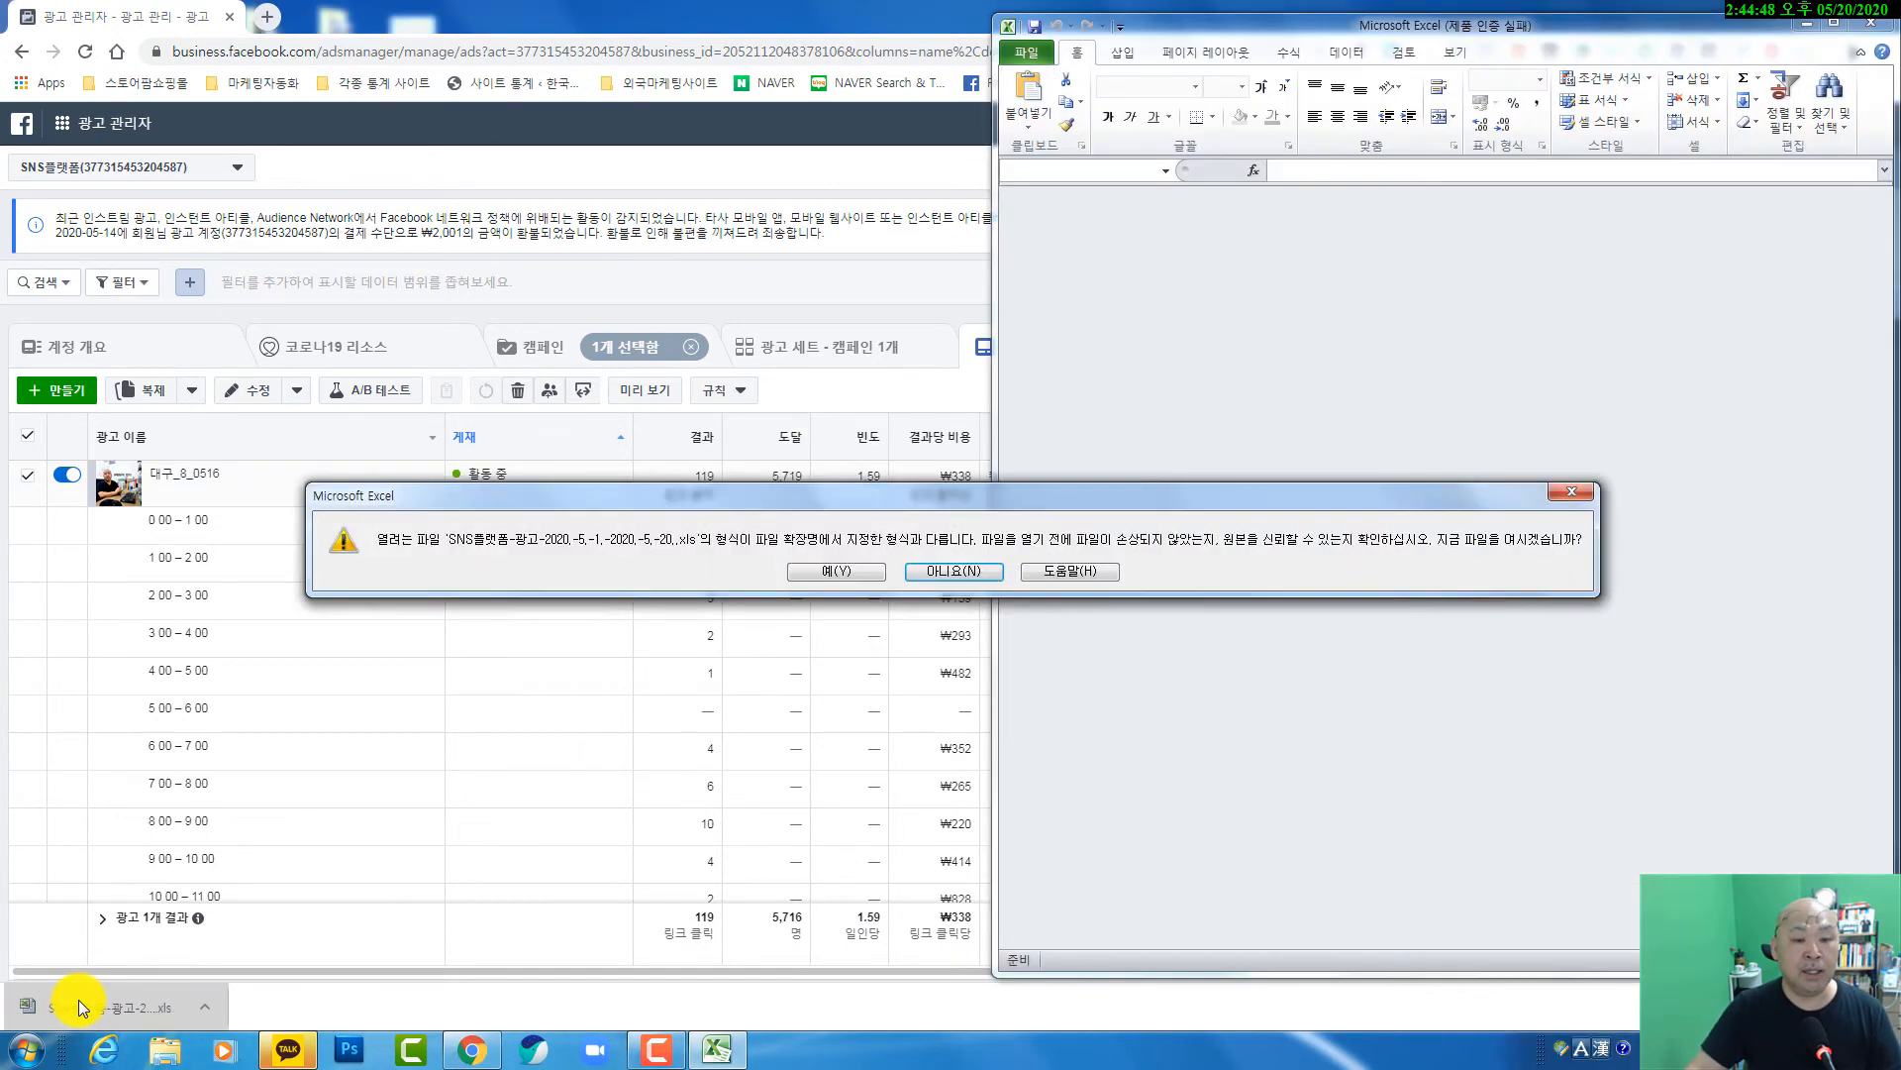
click(830, 574)
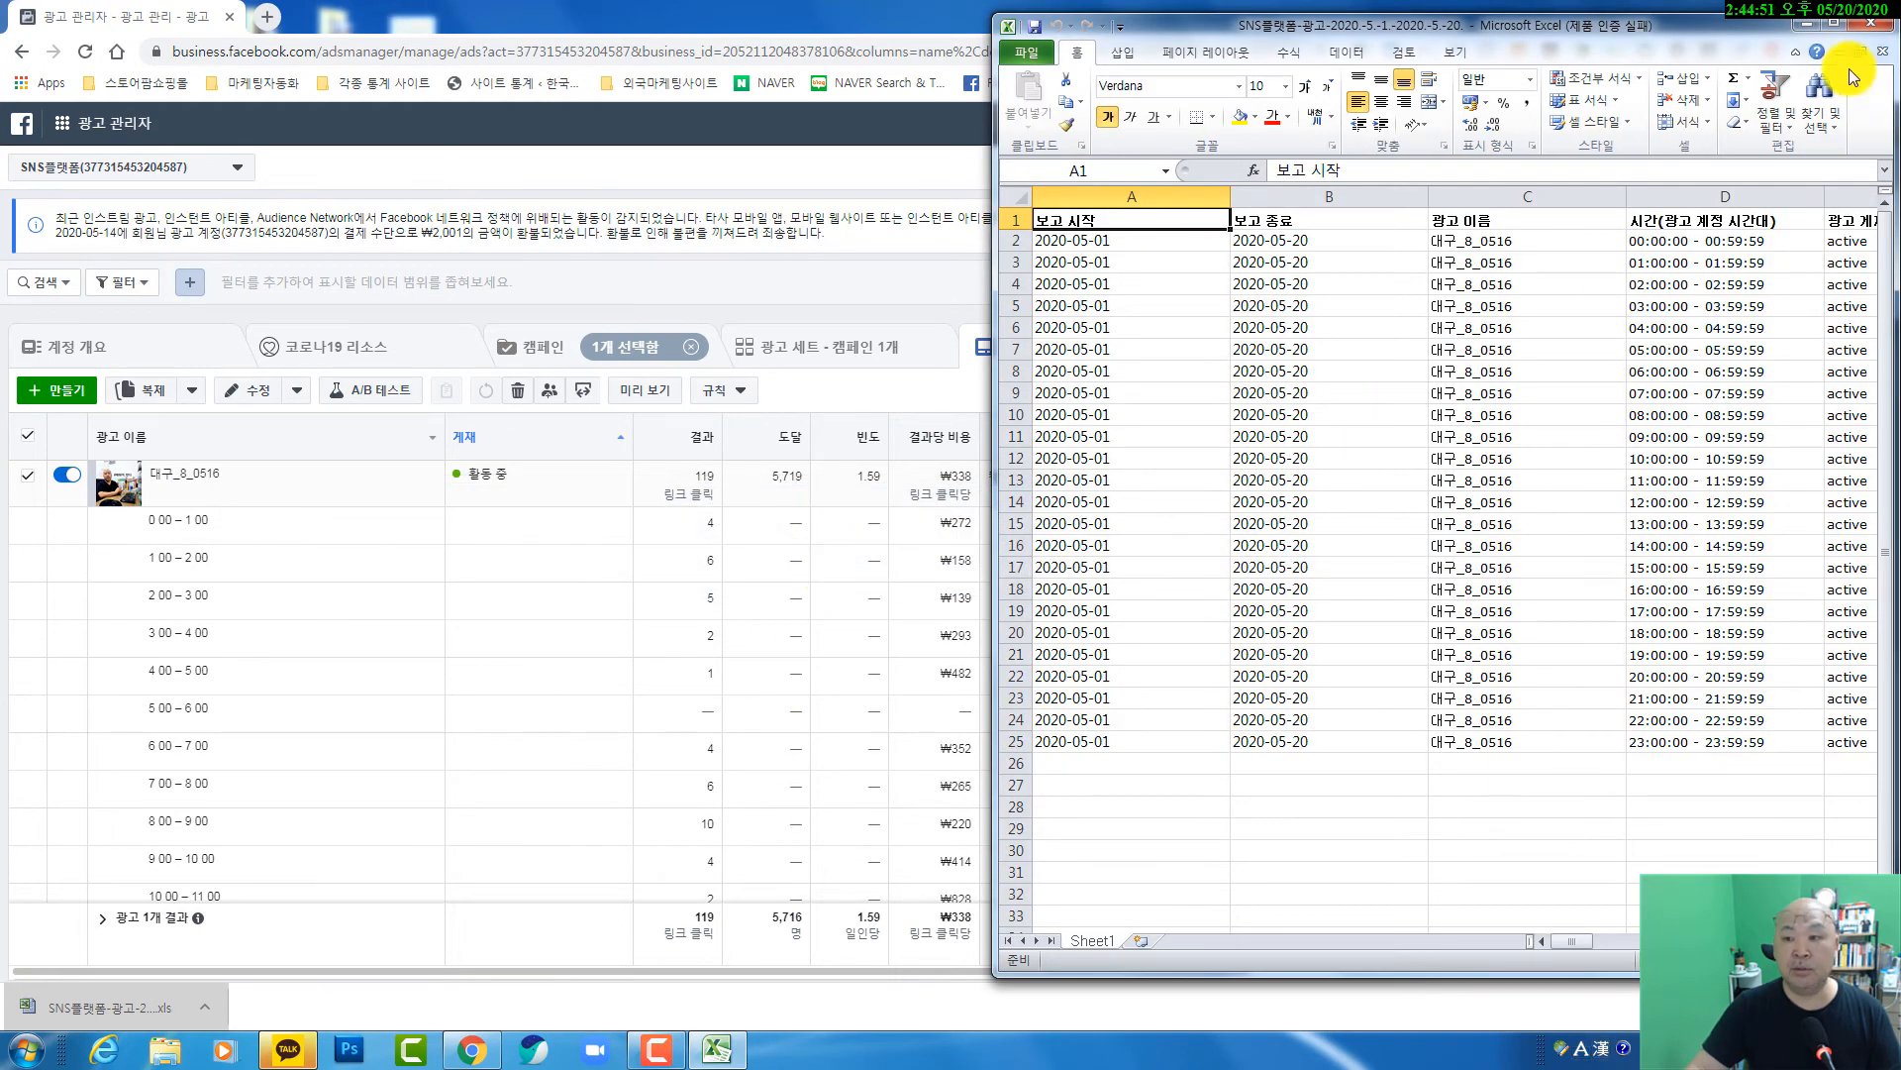
click(1838, 23)
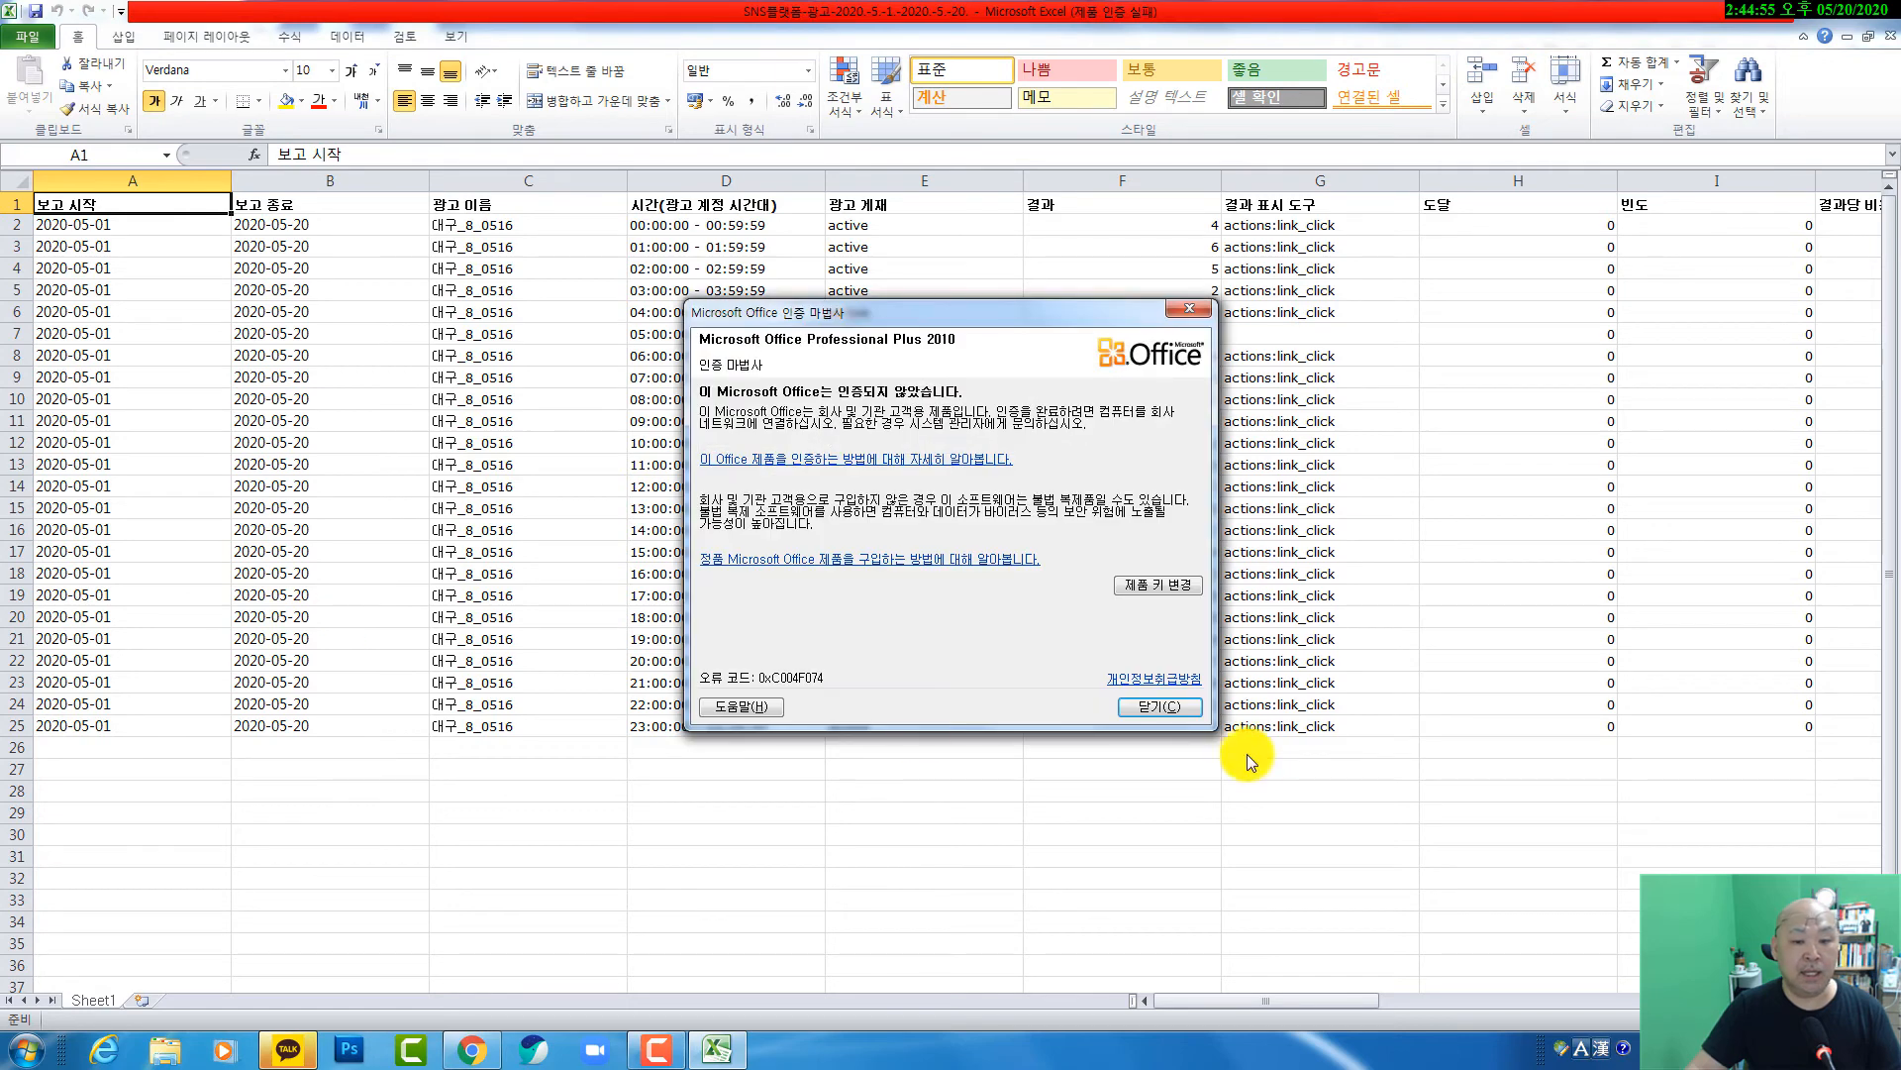
click(1151, 692)
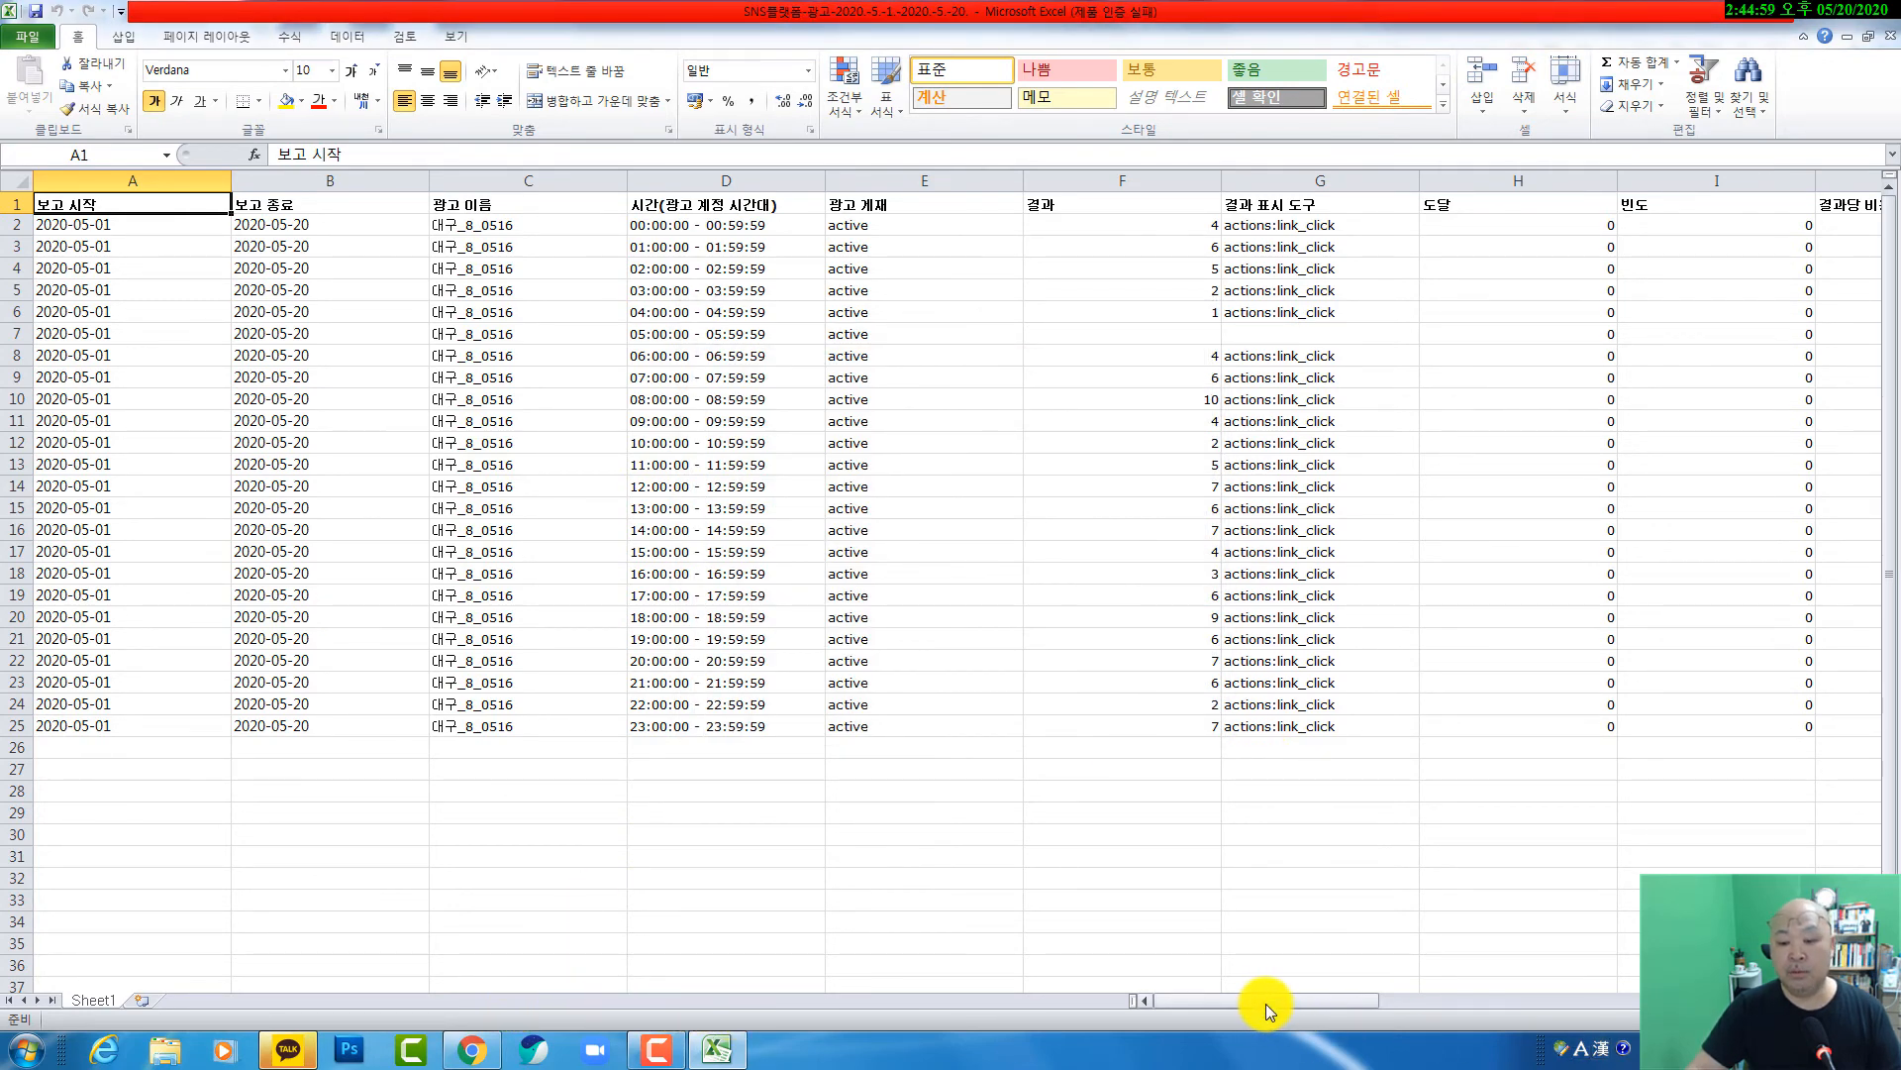
drag(1266, 1002, 1500, 1030)
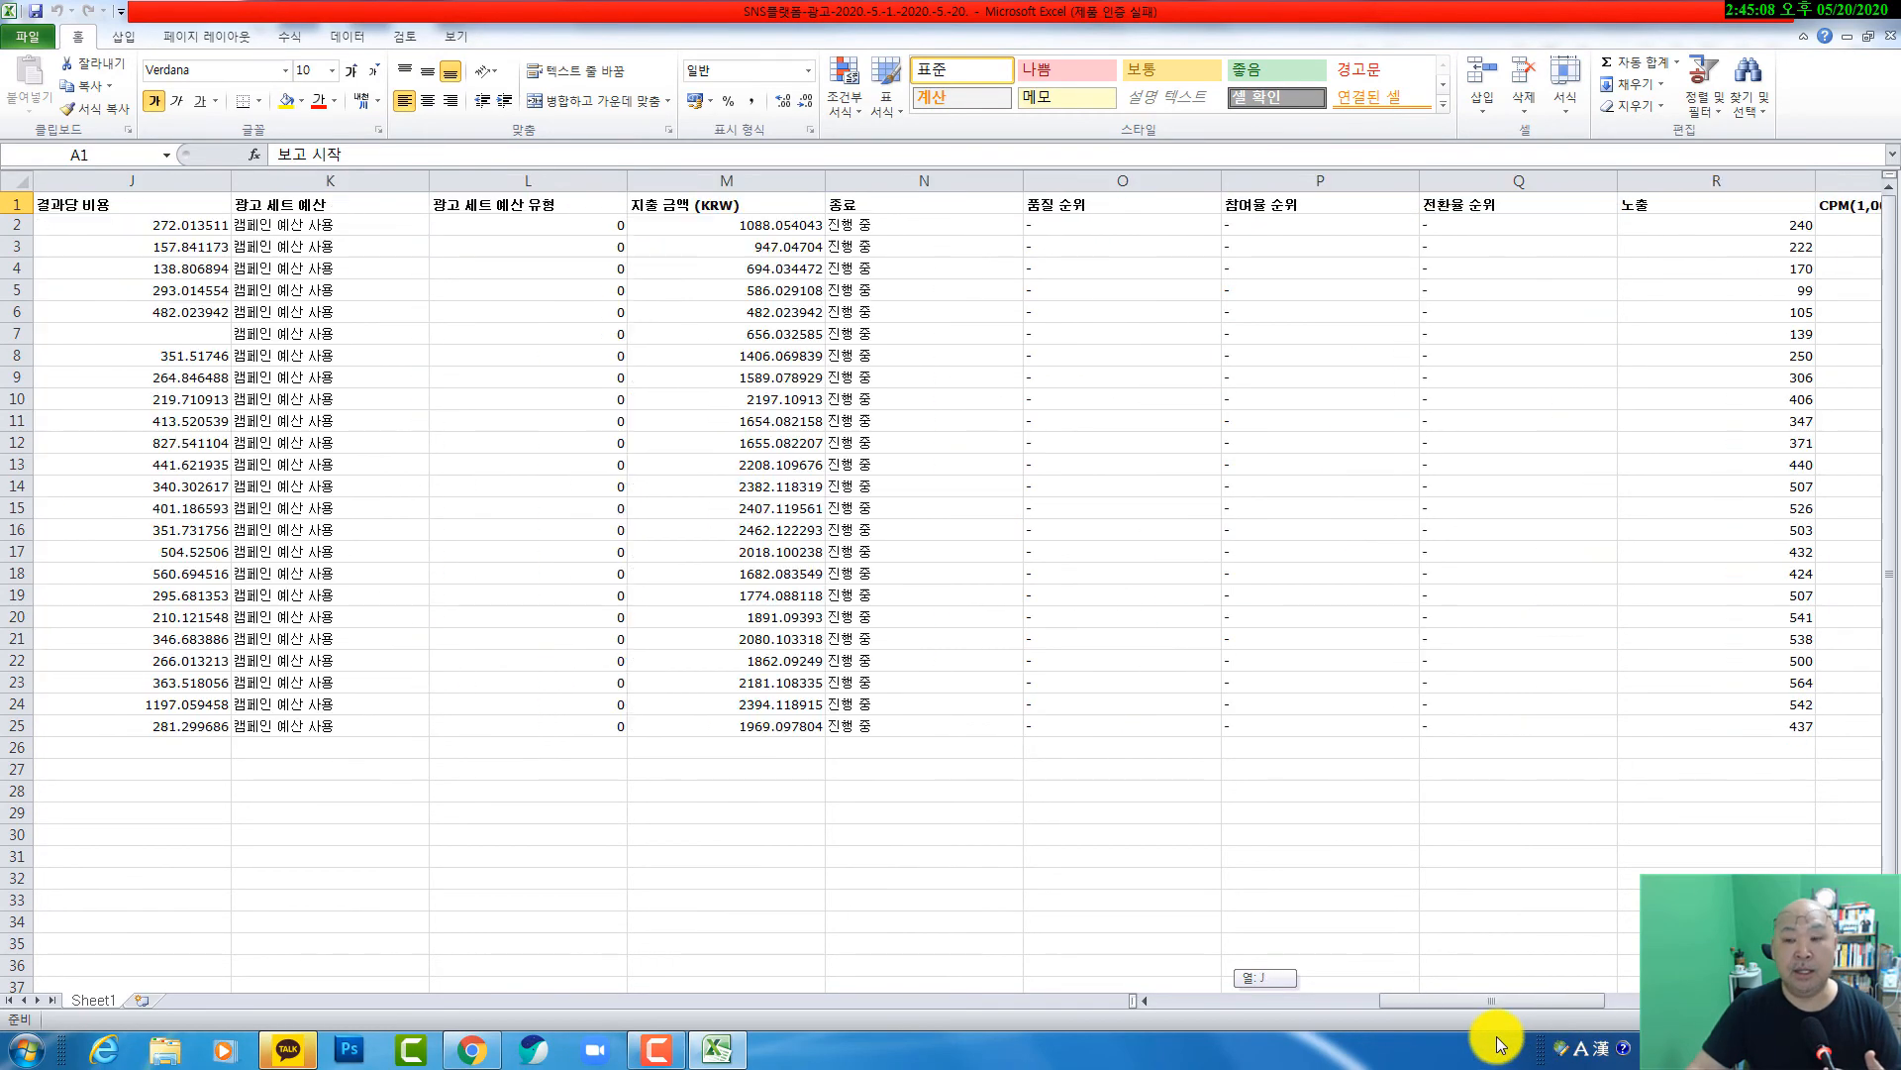
click(1887, 10)
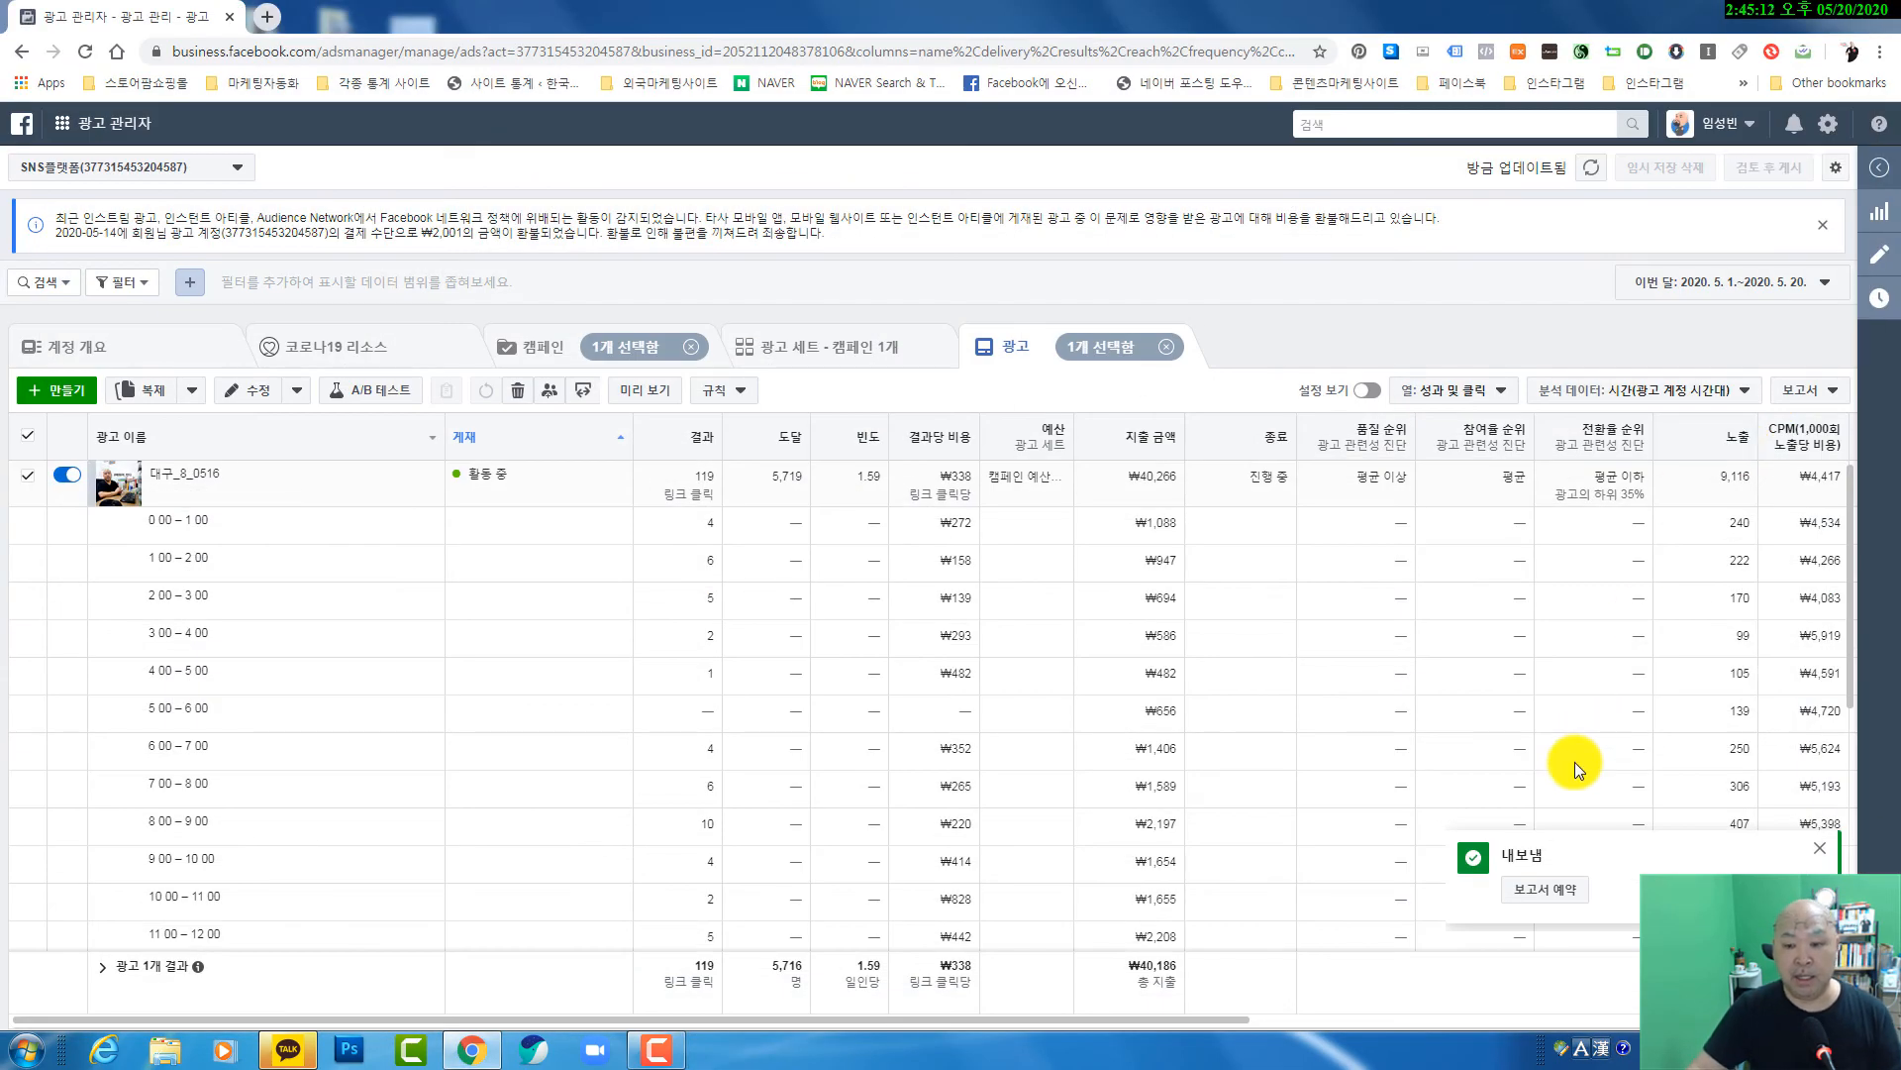
- Return to the campaign list and open the 대구 배워야 8기 campaign's edit settings to view its budget optimization
click(372, 356)
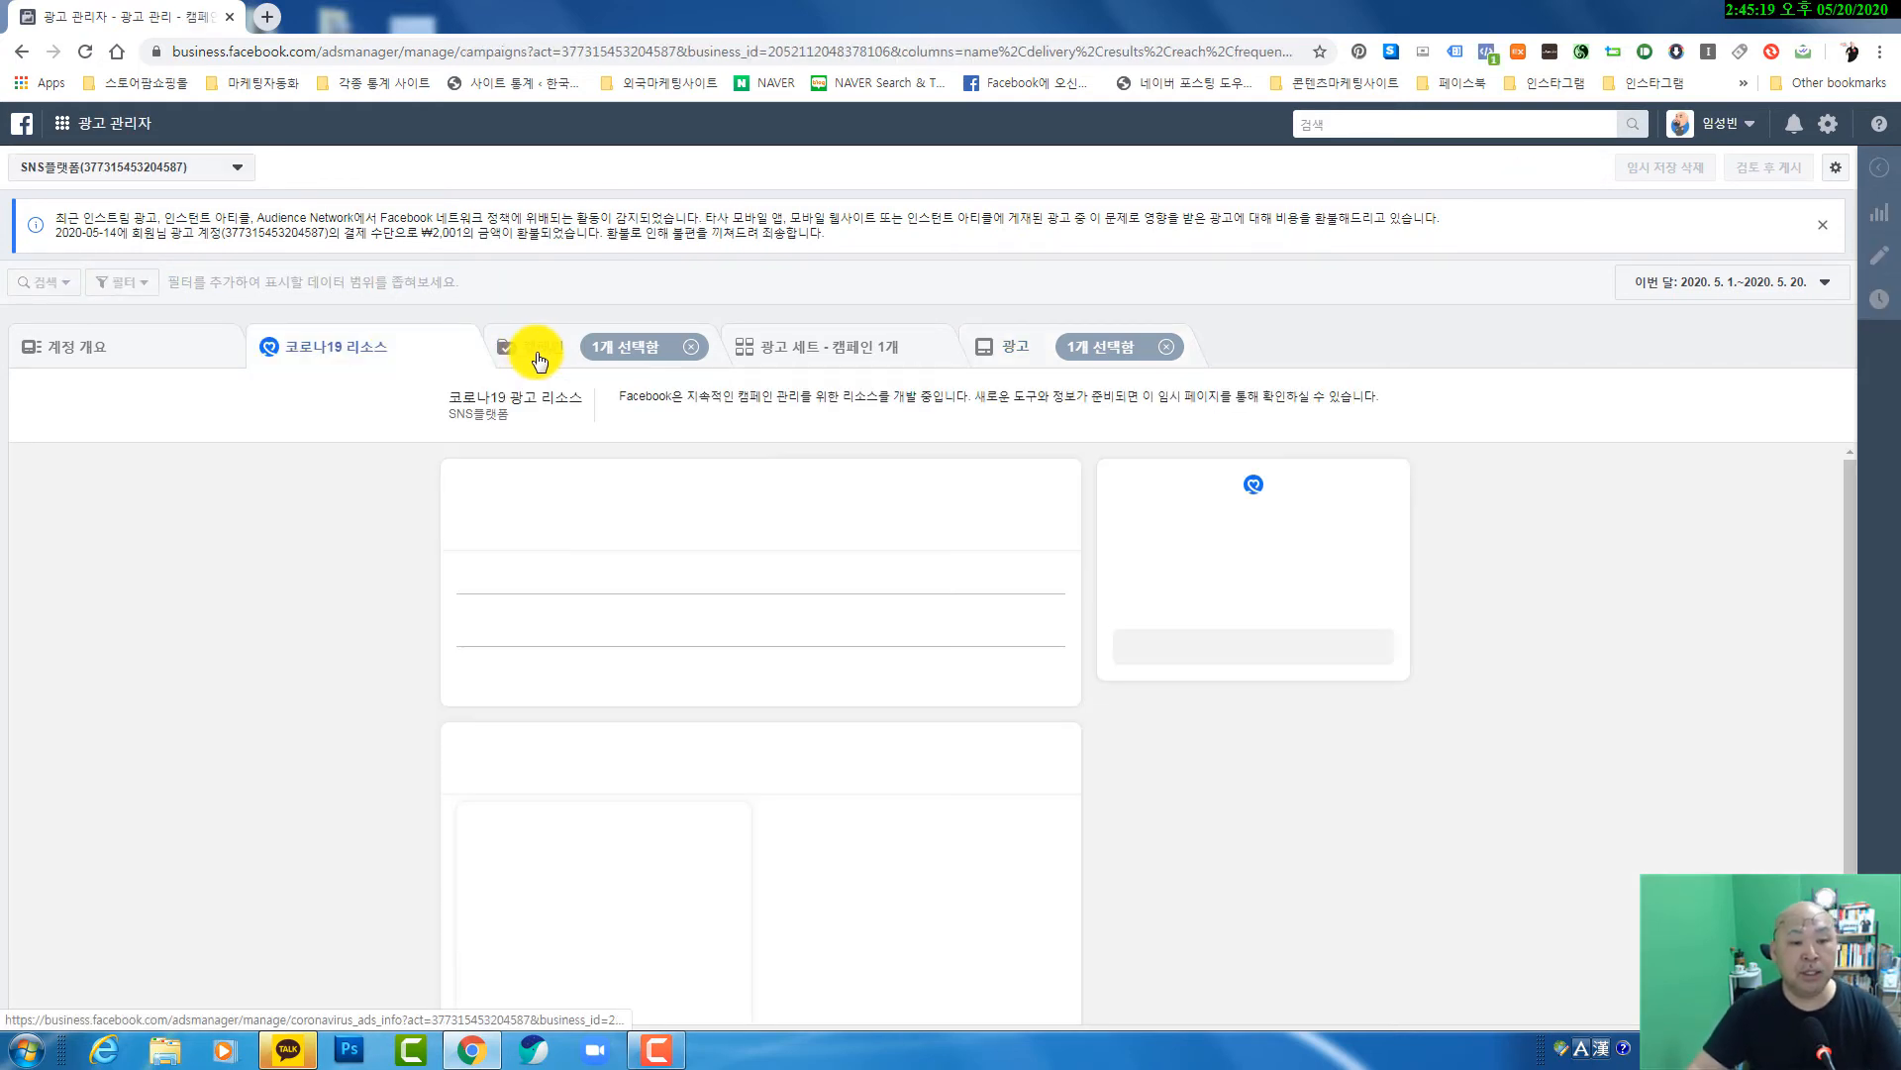
click(540, 356)
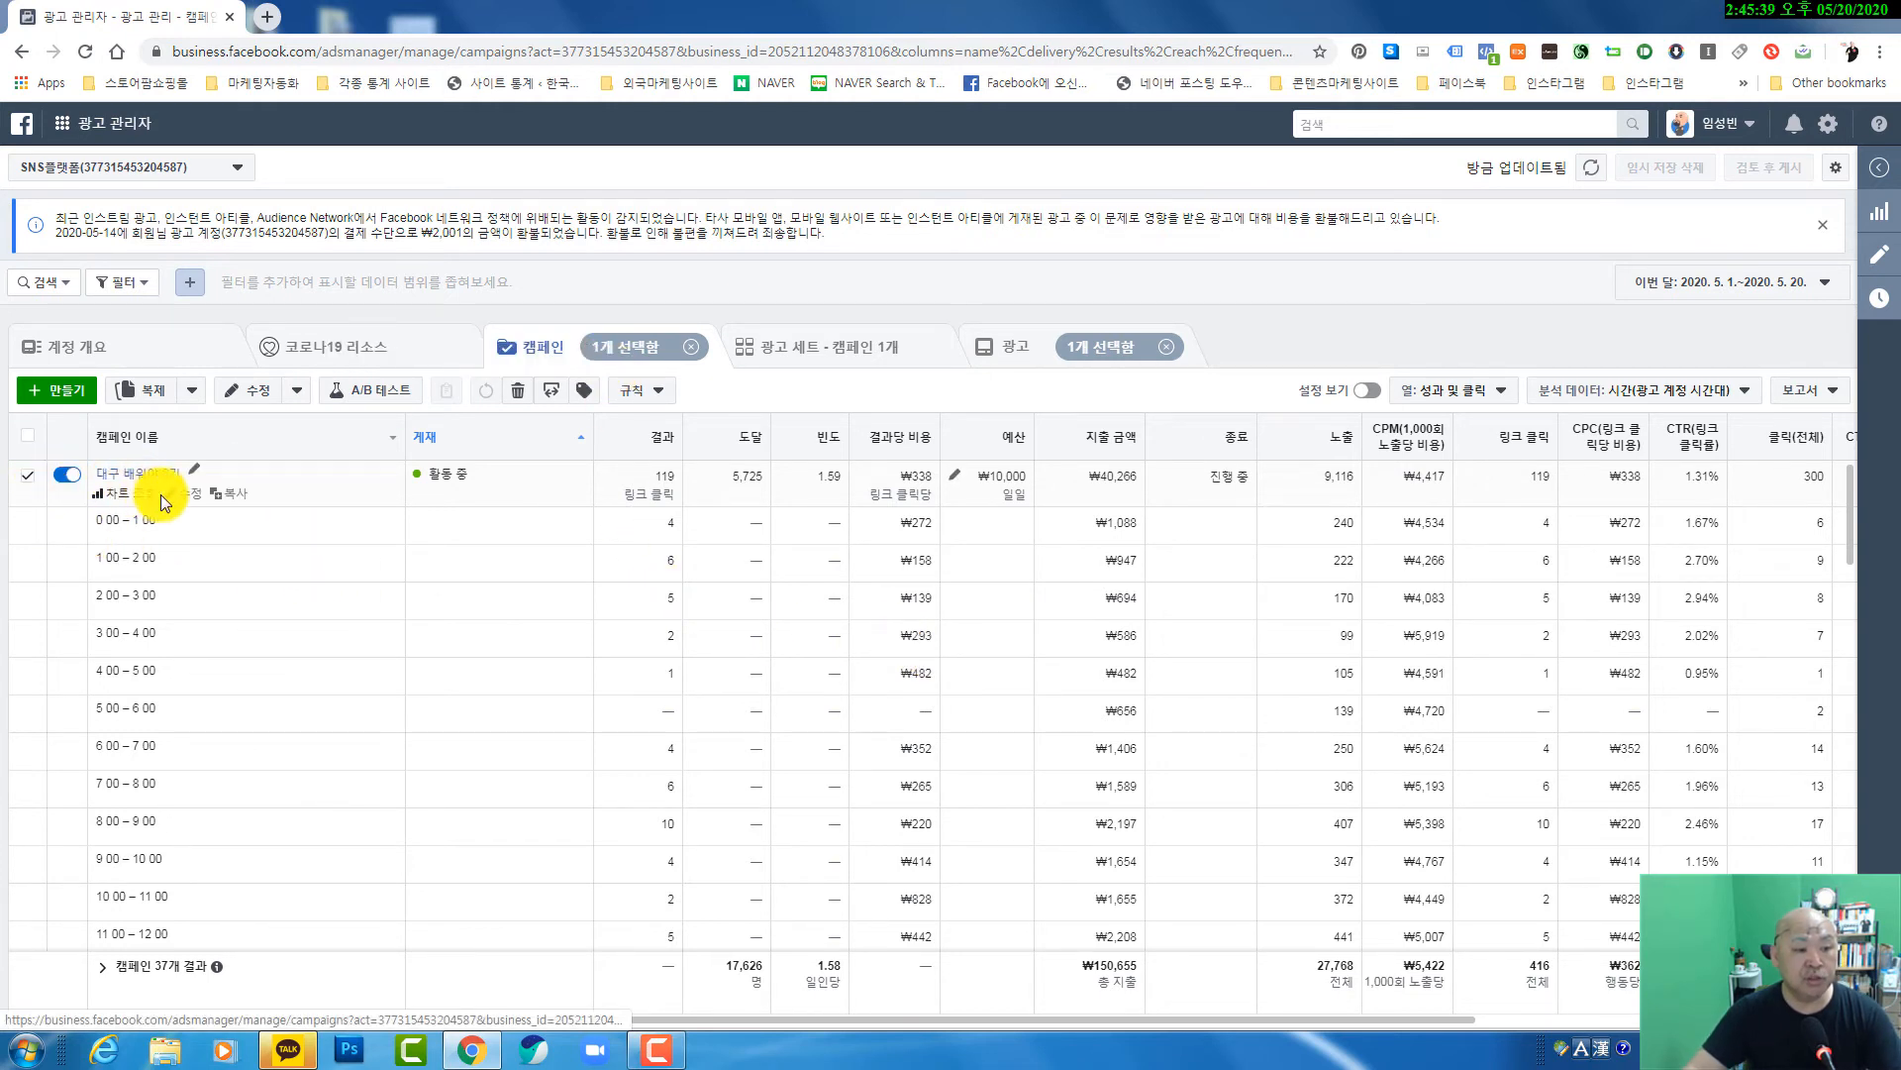
click(193, 503)
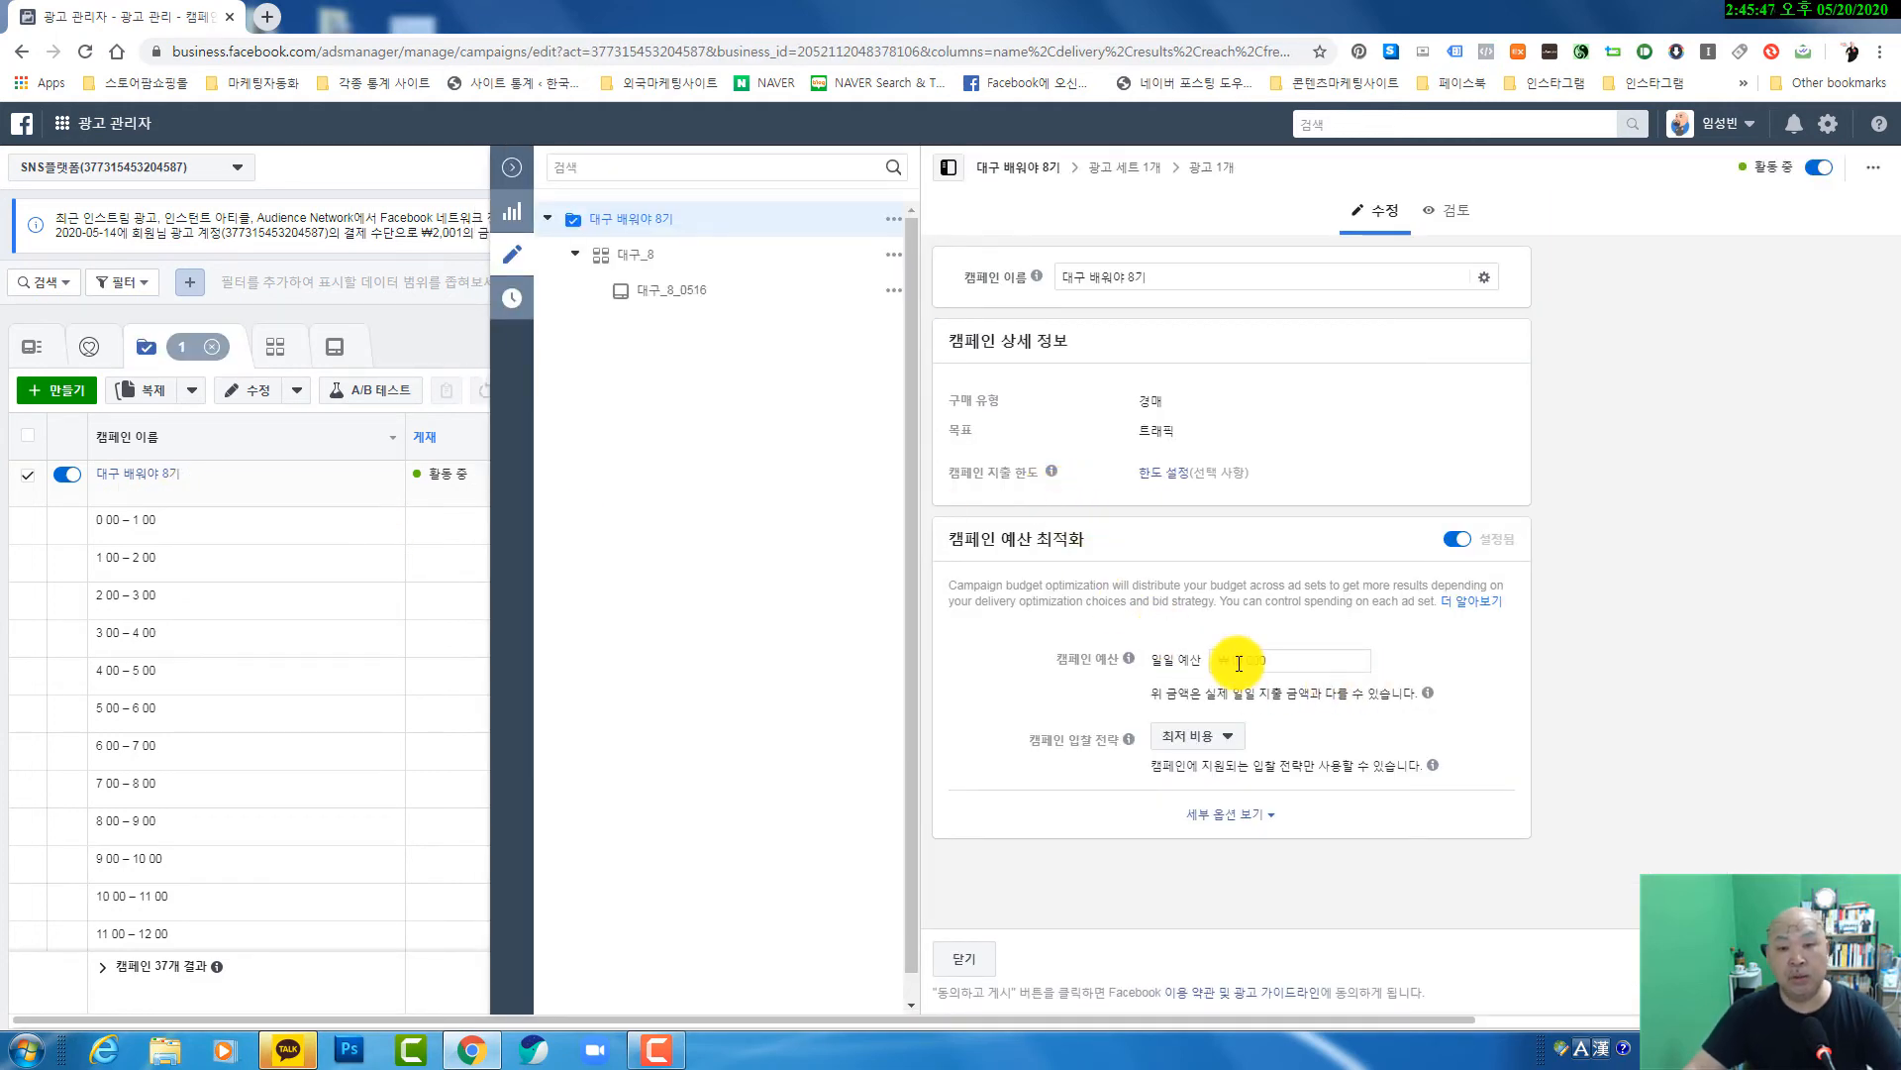
- Open the 대구_8 ad set's settings and review its schedule, target audience, placements and delivery optimization
click(638, 254)
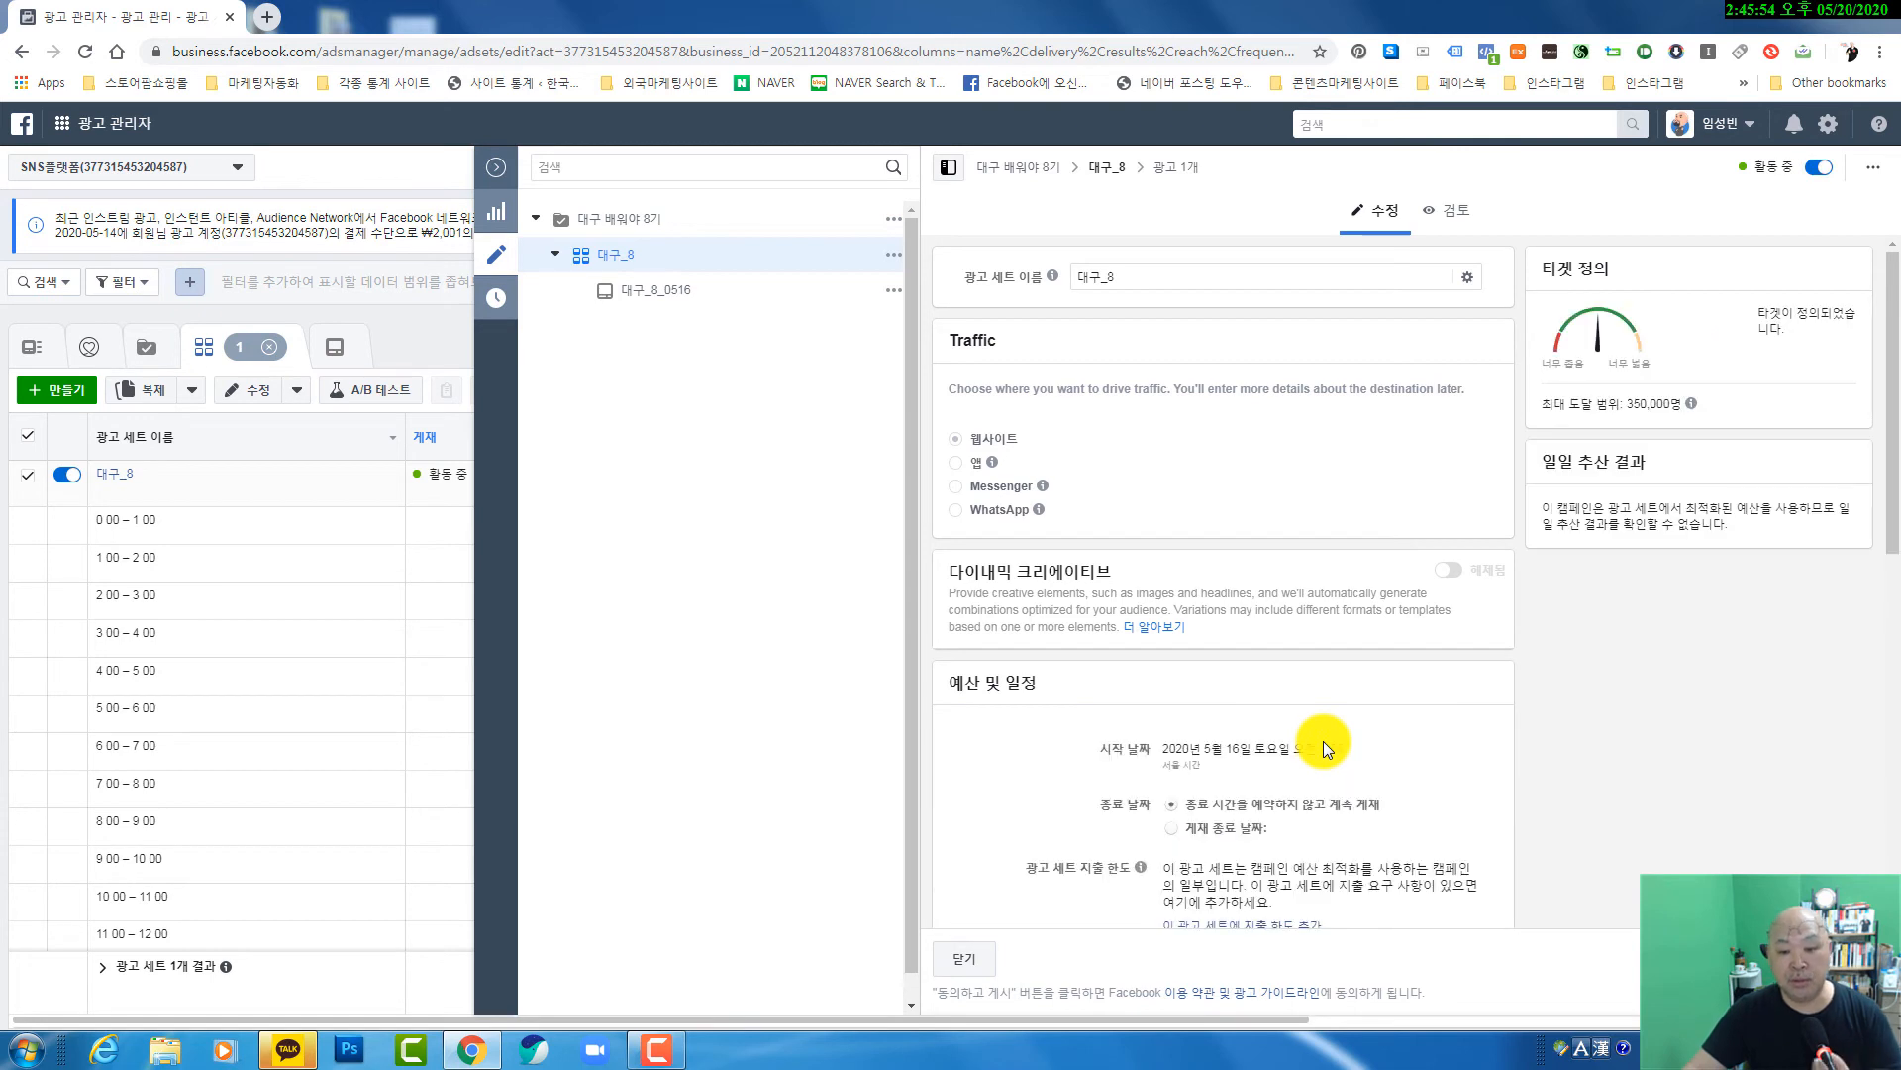
scroll(1323, 741, down, 3)
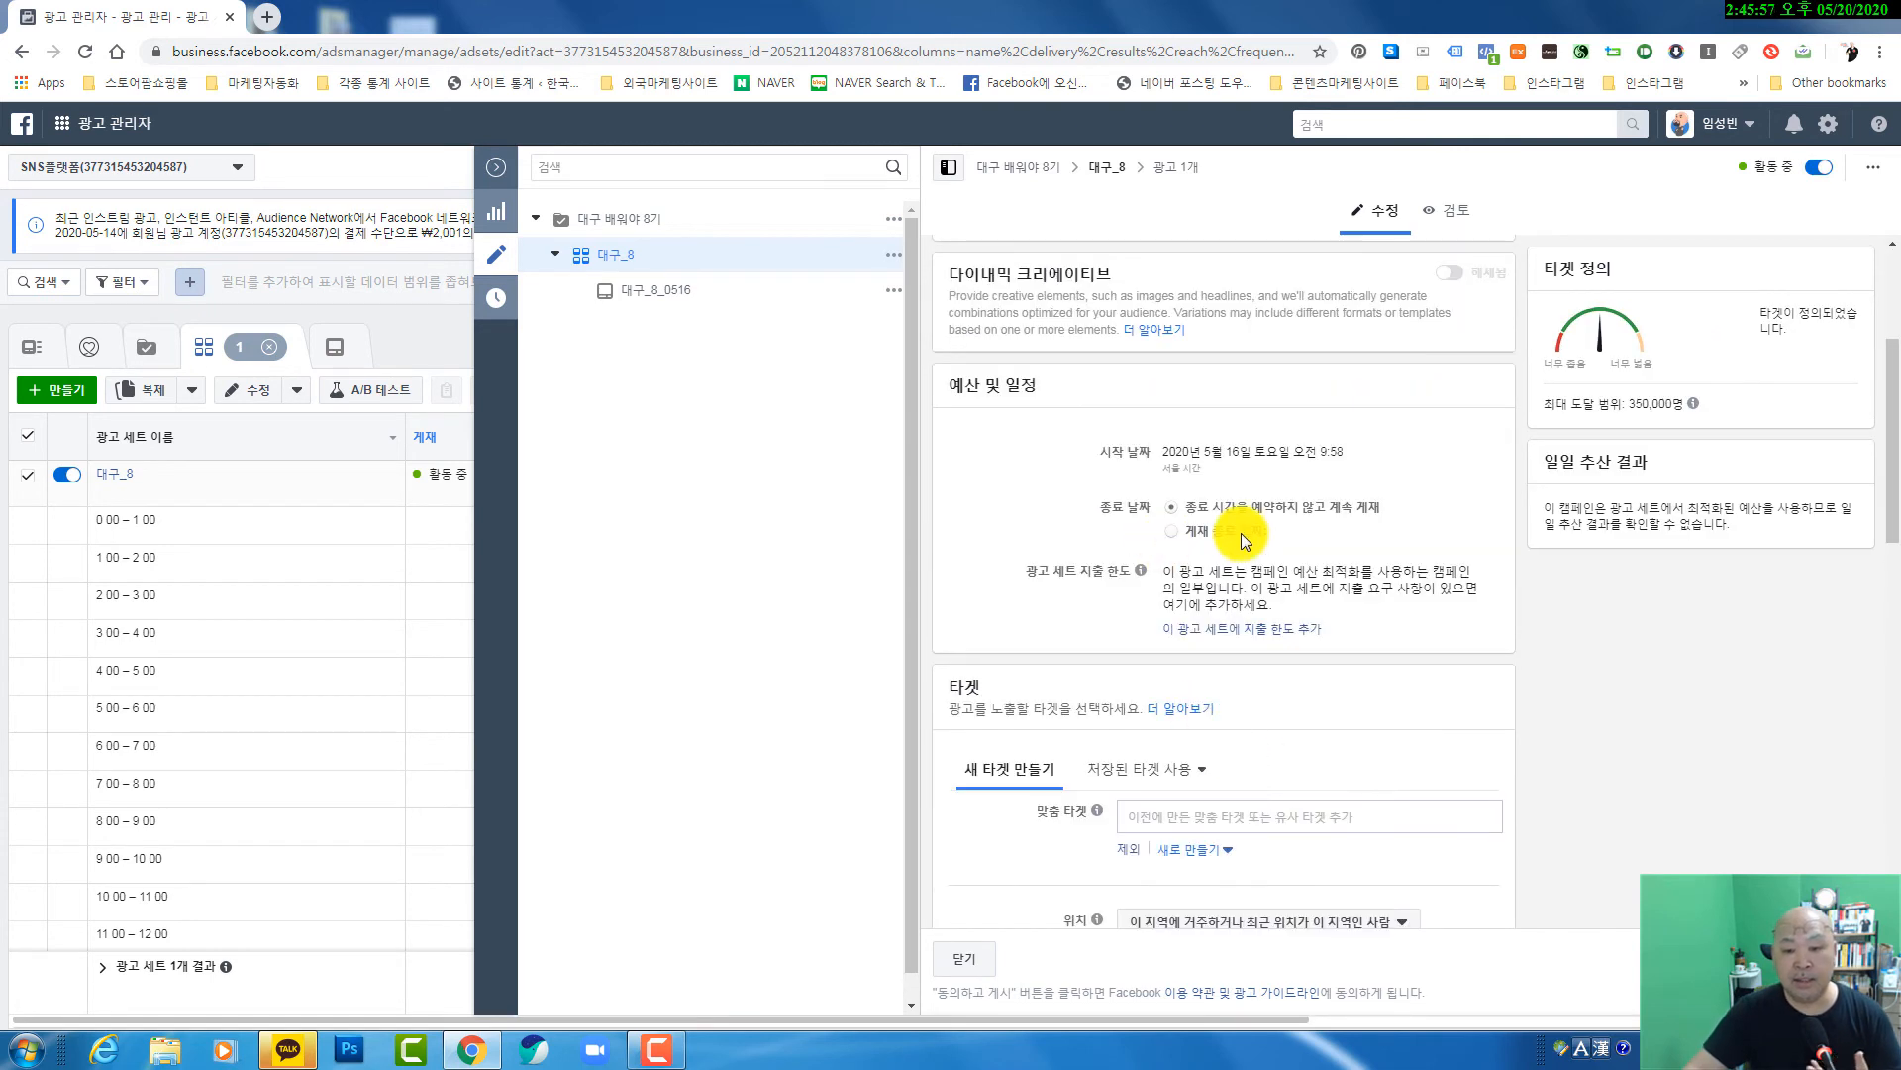
scroll(1242, 535, down, 4)
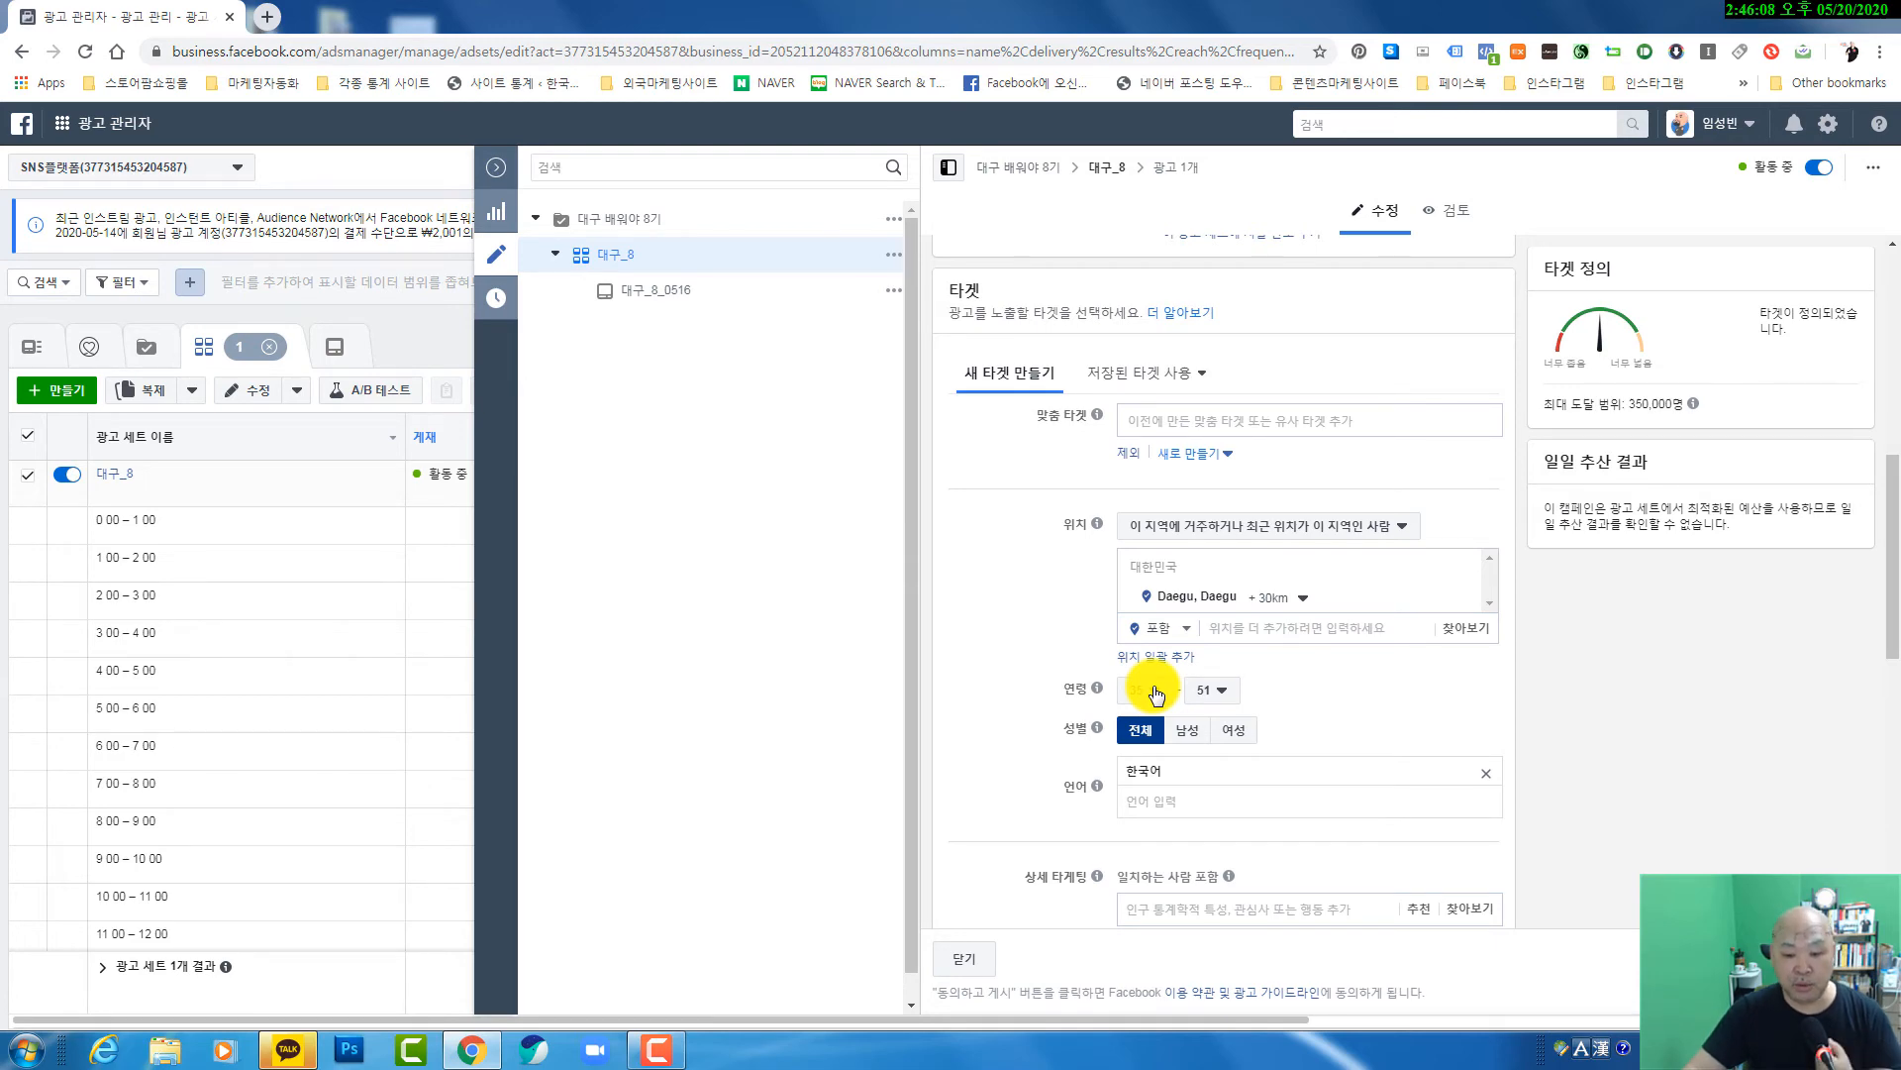
scroll(1346, 743, down, 4)
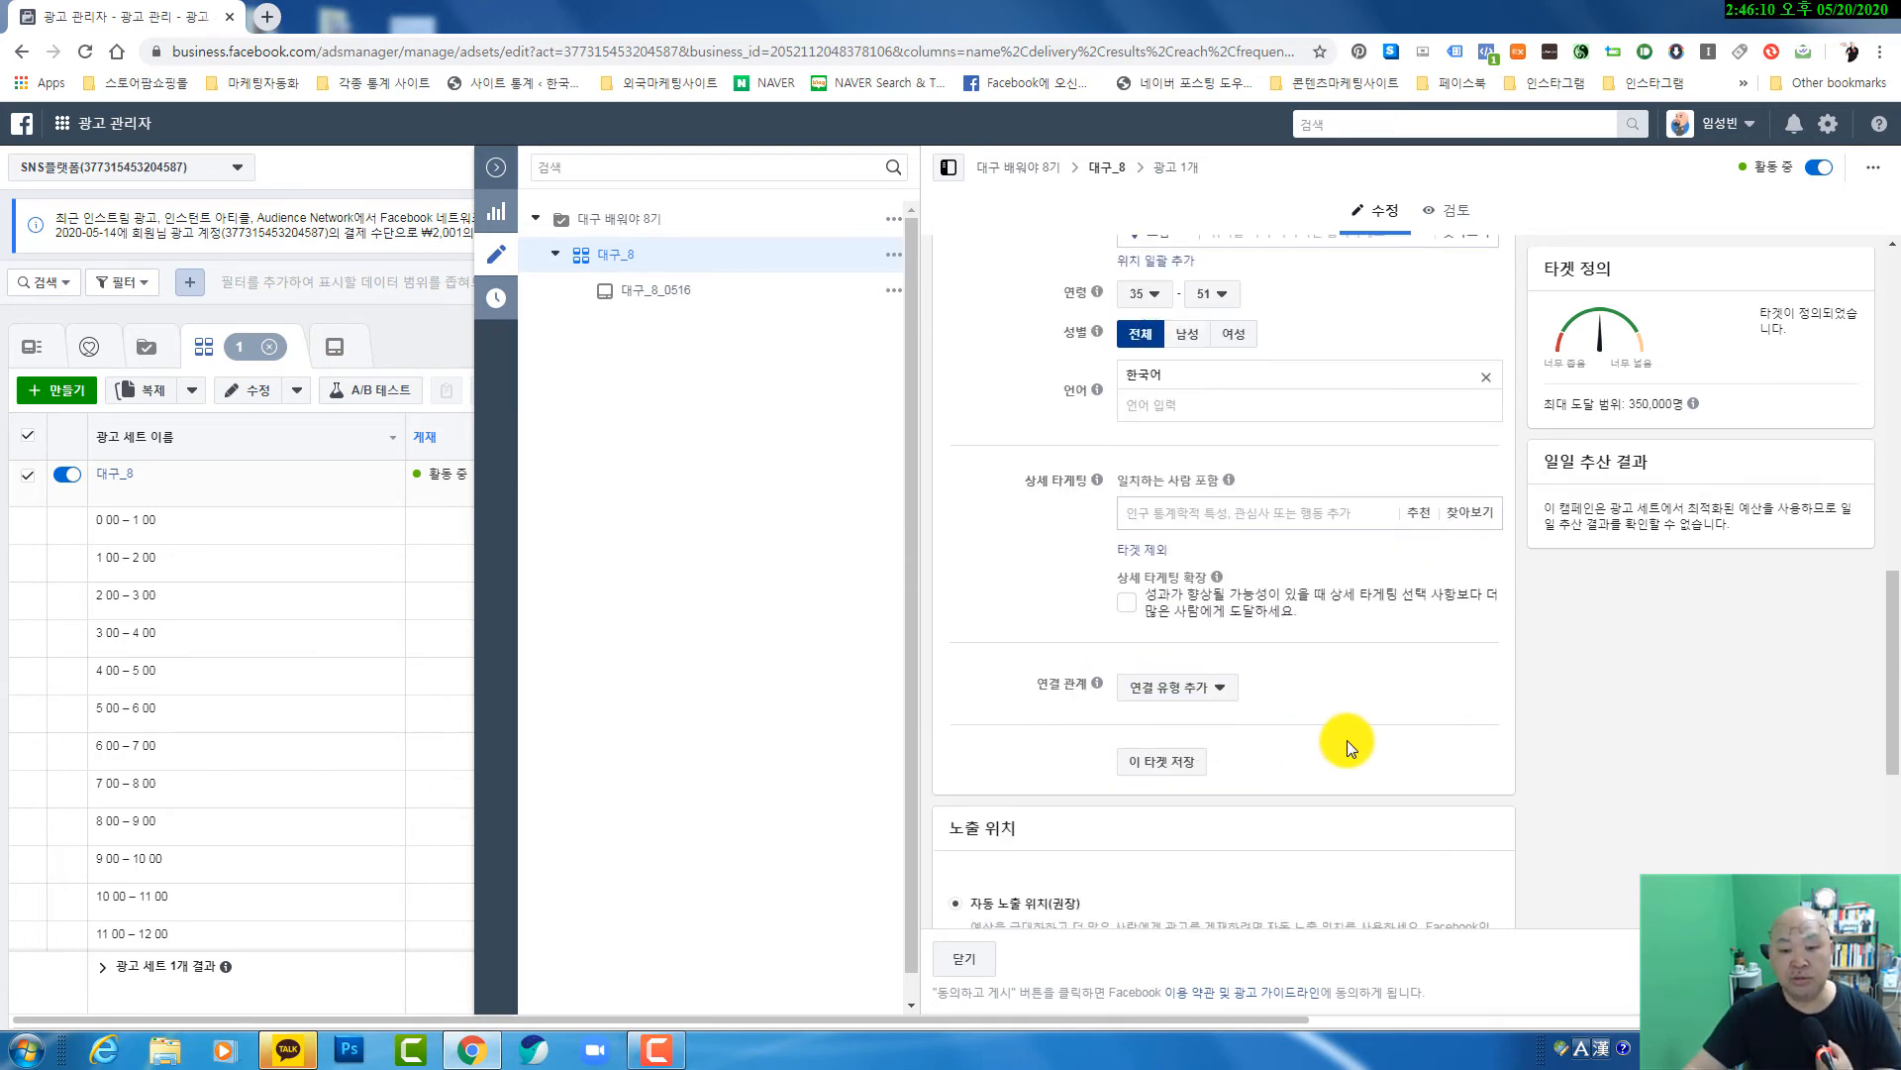
scroll(1141, 743, down, 5)
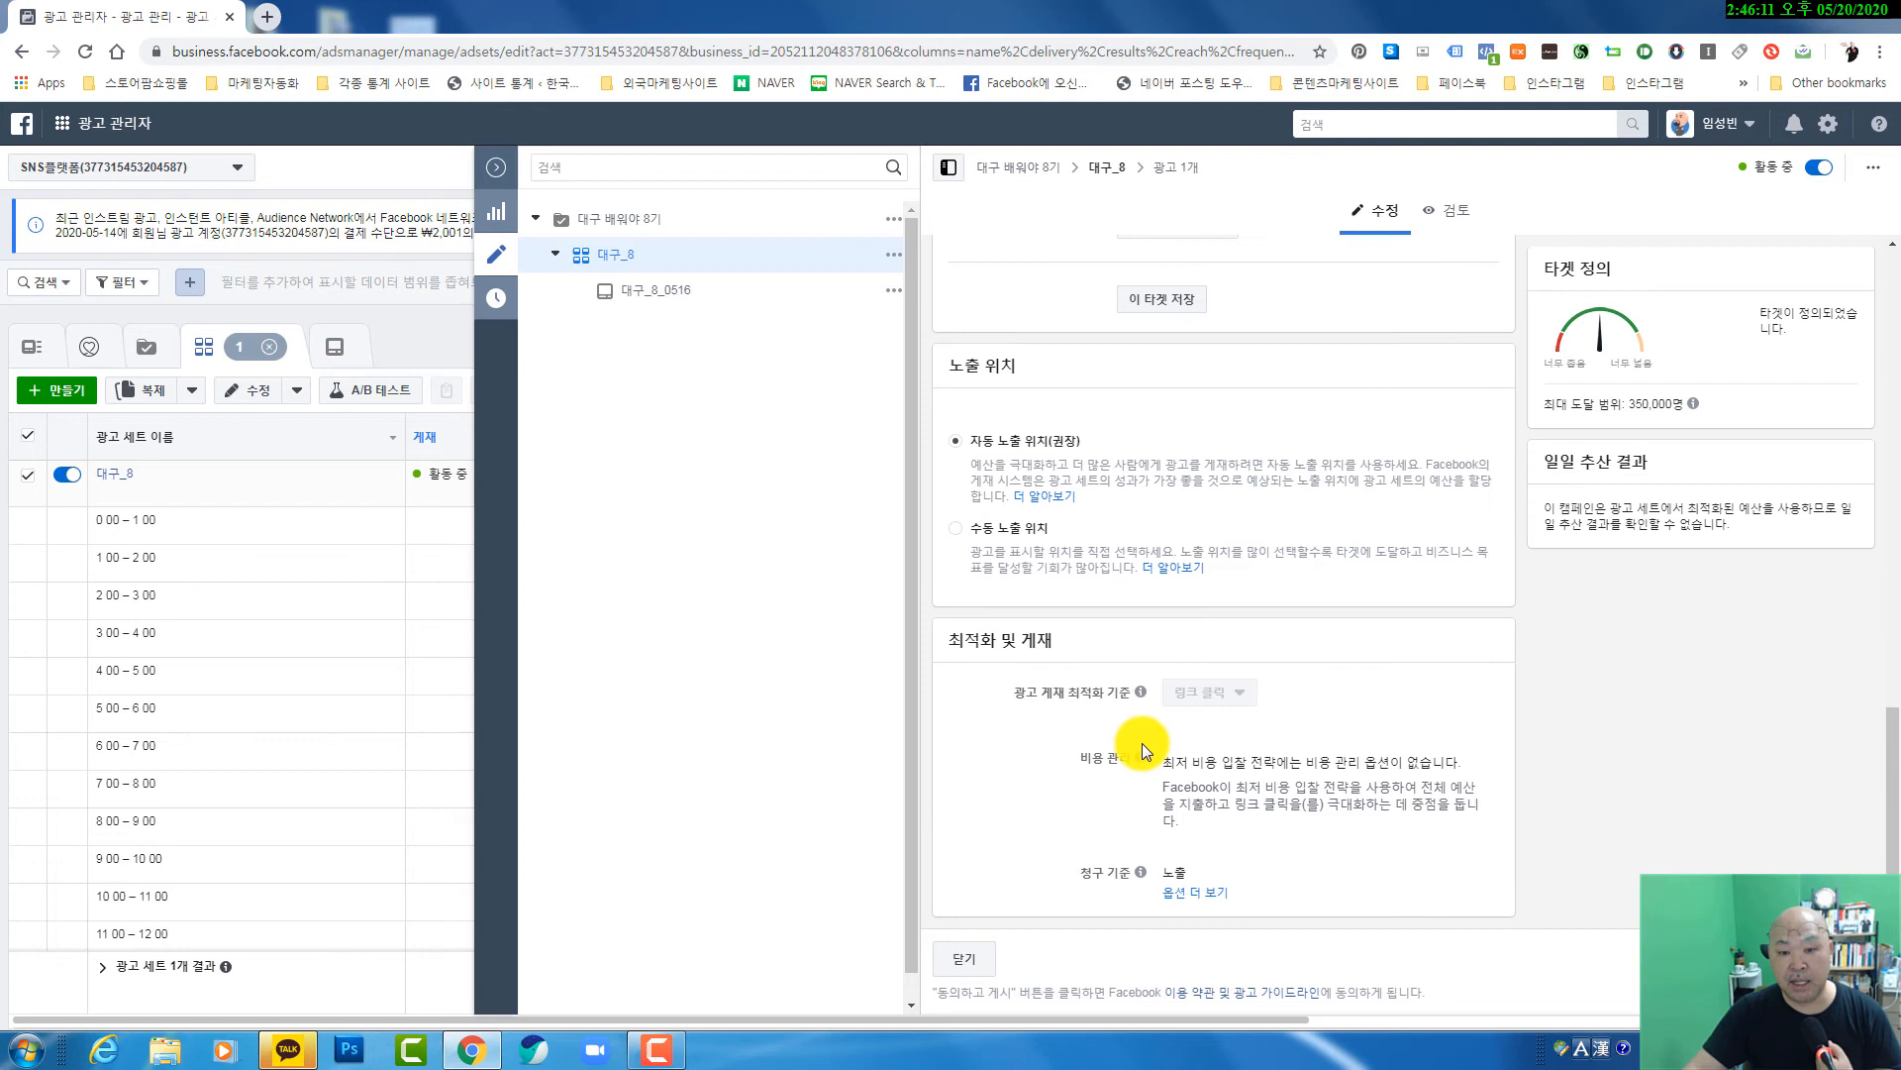
- Open the 대구_8_0516 ad's settings and review its accounts, format, image, primary text and website URL
click(671, 293)
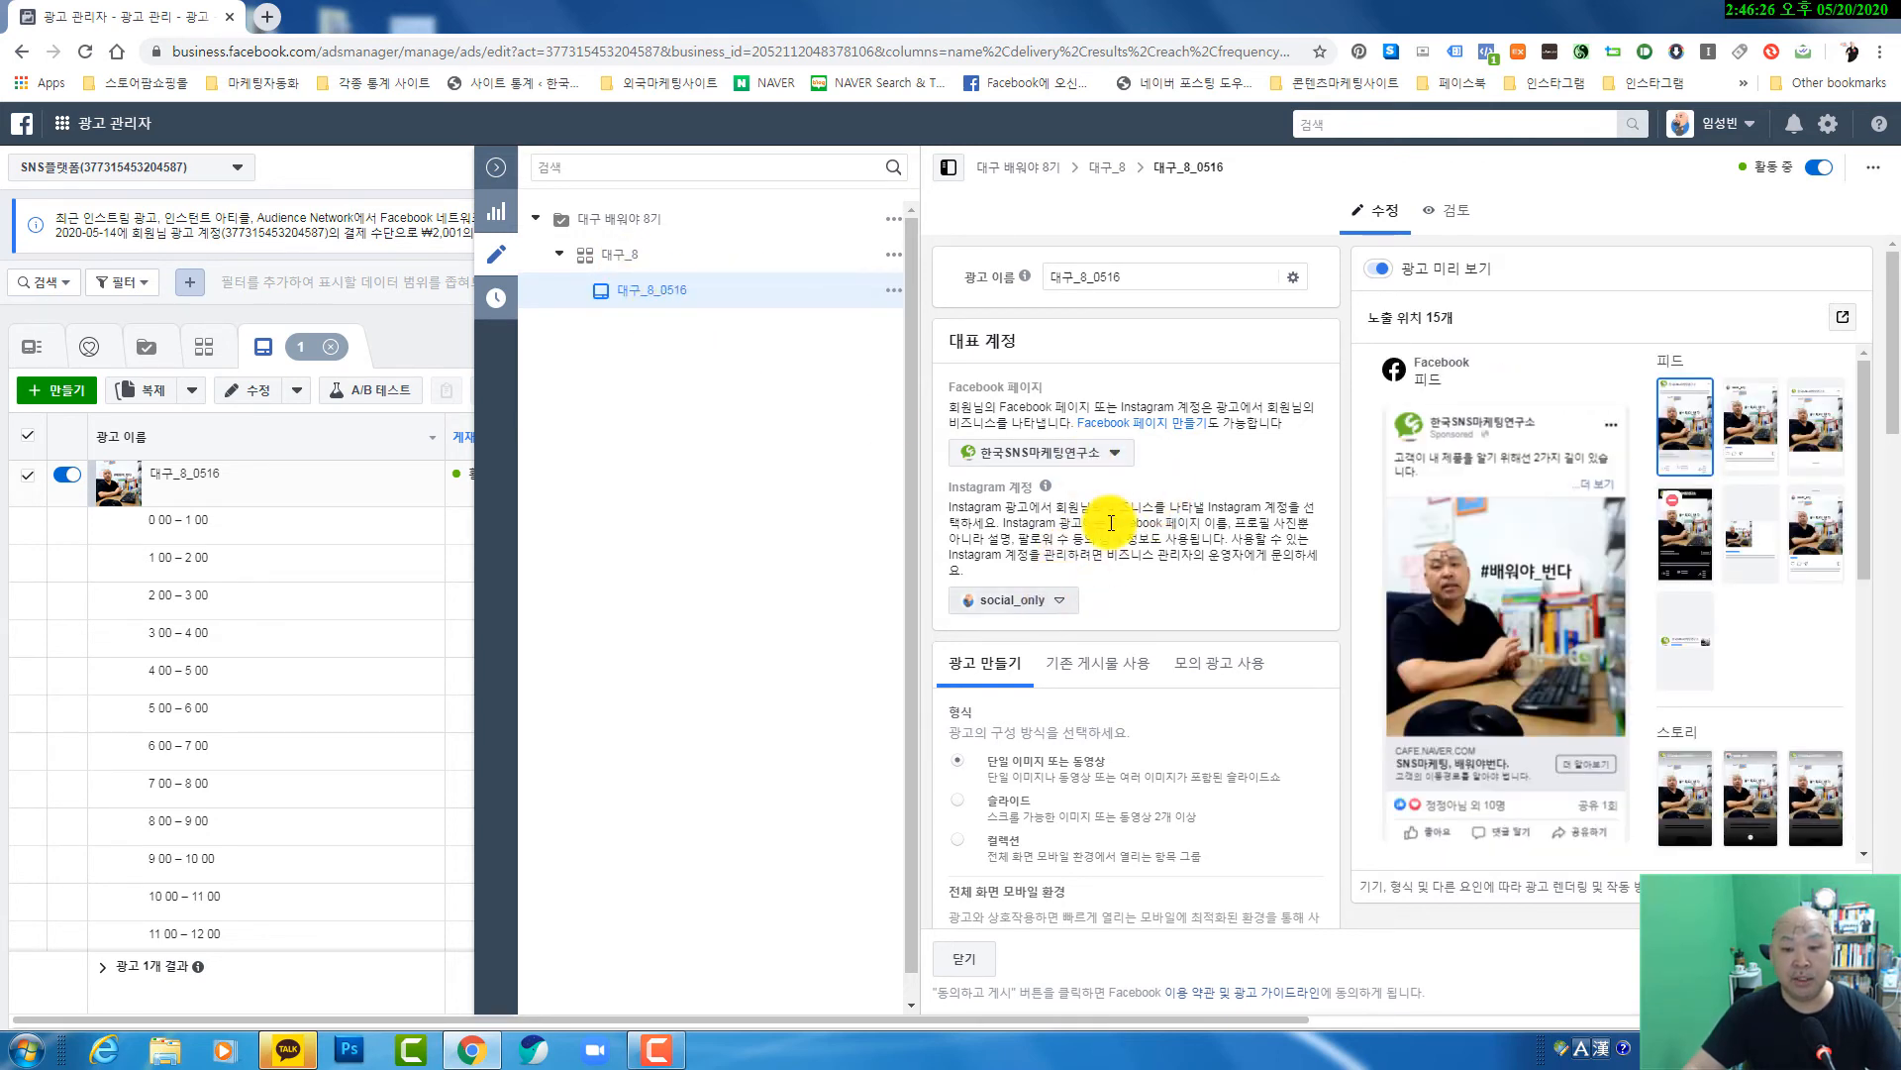
scroll(1230, 740, down, 5)
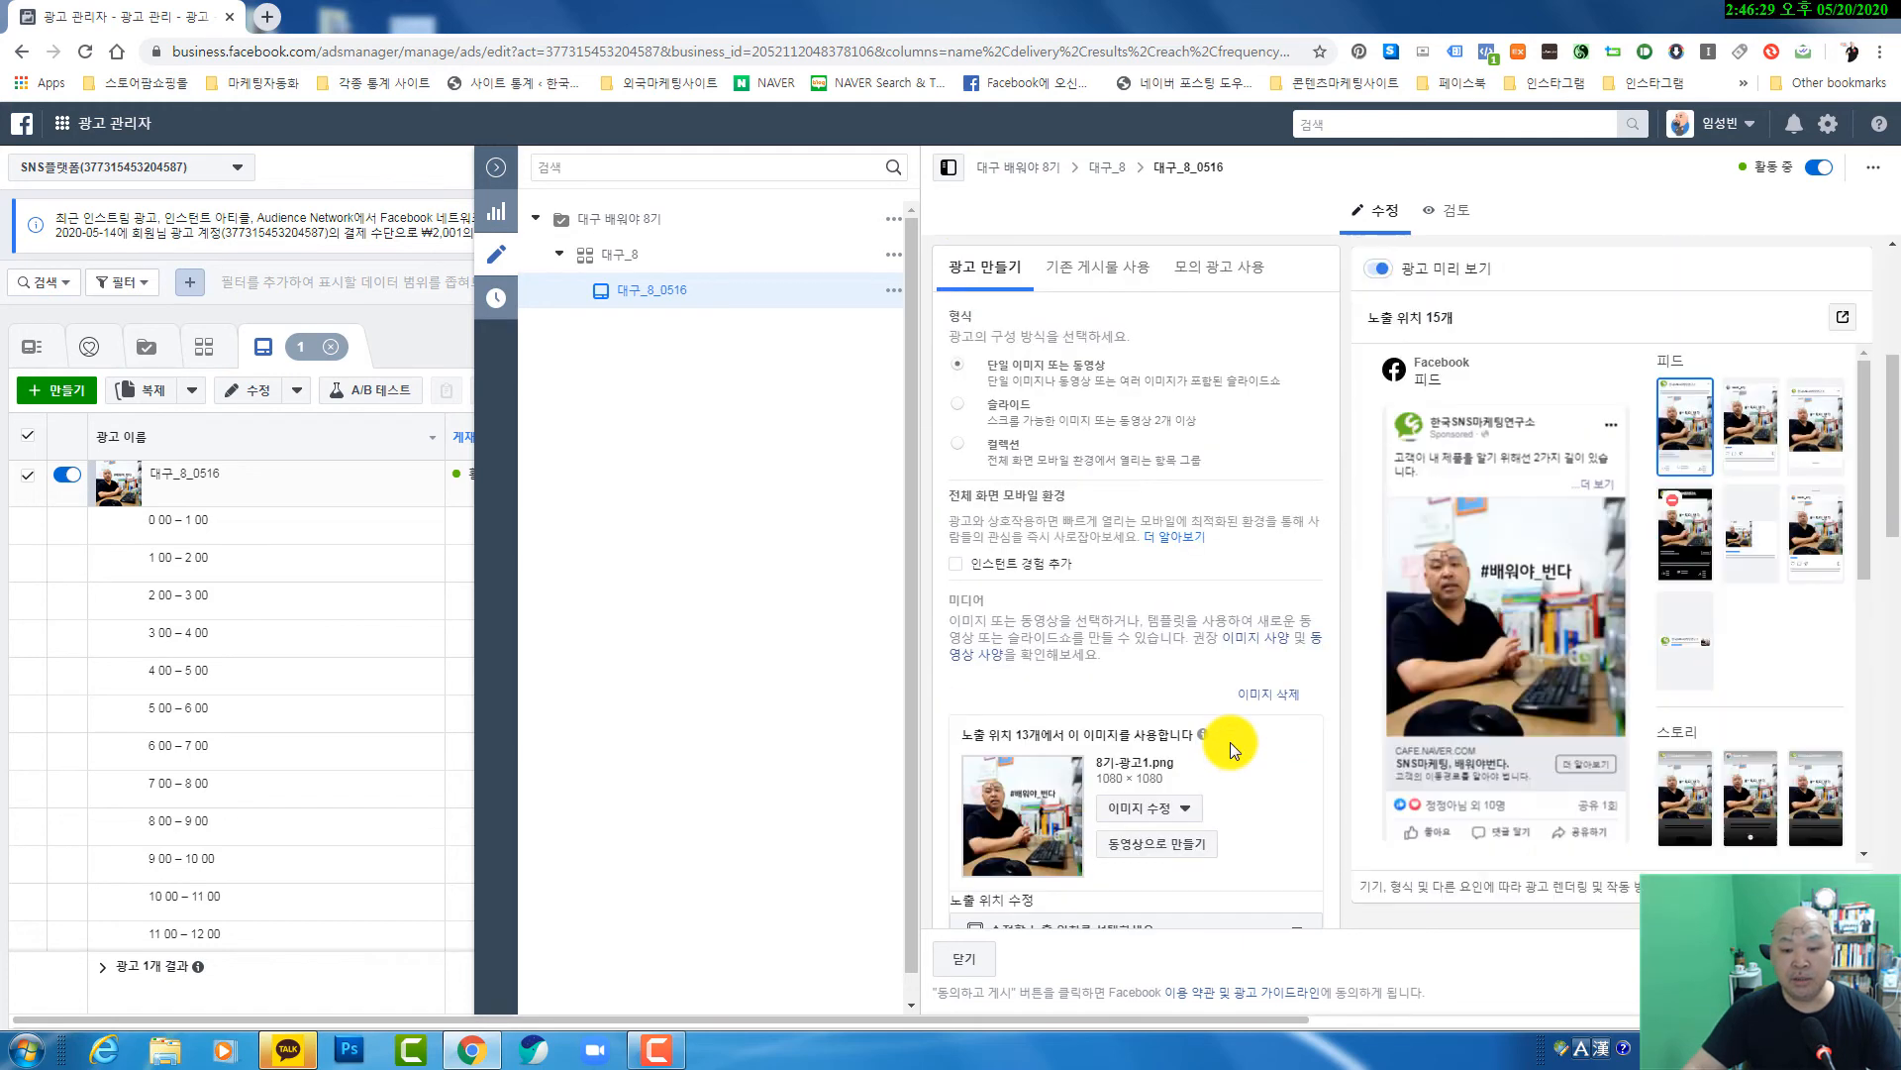
scroll(1230, 741, down, 3)
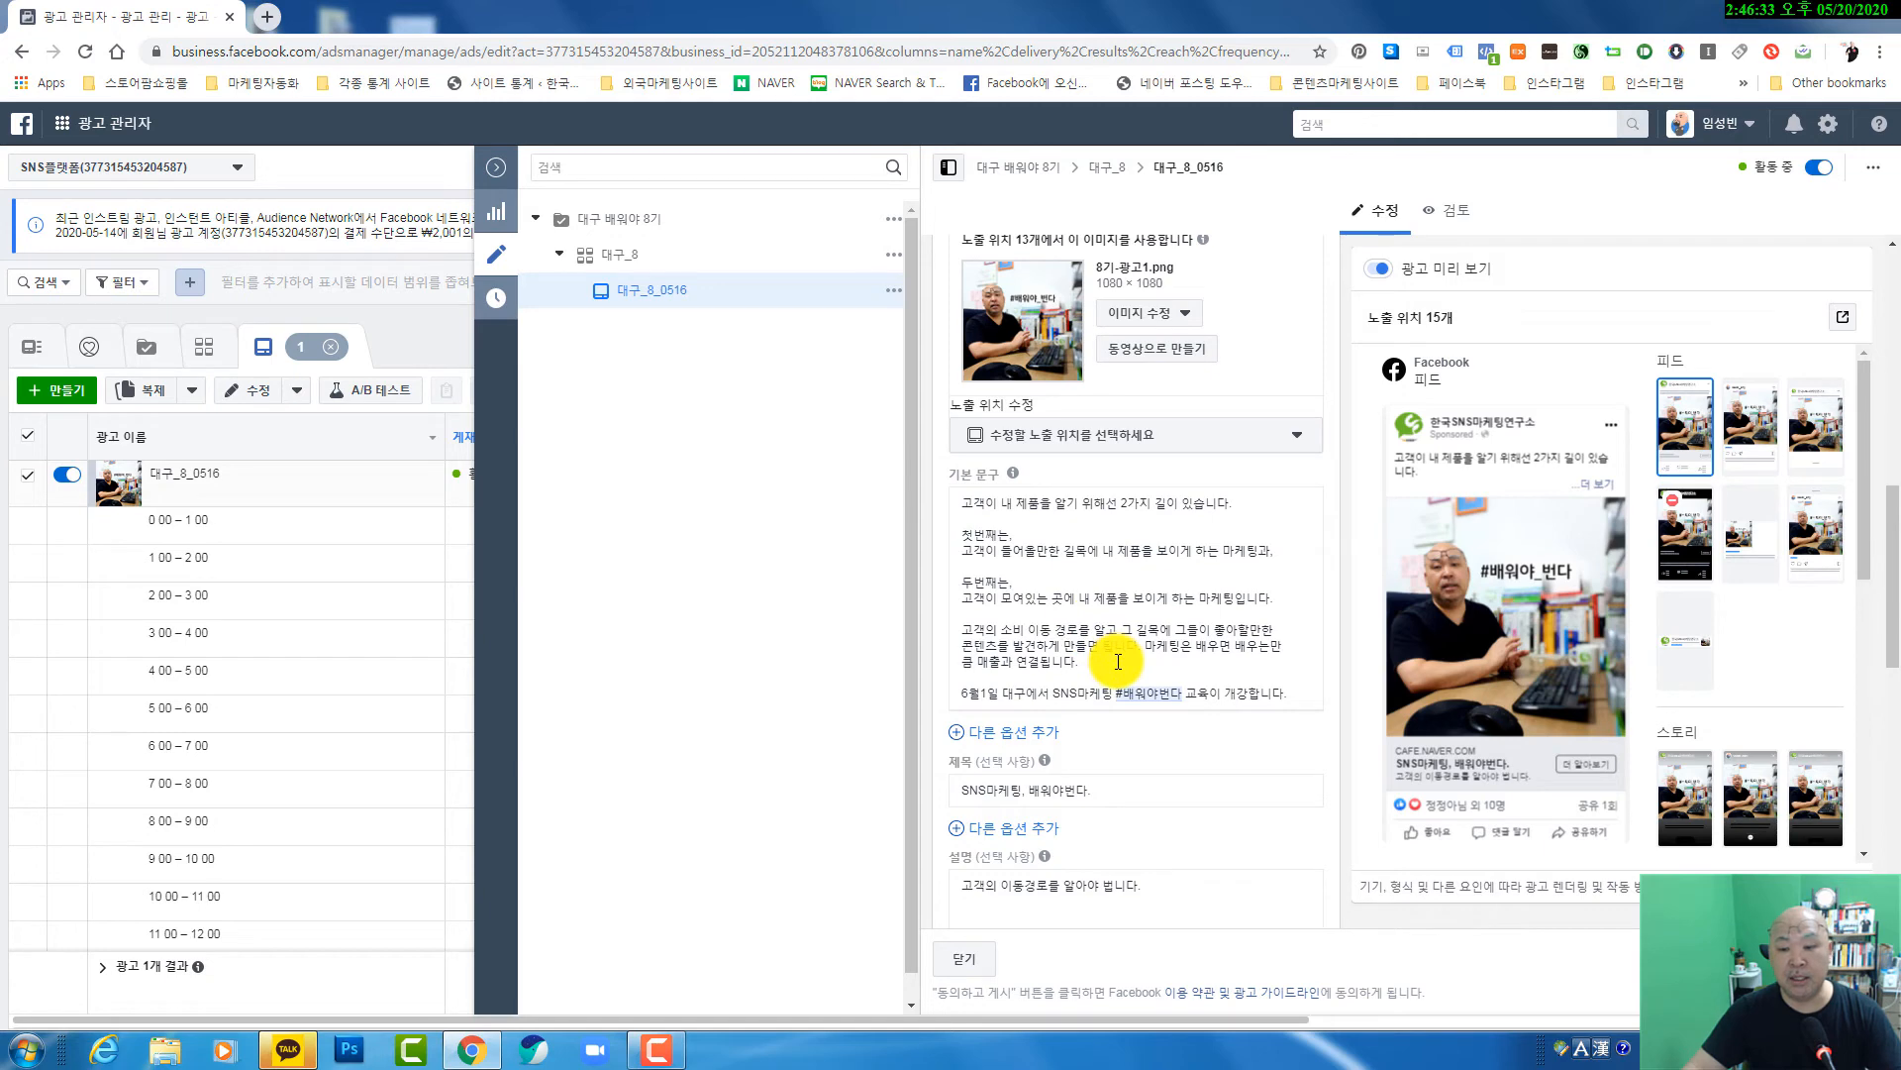
scroll(1099, 713, down, 3)
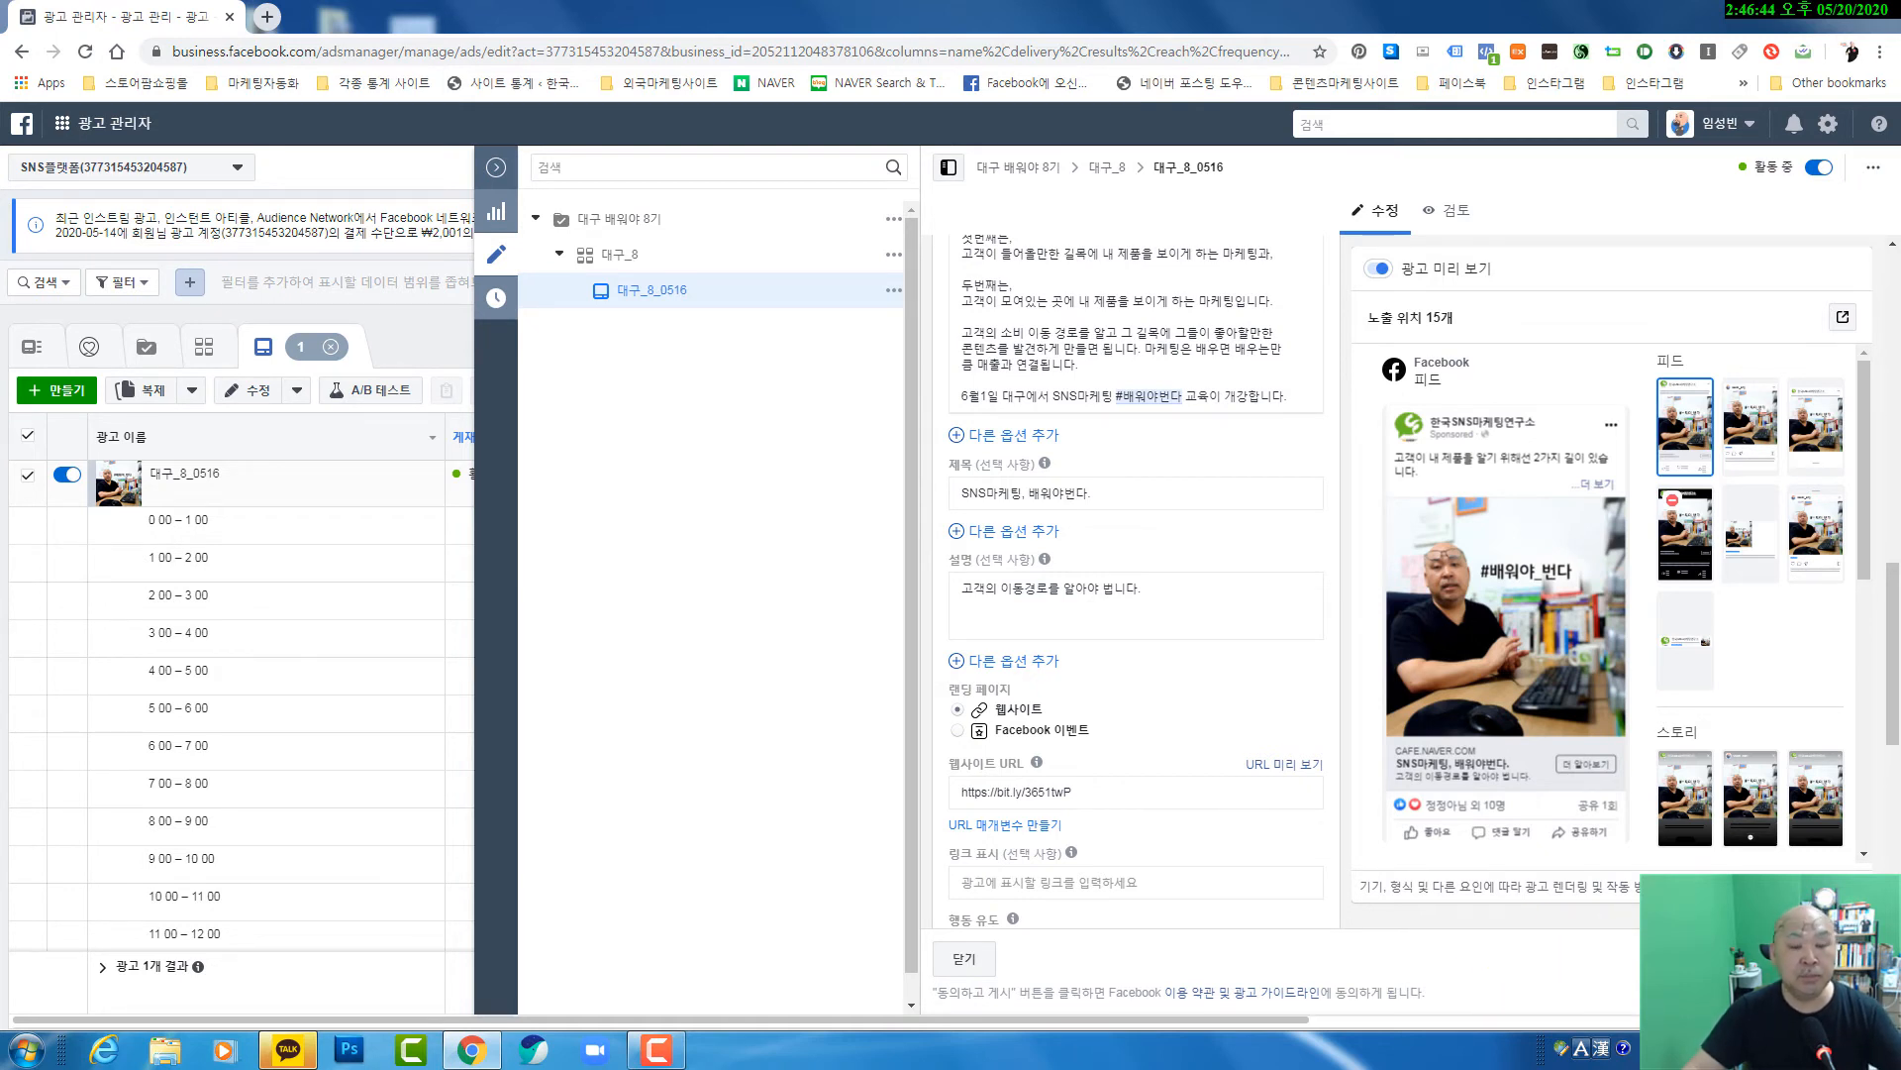
- Open the ad's preview in the Facebook desktop news feed and find the sponsored post there
mouse_move(1531, 865)
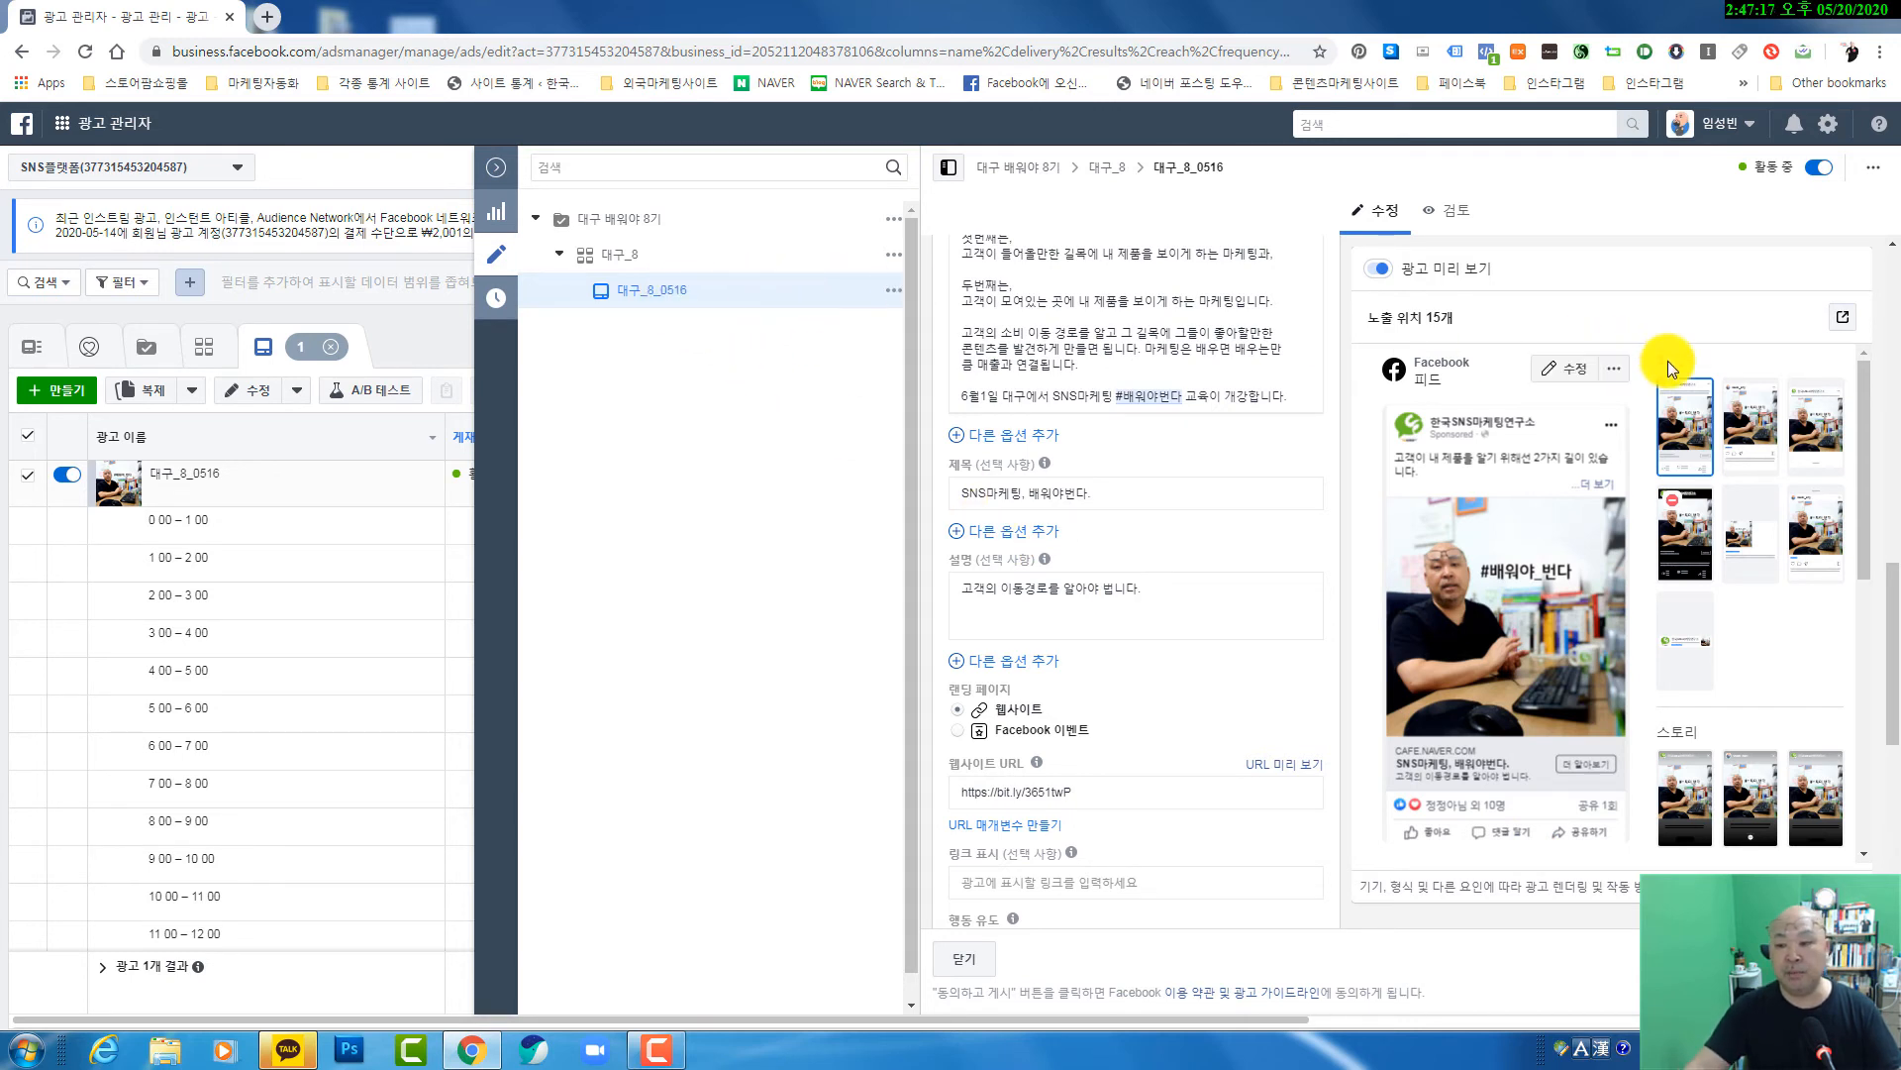
click(1842, 320)
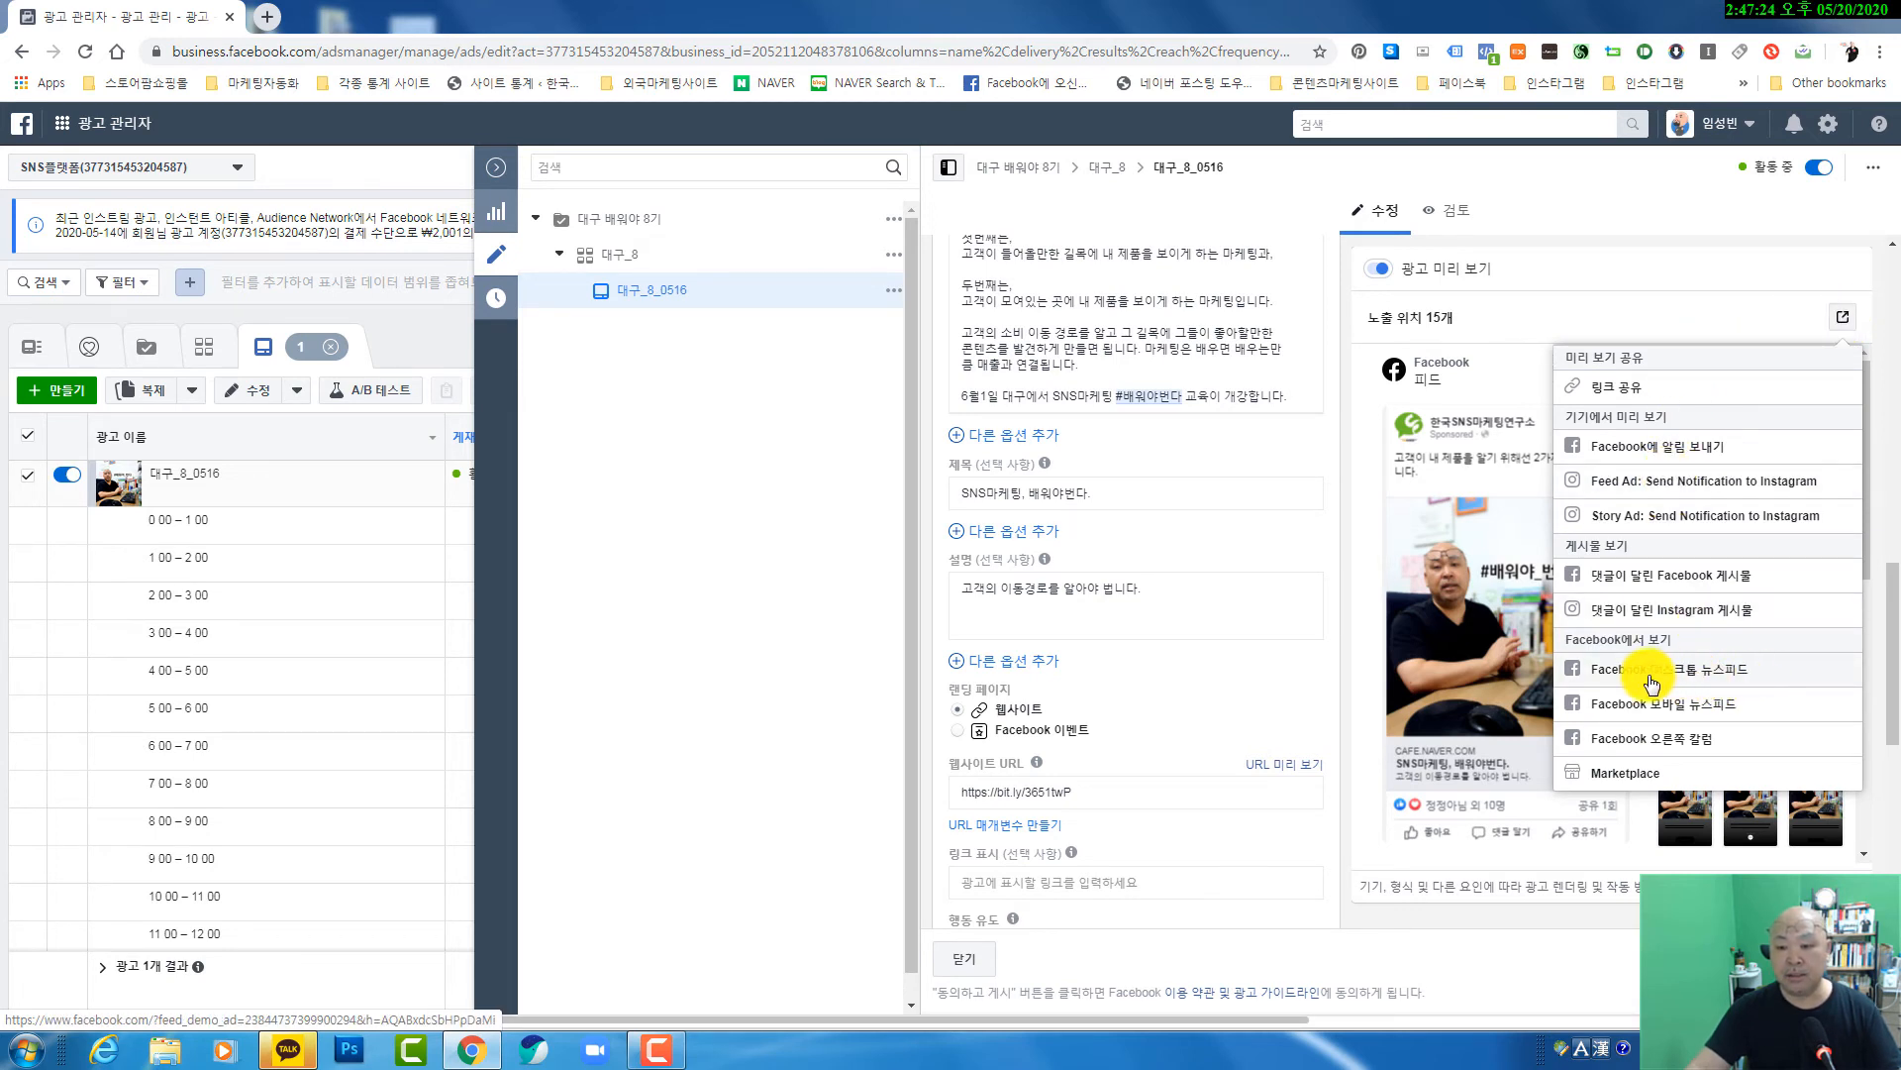
click(1726, 679)
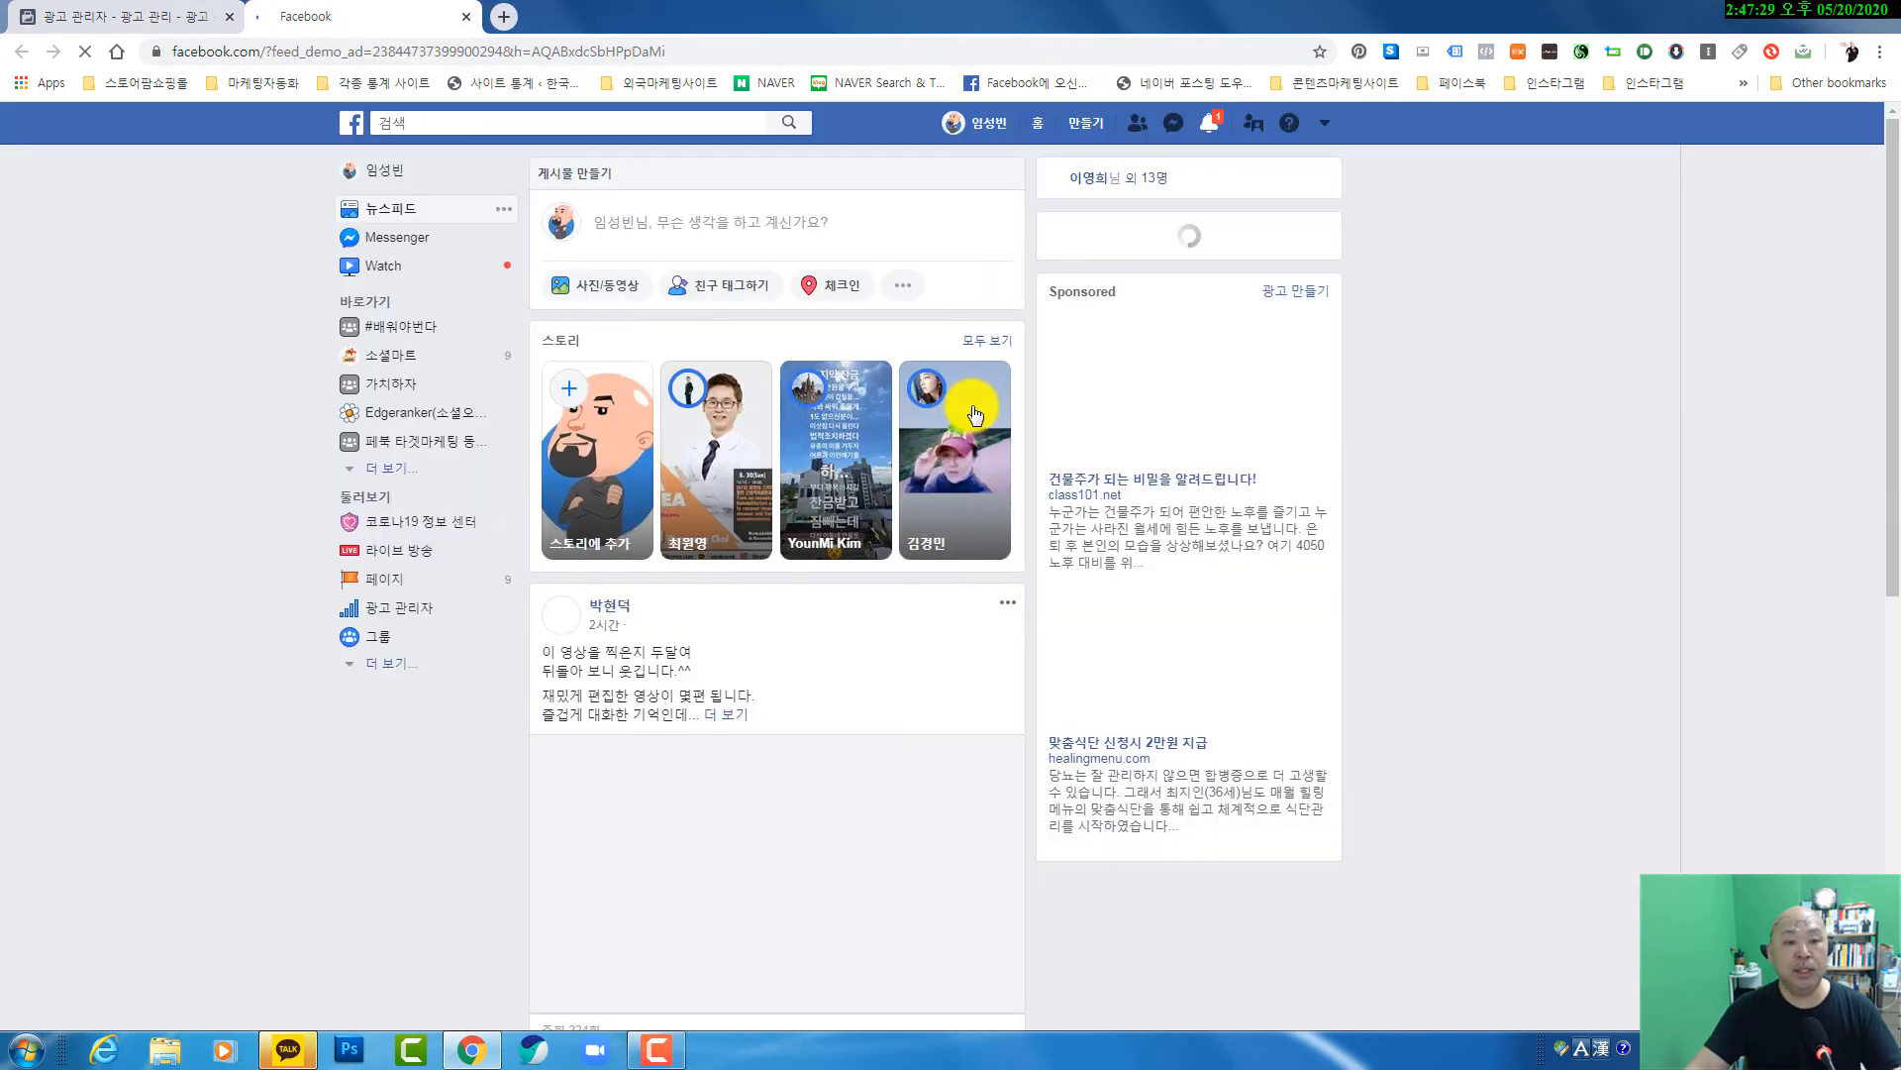
scroll(871, 627, down, 10)
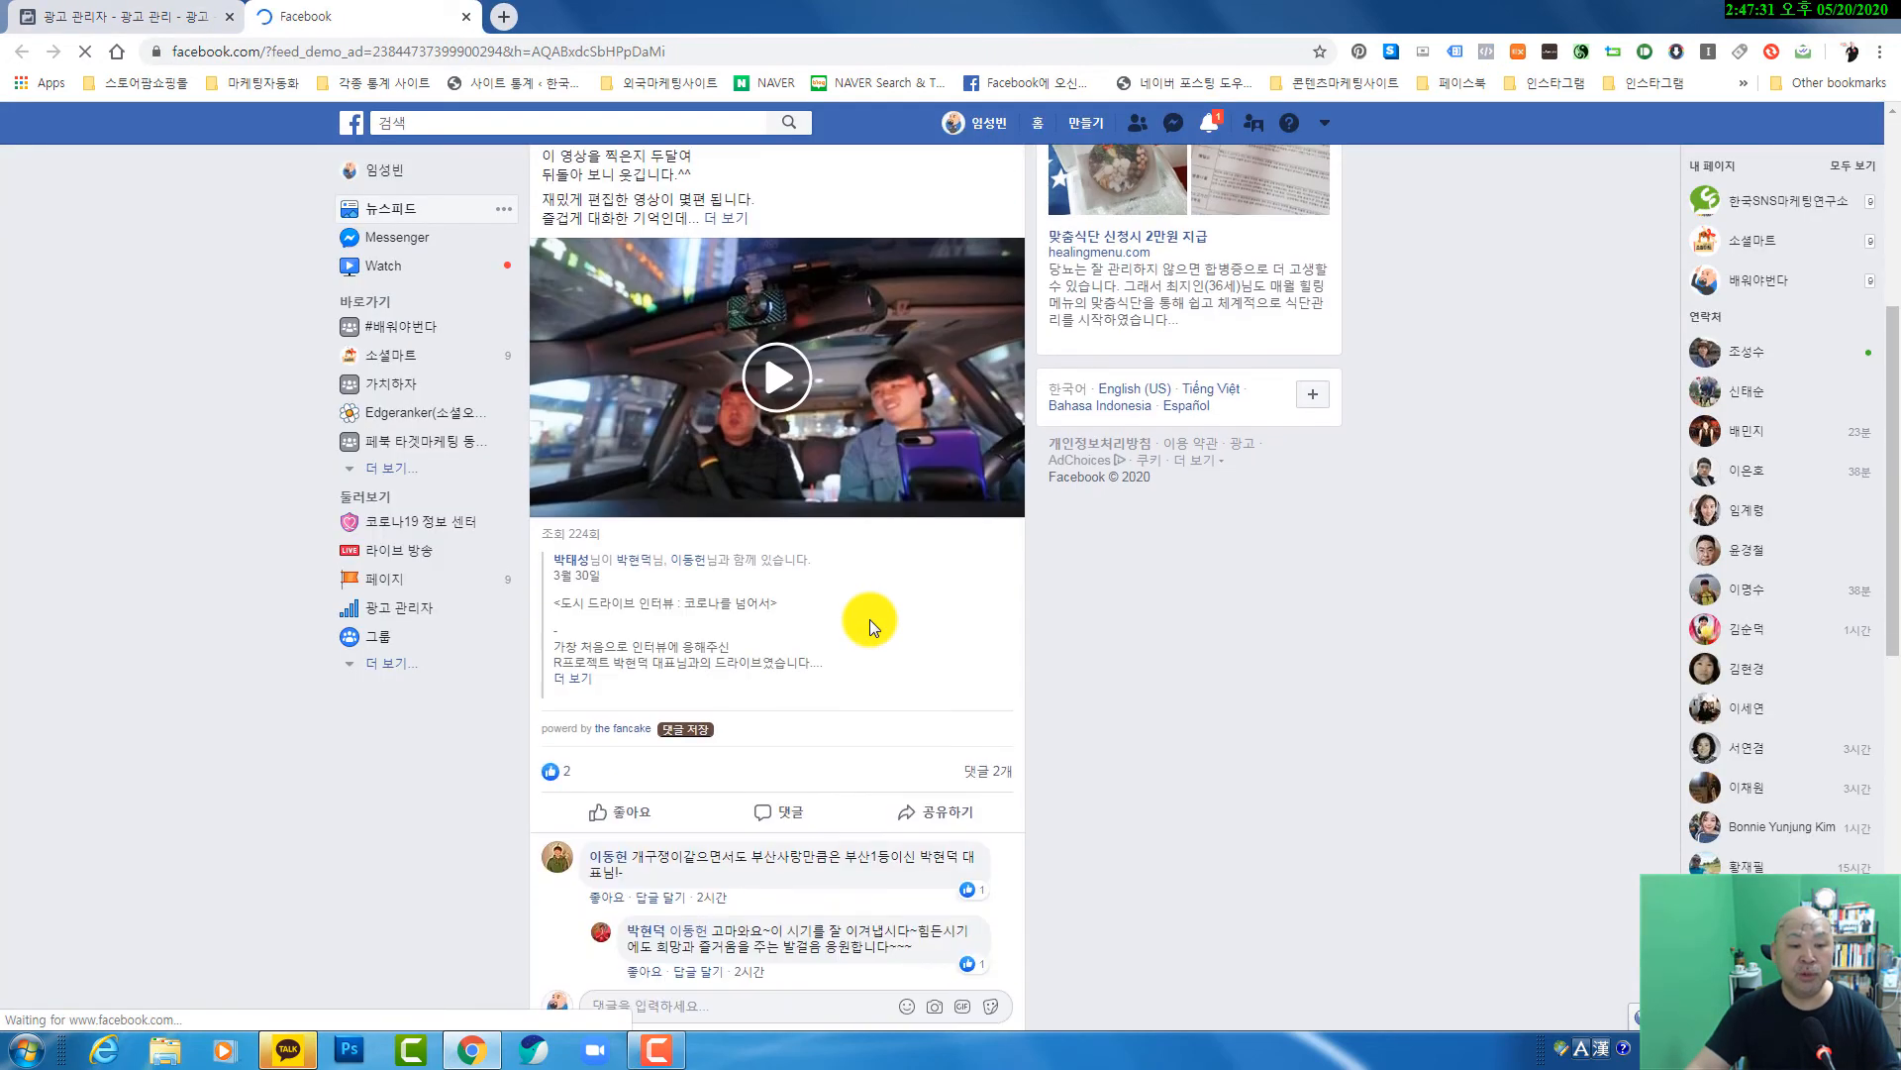
scroll(870, 620, down, 7)
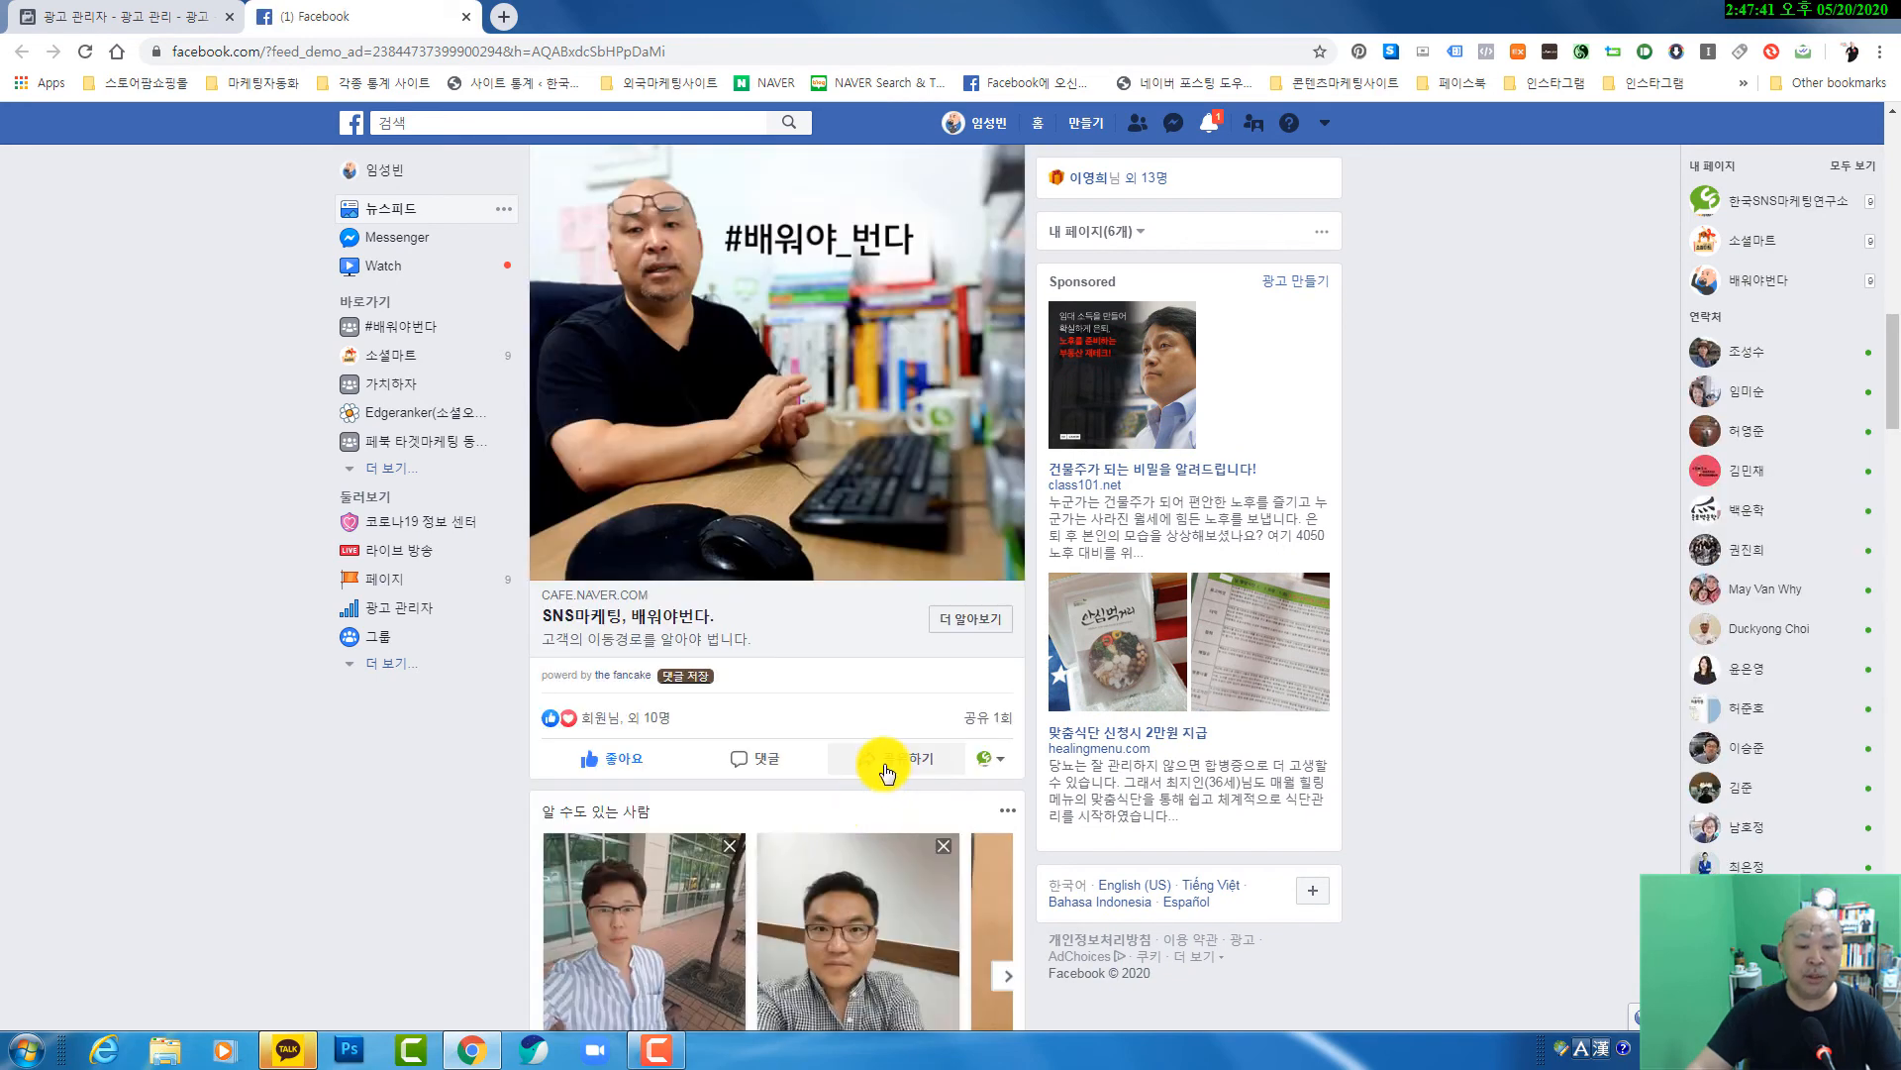
- Compare the post's sharing options as the 한국SNS마케팅연구소 page, and switch the acting identity to the personal profile
click(999, 761)
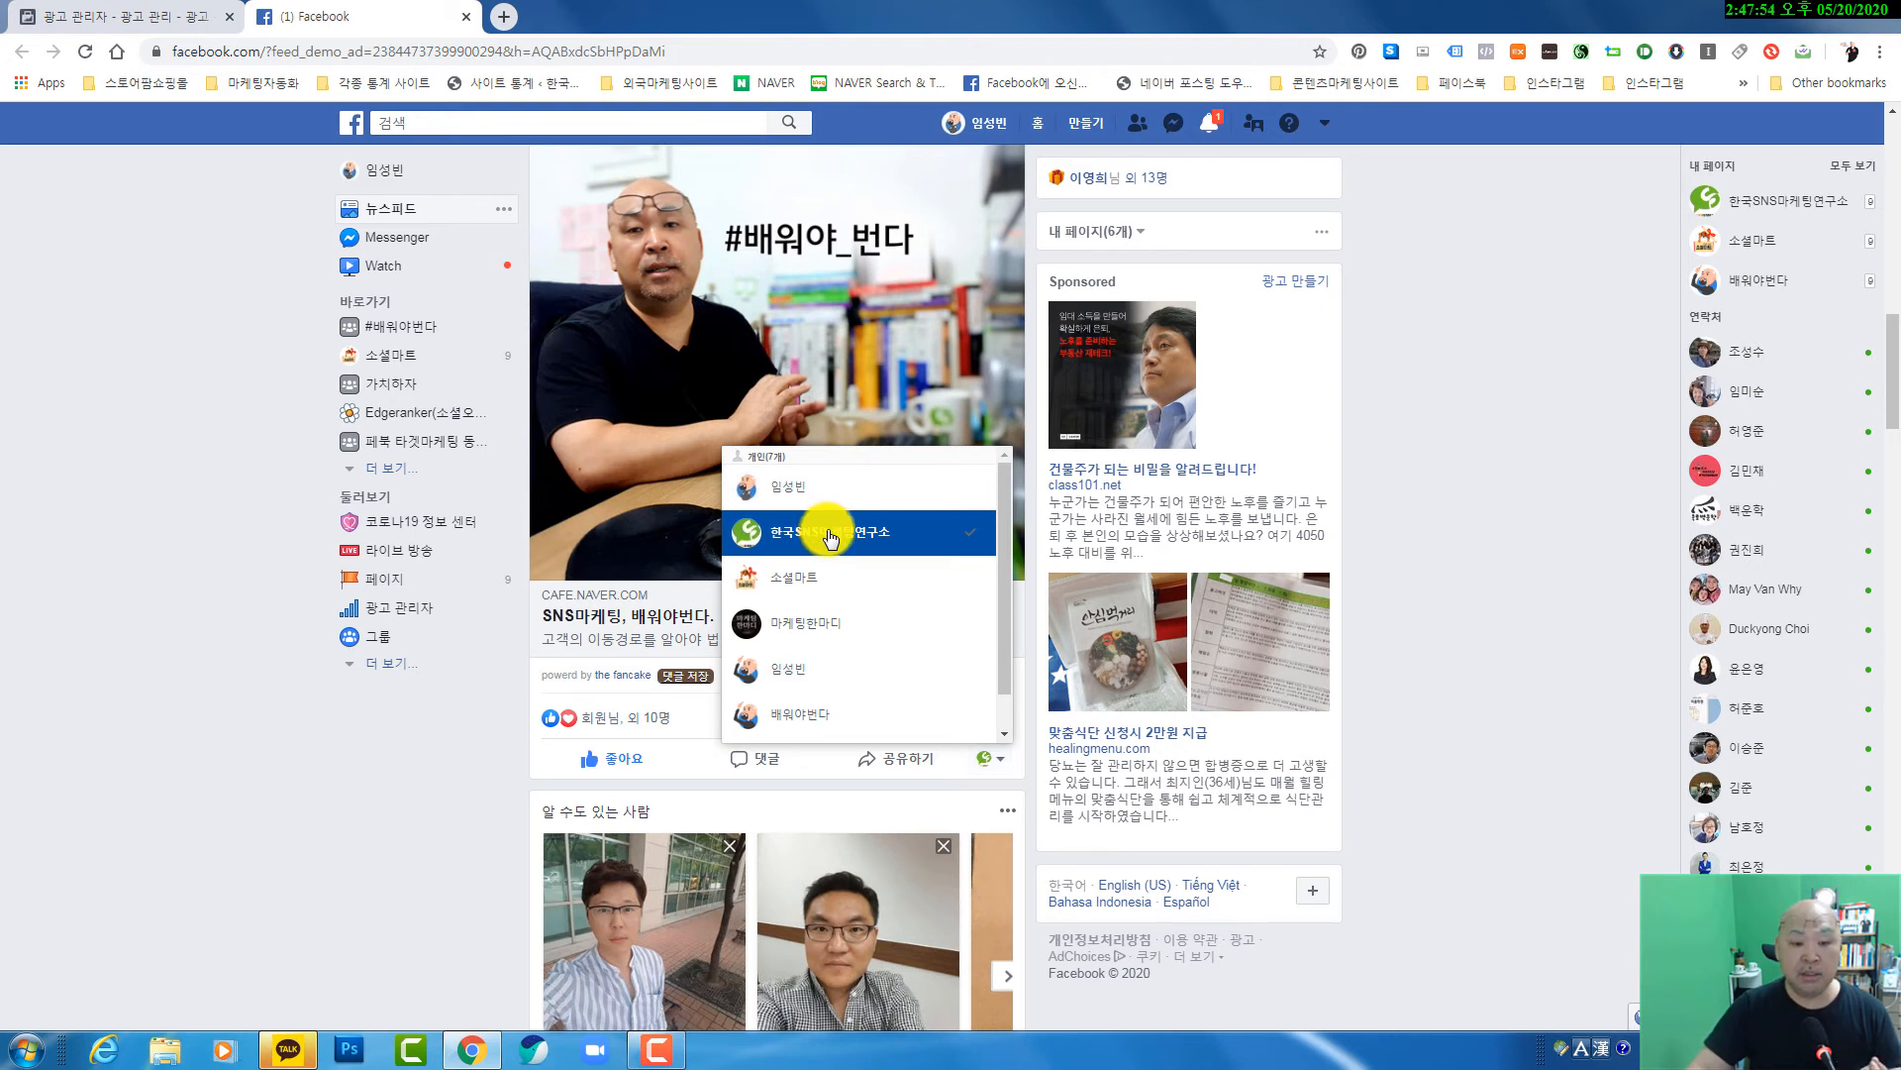
click(410, 765)
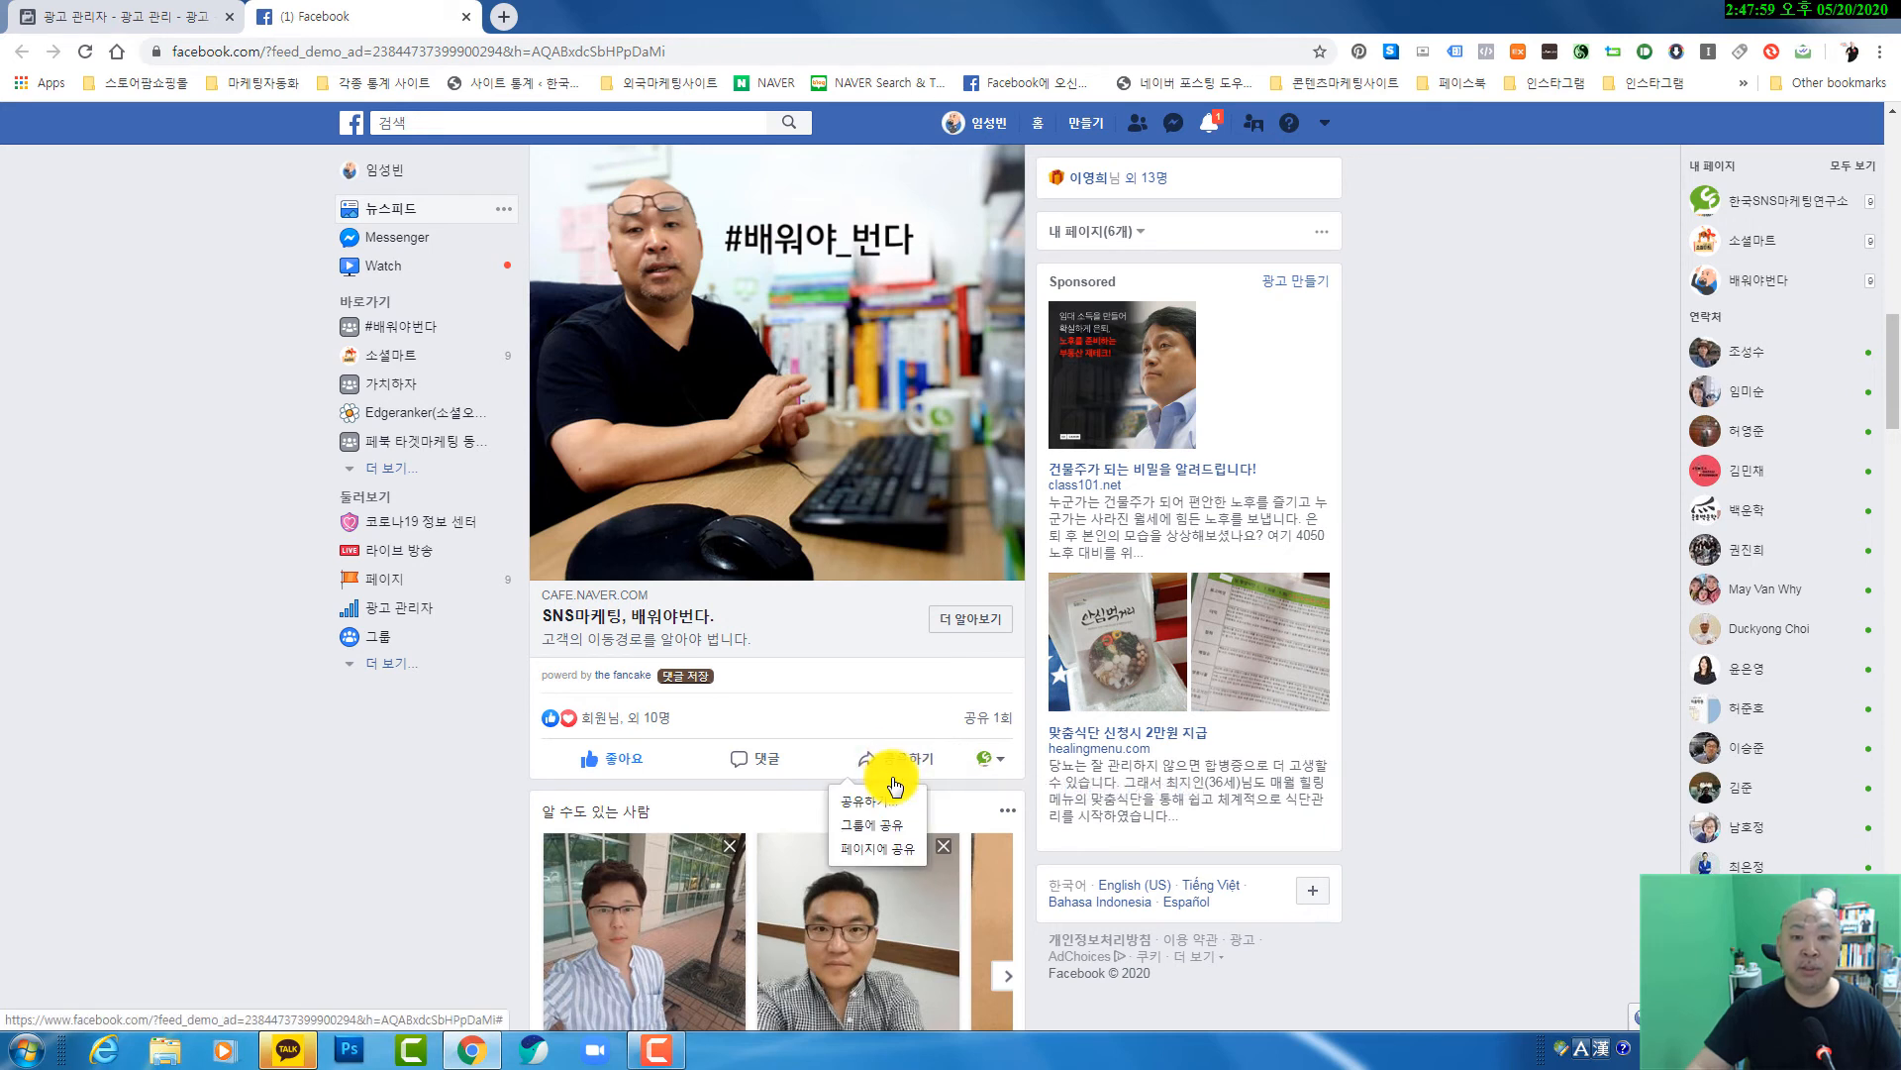
click(1001, 762)
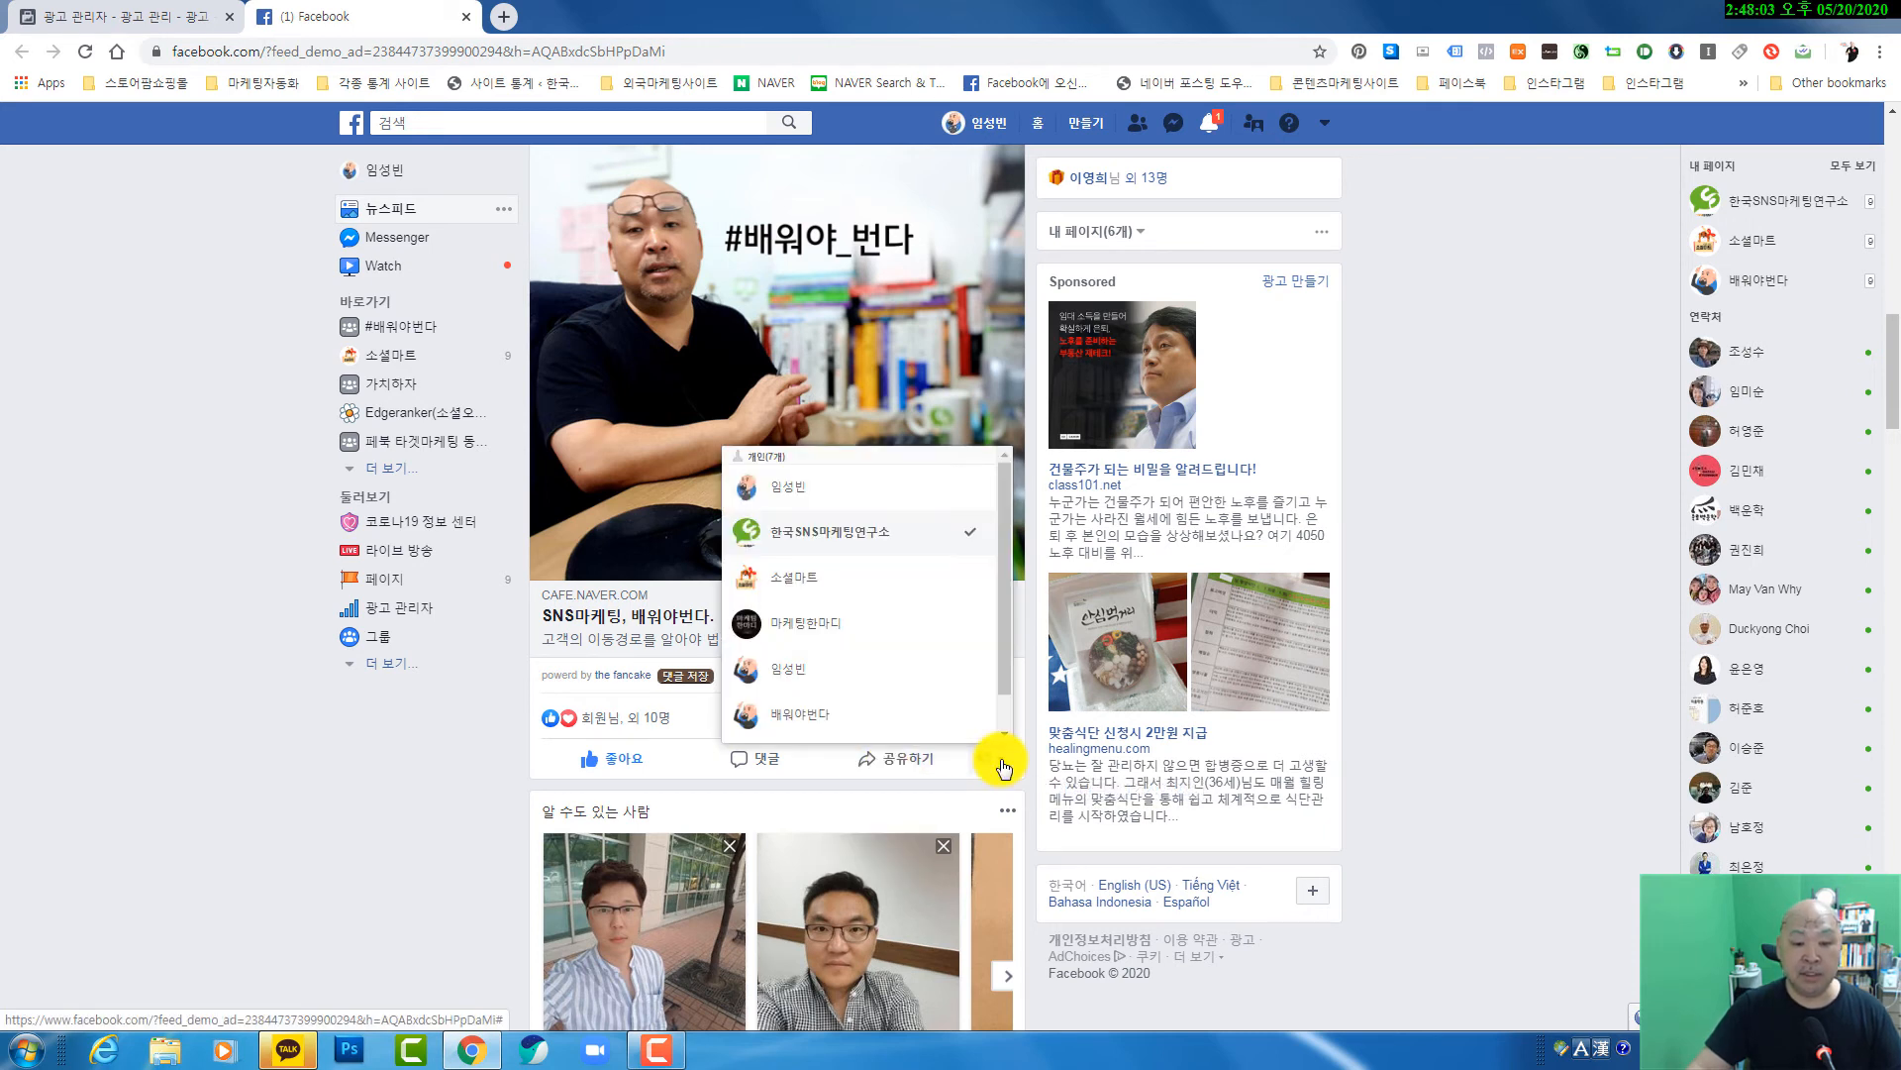
click(800, 489)
- Start sharing the ad post to the personal timeline with the original post included, and expand its full preview
click(910, 760)
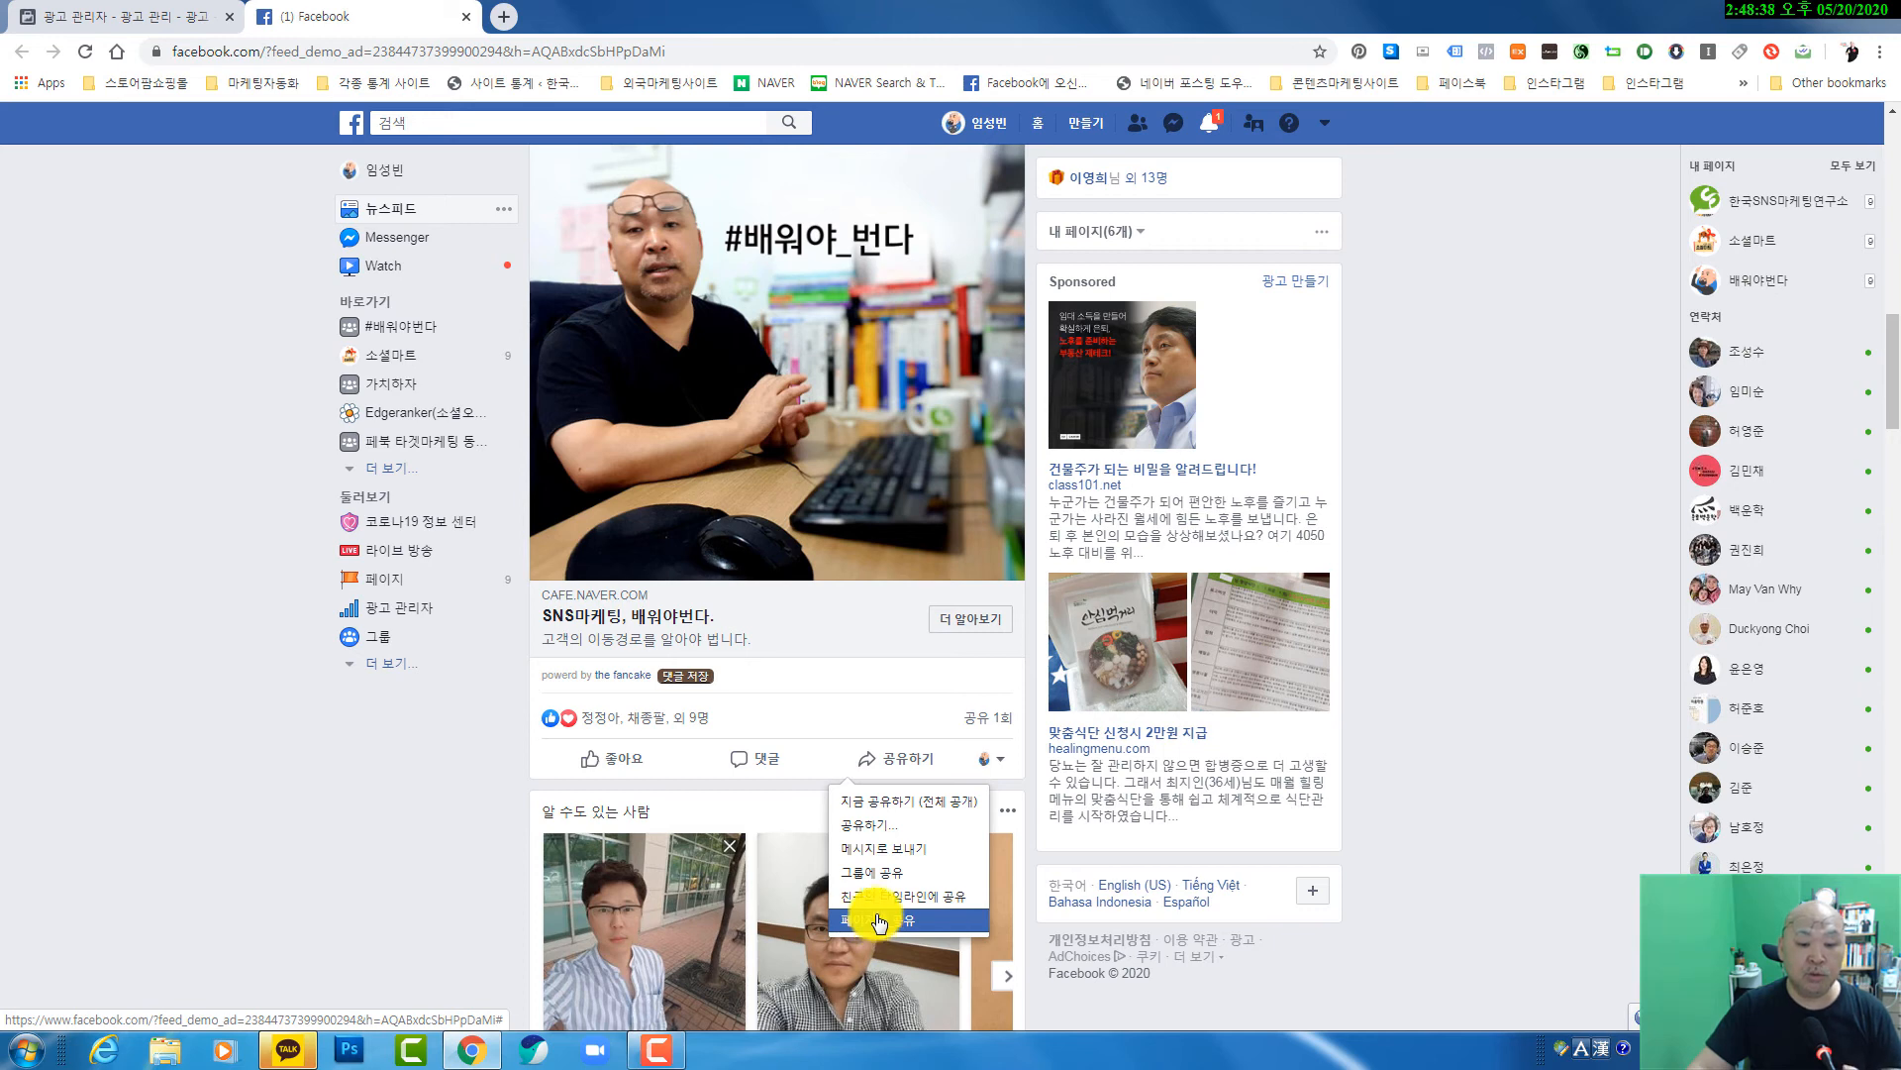
click(864, 824)
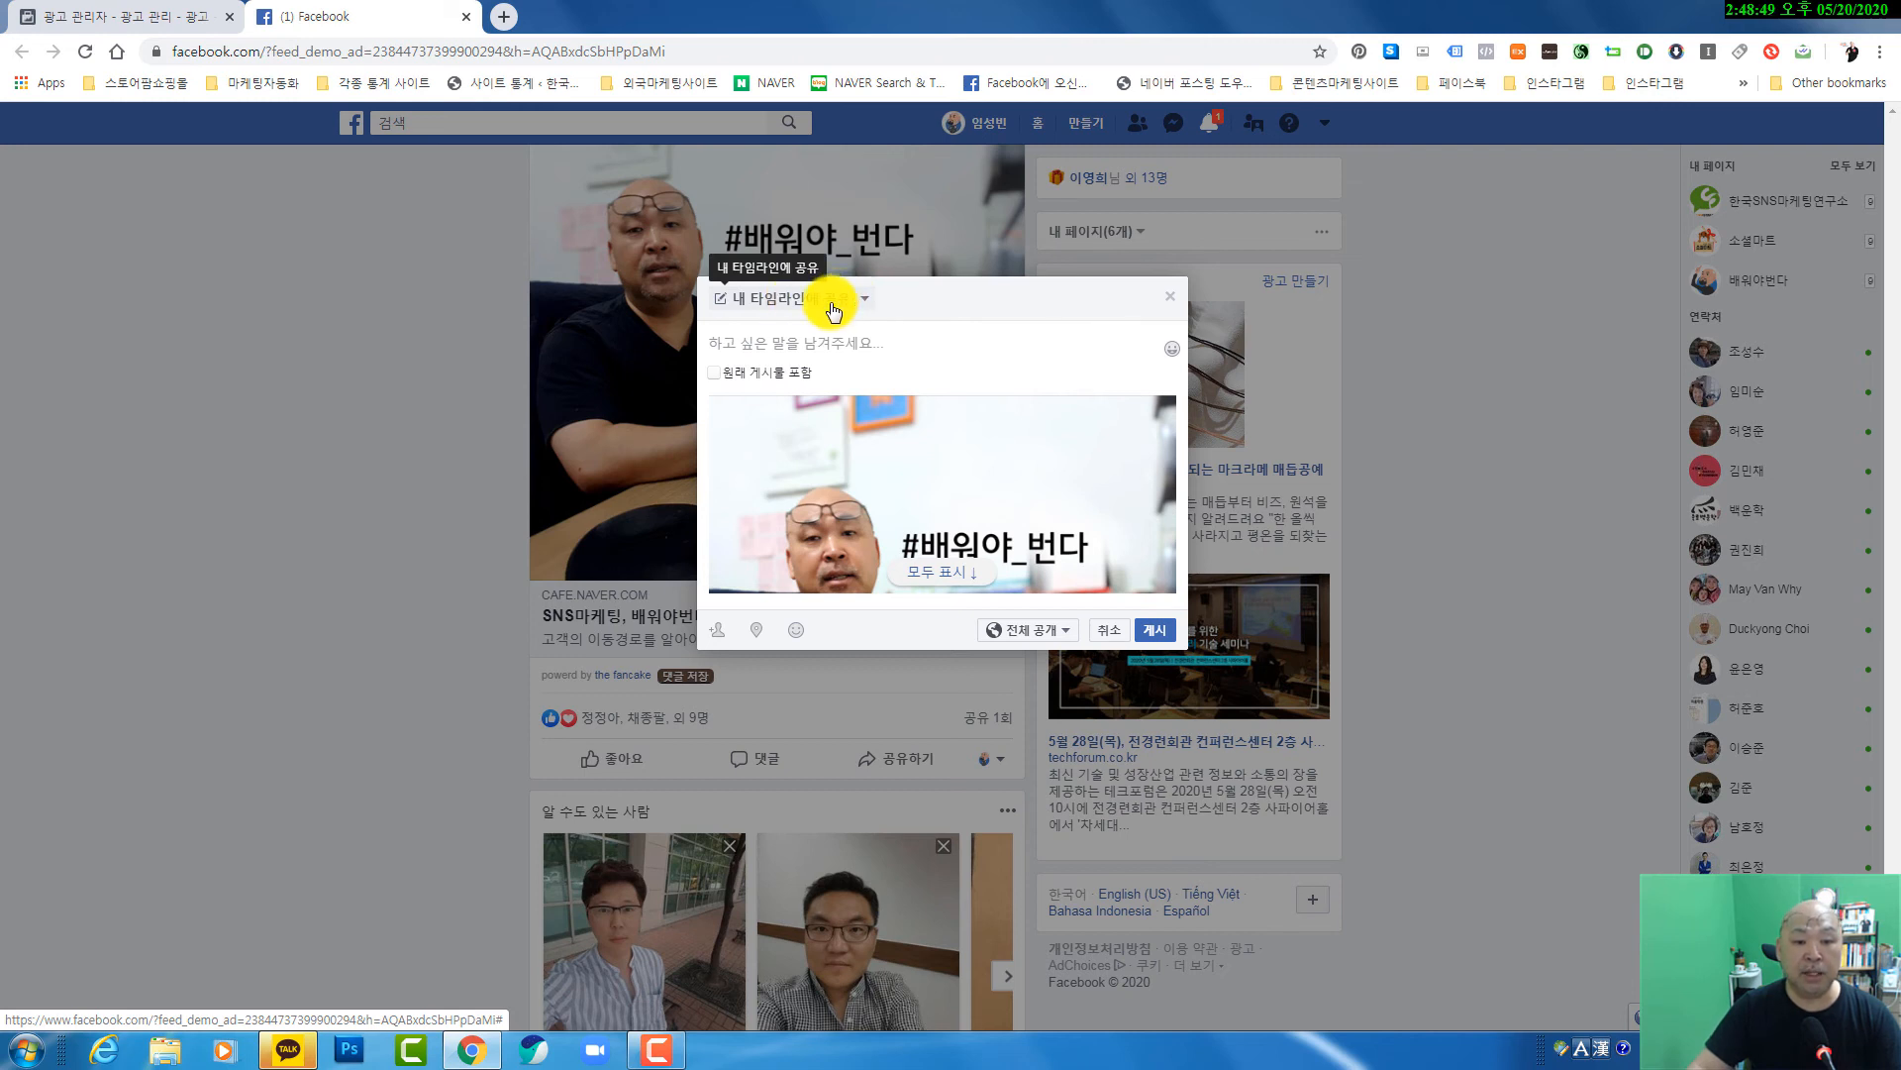
click(712, 374)
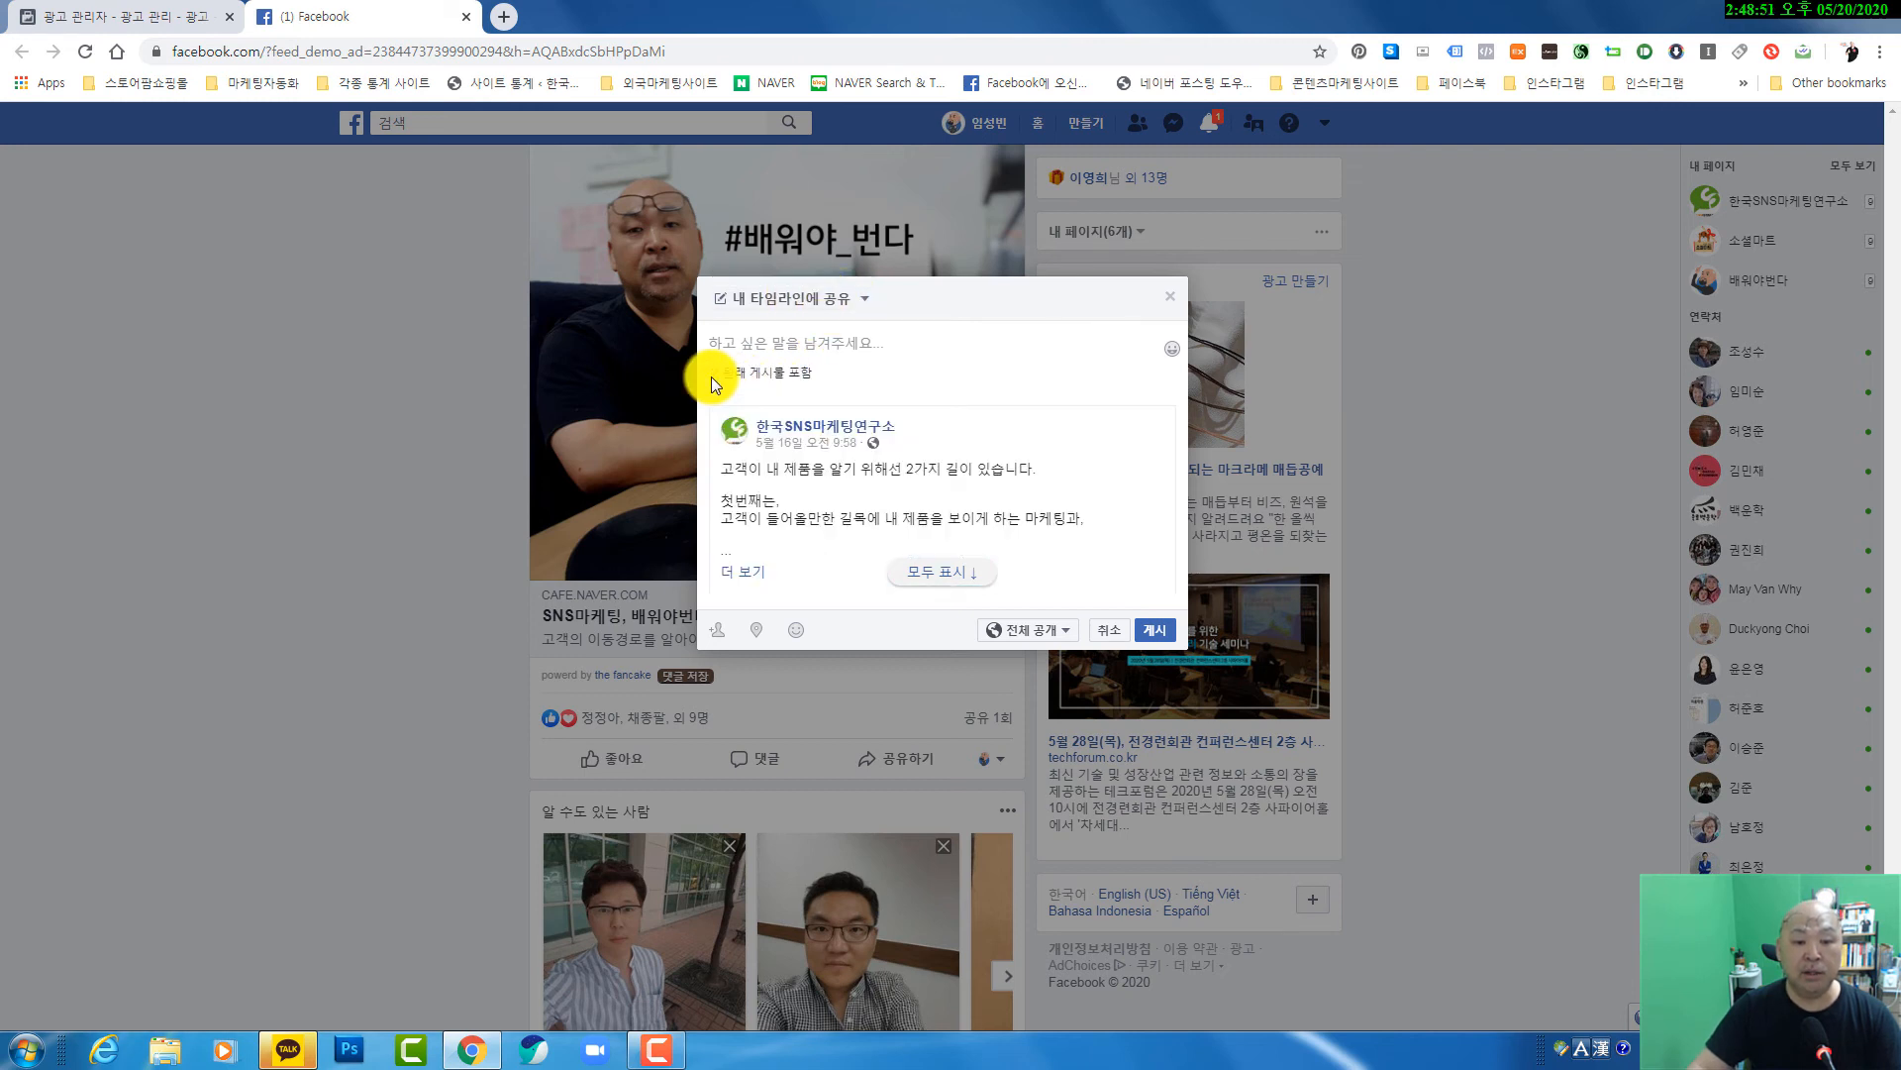
click(941, 572)
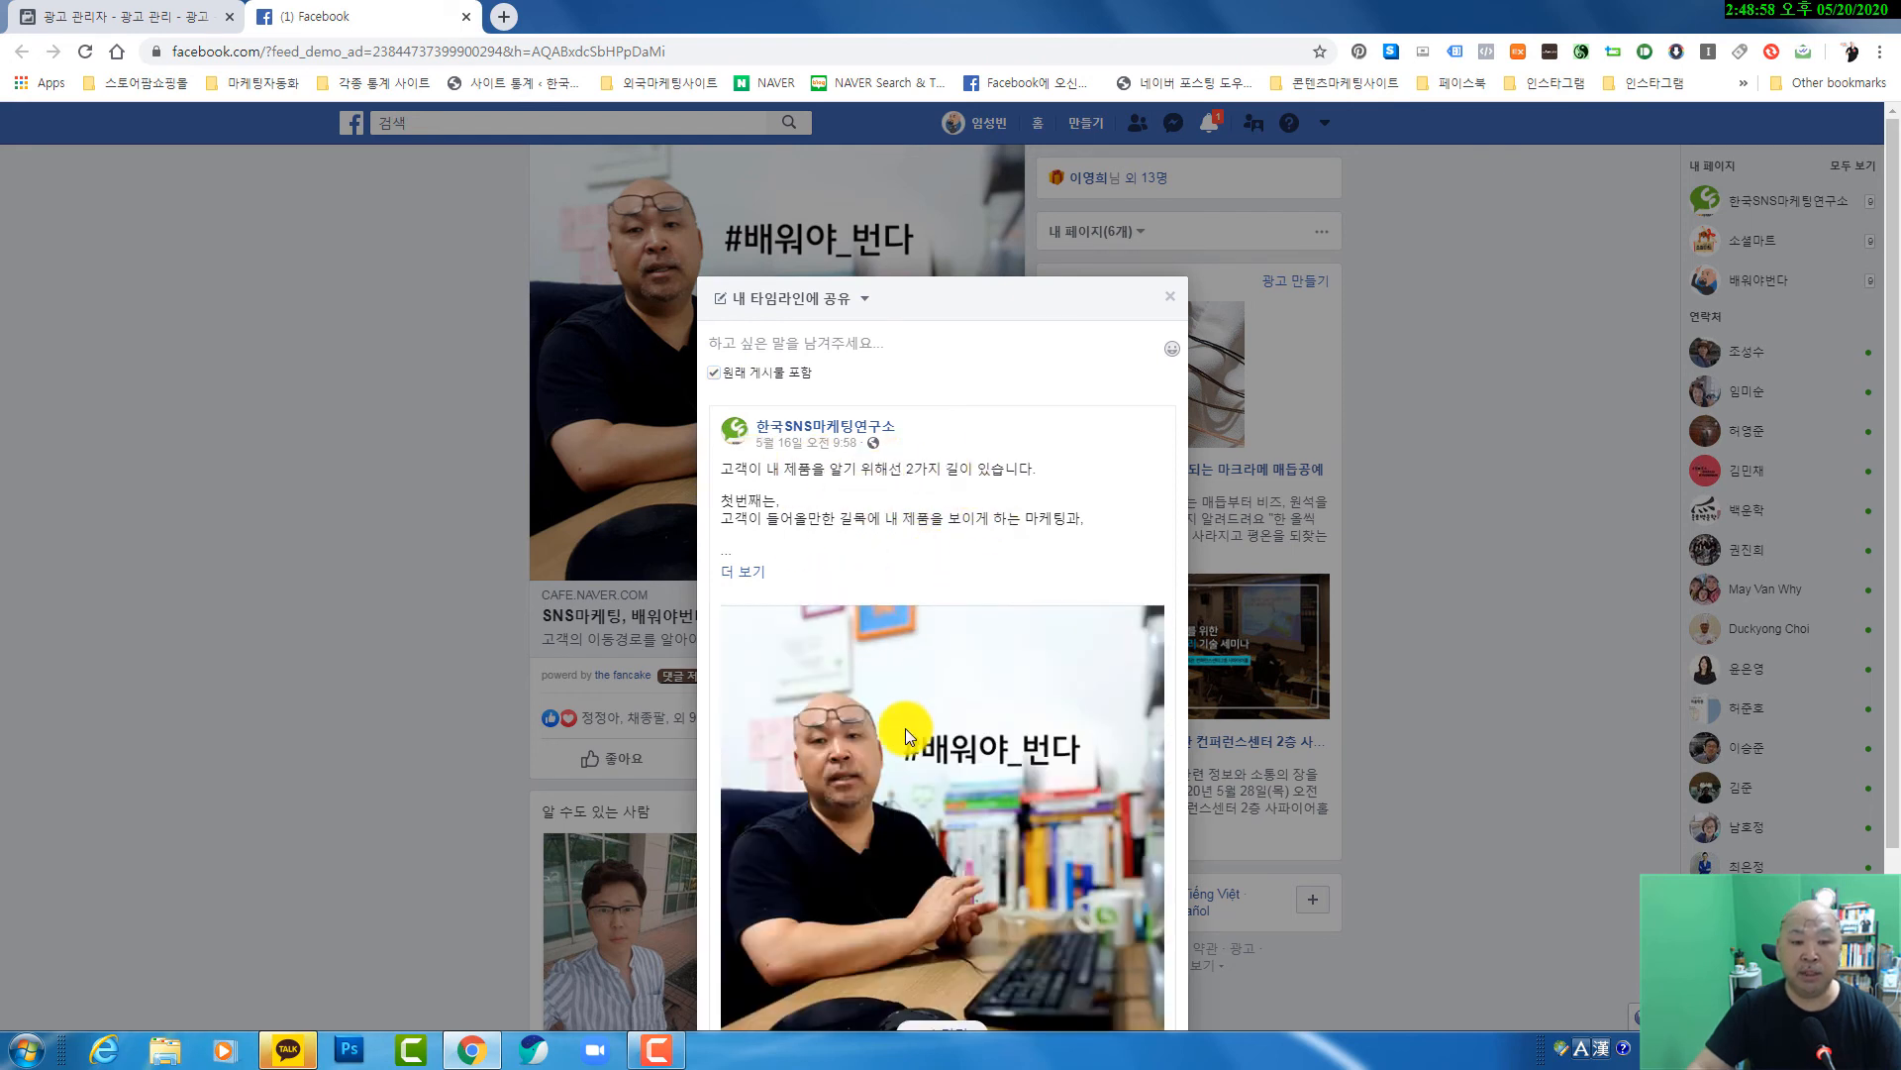
- Try the managed page 한국SNS마케팅연구소 as the share destination, and switch back to the personal timeline
click(863, 310)
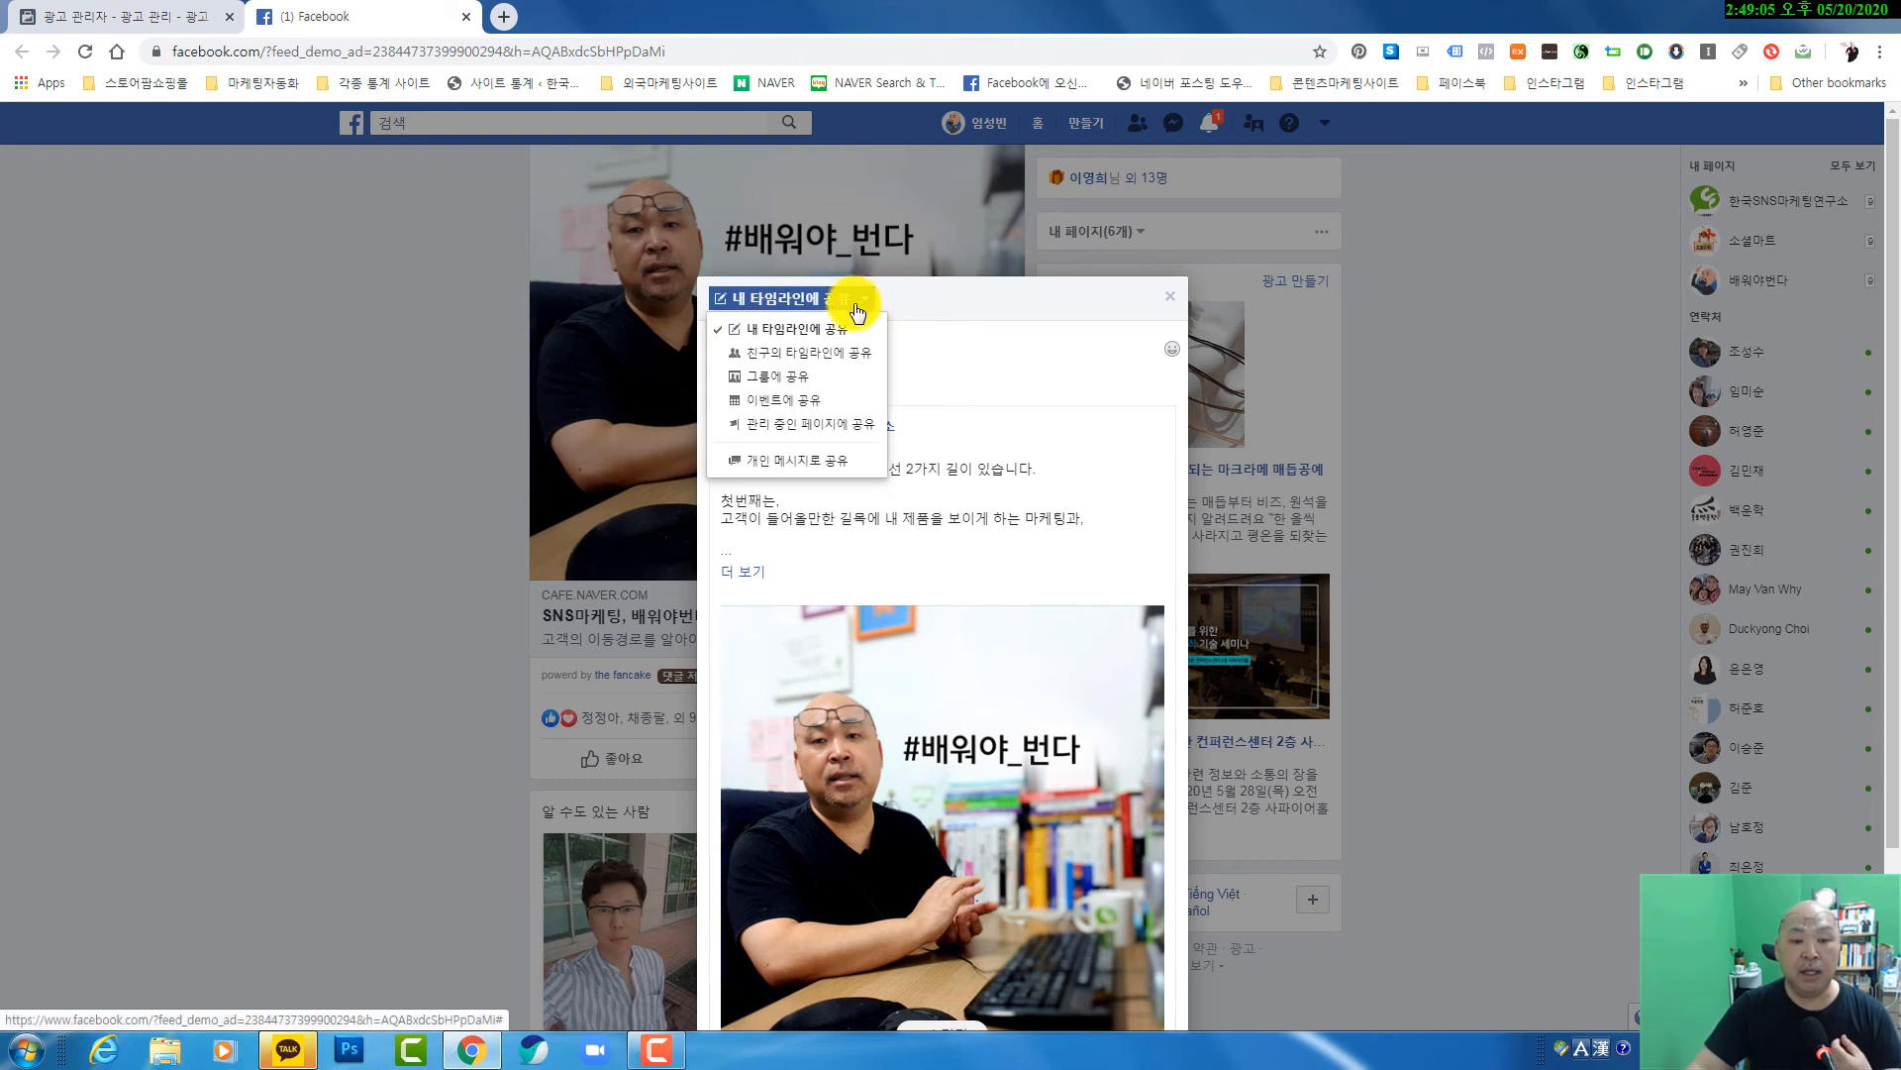
click(810, 424)
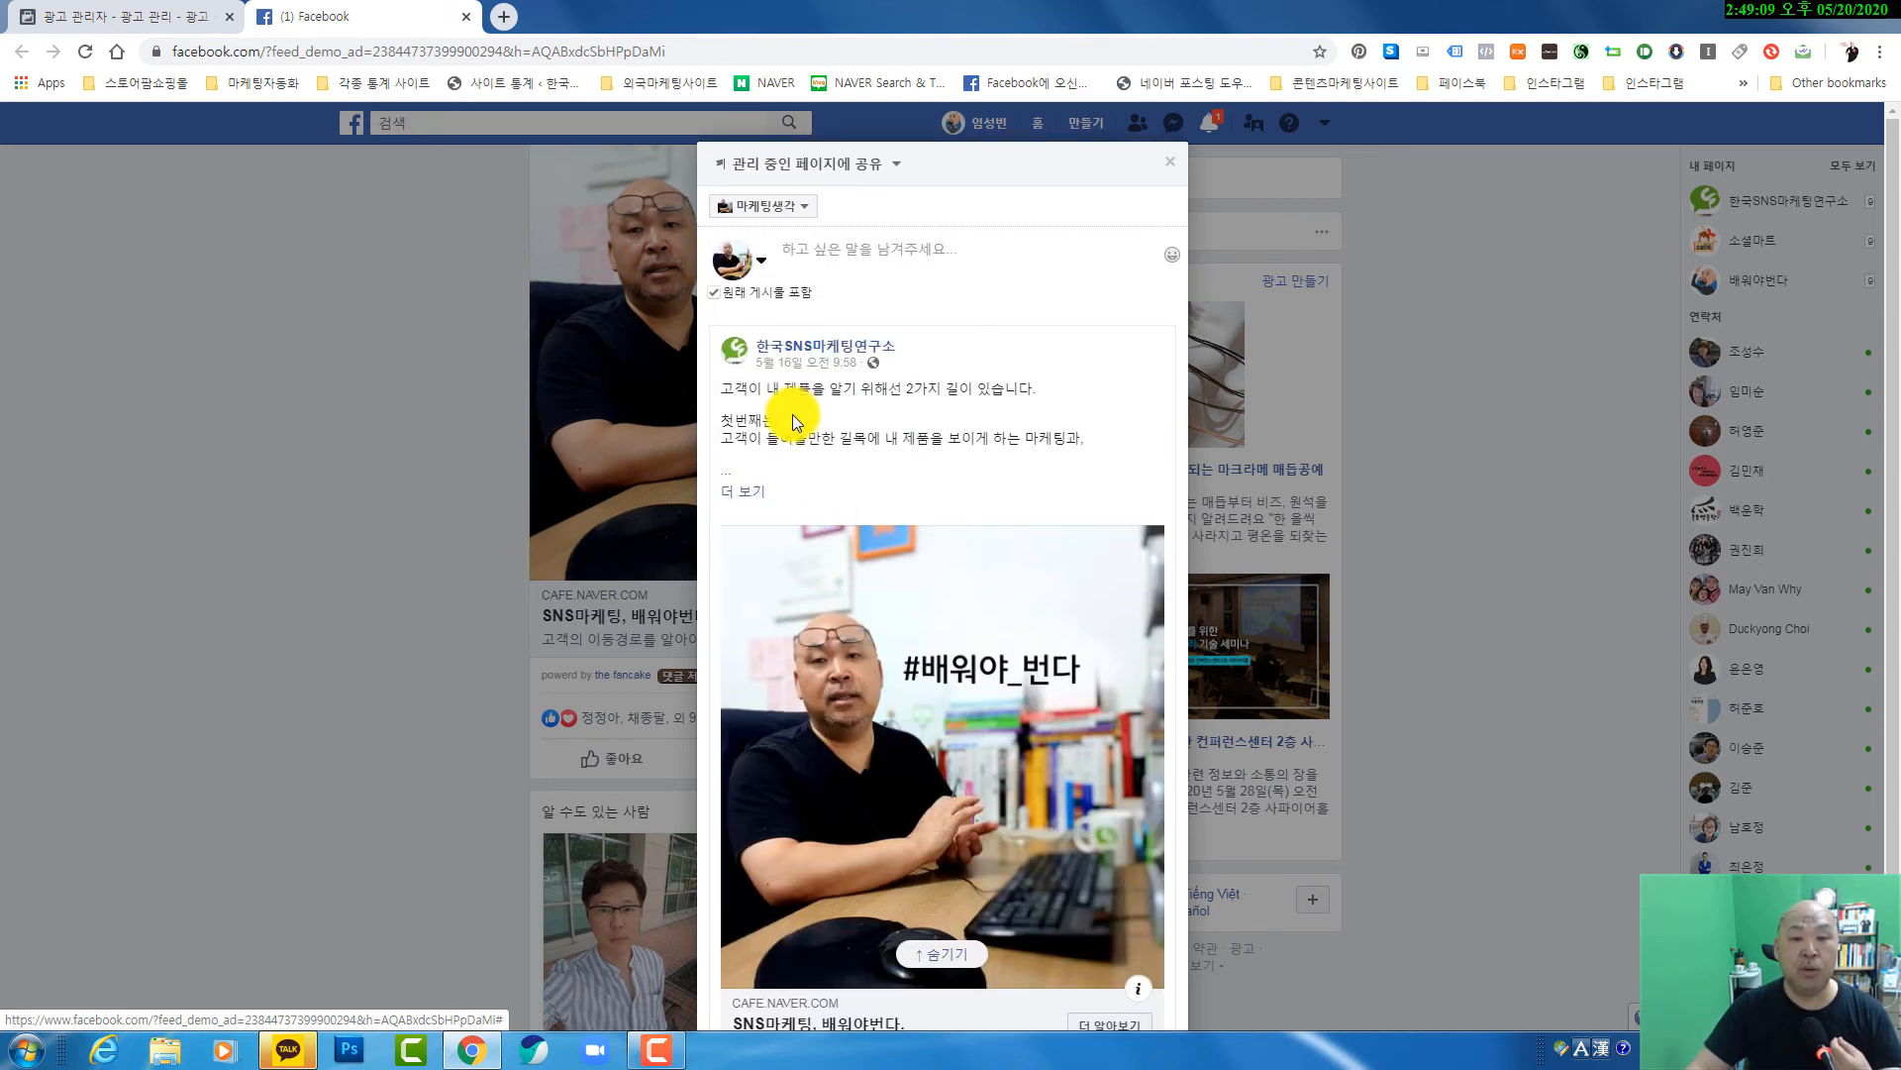
click(784, 210)
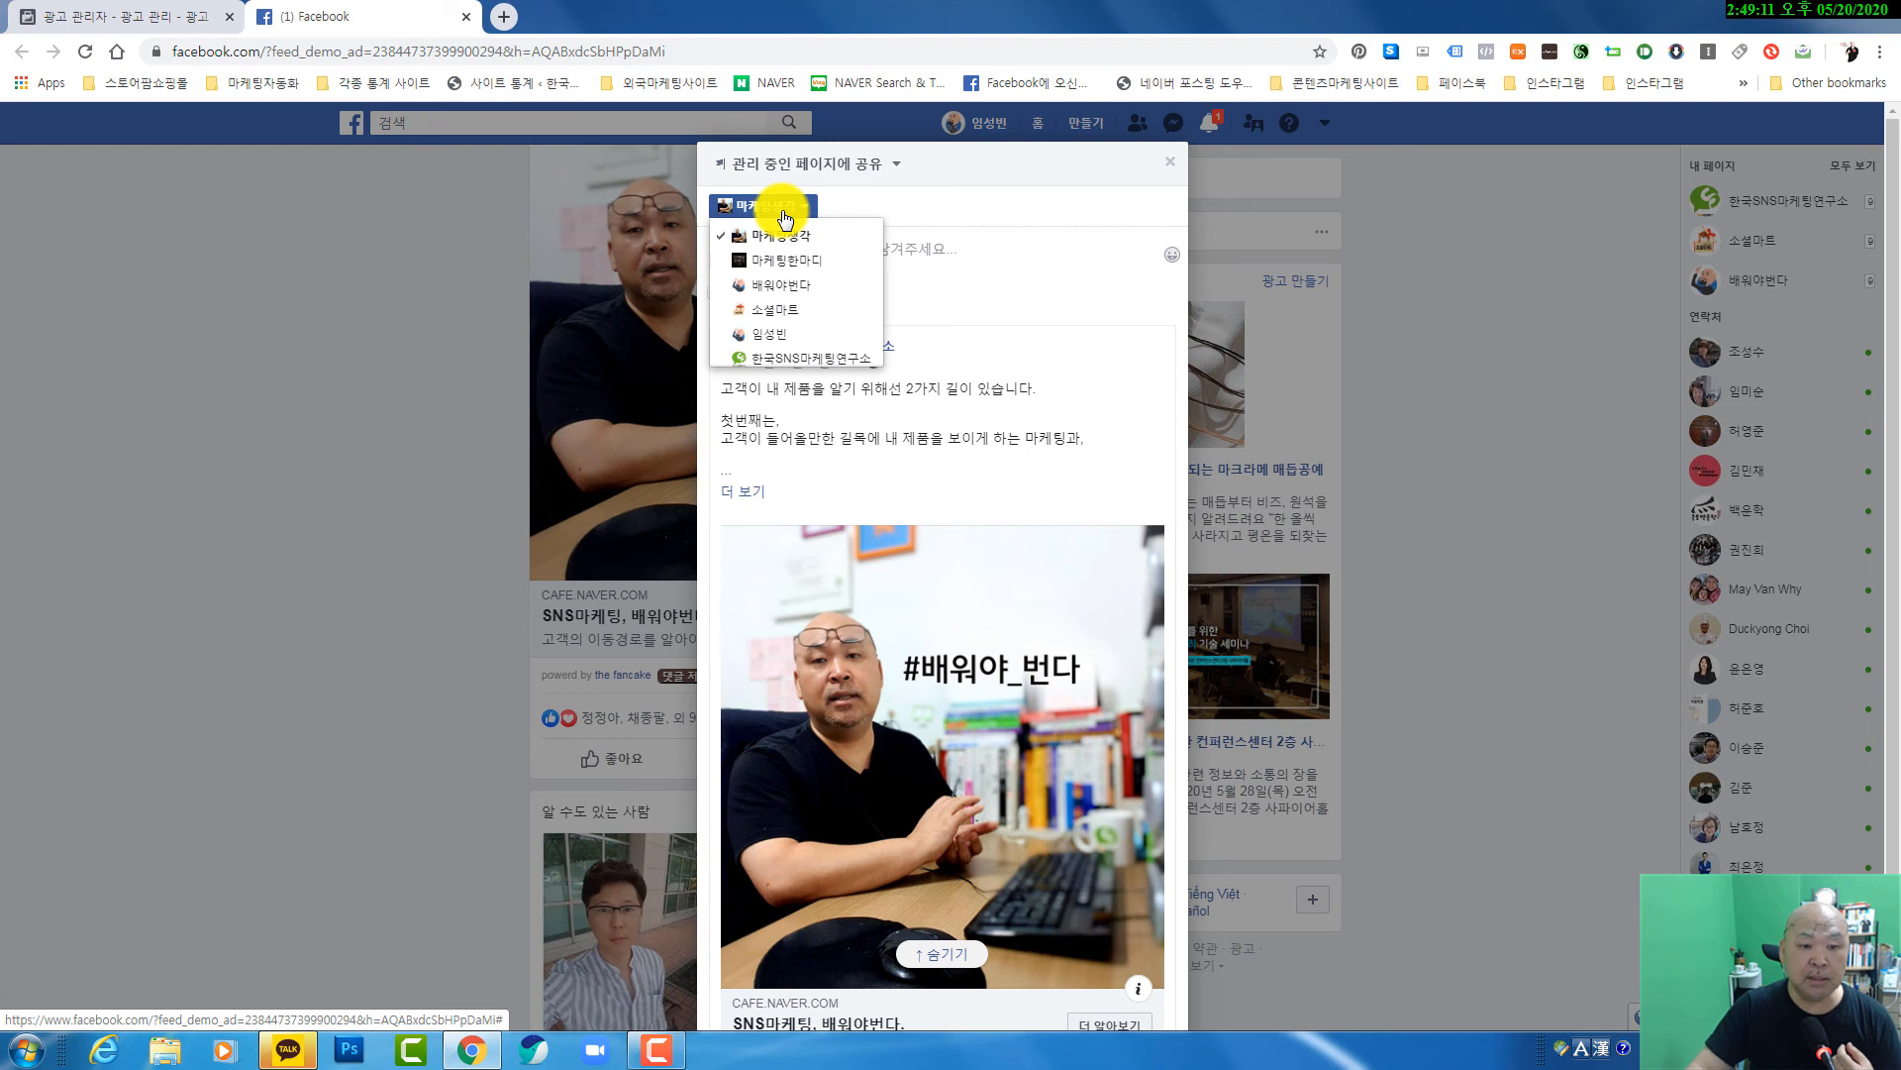
click(784, 358)
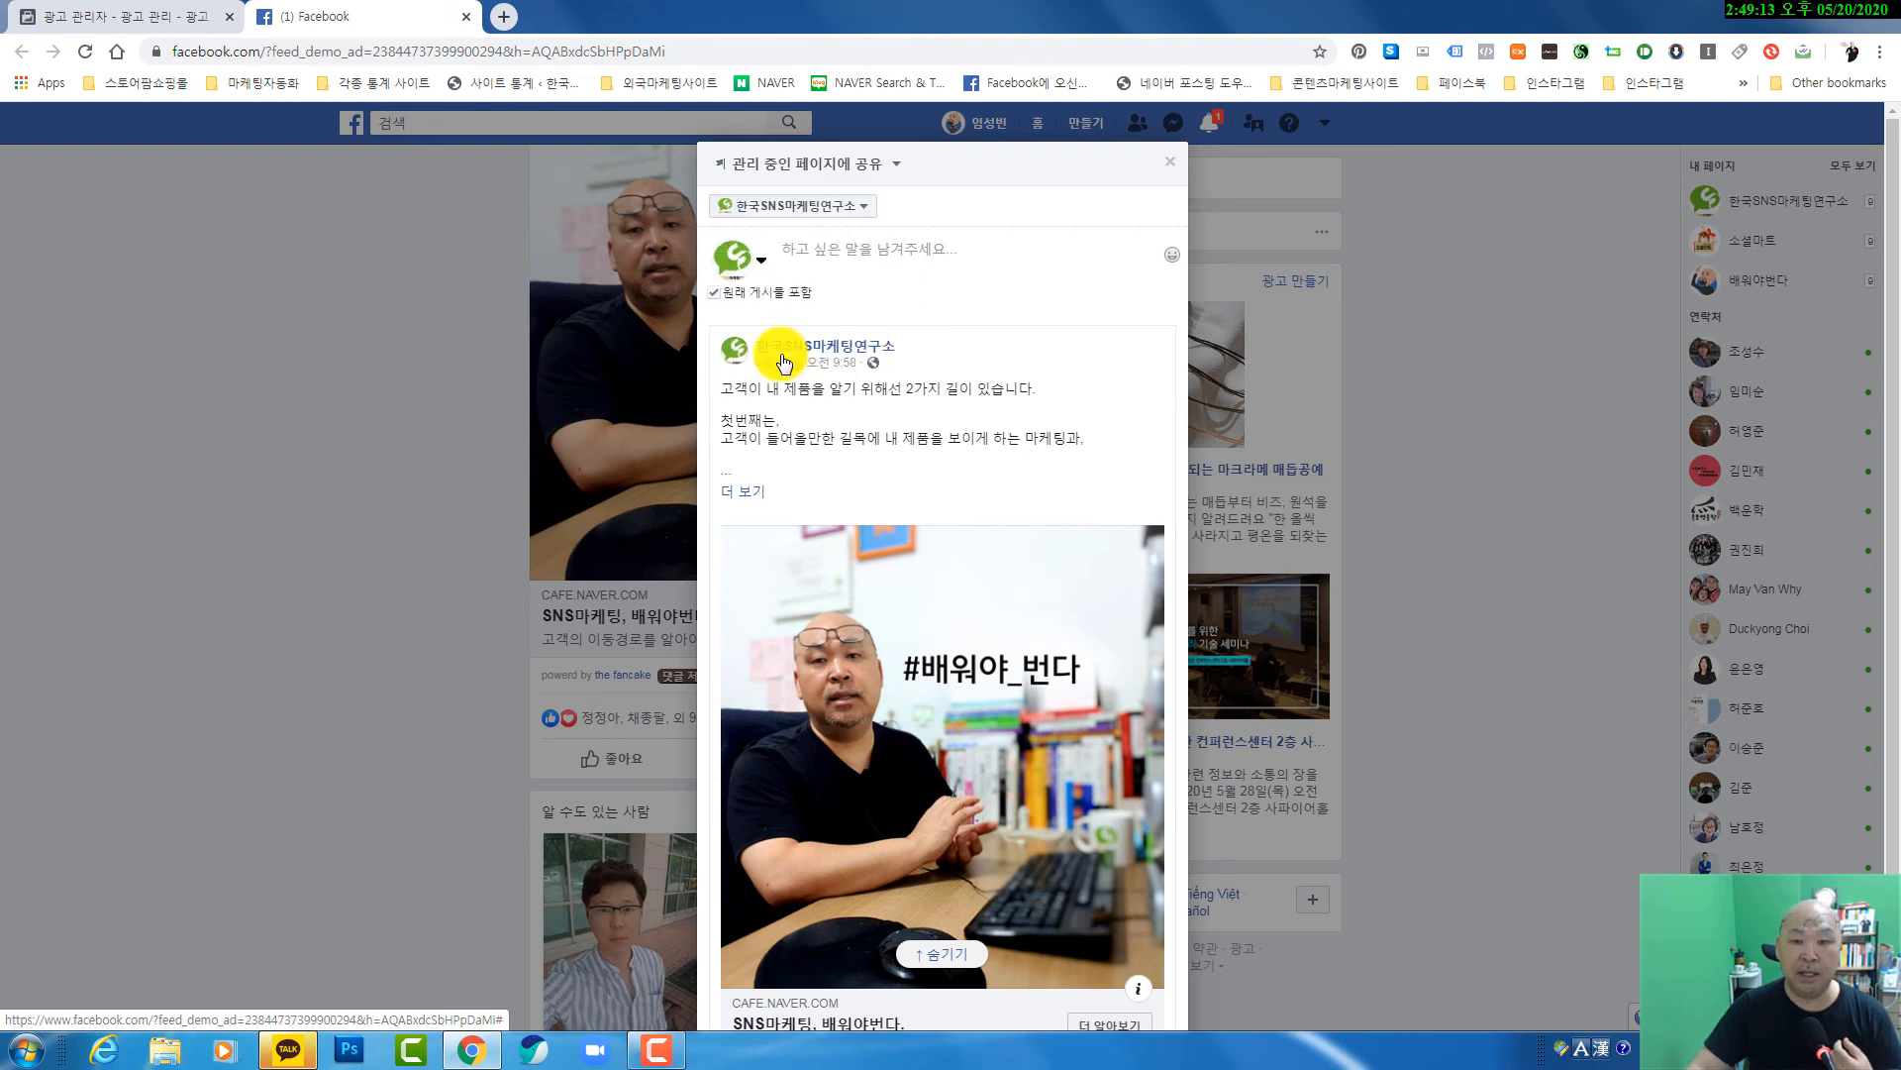
click(890, 166)
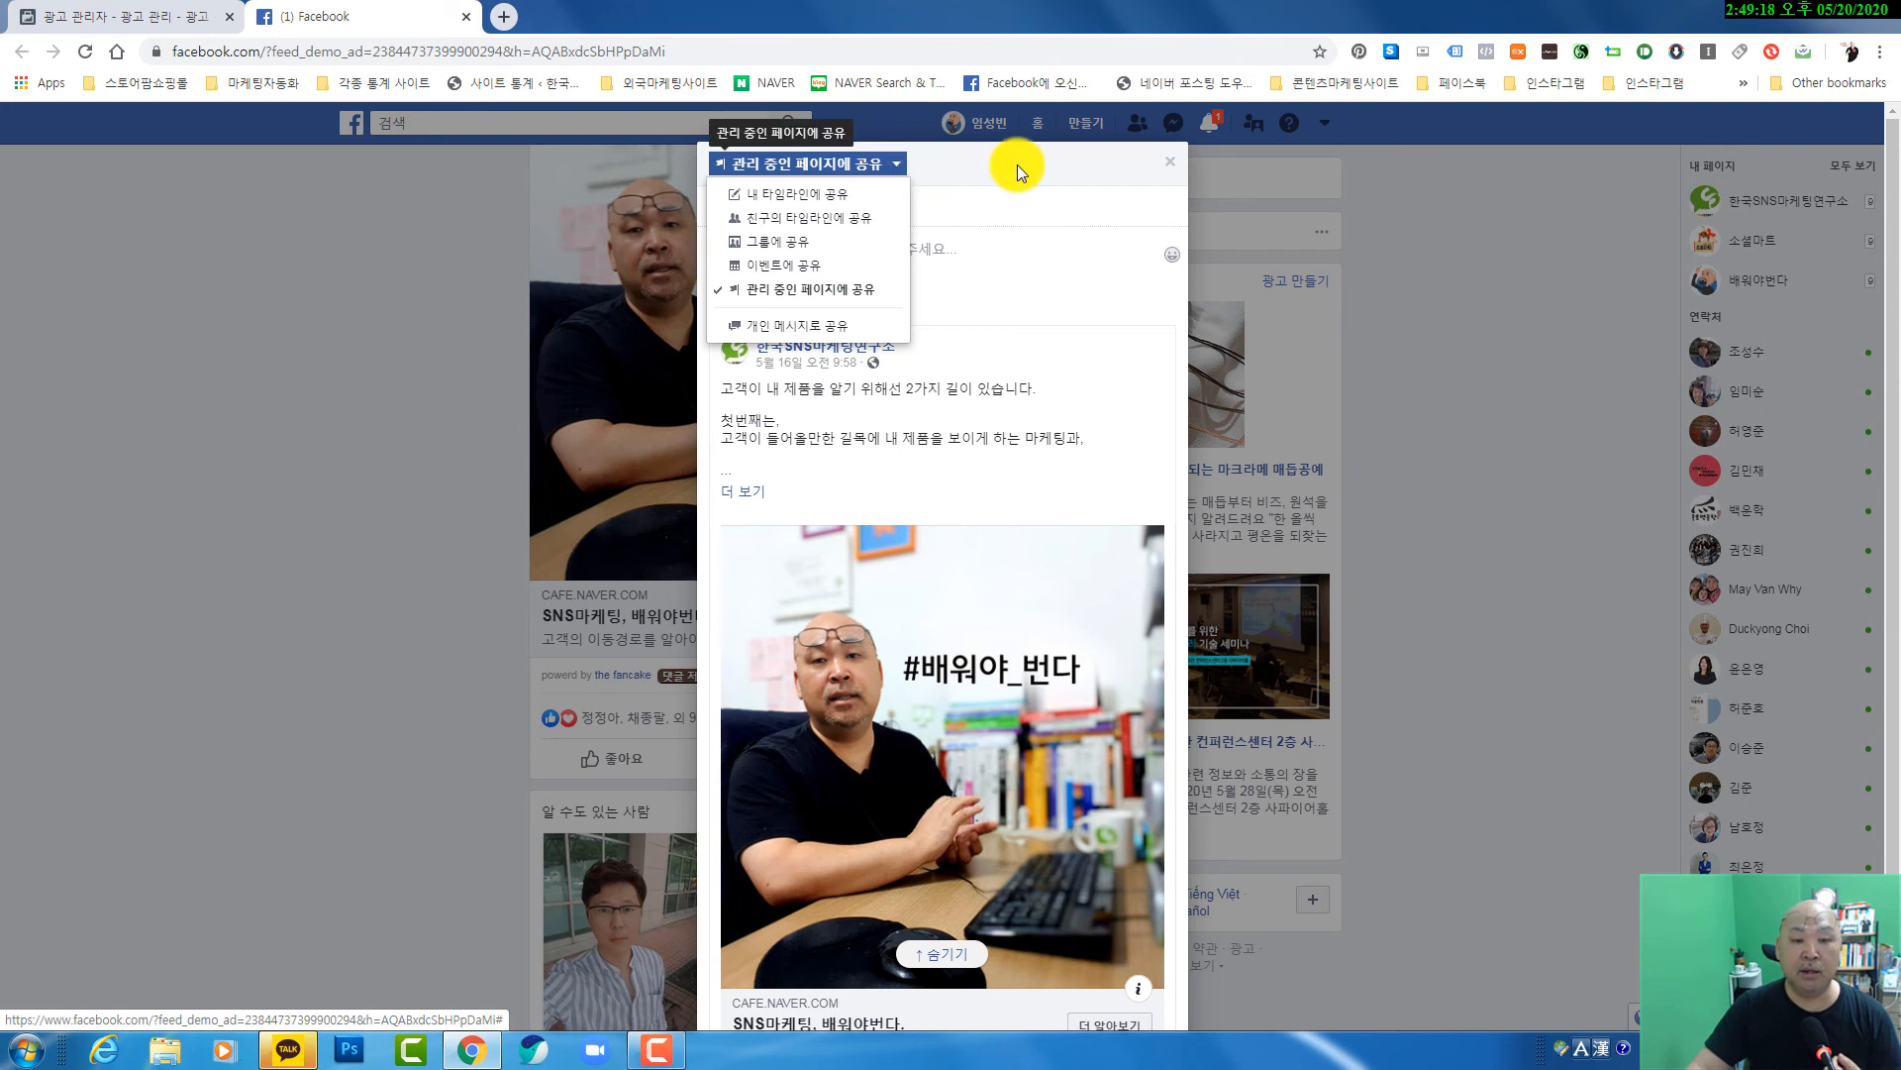
click(1018, 164)
click(863, 175)
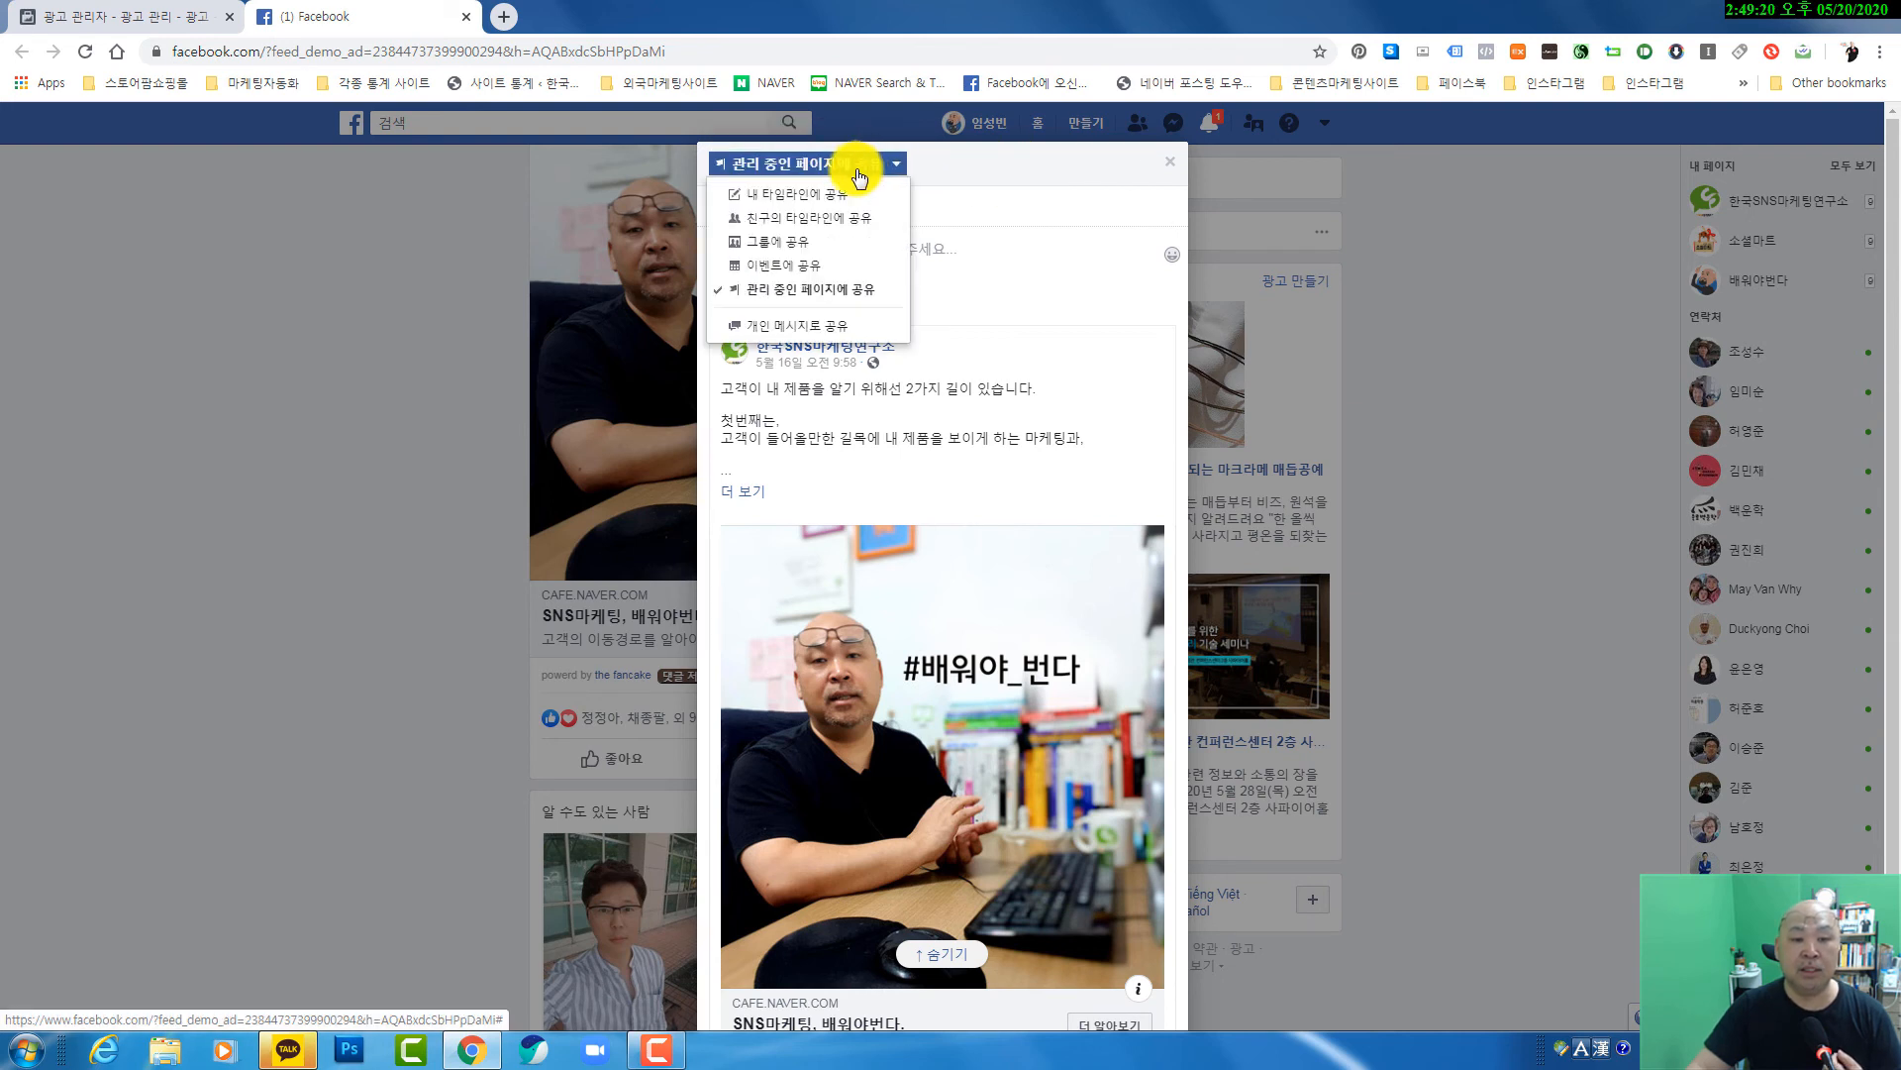
click(830, 194)
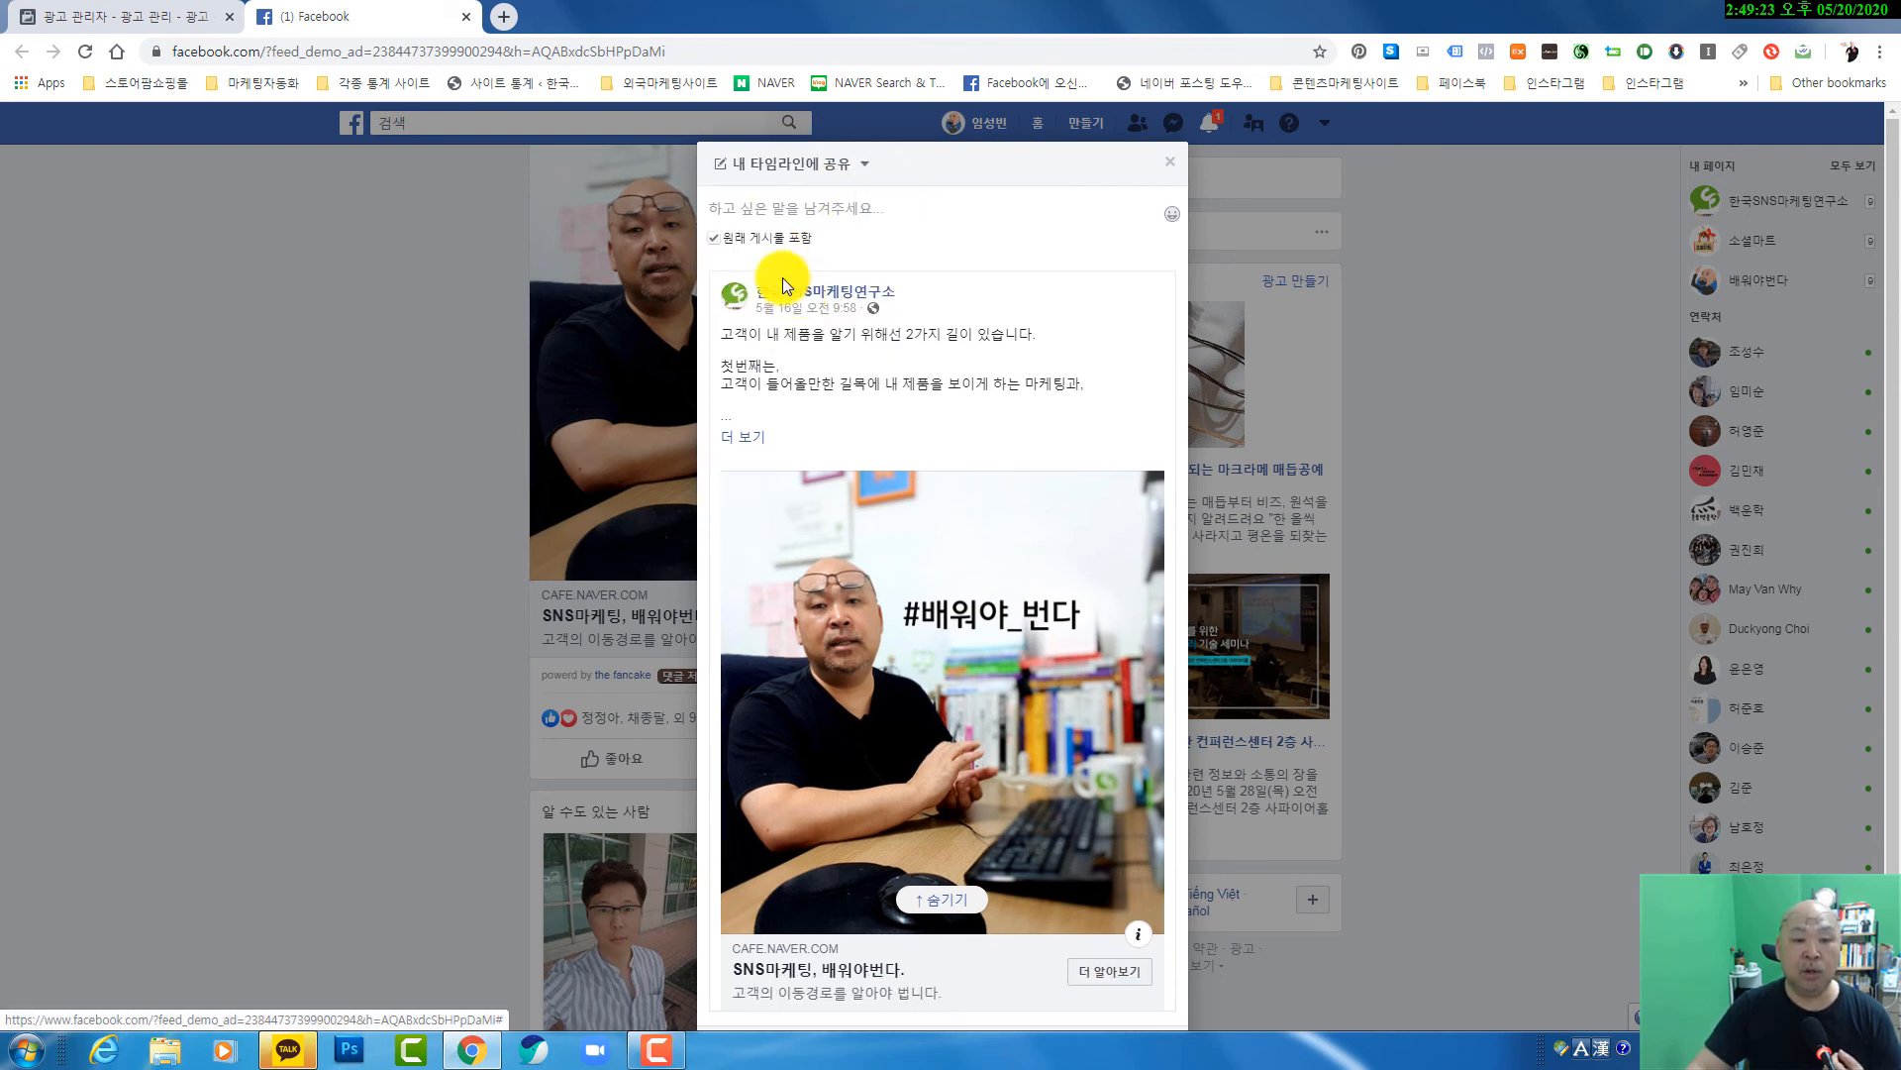
- Add the message "와~이렇게 세심하고 자세한 교육이 대구에서 6월1일에 개강한다나뭐라나~~~" to the share and publish it
click(782, 211)
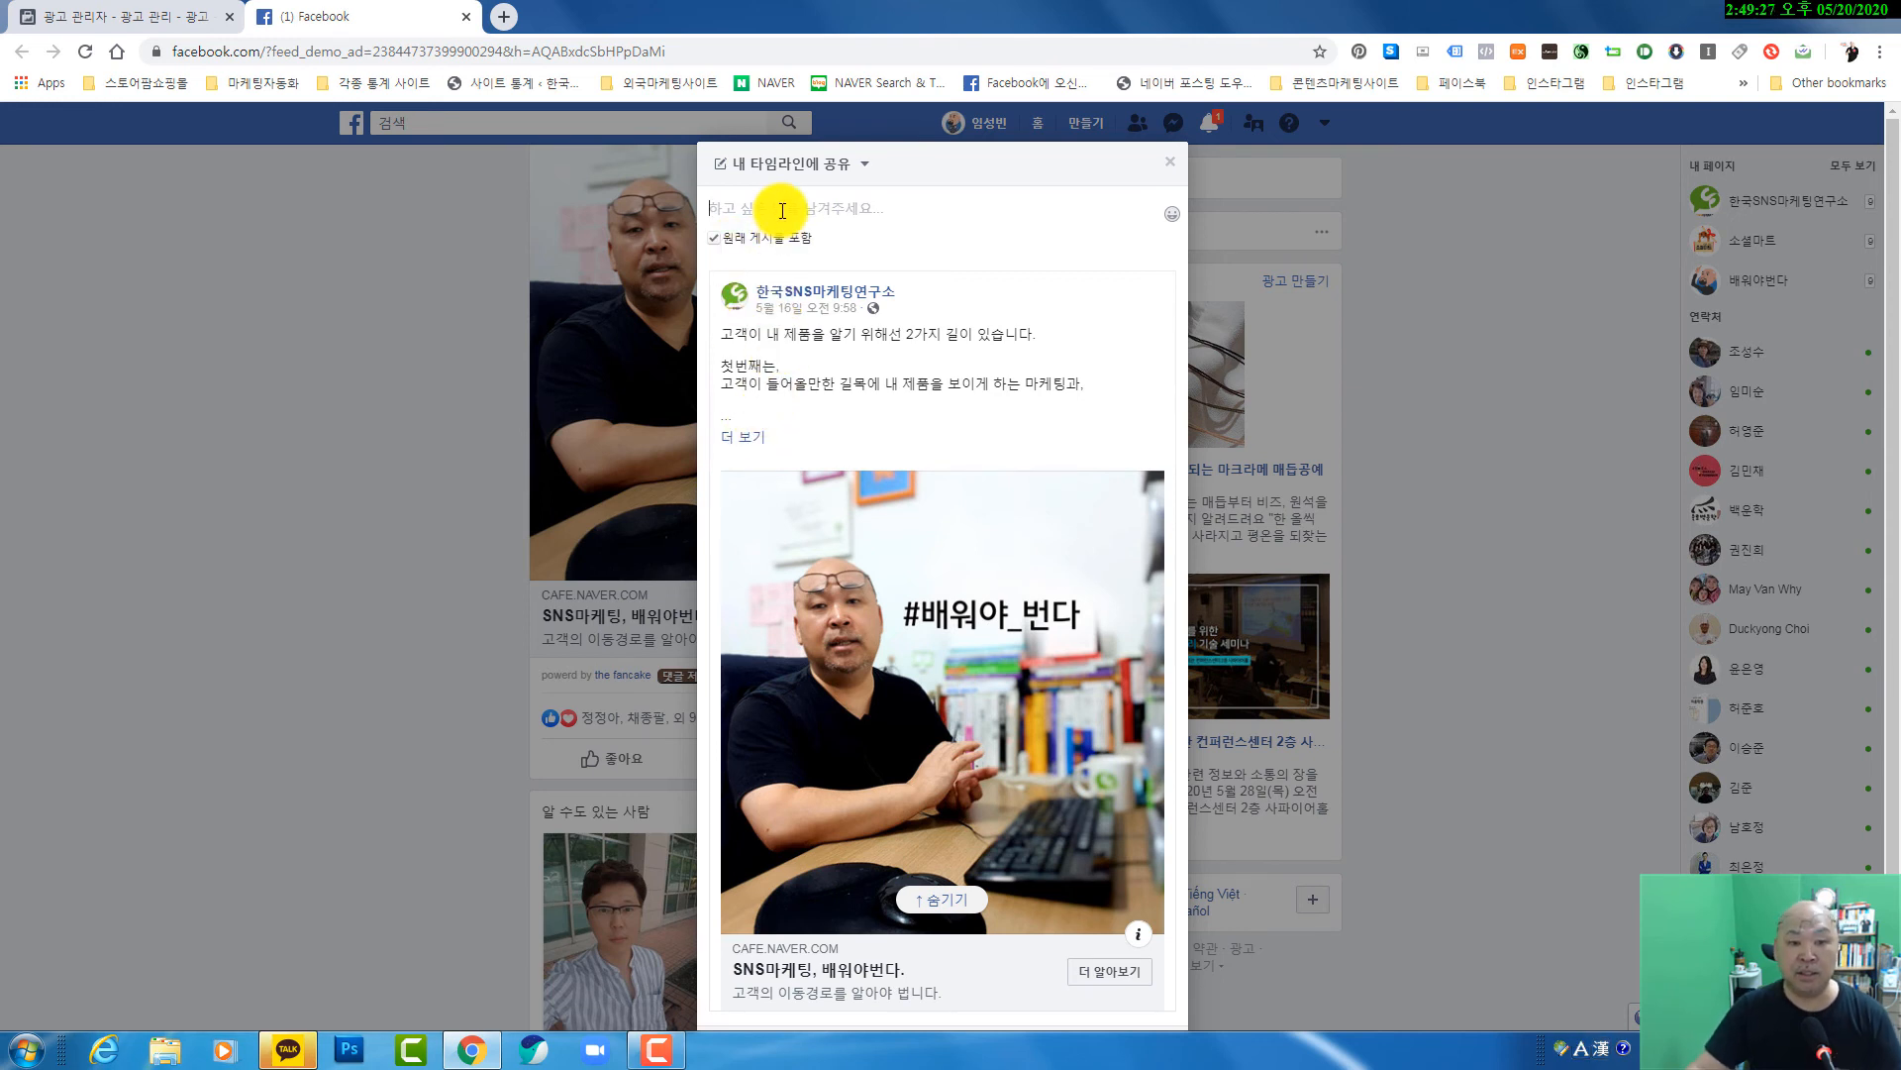
text(와~이렇게 유익하고 자세한 교육이 대구에서 6월1일에 개강한다나뭐라나)
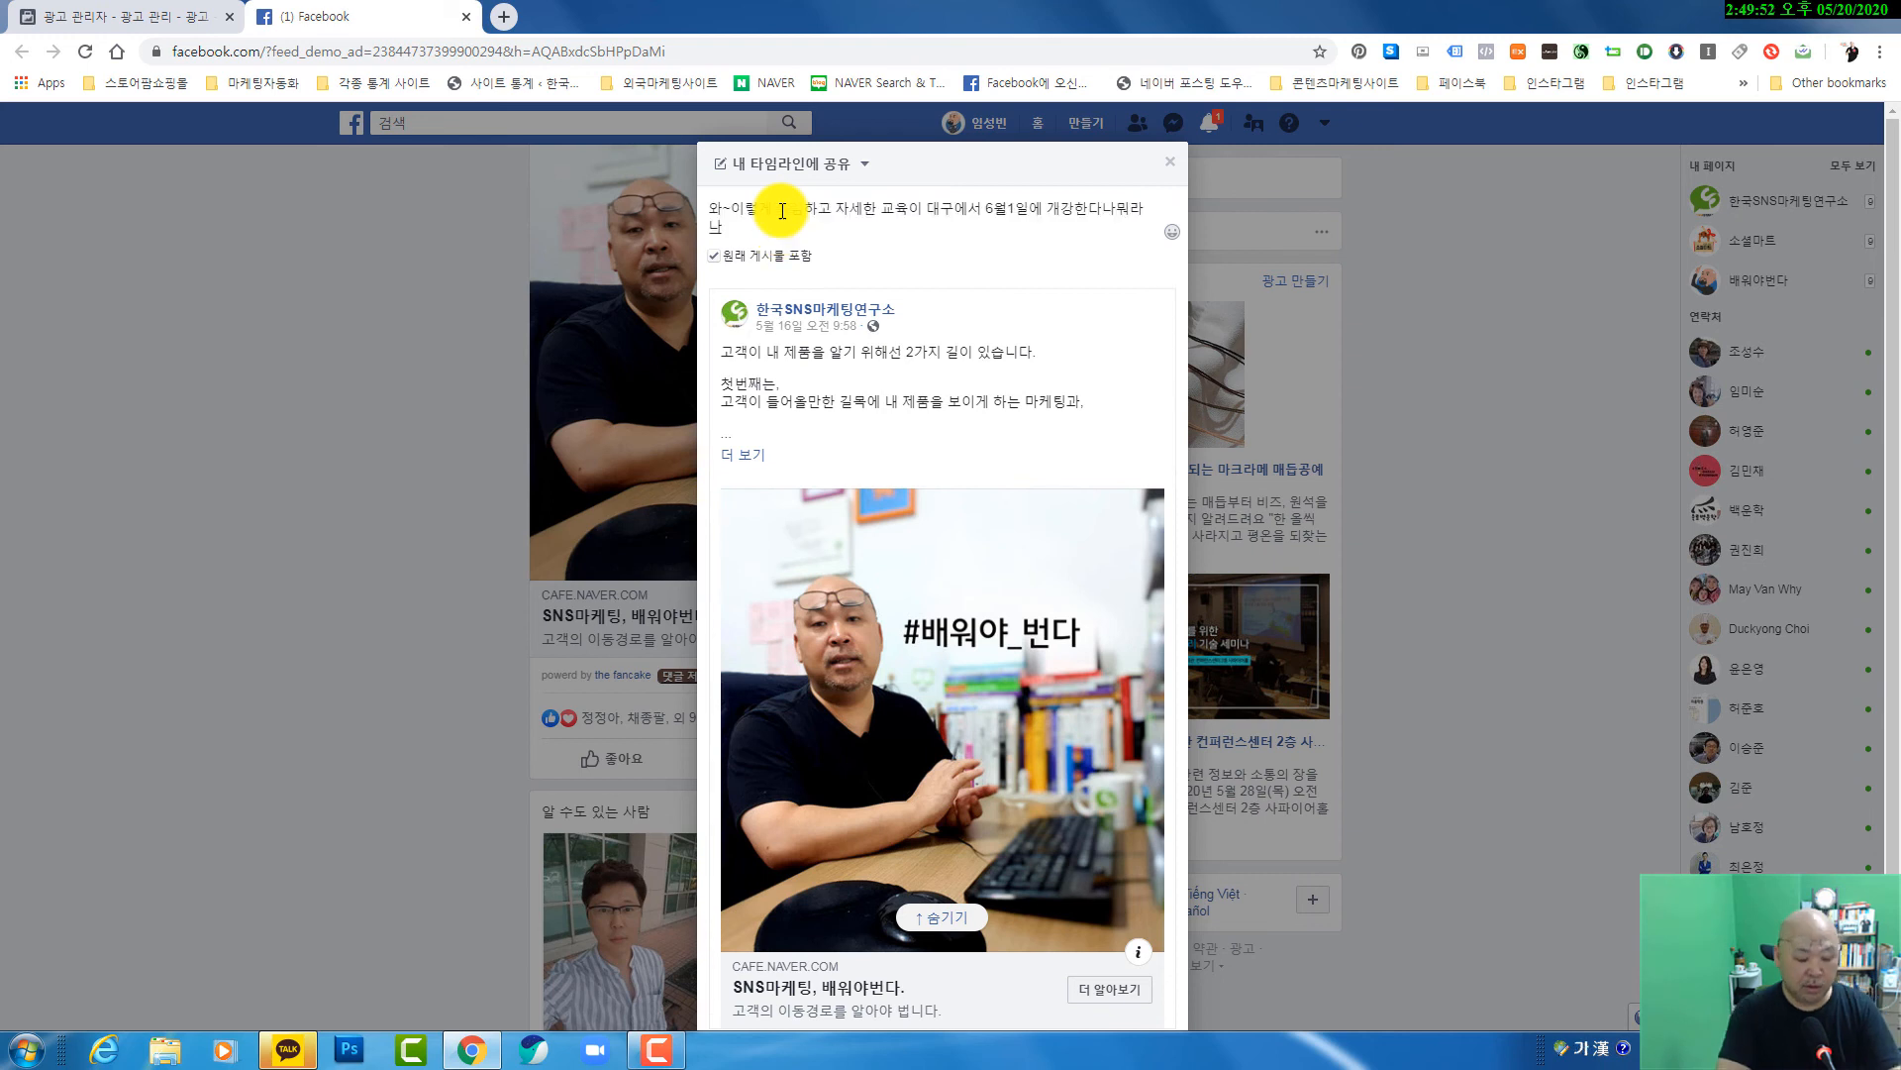
text(~~~)
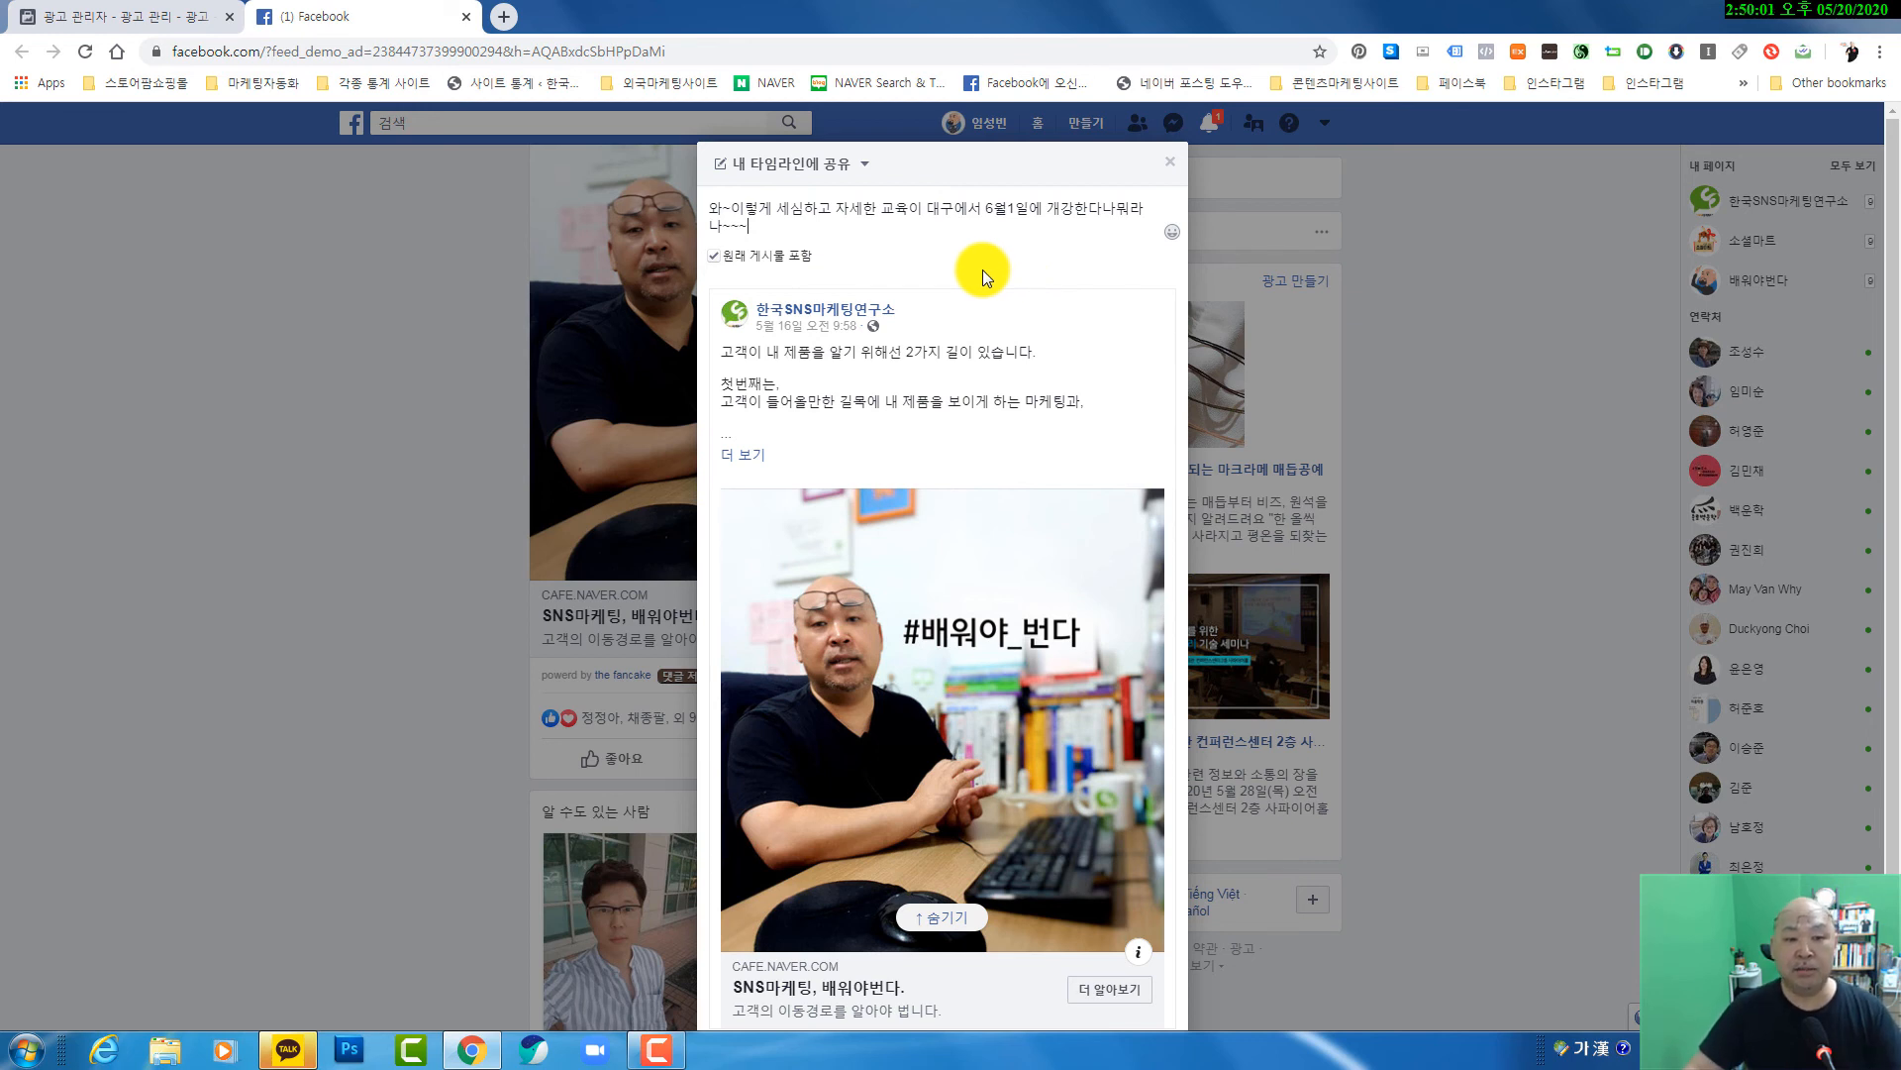
key(Return)
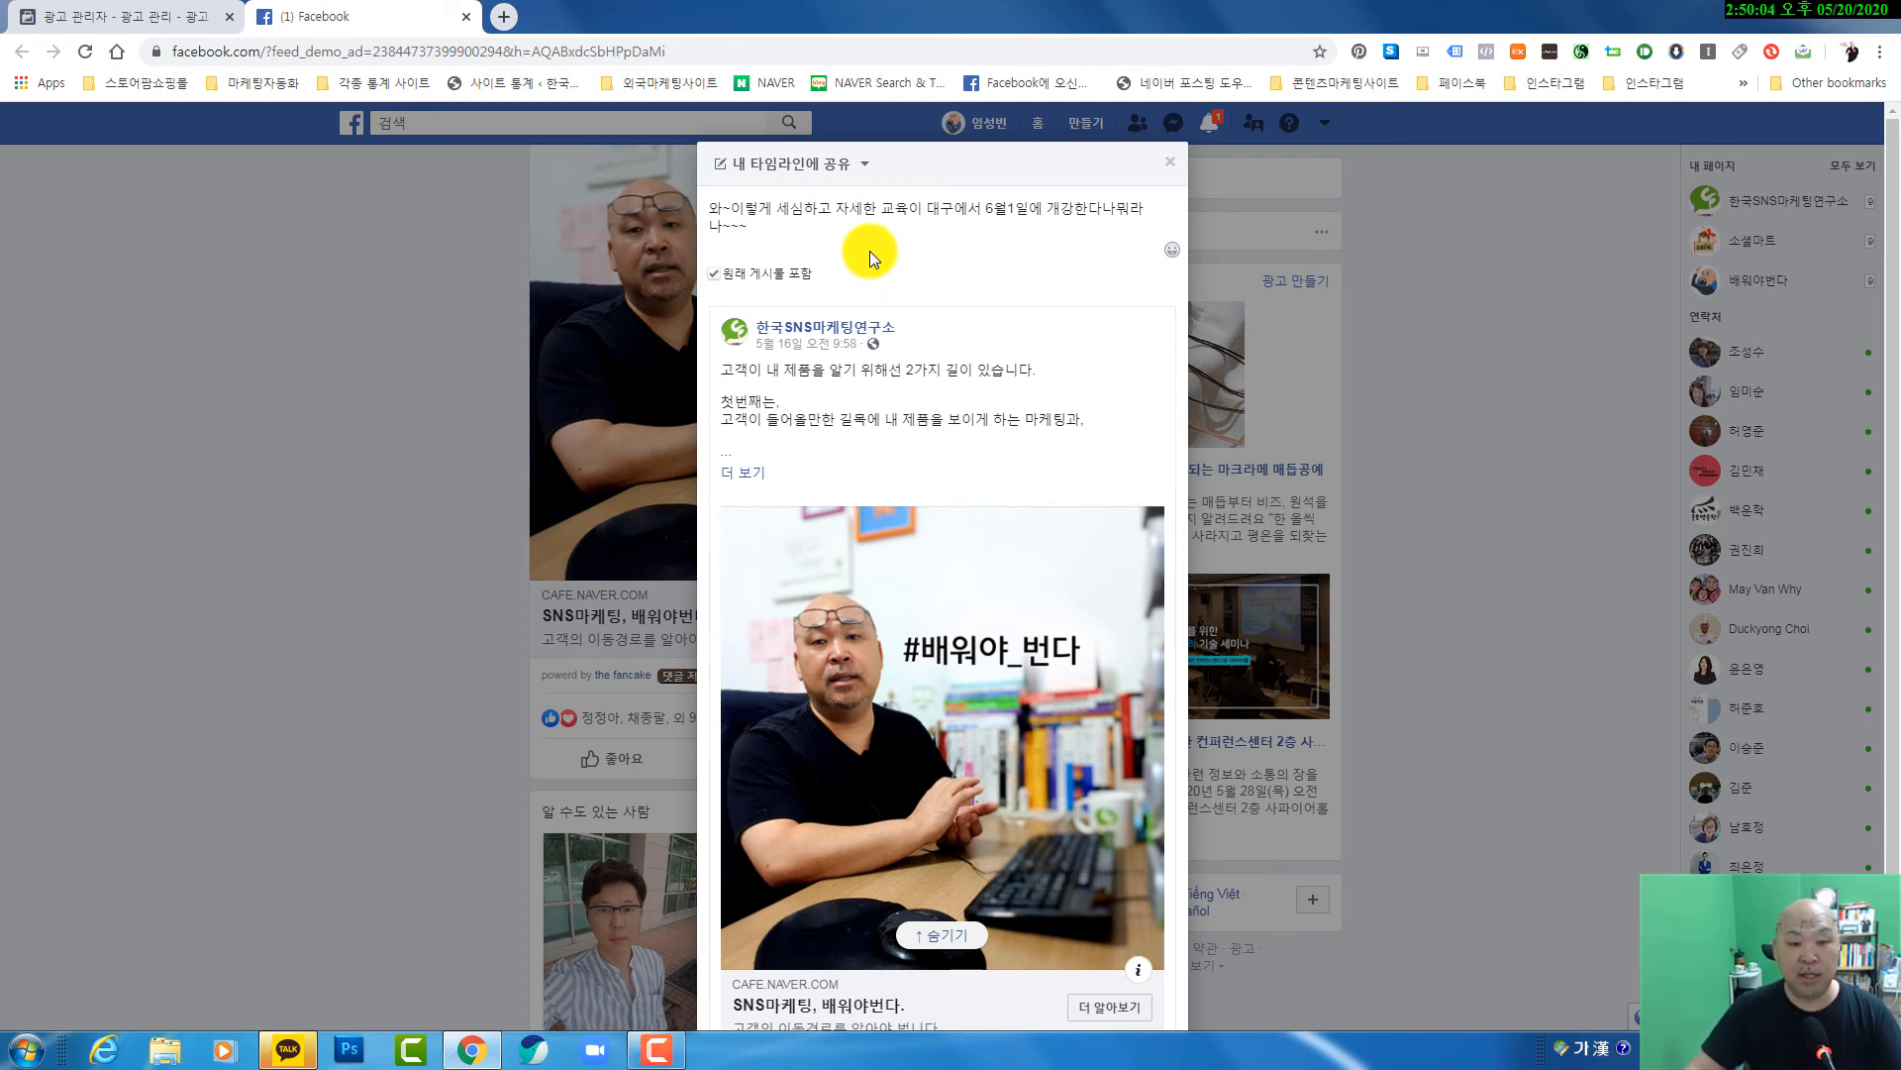
scroll(984, 406, down, 2)
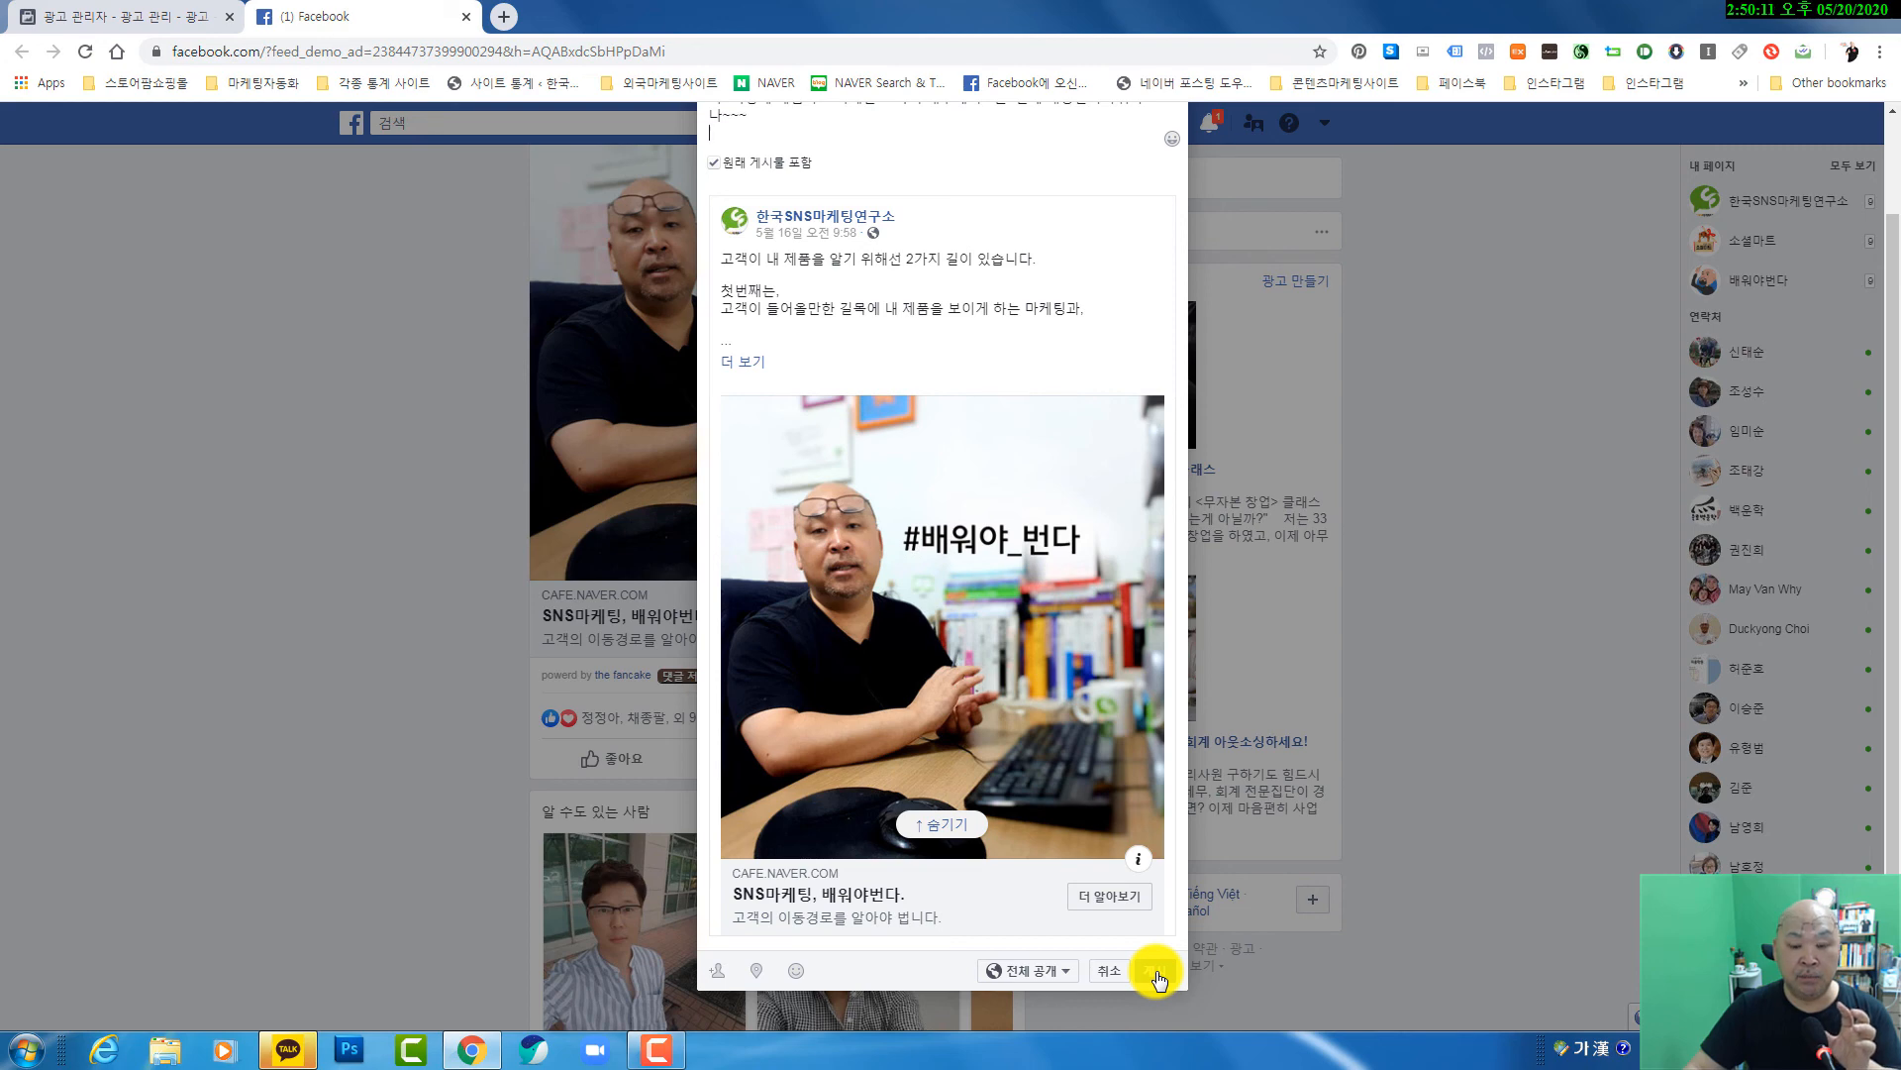
key(Hangul)
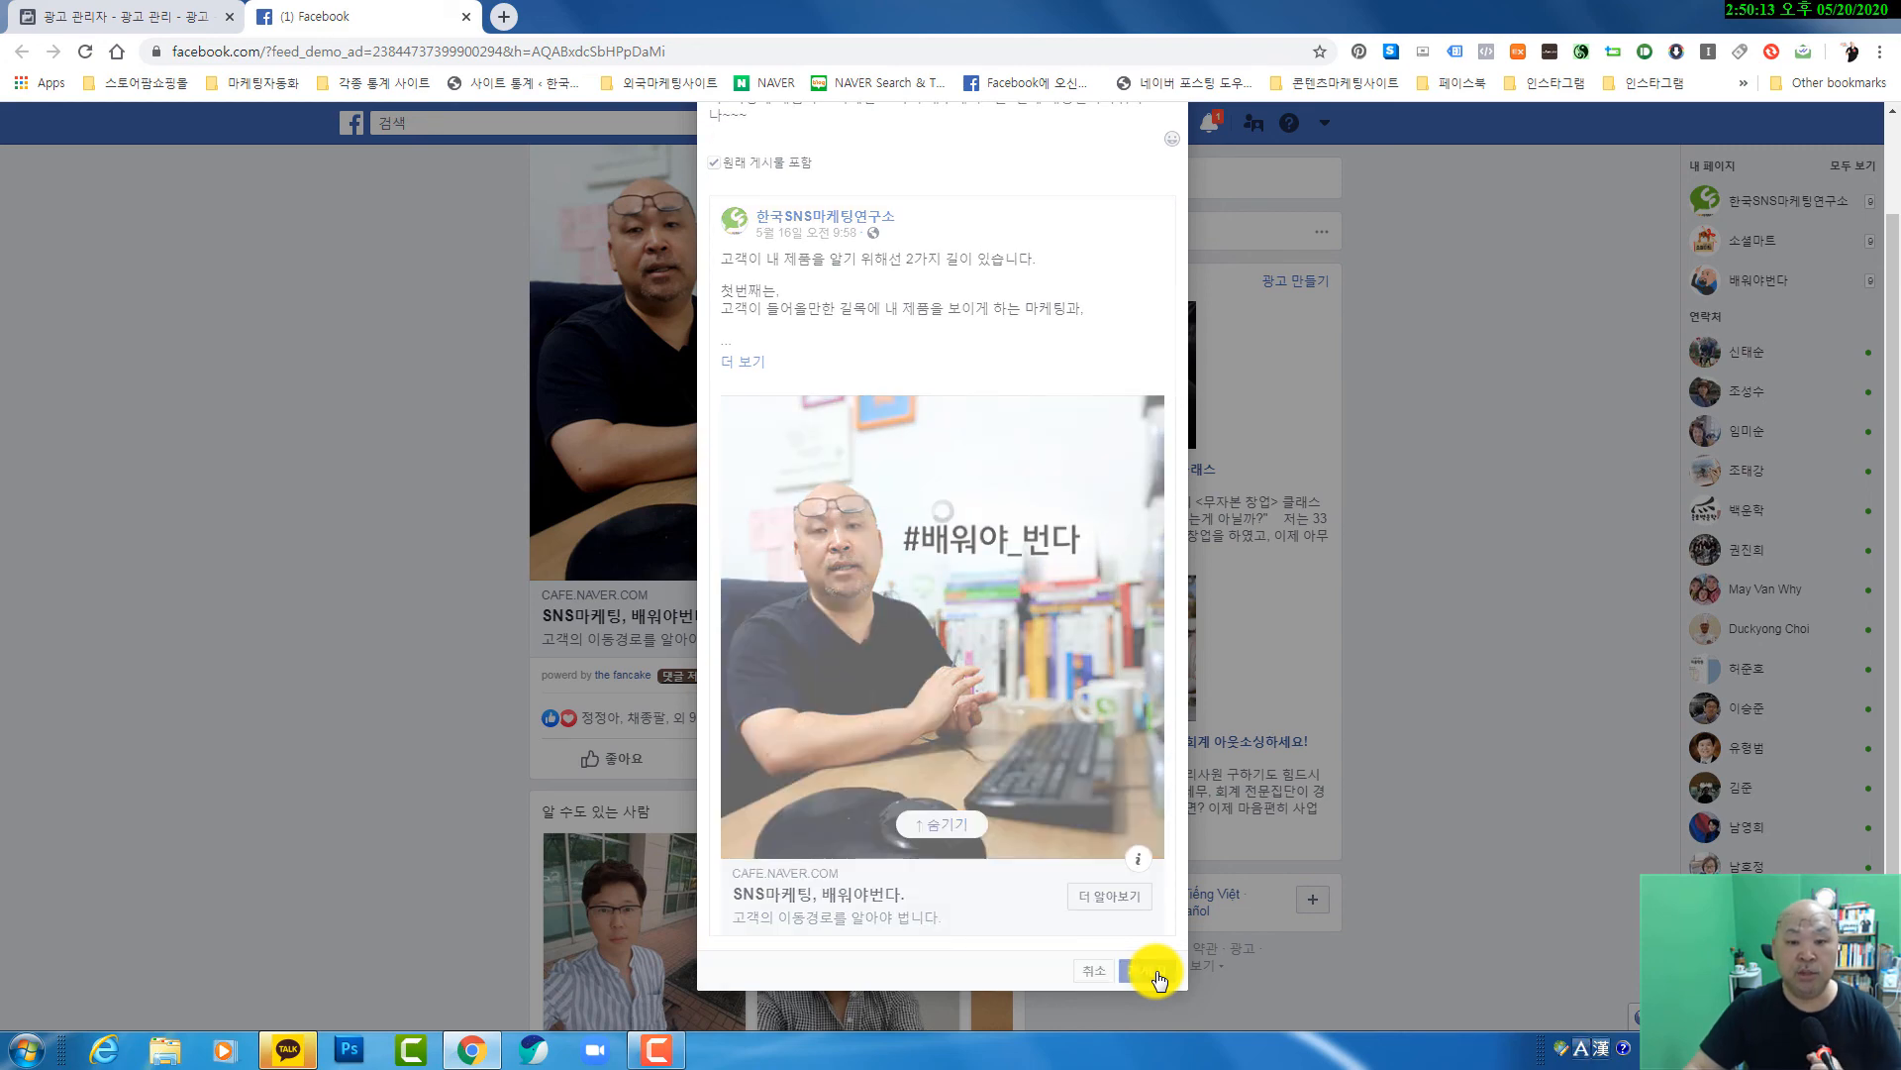
click(1156, 976)
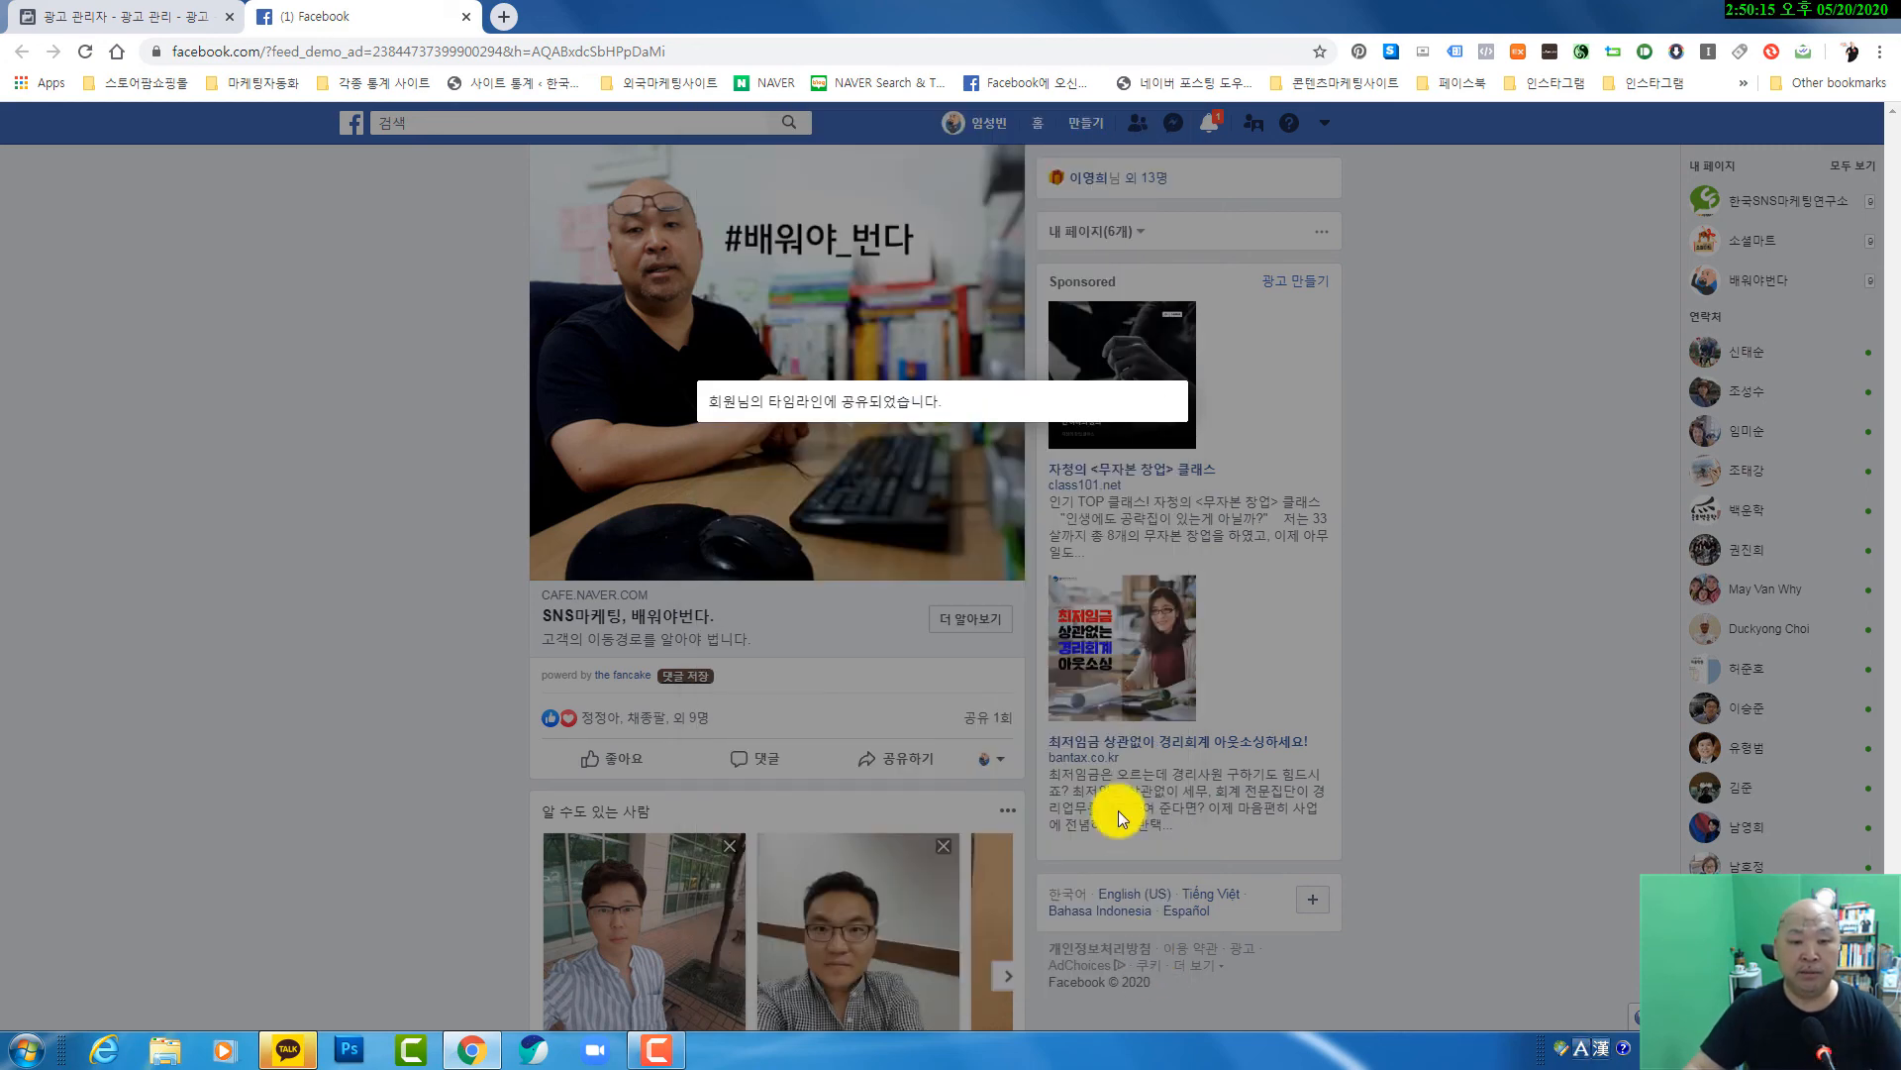
- Dismiss the share confirmation, refresh the Facebook news feed, and view the newly shared ad post there
click(699, 412)
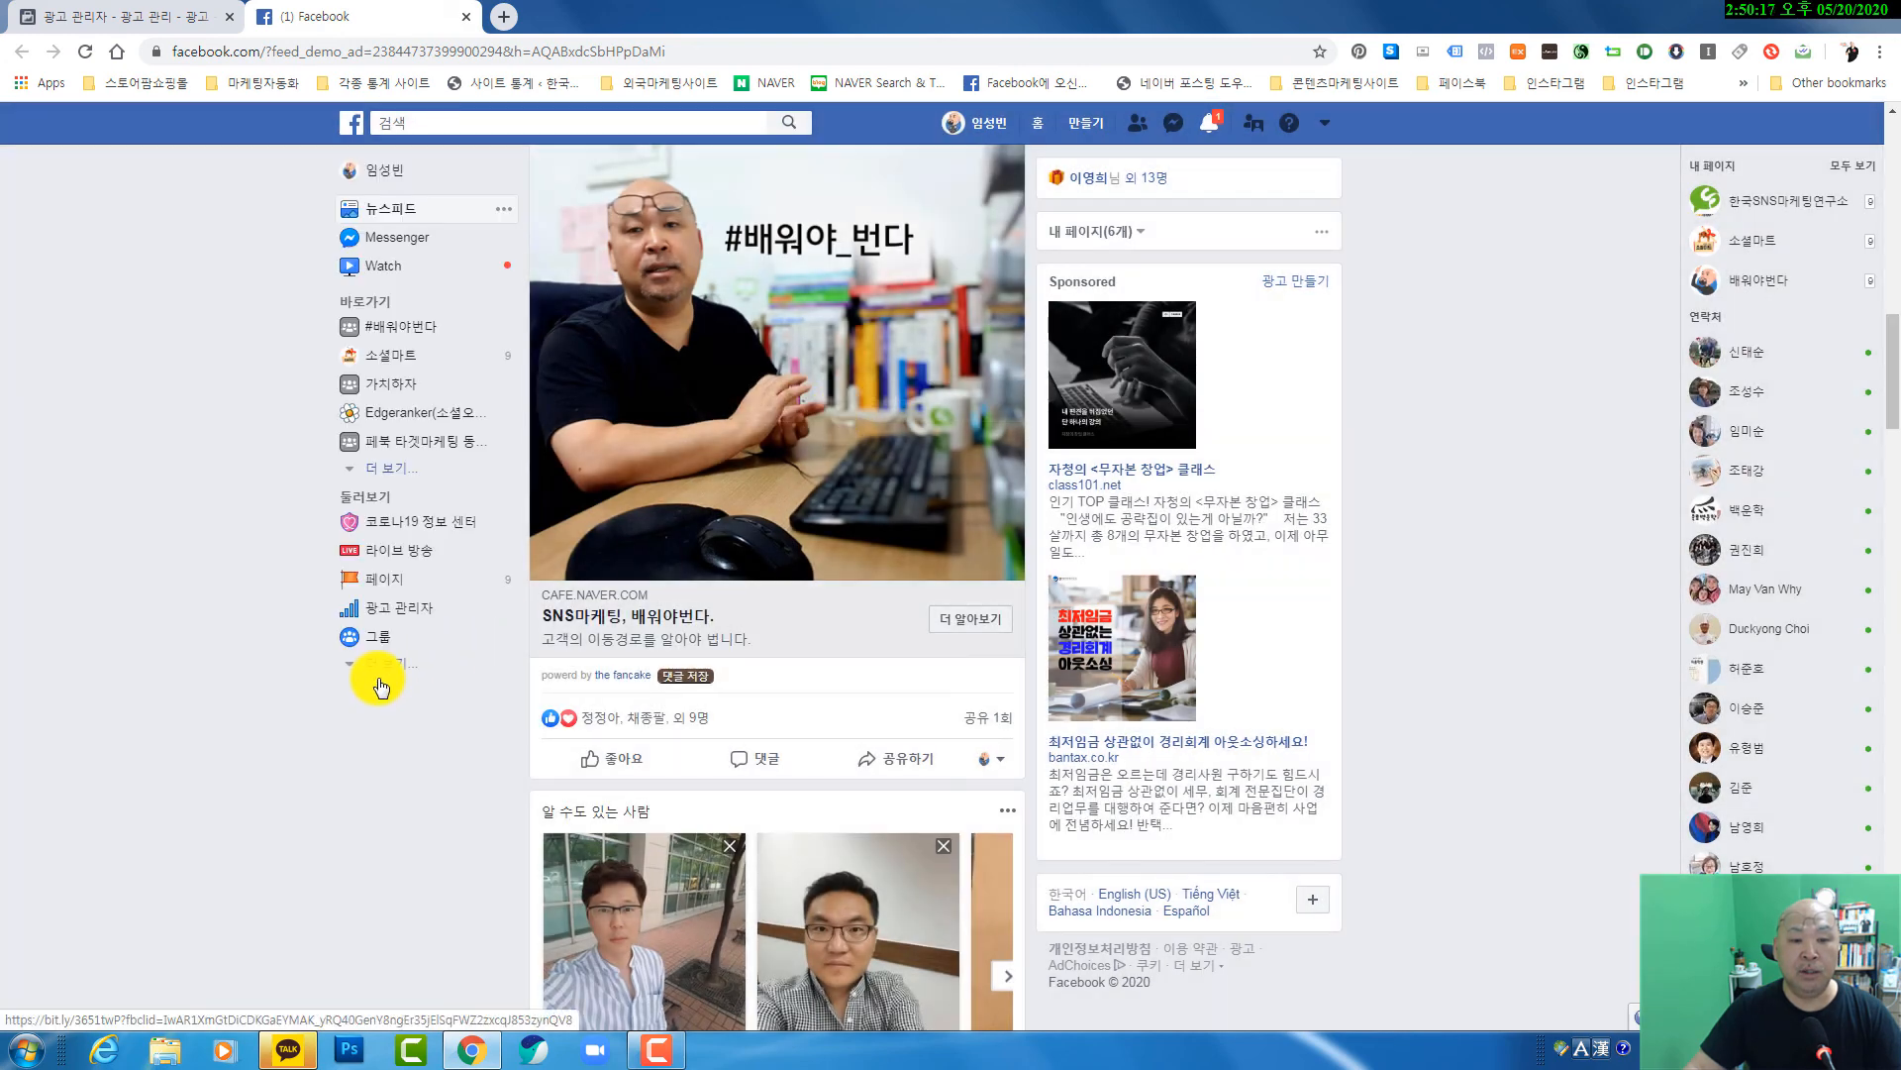
scroll(377, 677, up, 10)
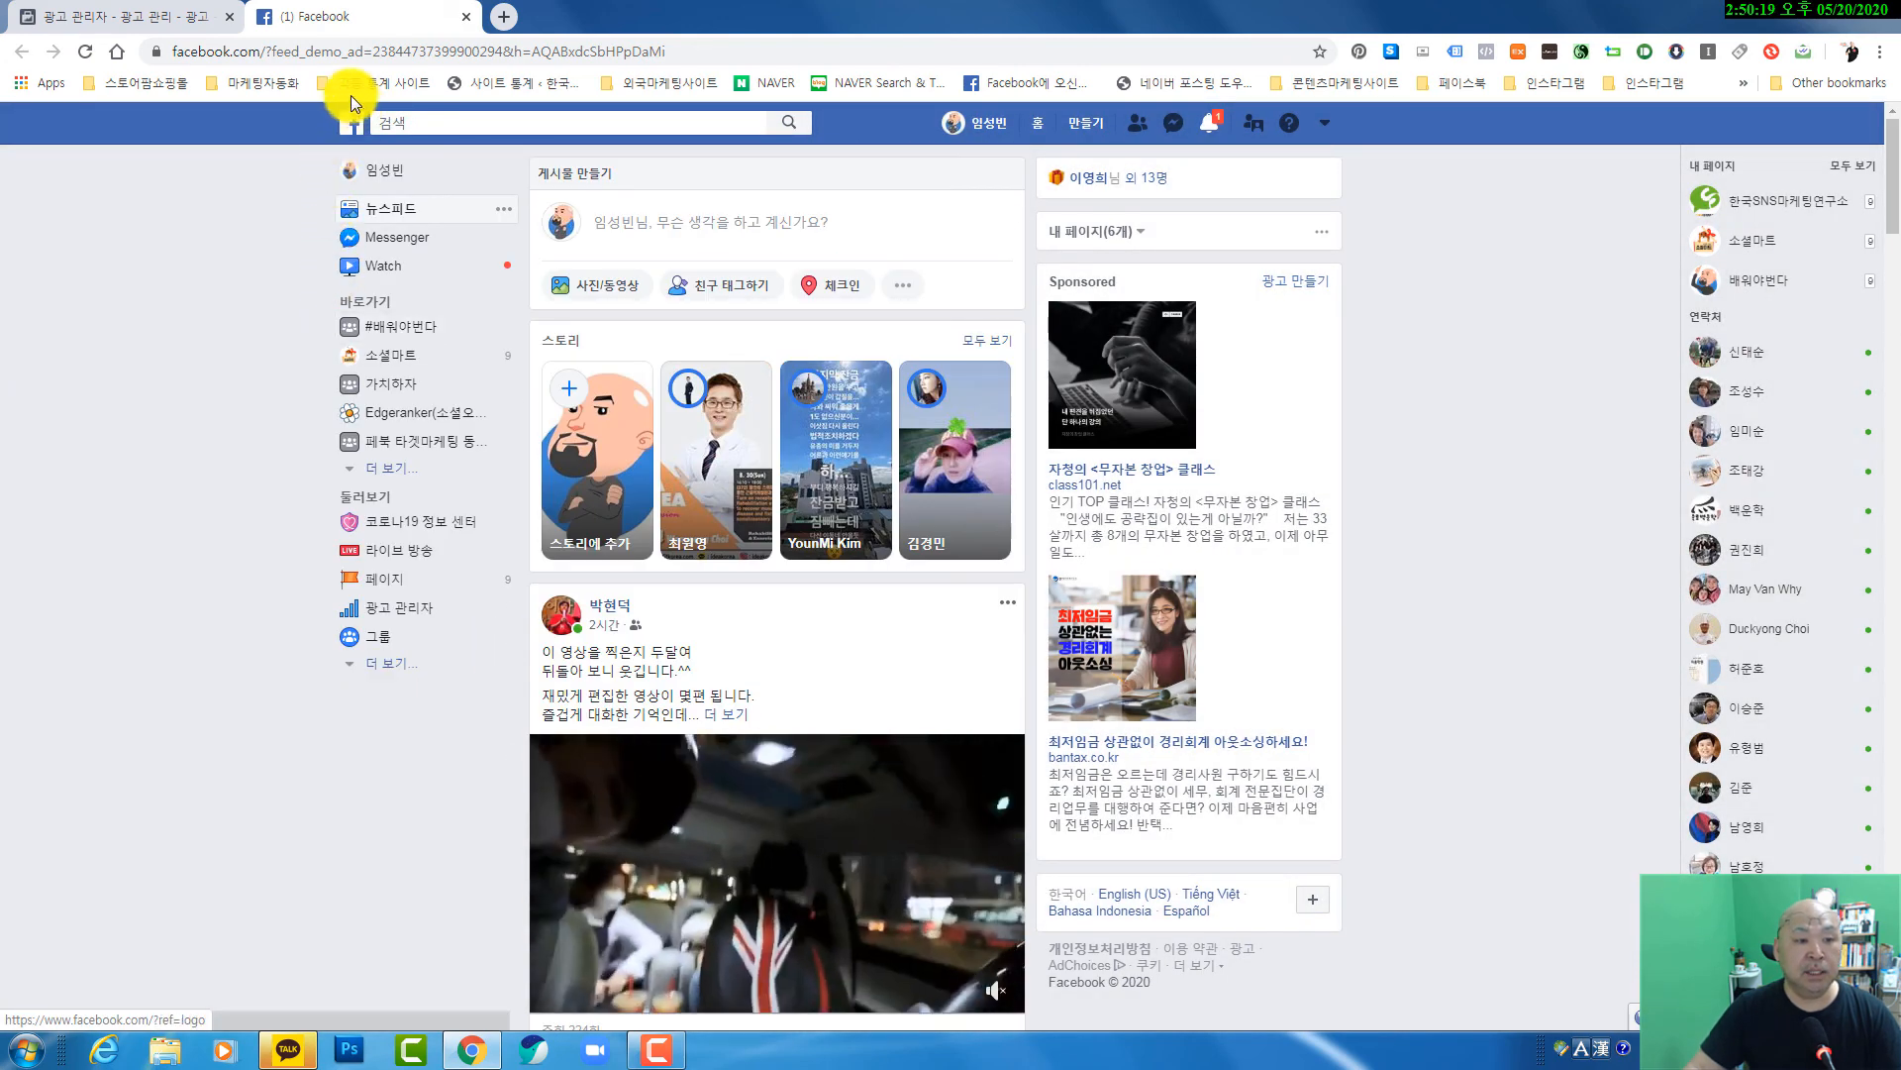
click(84, 51)
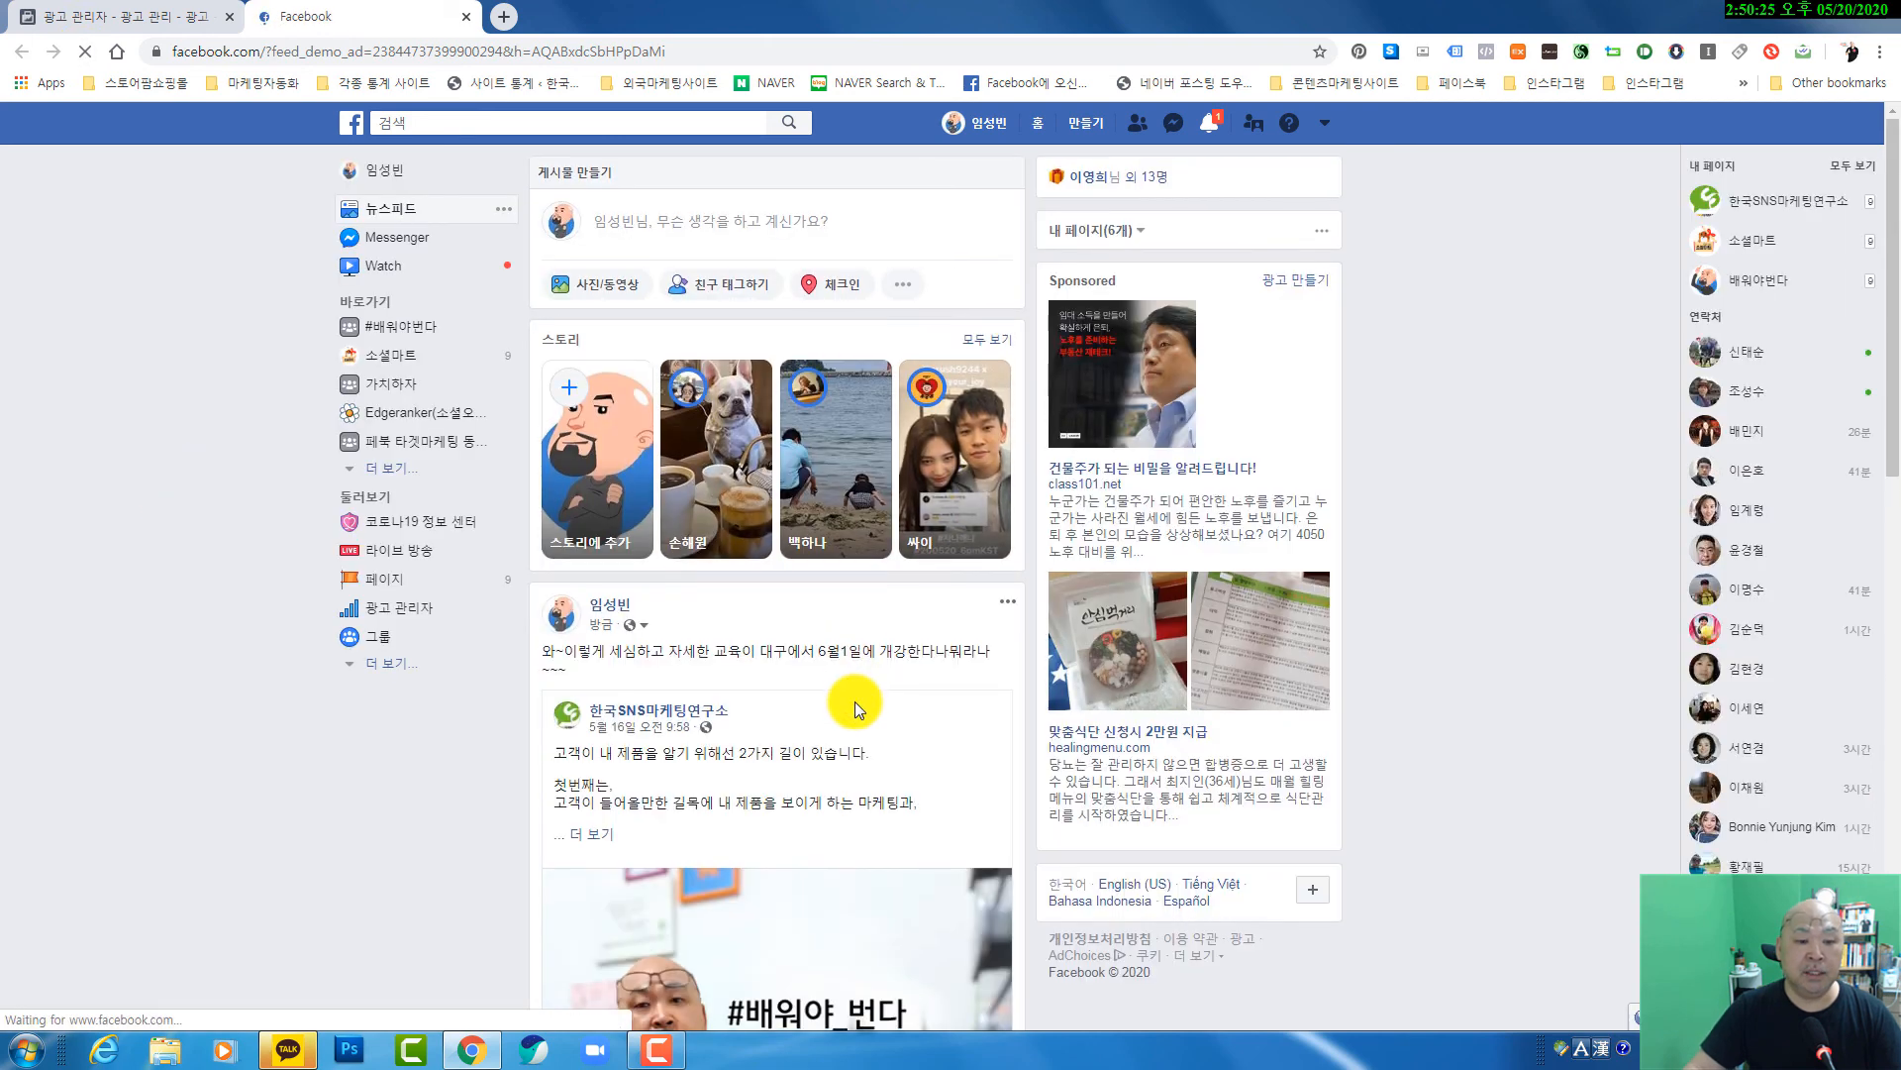
scroll(852, 701, down, 2)
scroll(799, 822, down, 5)
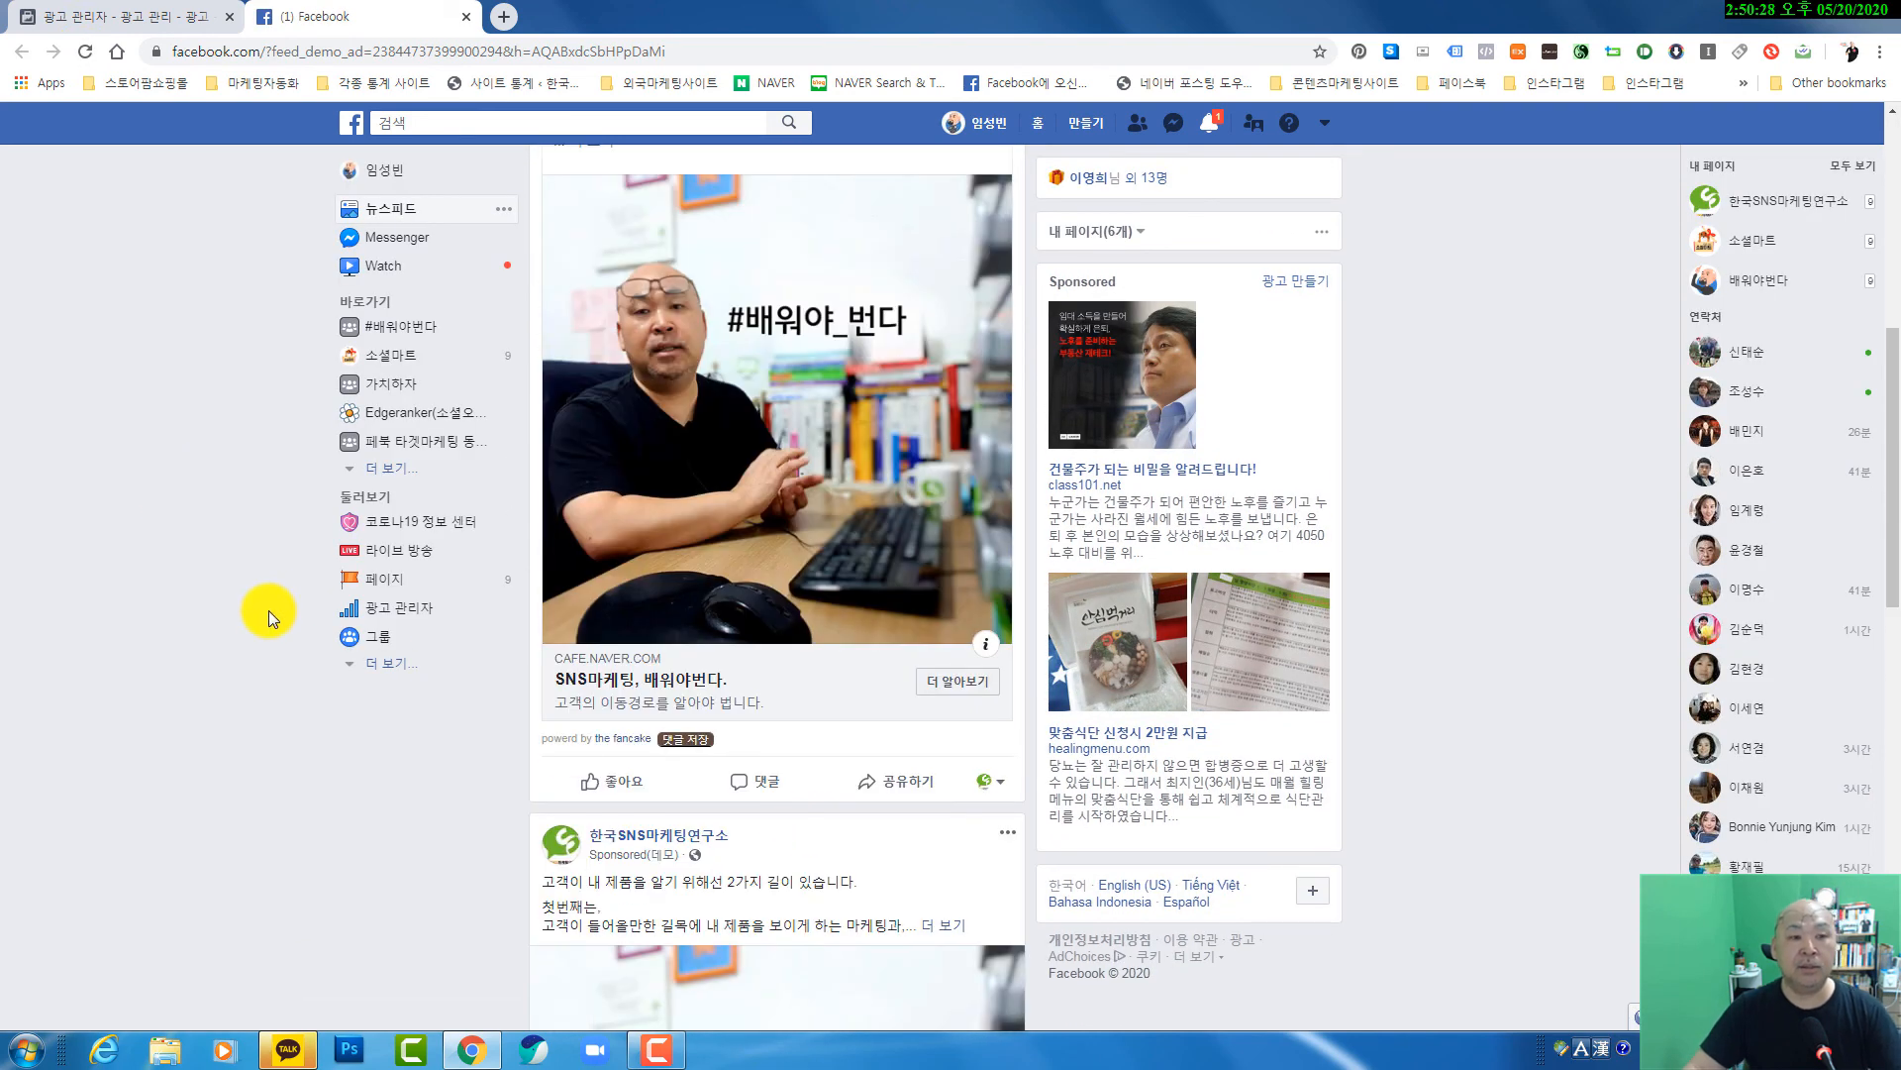
- Return to Ads Manager, dismiss the preview sharing options, and close the ad editor for 대구_8_0516 to show the full ads table
click(161, 19)
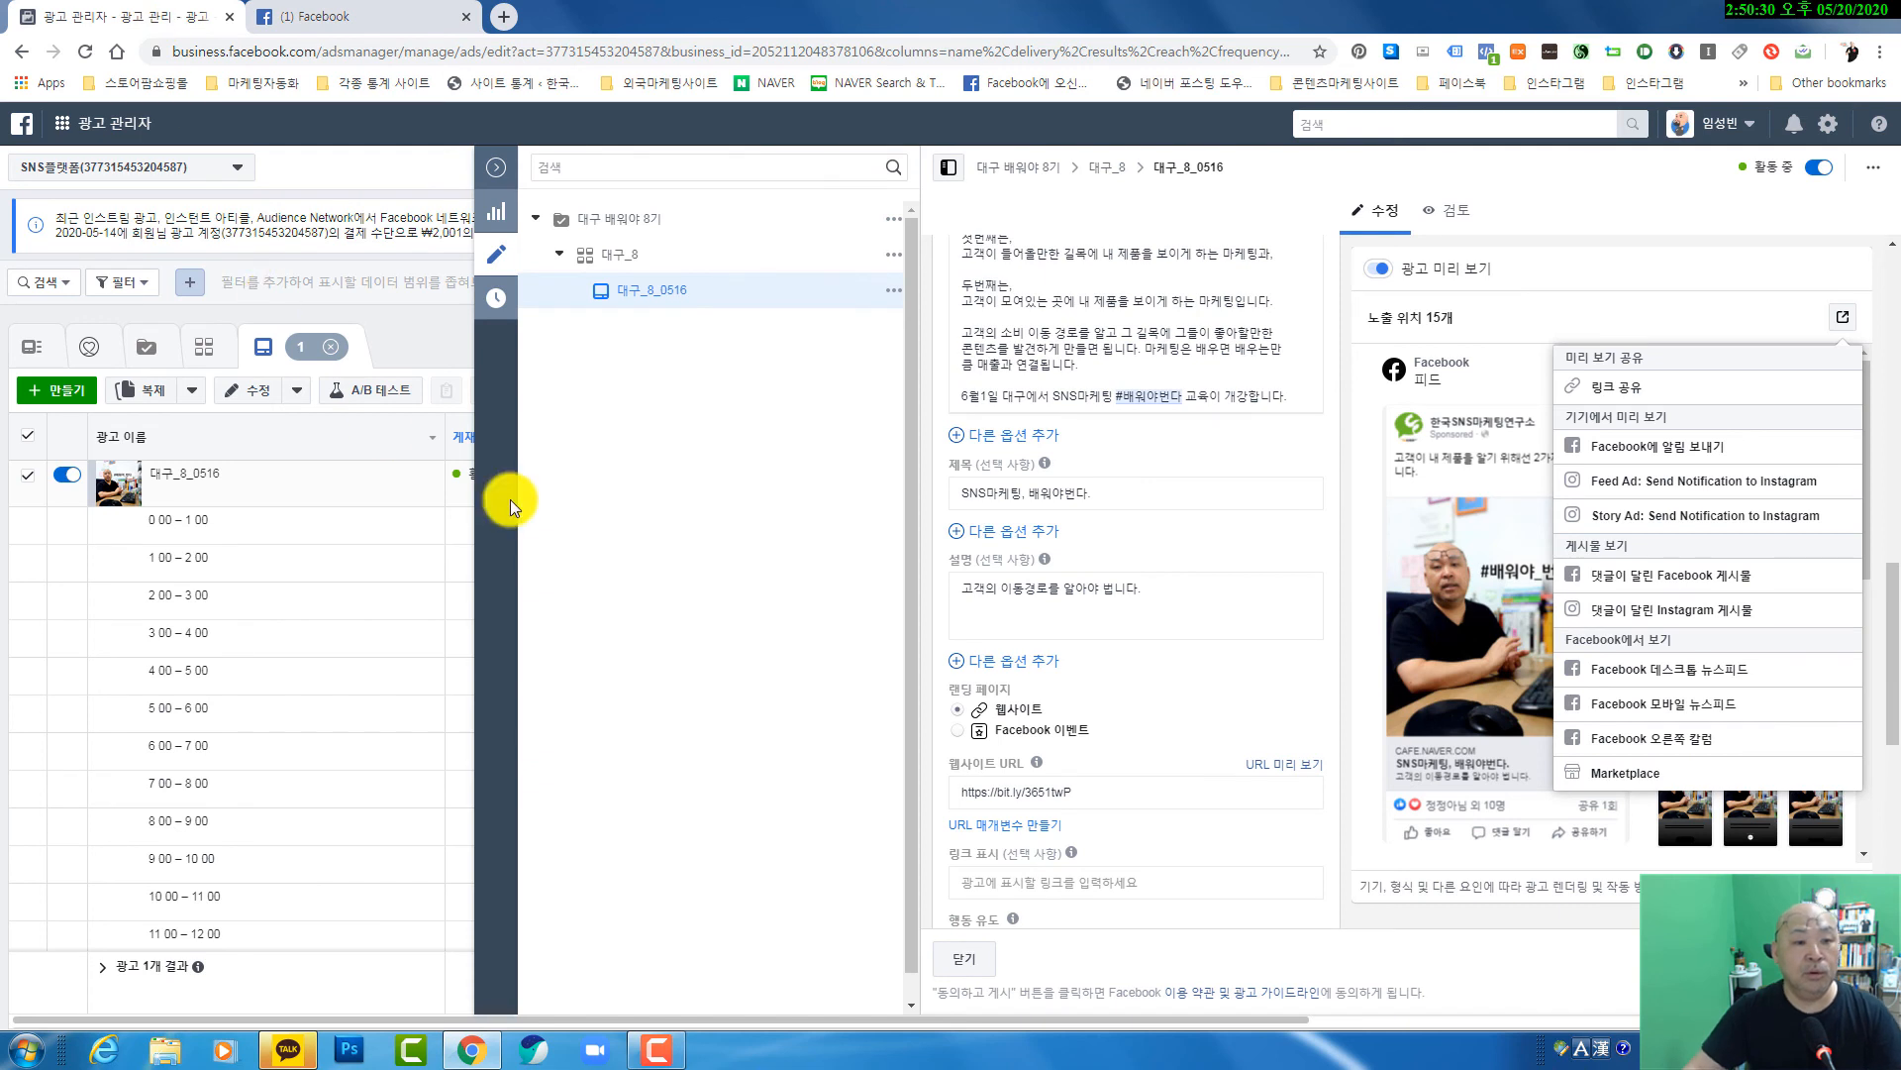
click(620, 490)
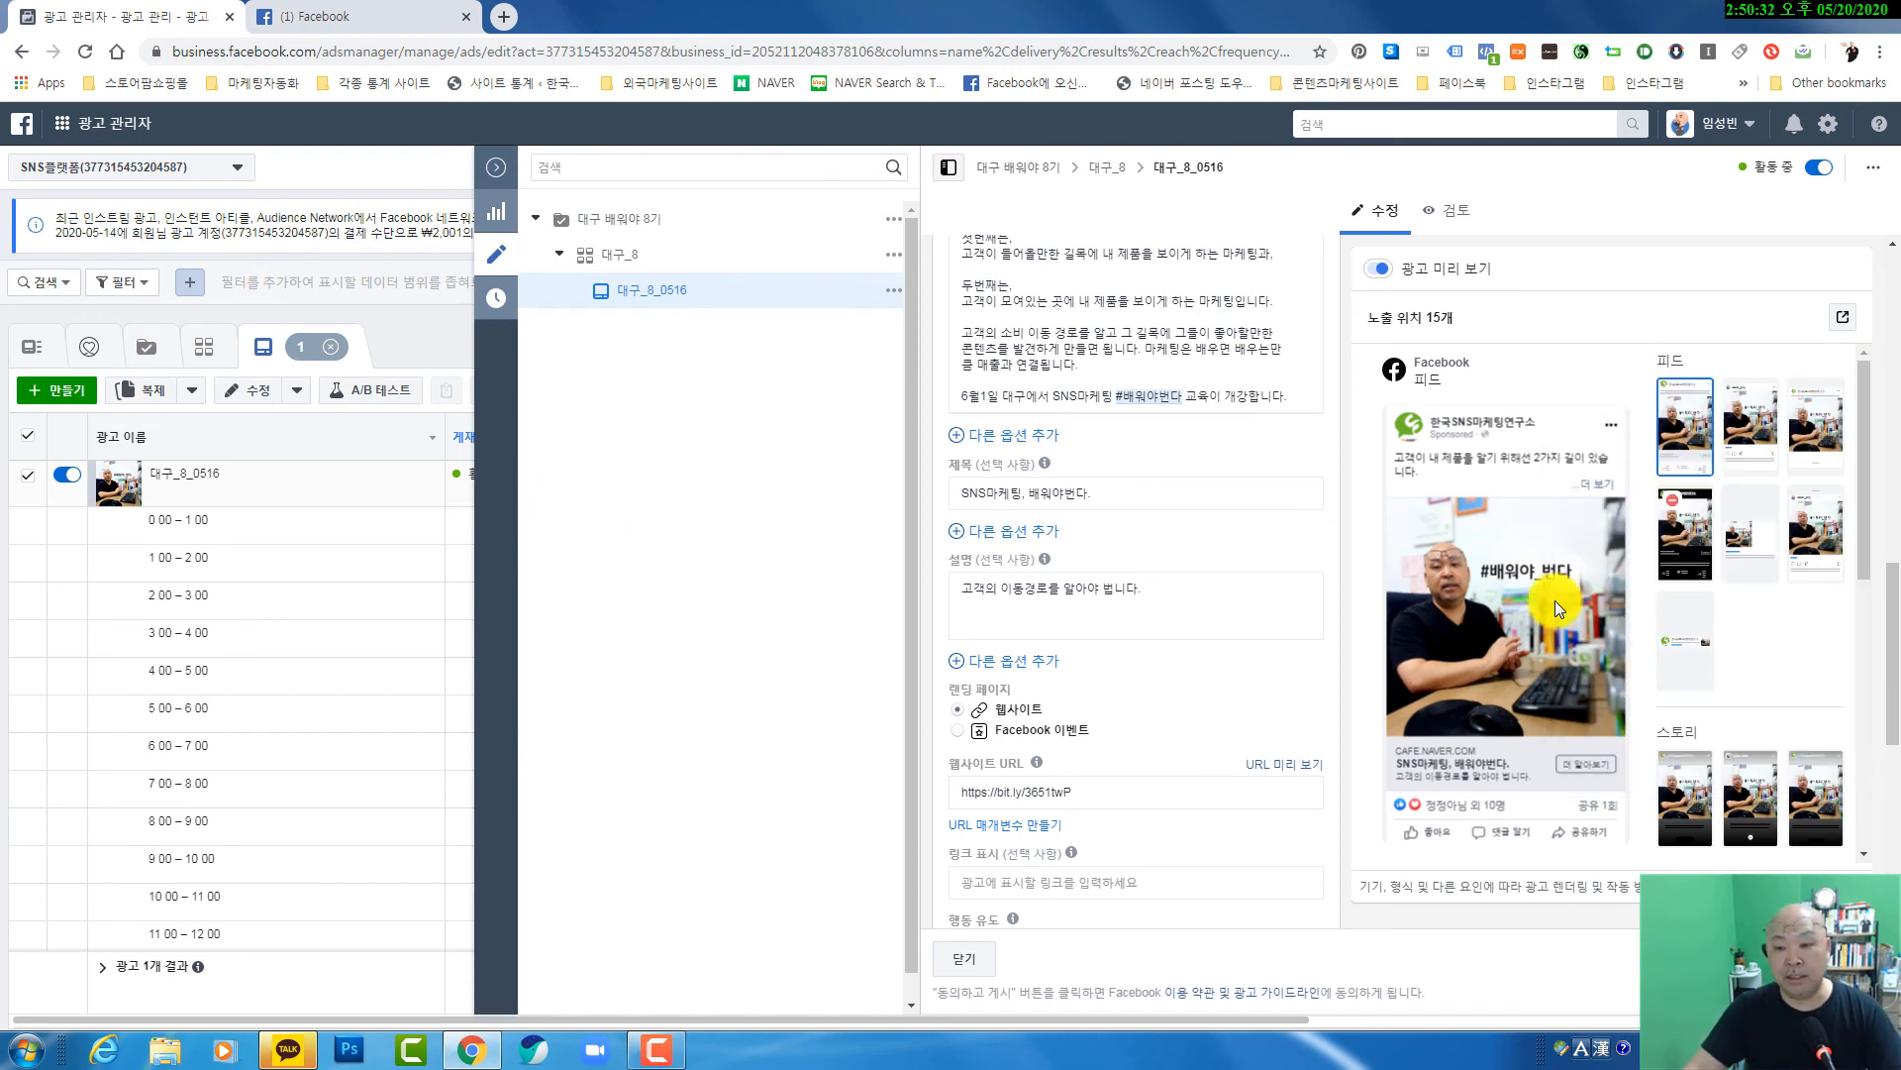
mouse_move(1606, 638)
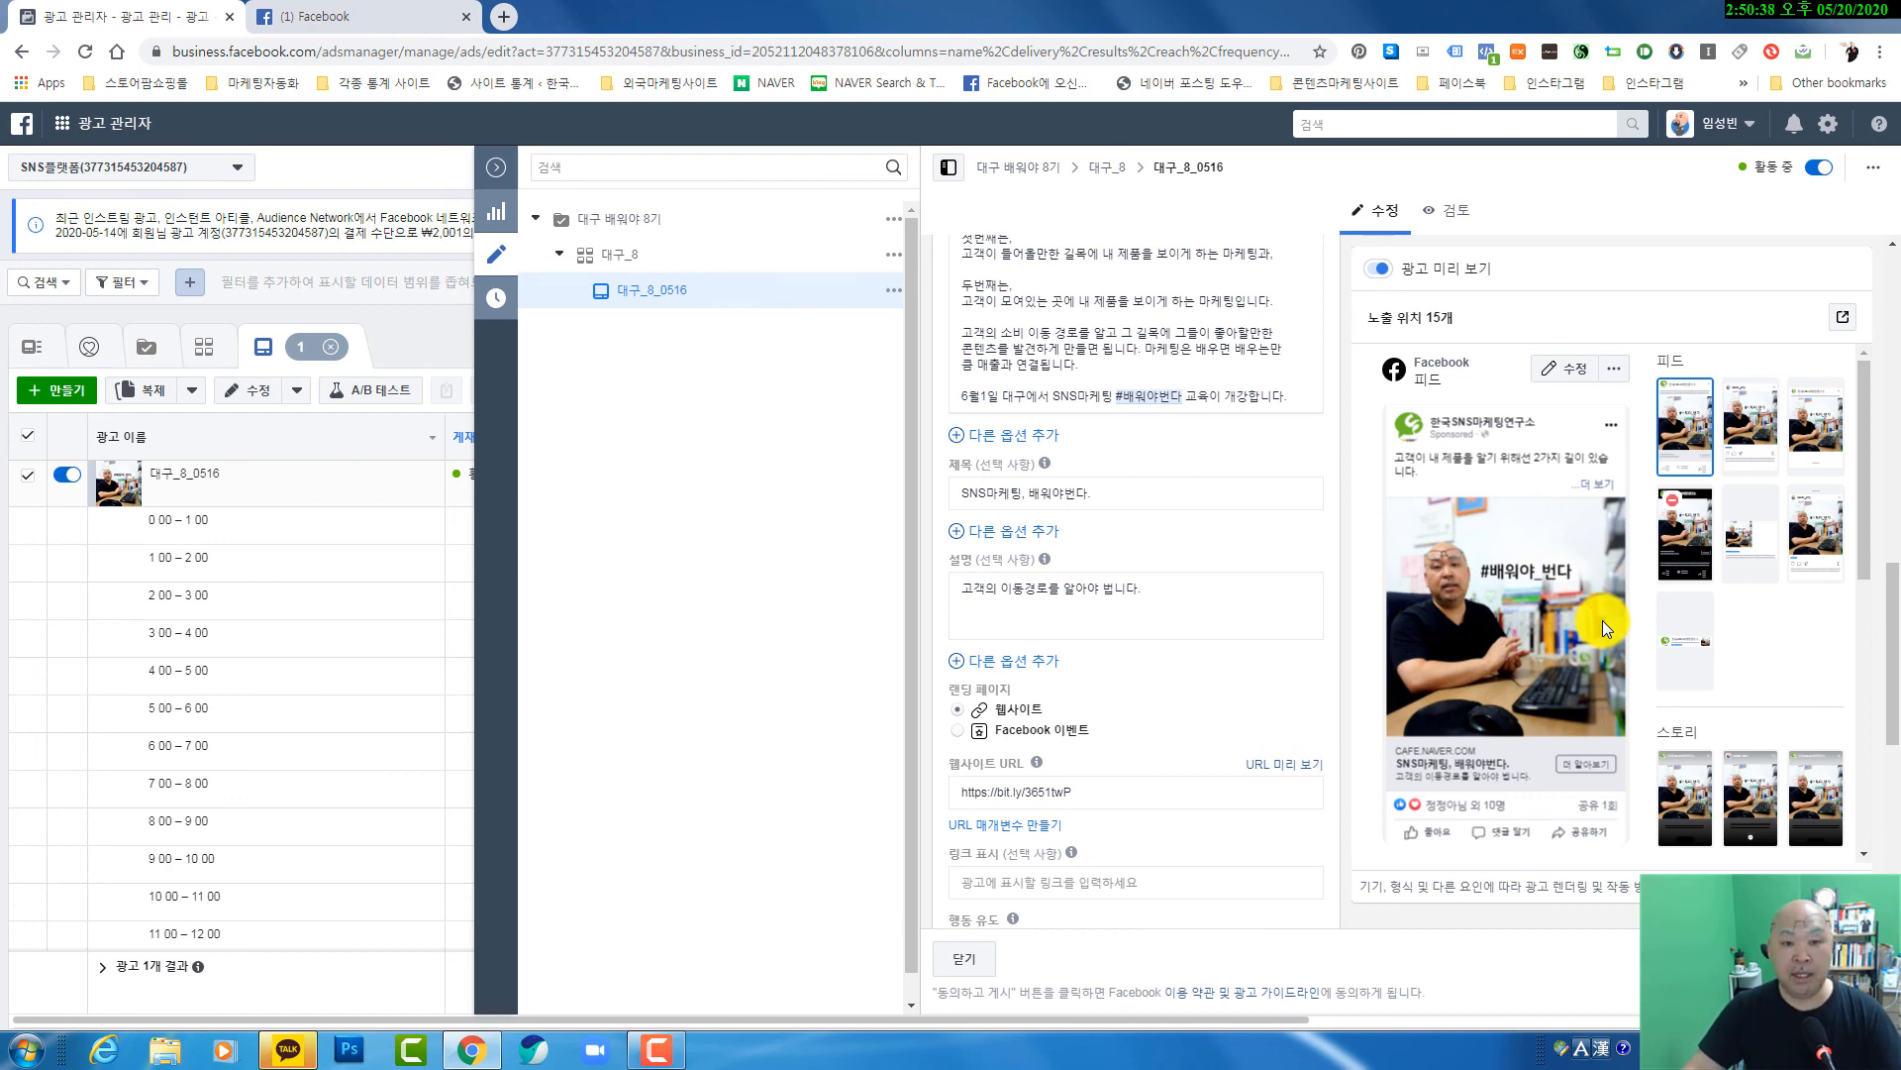
click(496, 254)
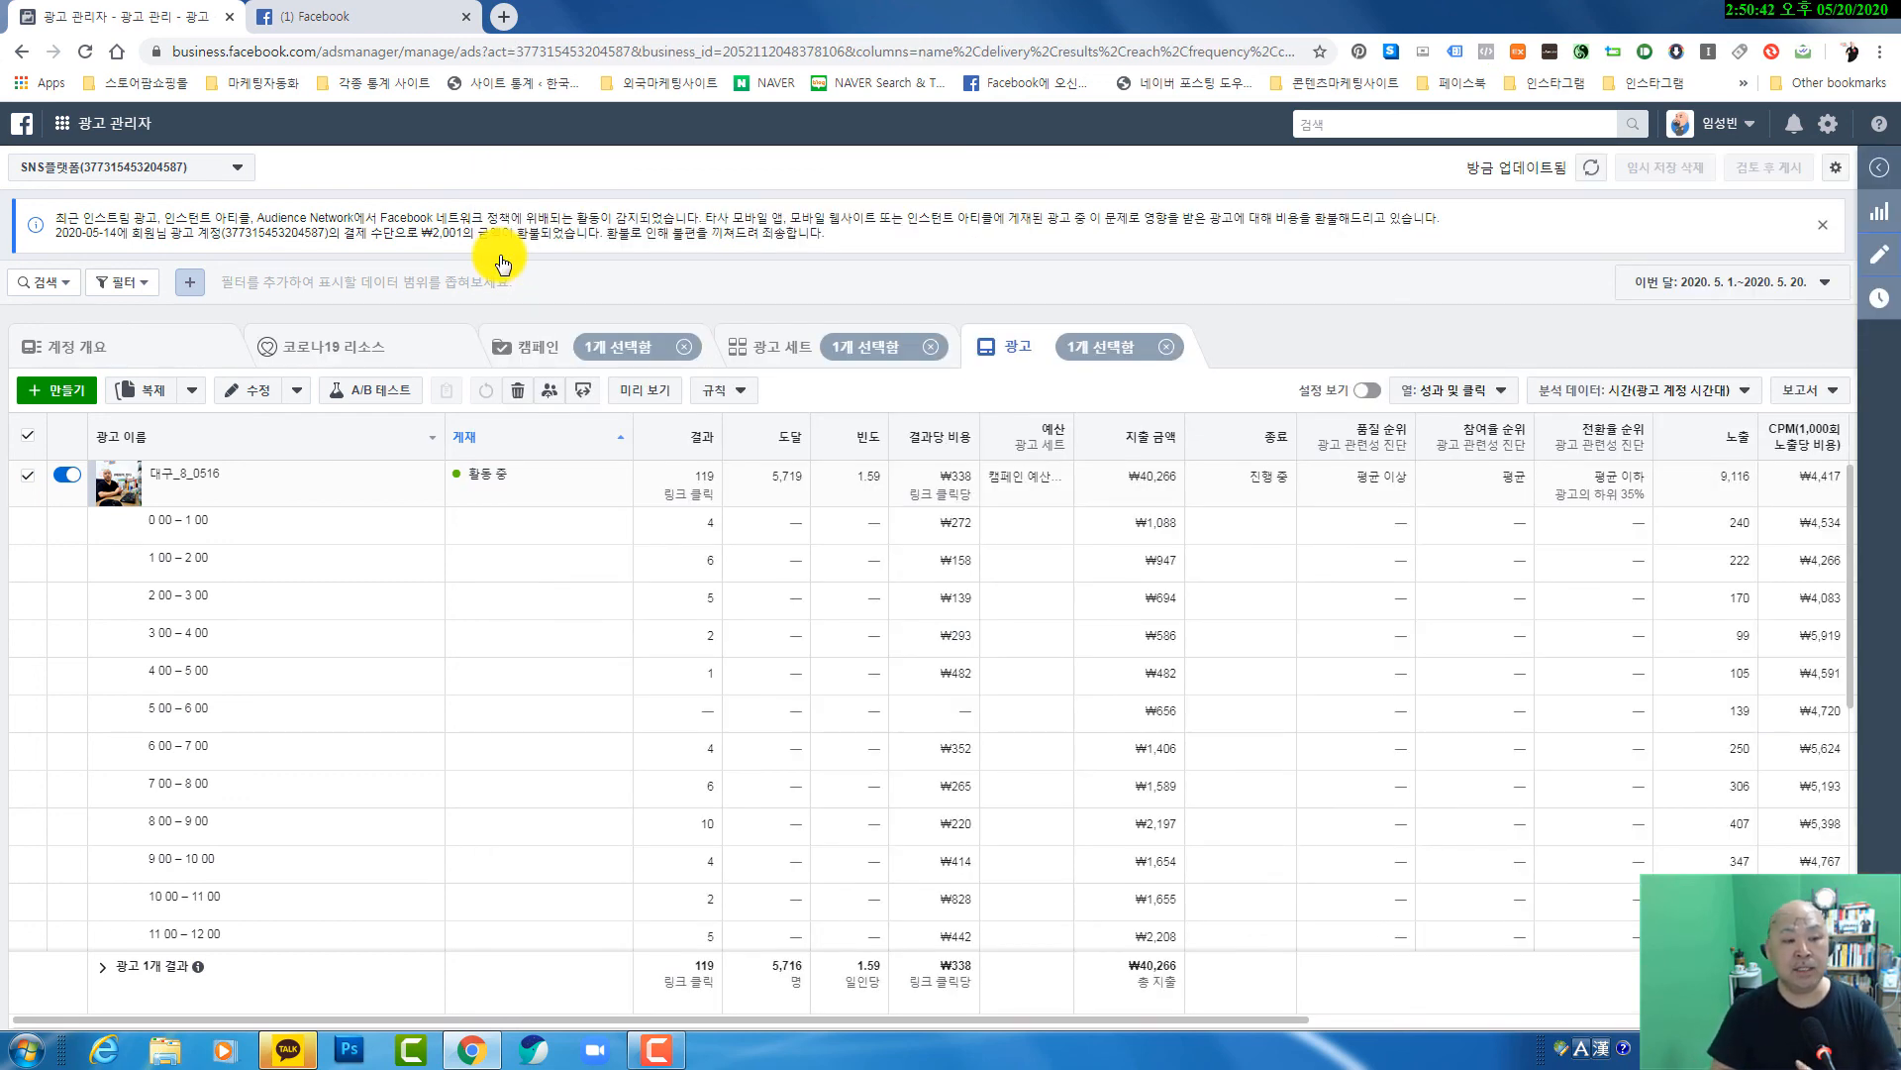